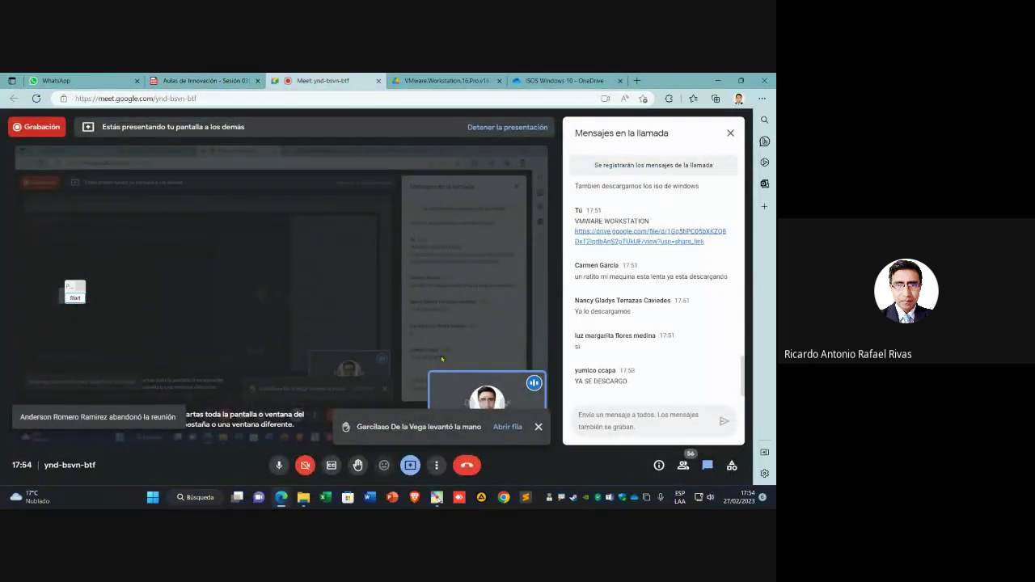
Switch the Google Meet side panel to the People list
click(507, 426)
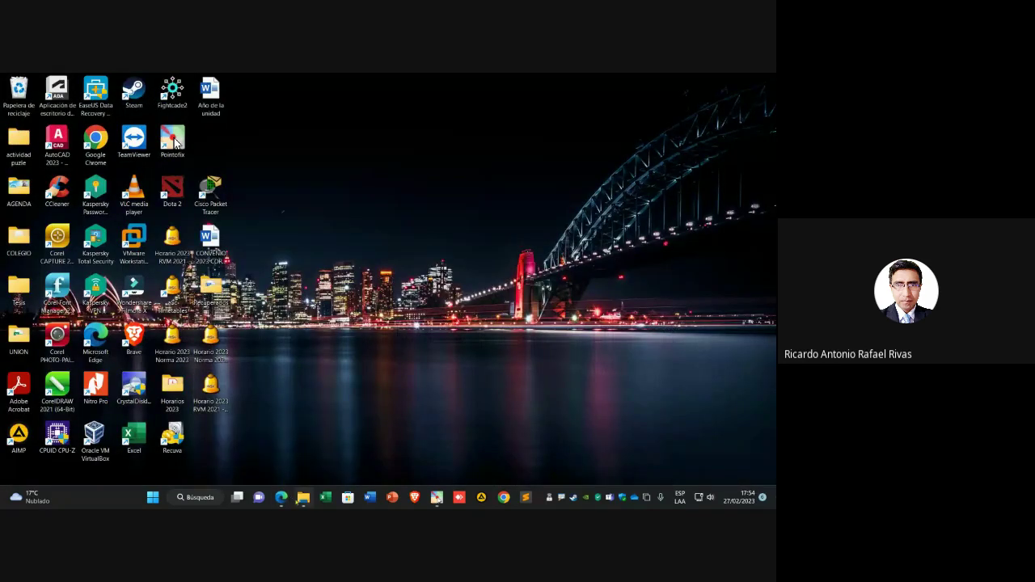
In Descargas, extract the VMware Workstation .rar with WinRAR's Extraer aquí, choosing Sí a todo
click(302, 496)
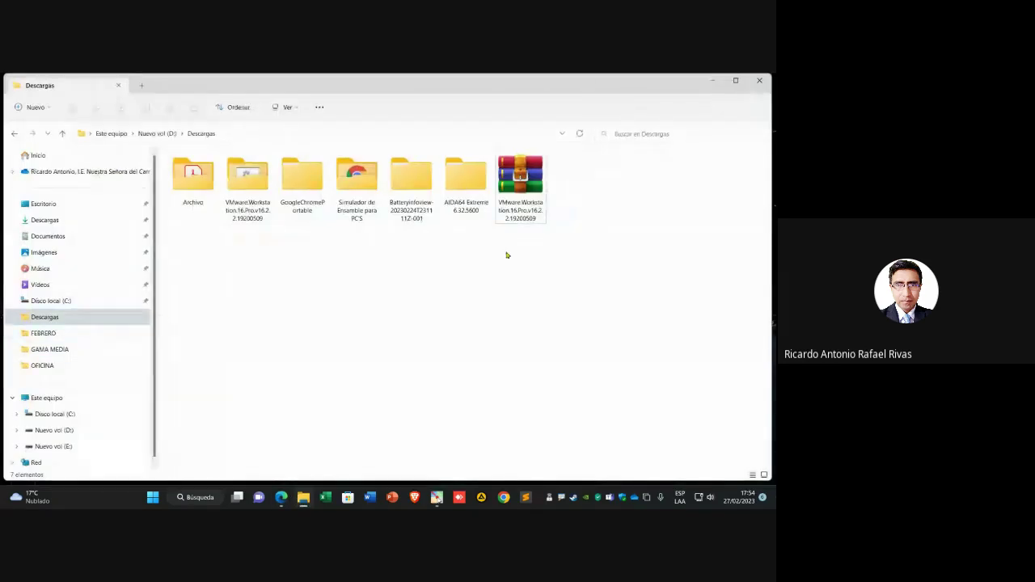
click(523, 208)
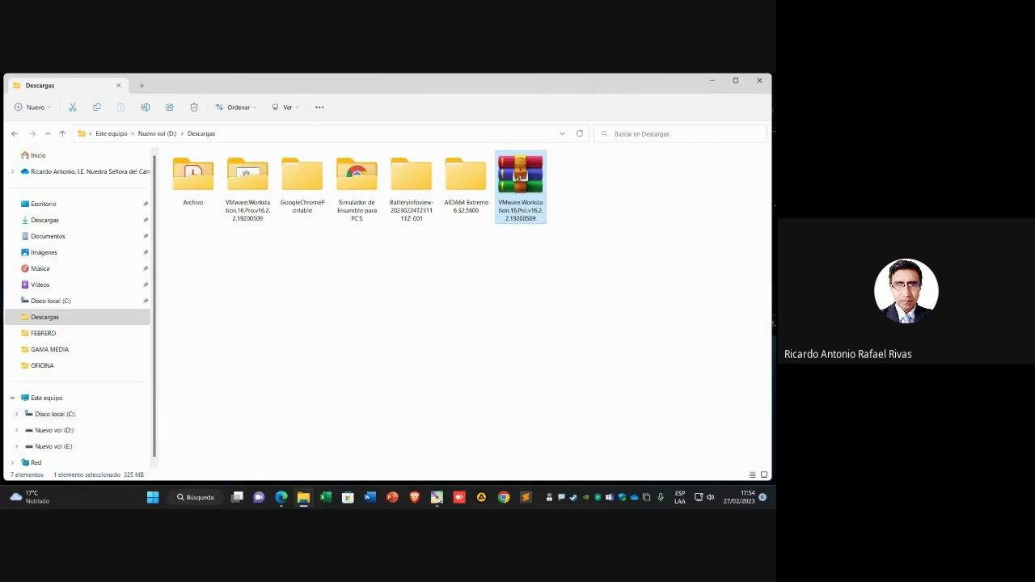
click(639, 190)
click(533, 167)
right_click(527, 188)
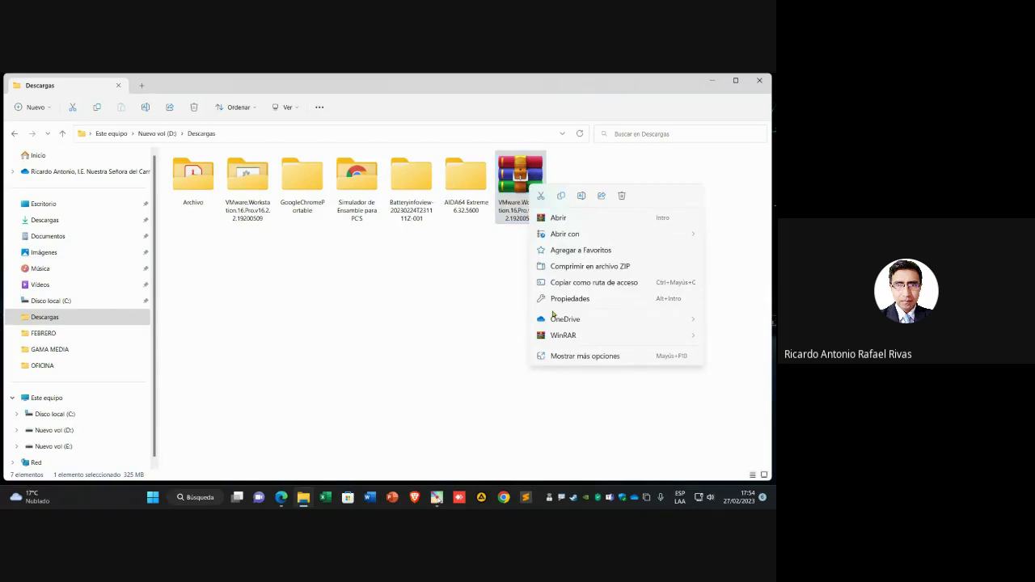
mouse_move(578, 338)
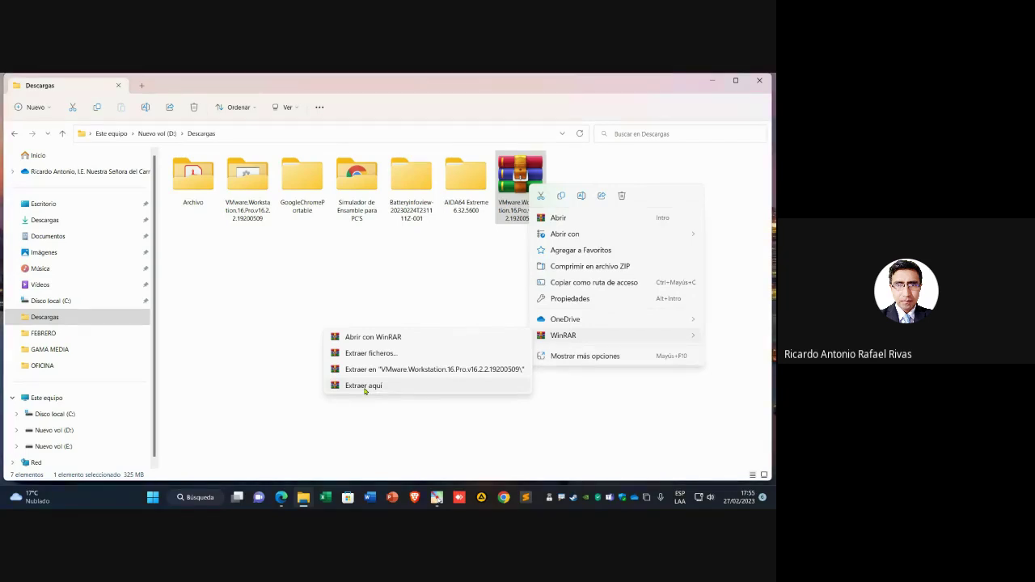
click(364, 387)
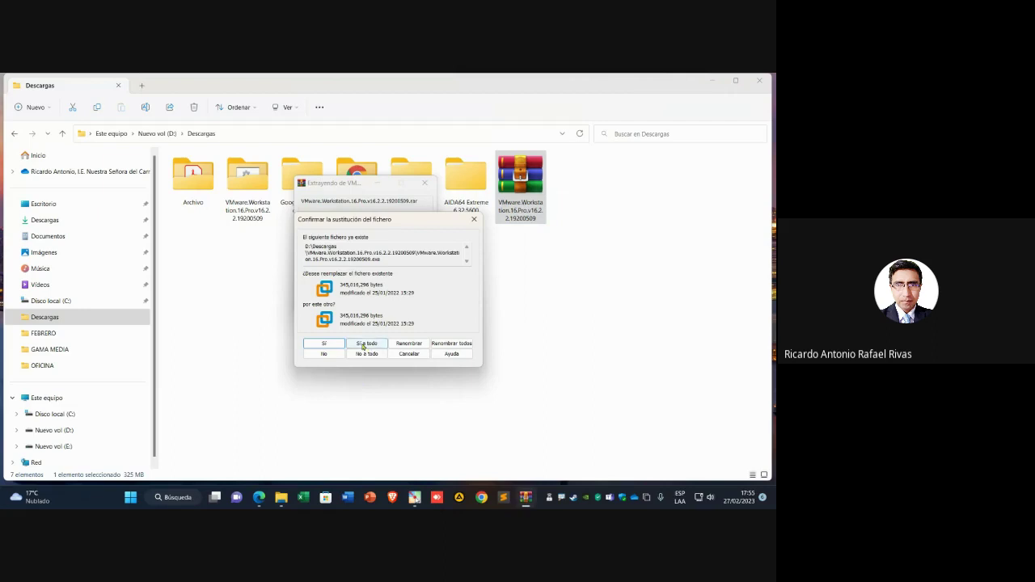
click(365, 344)
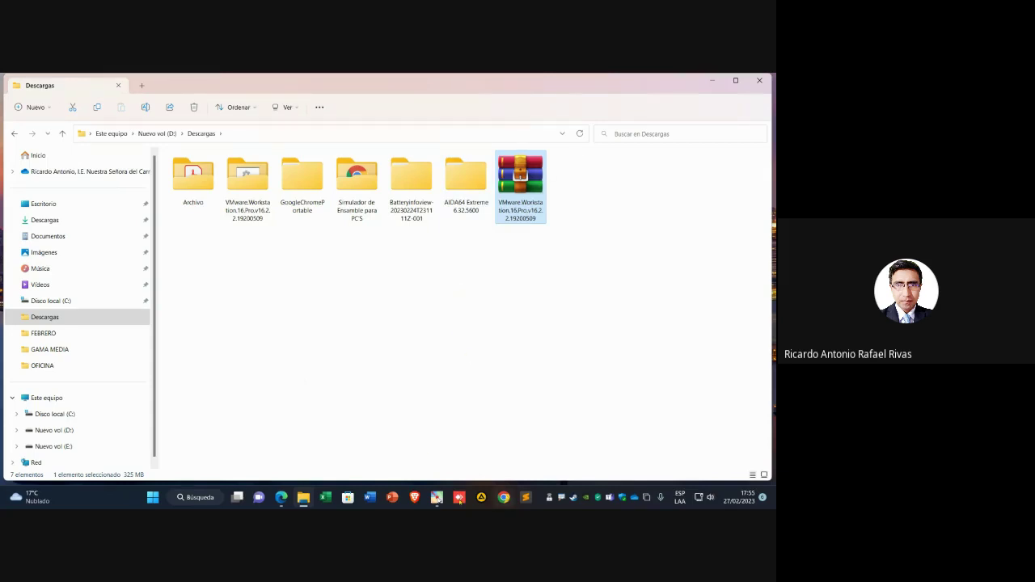
Draw a red arrow at the extracted VMware folder, then clear the annotation
click(437, 497)
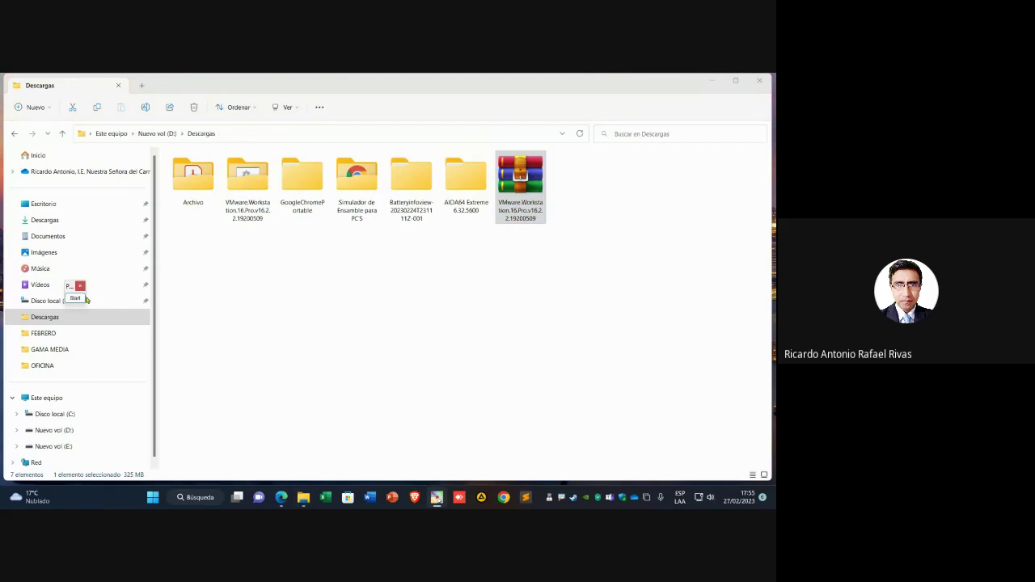
click(78, 298)
drag(303, 394, 251, 231)
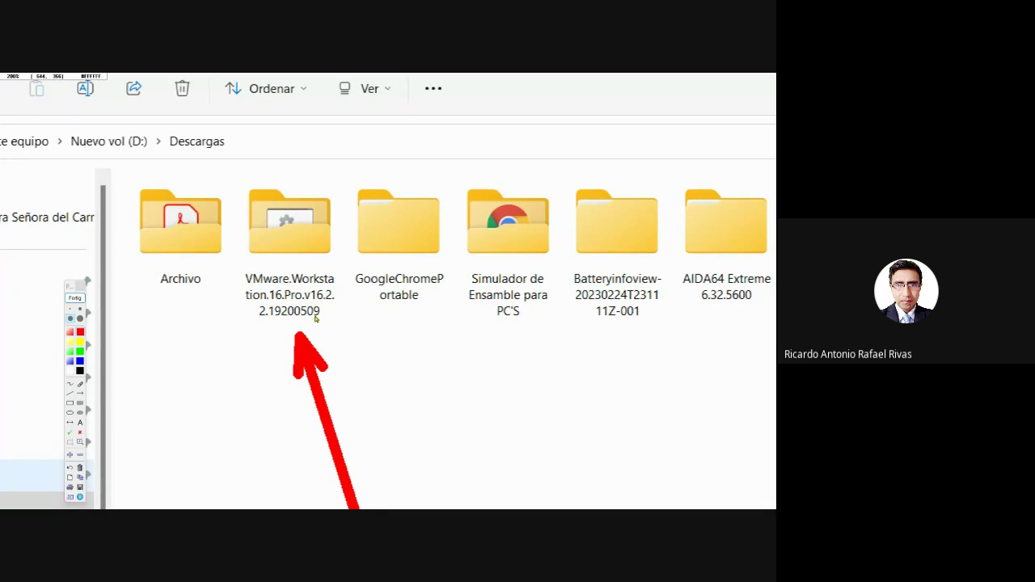
click(74, 298)
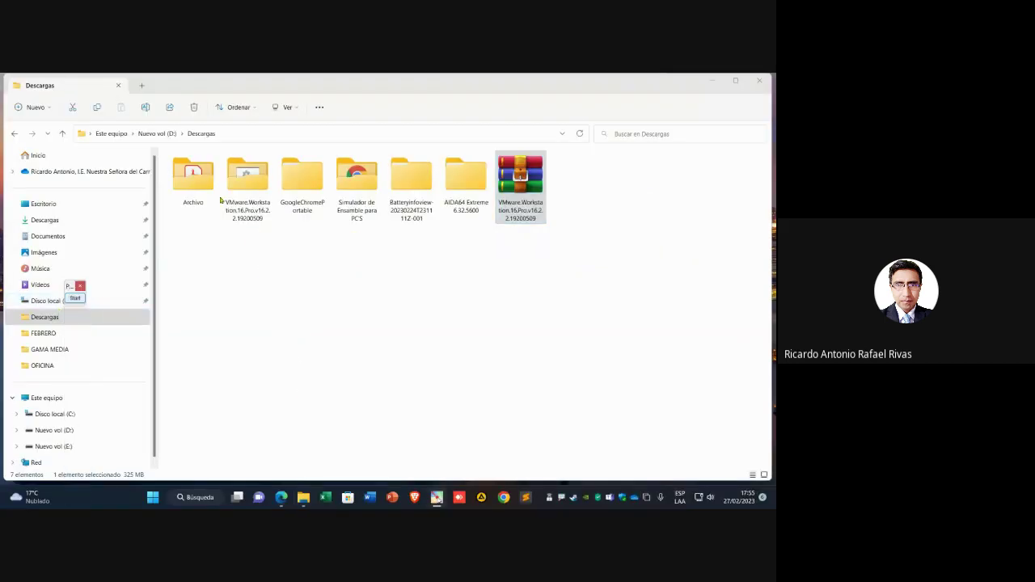
Snap Explorer right and Meet left, check the Meet chat, then maximize Explorer
key(super+Right)
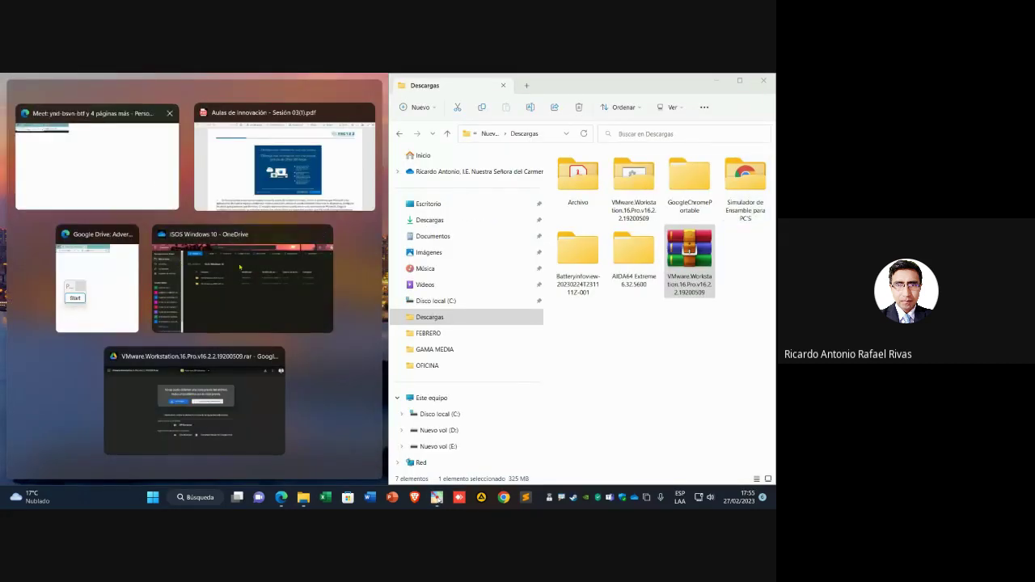
click(97, 162)
click(319, 465)
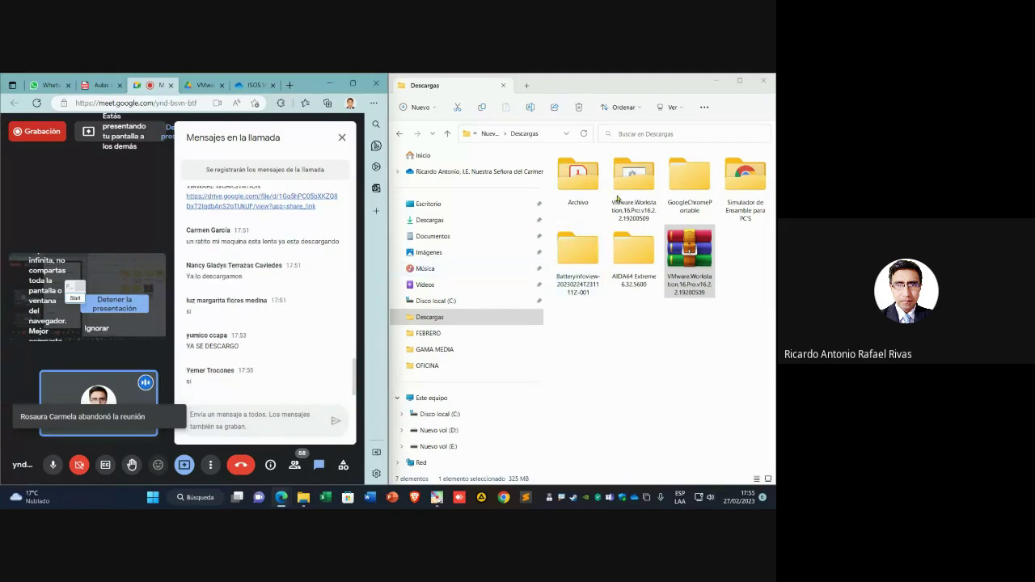
click(616, 200)
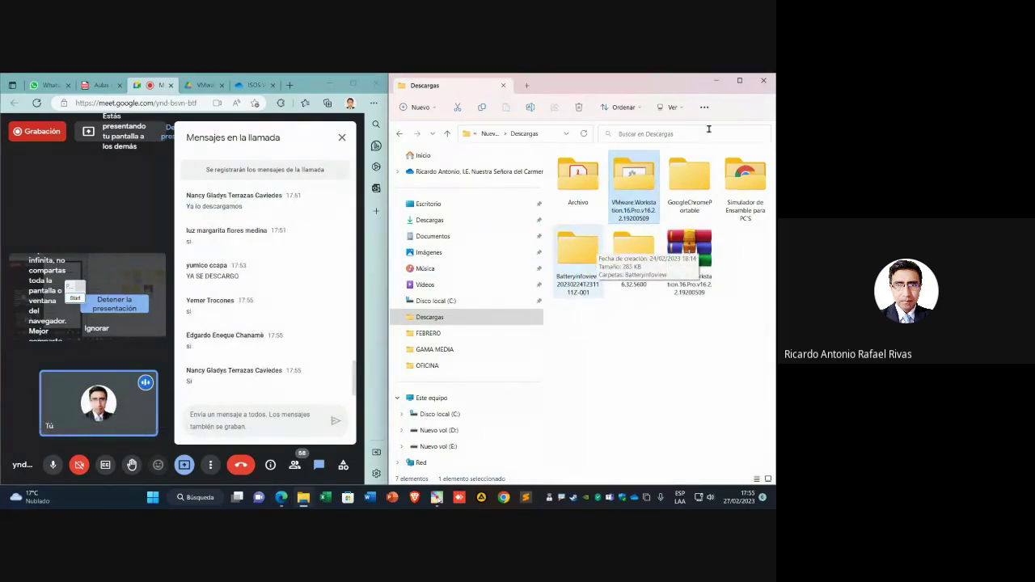
click(745, 81)
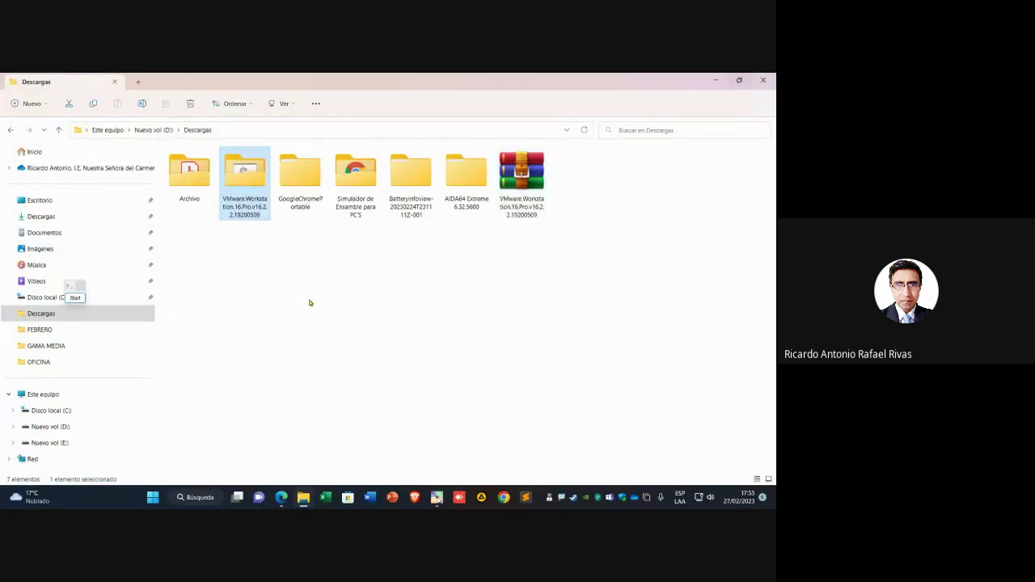
Open the extracted VMware folder and briefly circle and magnify the _Instalar script
double_click(237, 178)
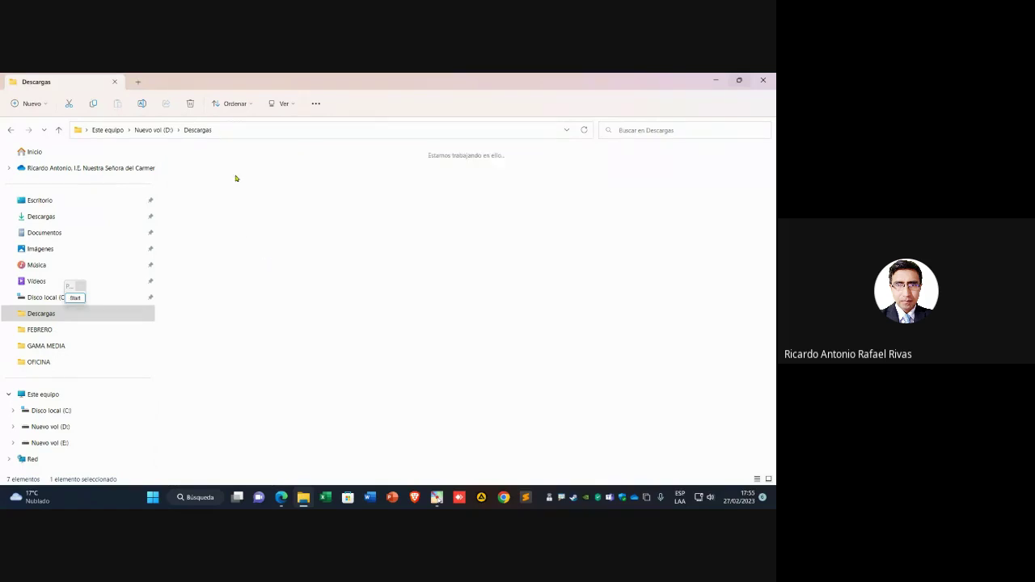
click(75, 298)
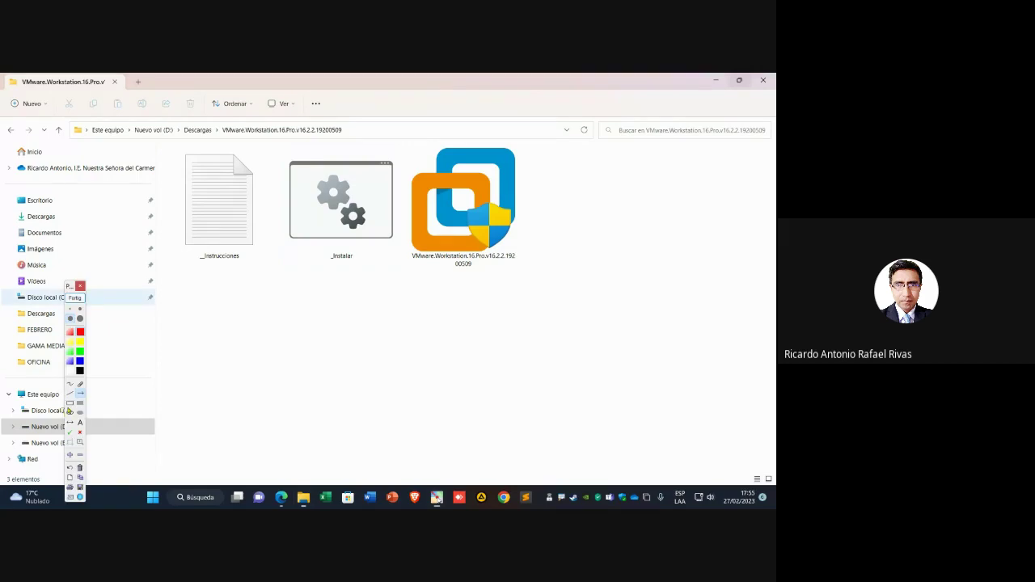
click(70, 413)
mouse_move(256, 123)
mouse_down()
mouse_move(425, 317)
mouse_move(424, 304)
mouse_up()
key(super+plus)
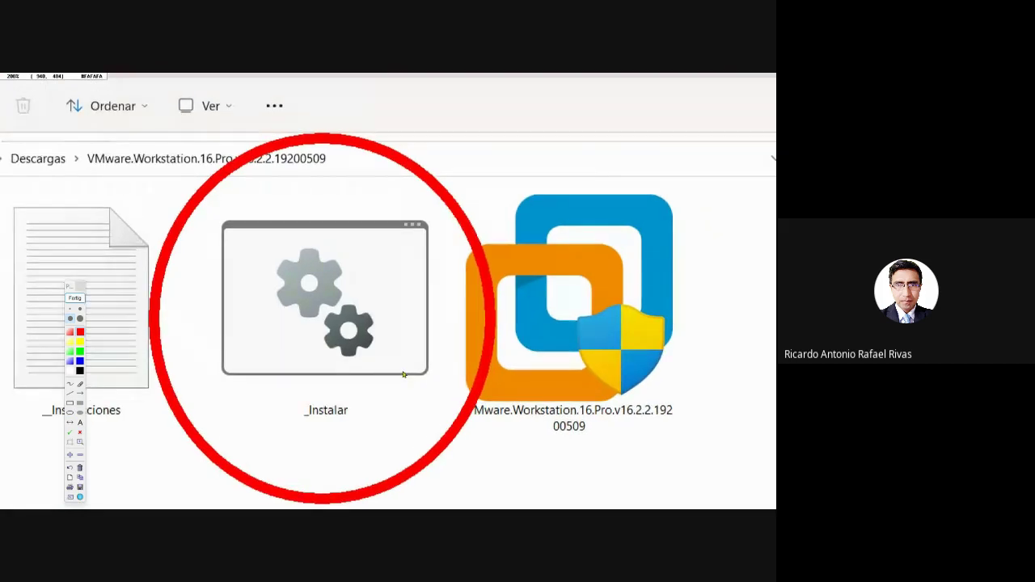
key(super+Escape)
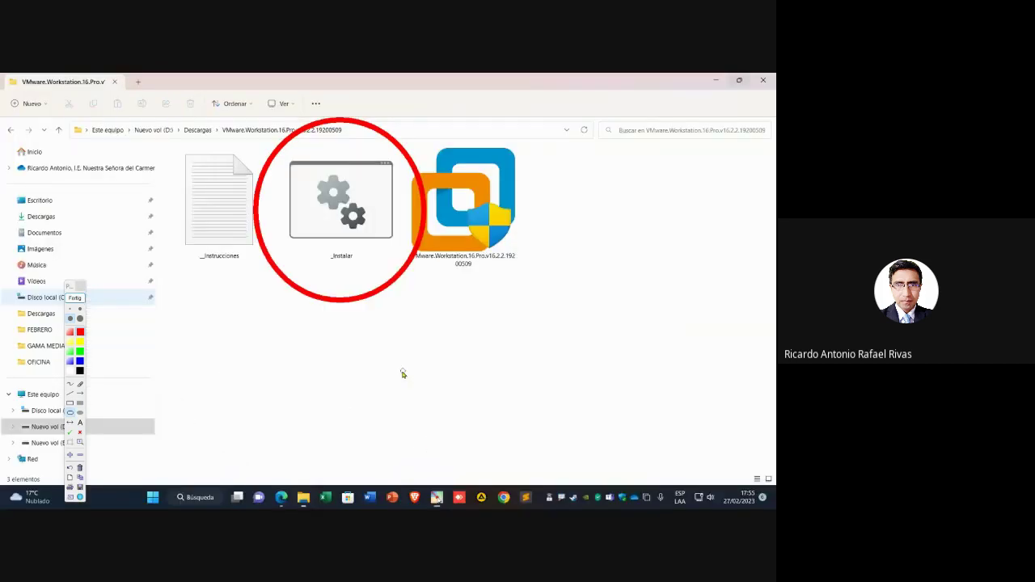
key(Escape)
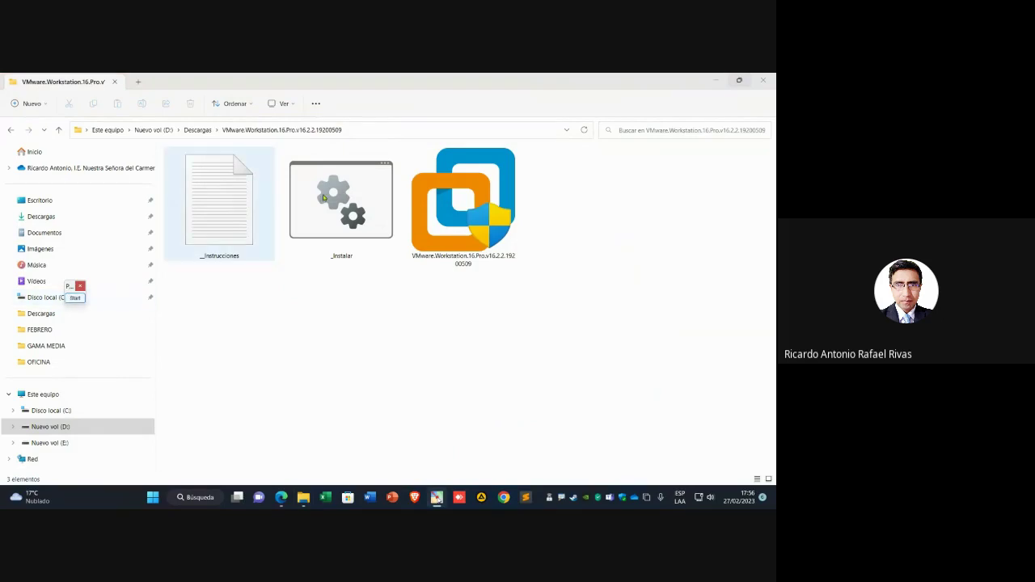
Run the _Instalar script with administrator rights
right_click(323, 196)
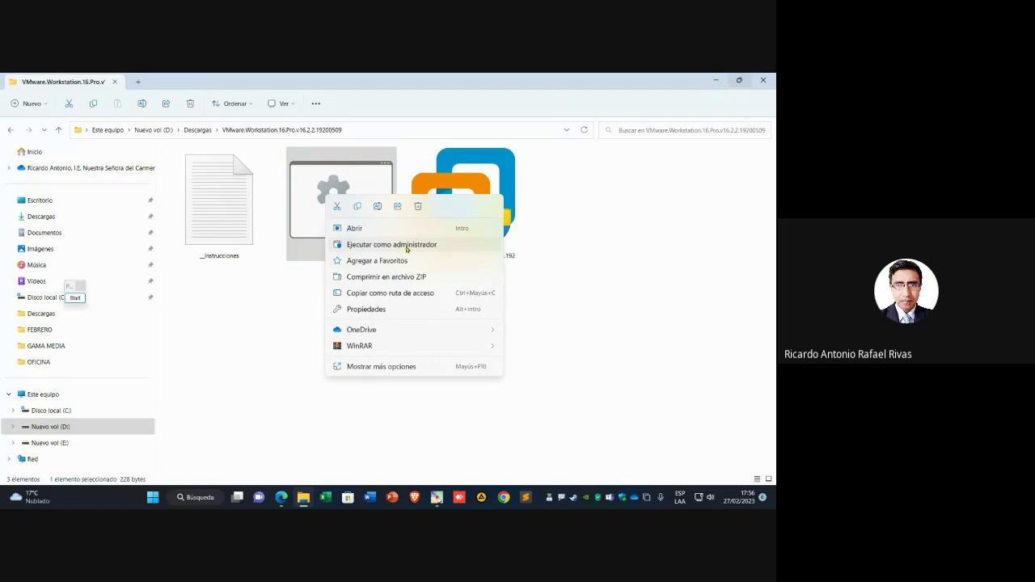
click(407, 246)
click(329, 233)
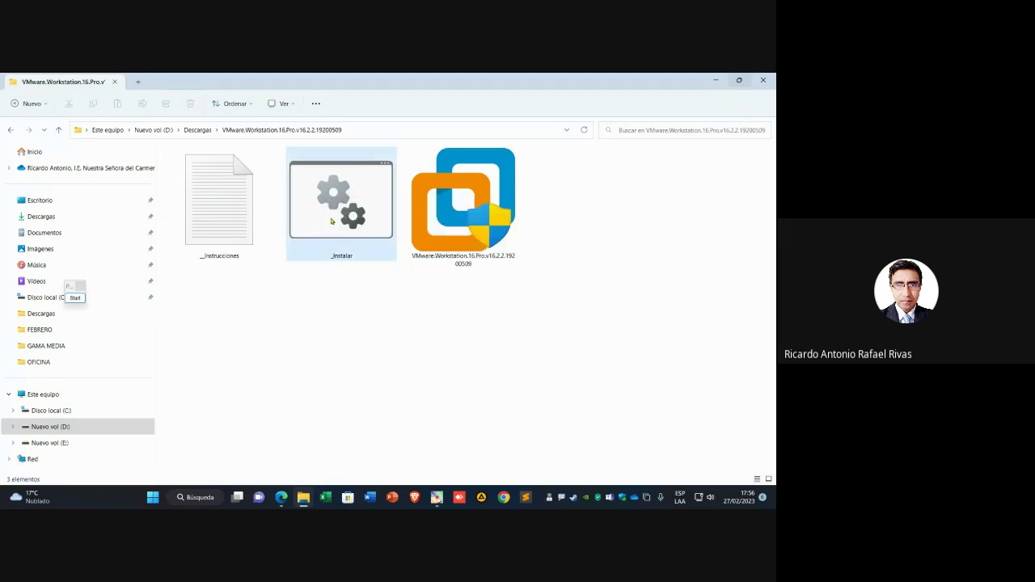
right_click(357, 200)
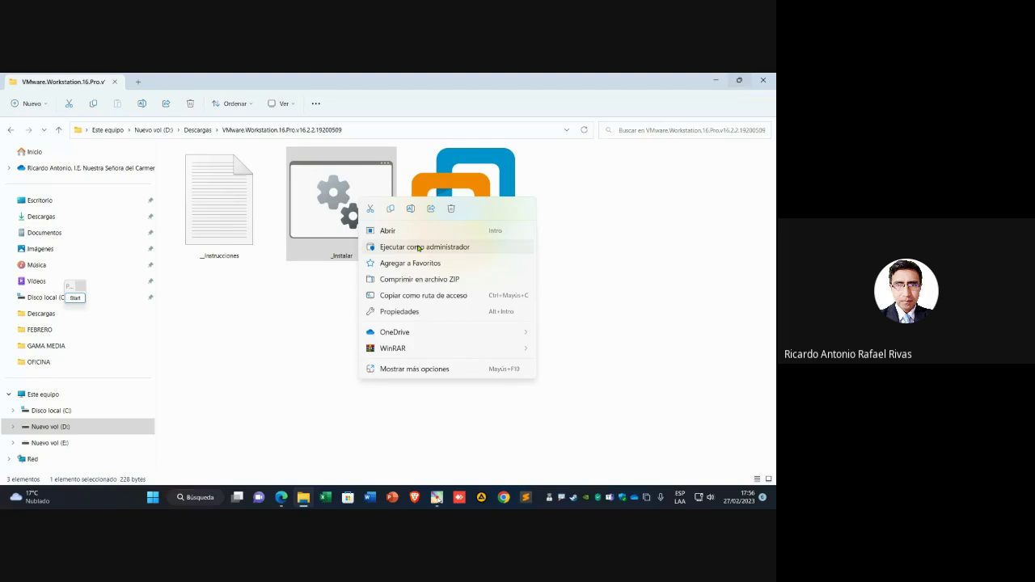
click(419, 248)
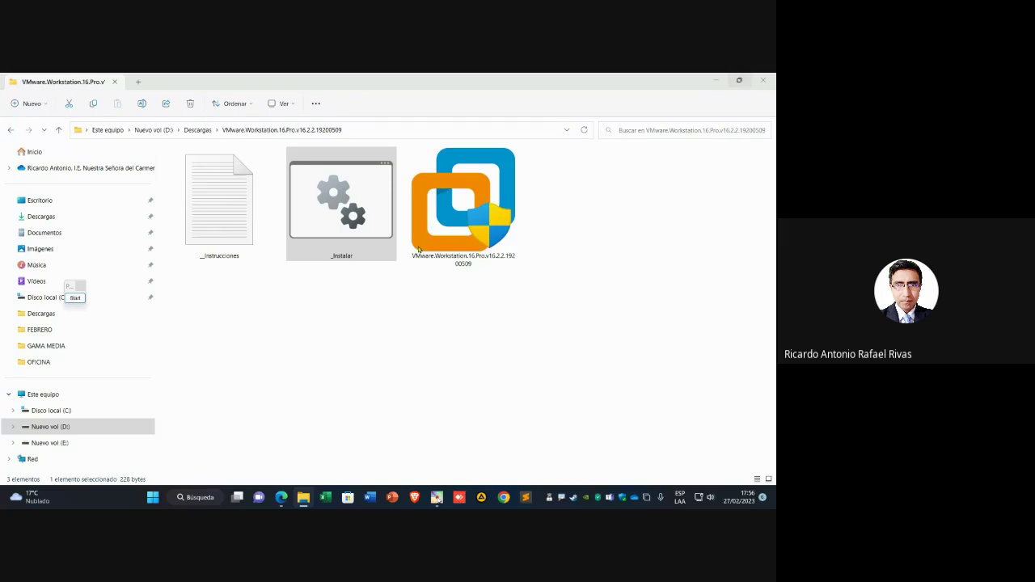
Accept the UAC prompt, drag the install console to the right, and bring Google Meet forward
click(306, 370)
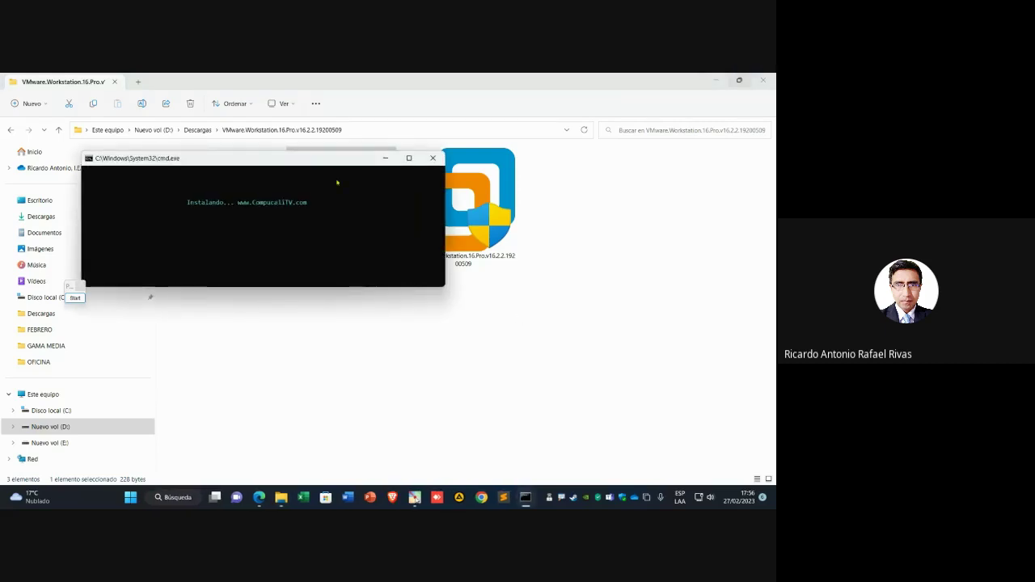
drag(256, 159, 368, 197)
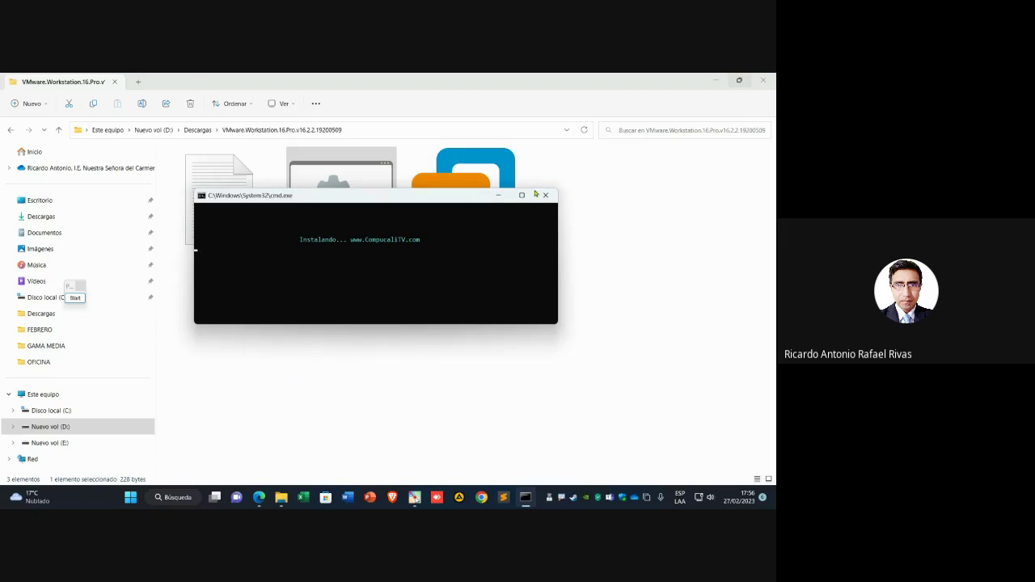
drag(380, 196, 587, 180)
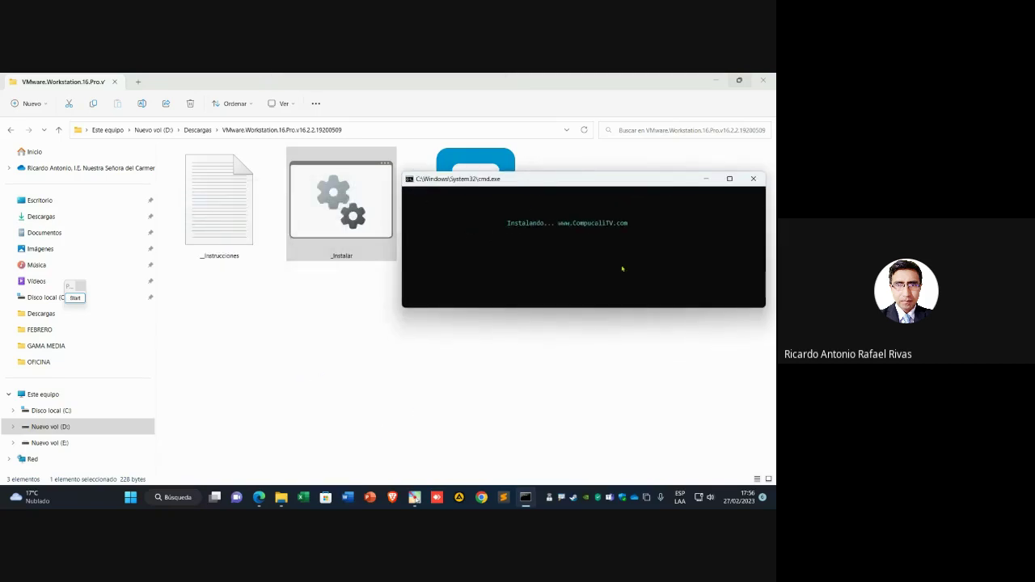
mouse_move(259, 498)
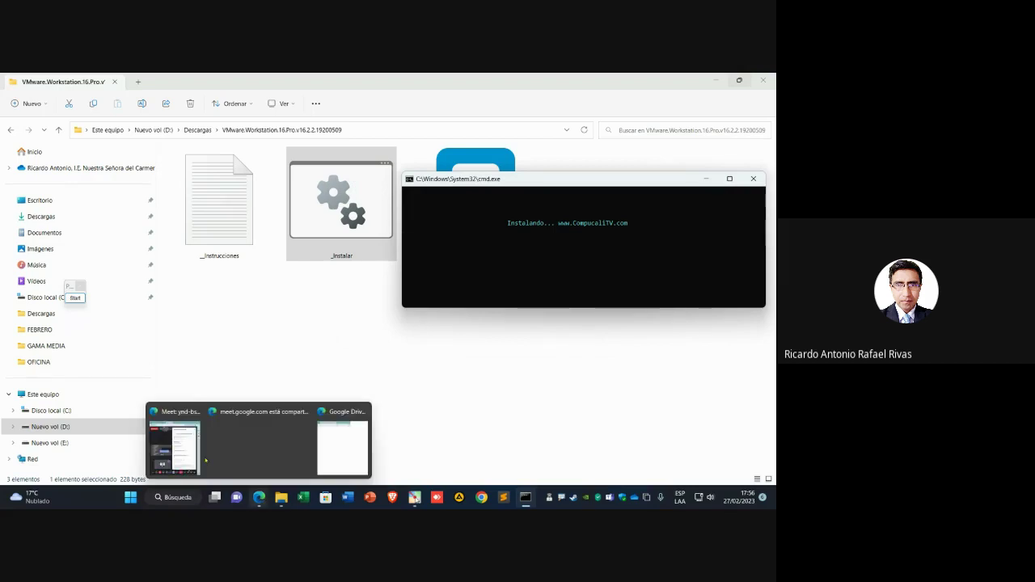
click(174, 441)
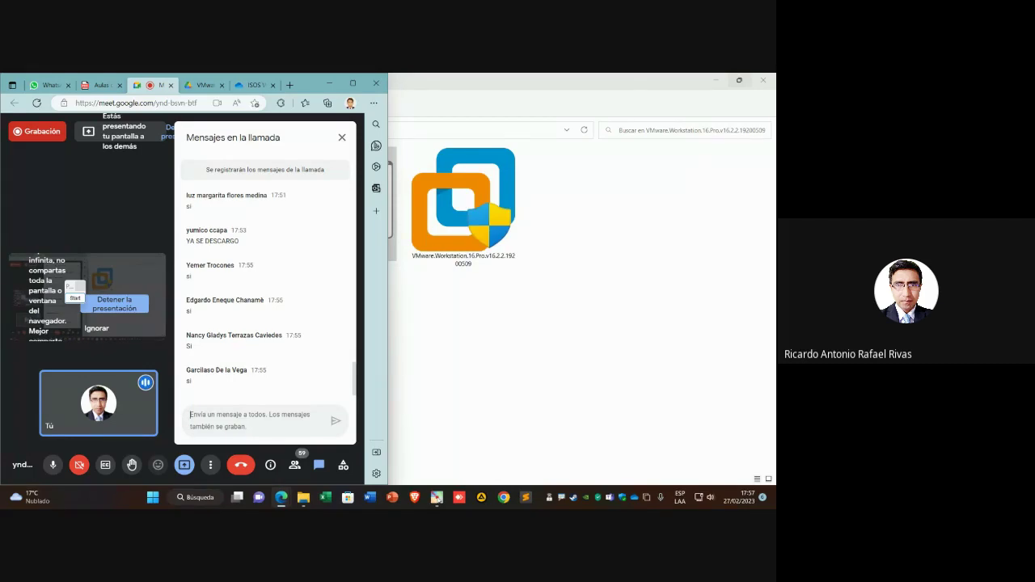
Show the desktop and draw a green arrow pointing at the VMware Workstation shortcut
key(super+d)
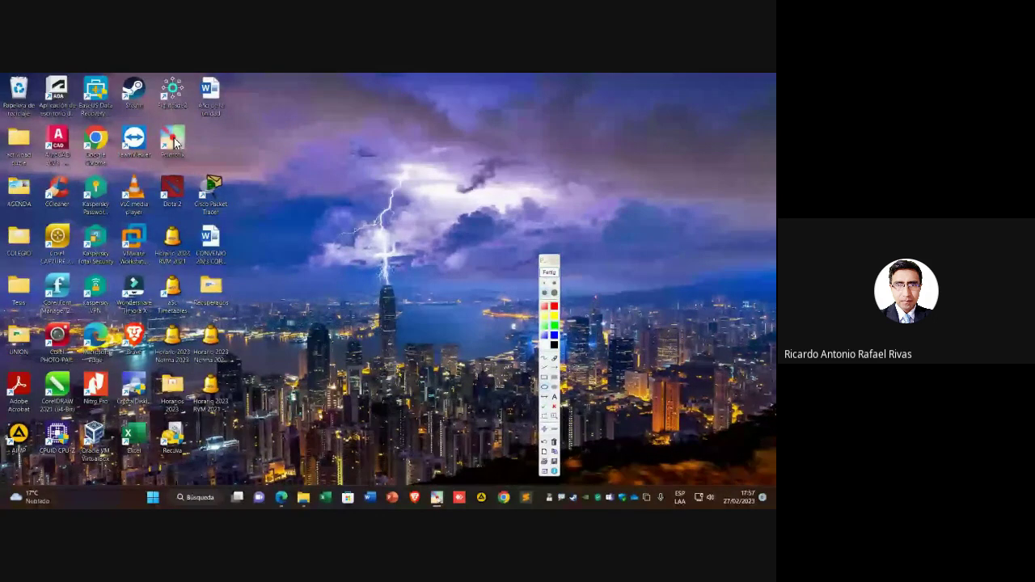
drag(399, 371, 399, 386)
click(555, 368)
drag(380, 366, 152, 260)
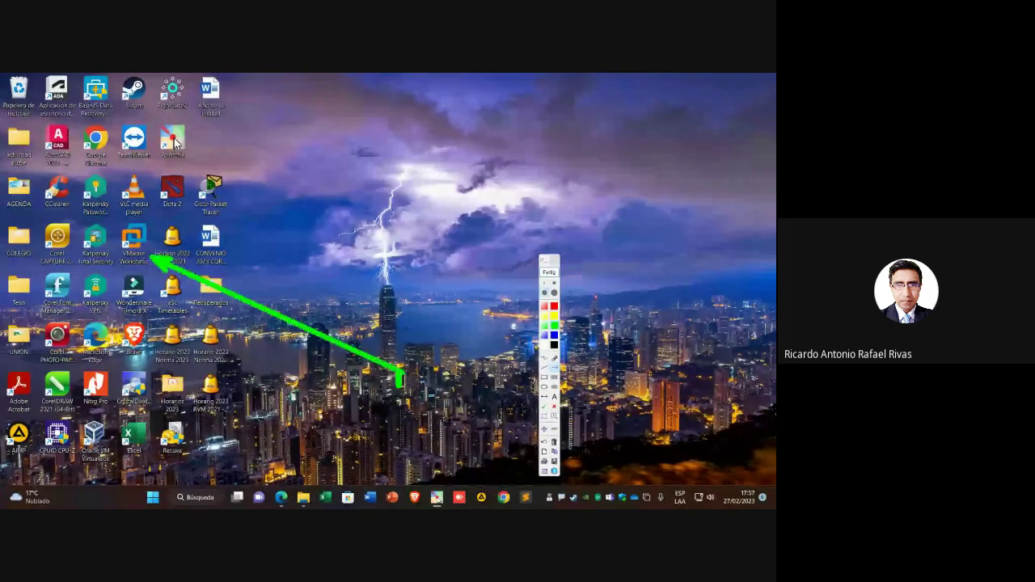
Circle the VMware shortcut in green, clear the annotations, and return to Google Meet
click(545, 387)
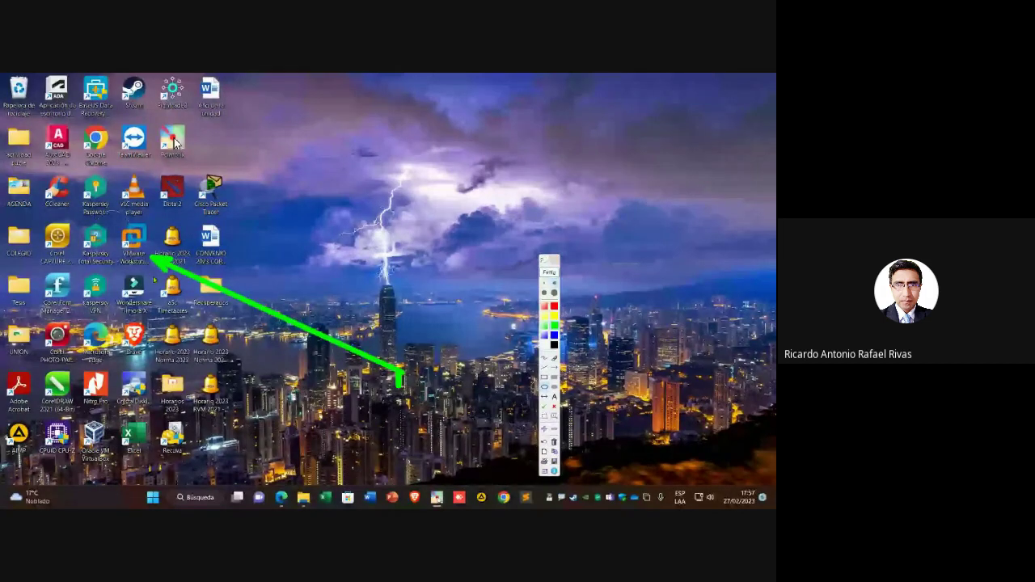
drag(90, 212, 154, 279)
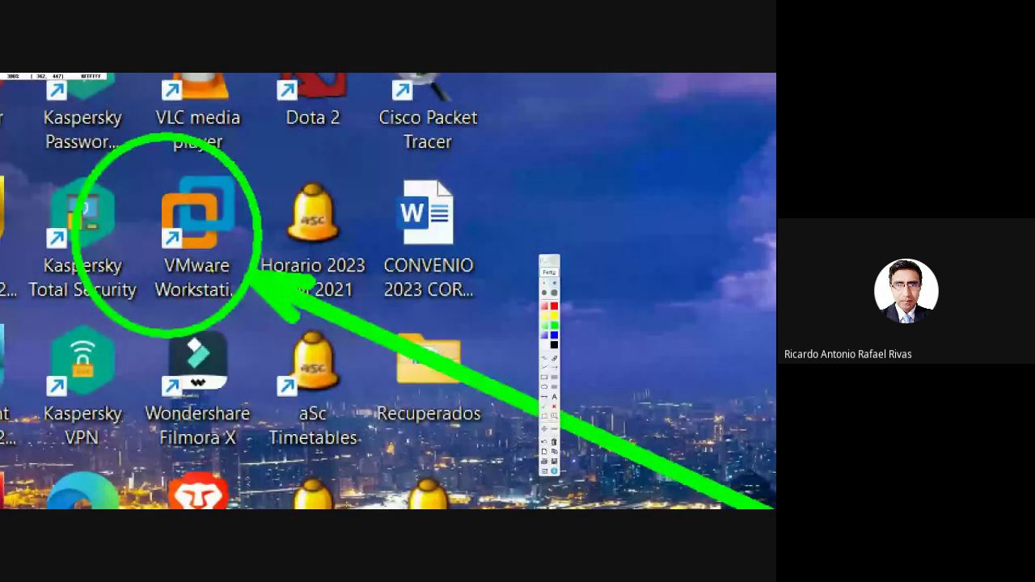
key(super+Escape)
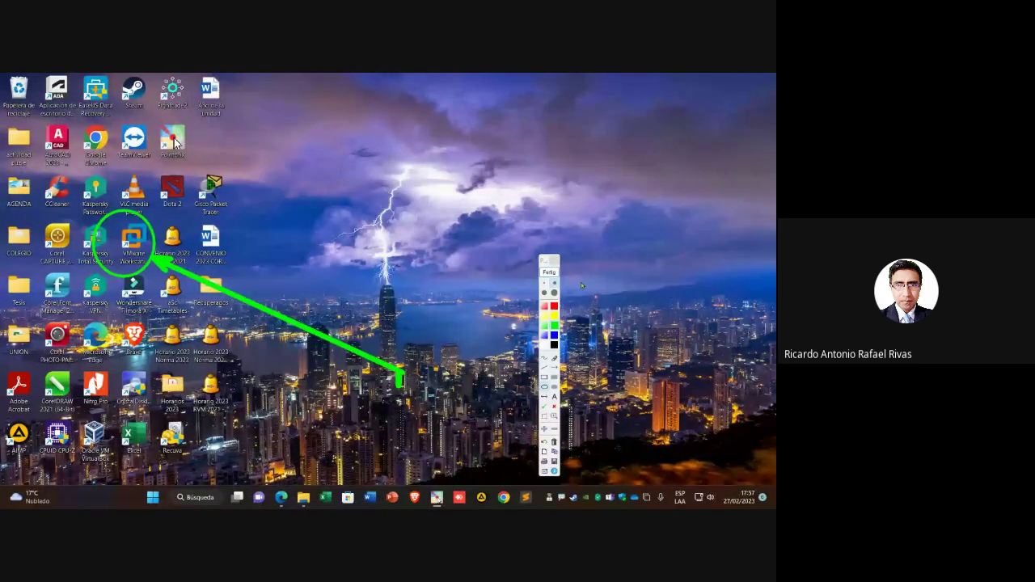
click(549, 273)
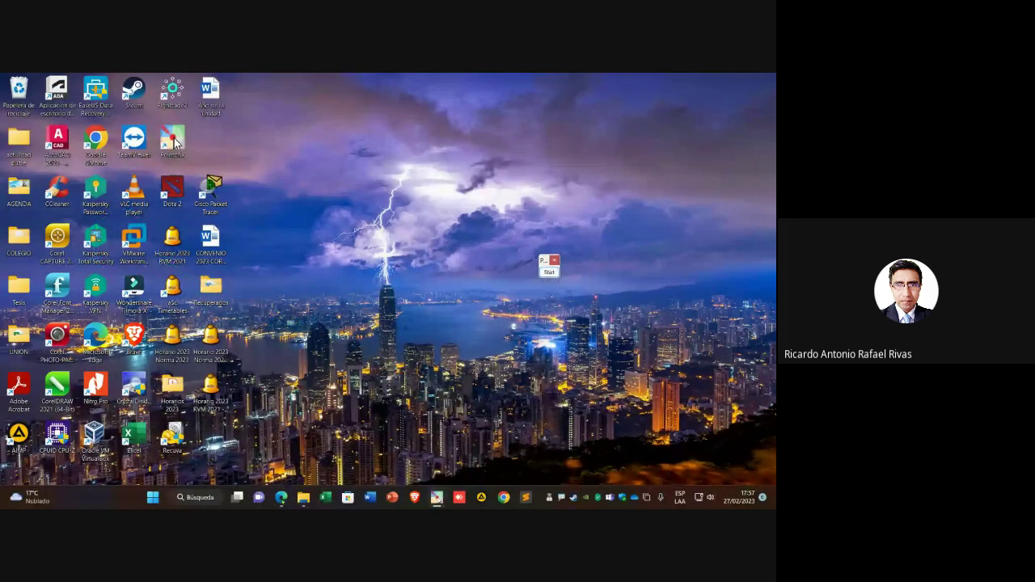
click(284, 437)
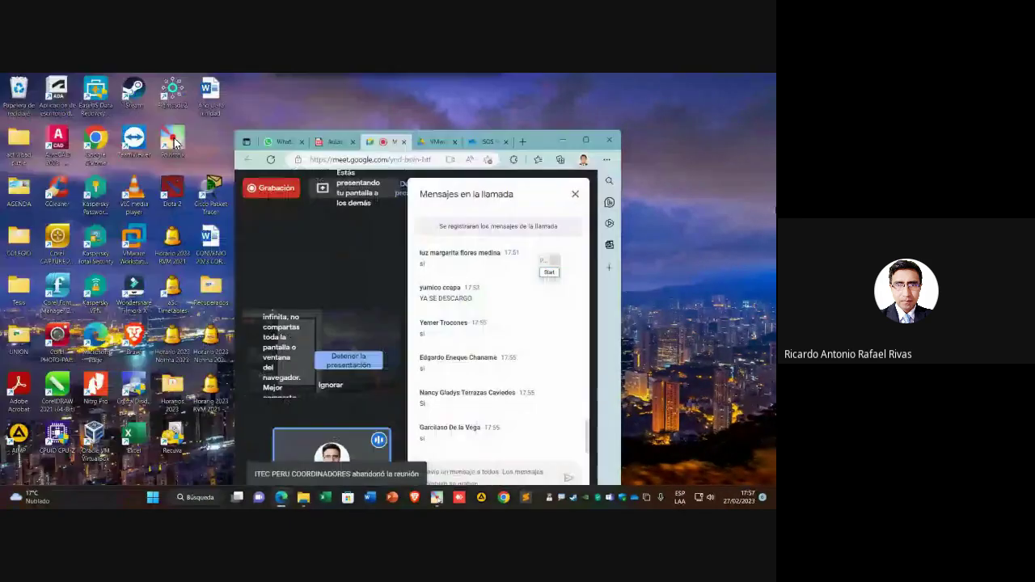
Snap Meet to the right half and delete the selected desktop files
key(super+Right)
key(Escape)
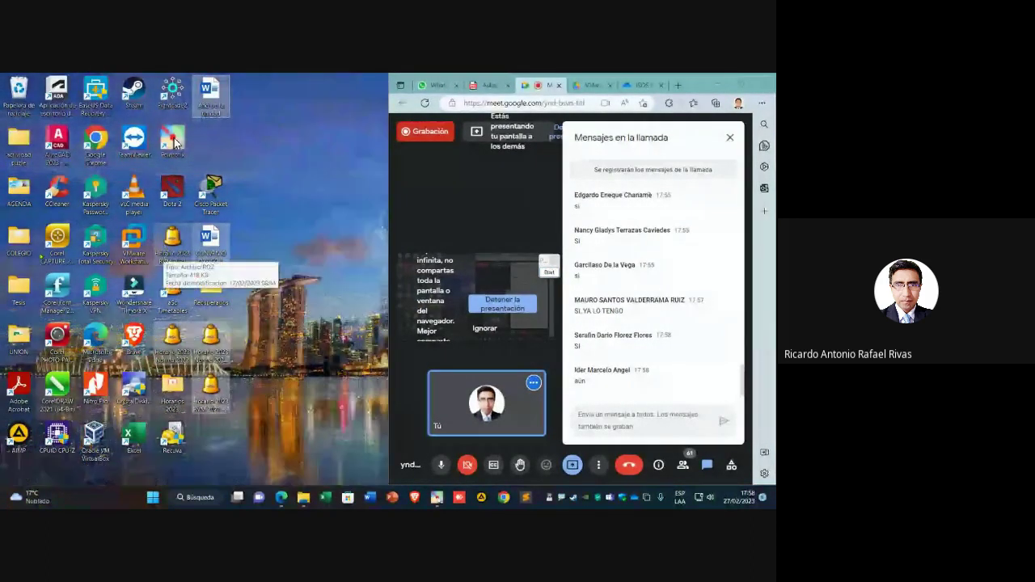
key(Delete)
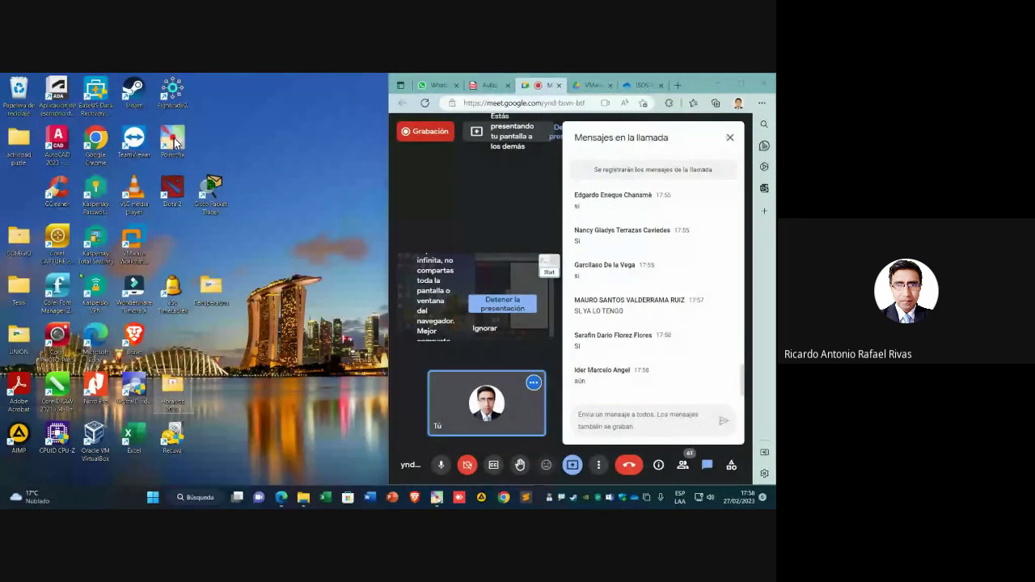
Sort desktop icons by Tipo de elemento, then maximize the Meet window
right_click(242, 257)
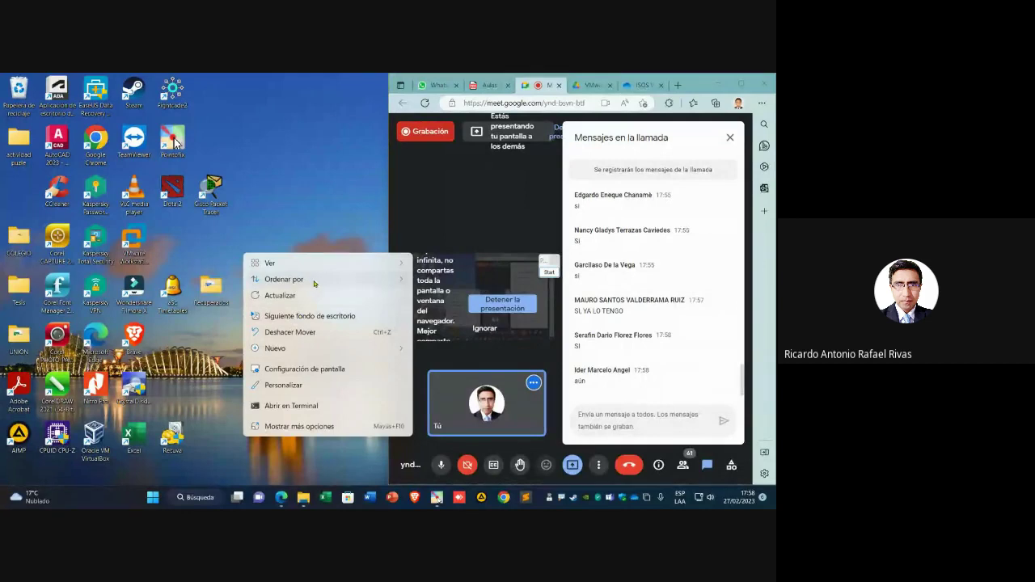
mouse_move(315, 283)
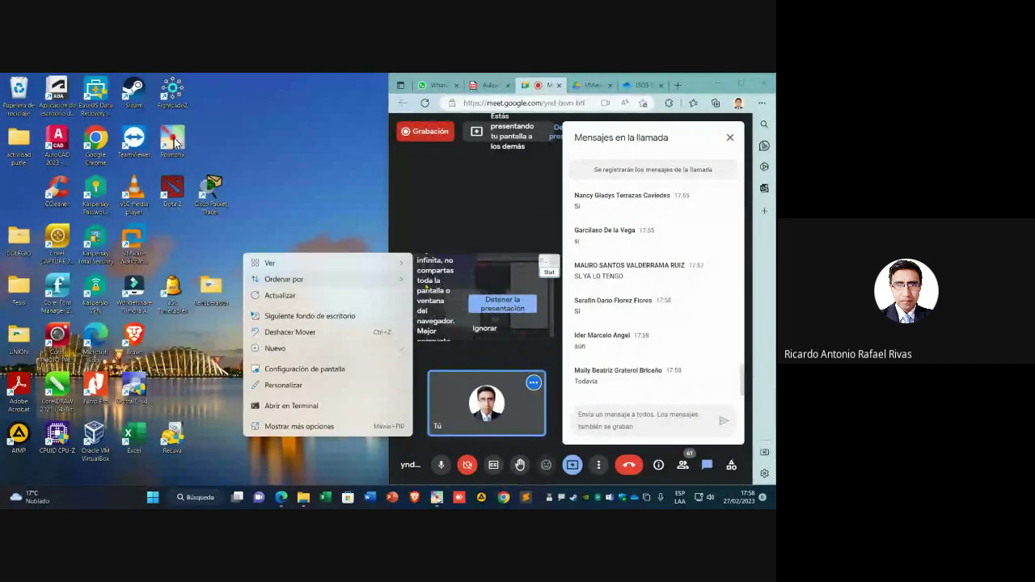
click(465, 310)
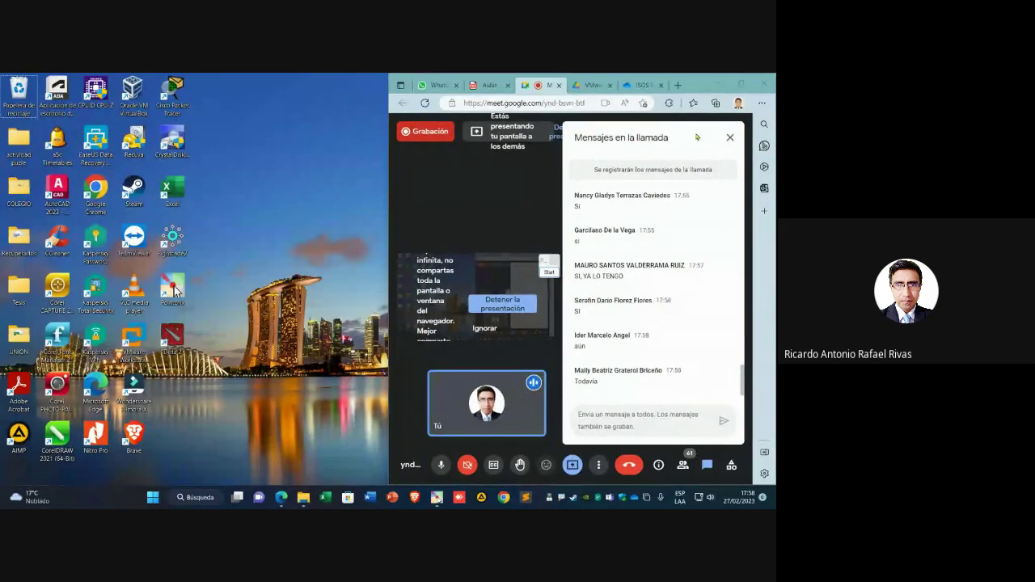
click(737, 84)
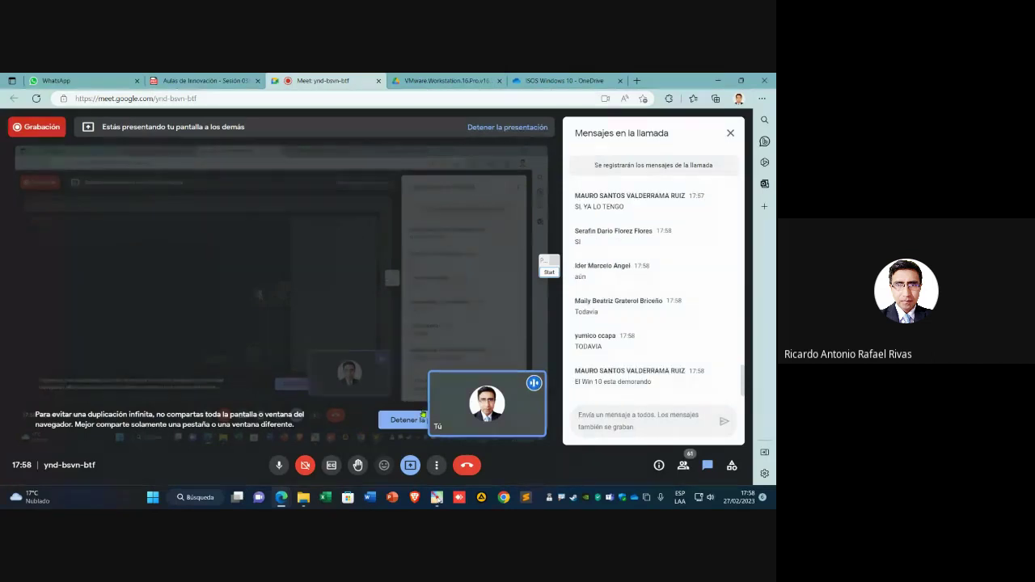
Stop the Meet screen share with Detener la presentación
click(408, 419)
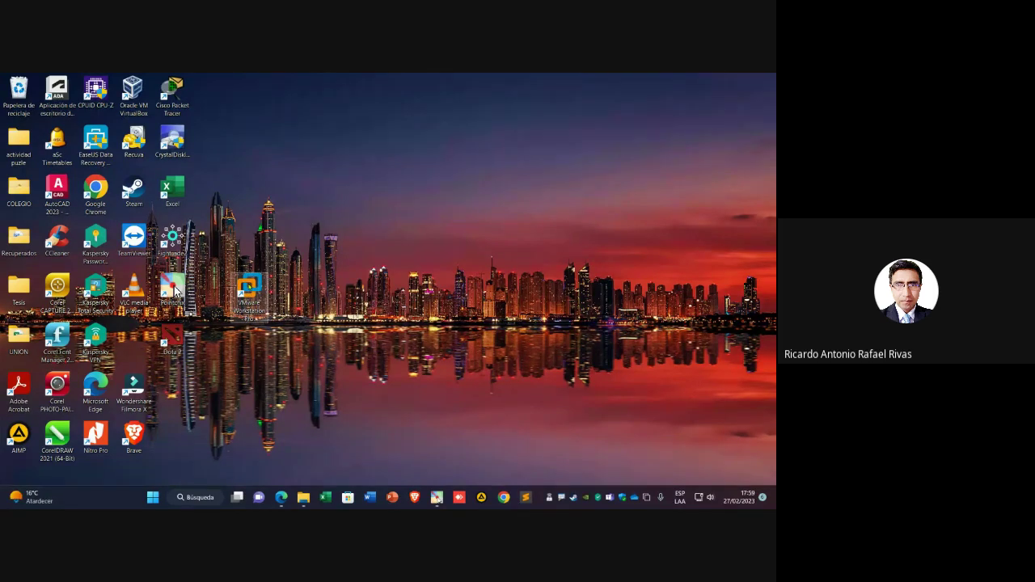
Launch VMware Workstation, close the Windows 10 (3) tab, and snap it to the right half
double_click(249, 290)
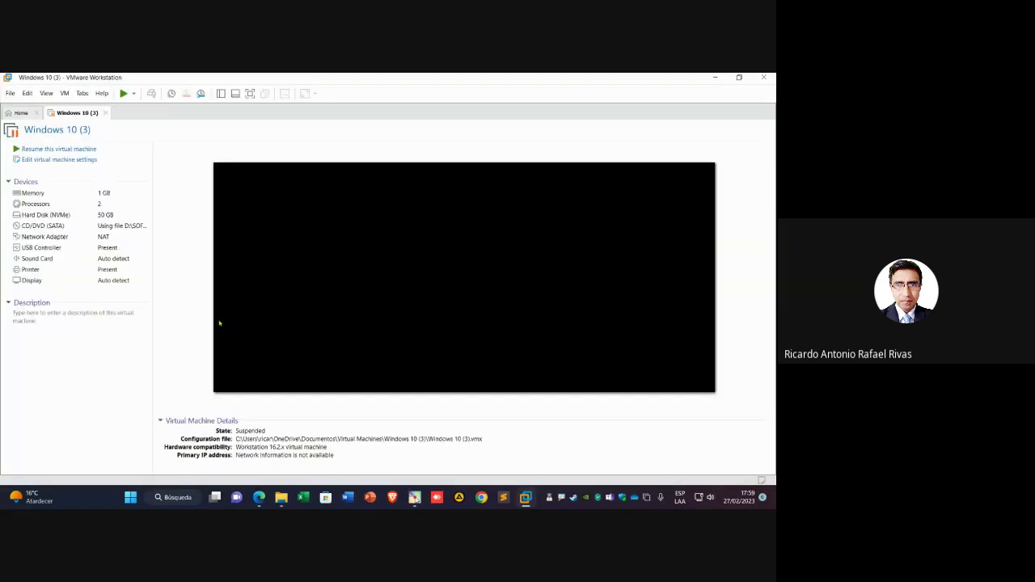
click(105, 114)
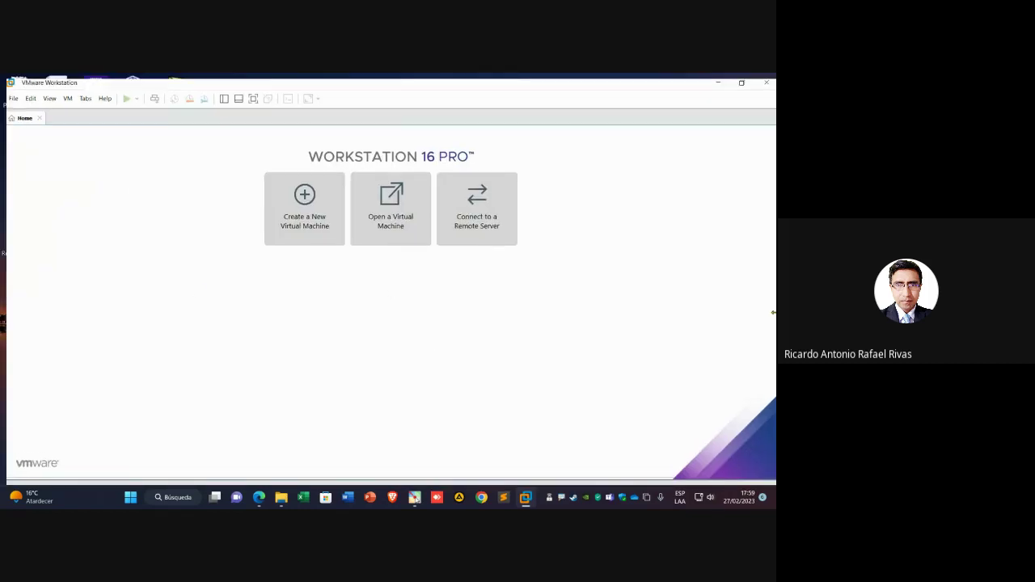
key(super+Right)
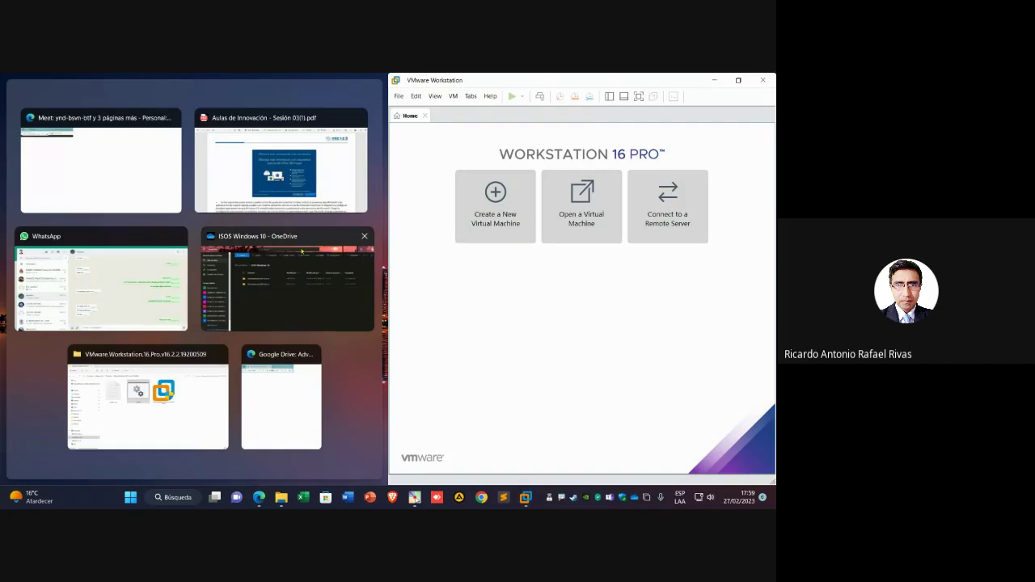
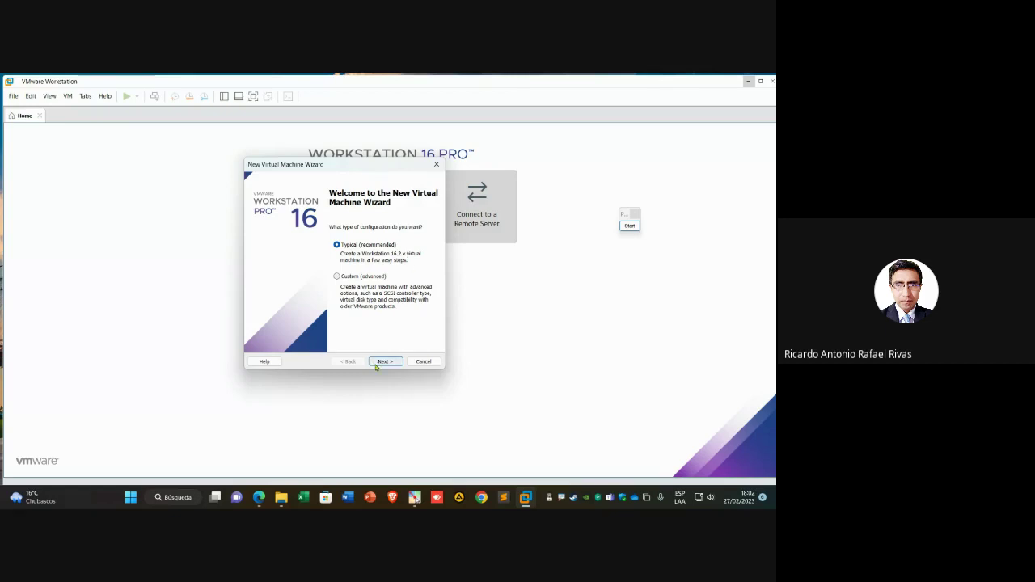
Advance past the welcome page and mark the installer disc image (iso) option with an arrow
click(385, 361)
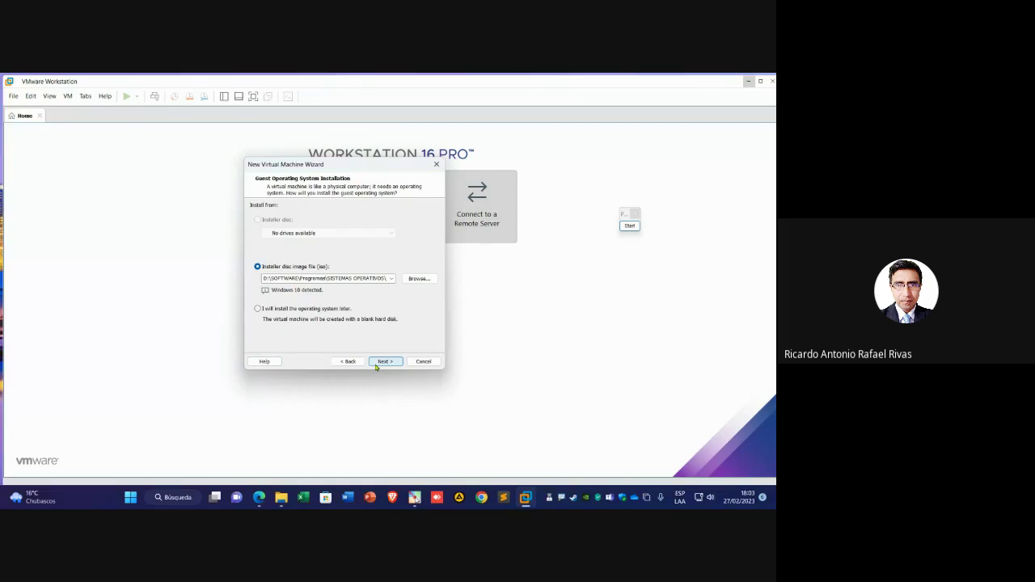
click(629, 226)
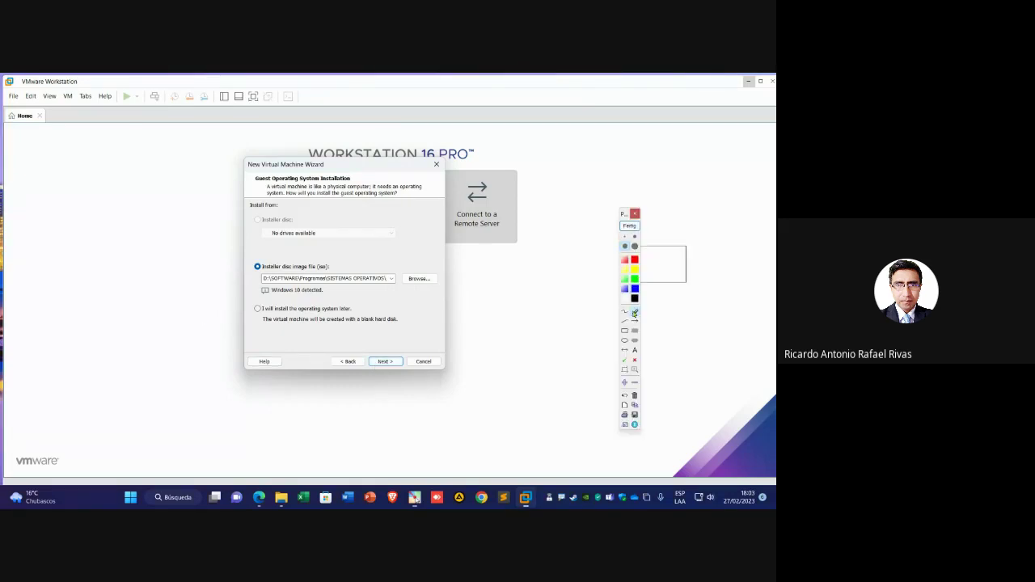
click(635, 321)
drag(181, 335, 254, 270)
scroll(344, 239, up, 2)
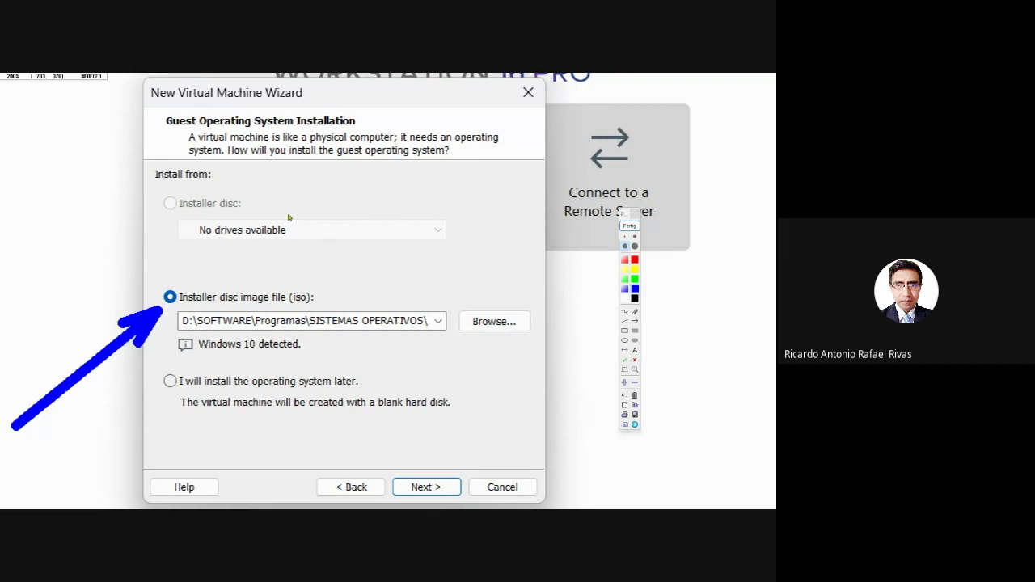
key(Escape)
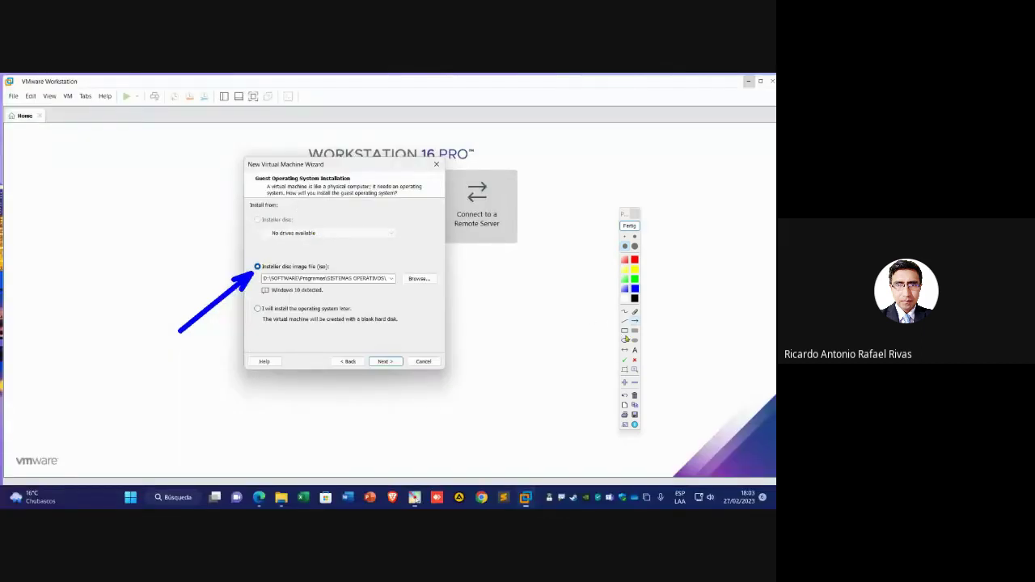
Circle the Browse button, clear the annotations and open the ISO file chooser
click(625, 340)
click(636, 236)
drag(394, 267, 447, 290)
scroll(425, 276, up, 1)
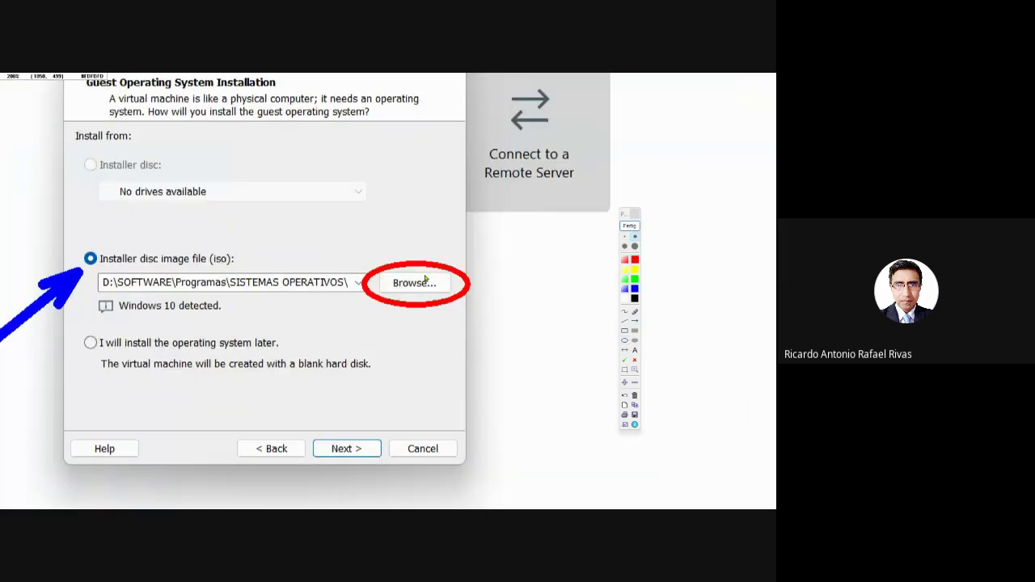
scroll(413, 292, down, 1)
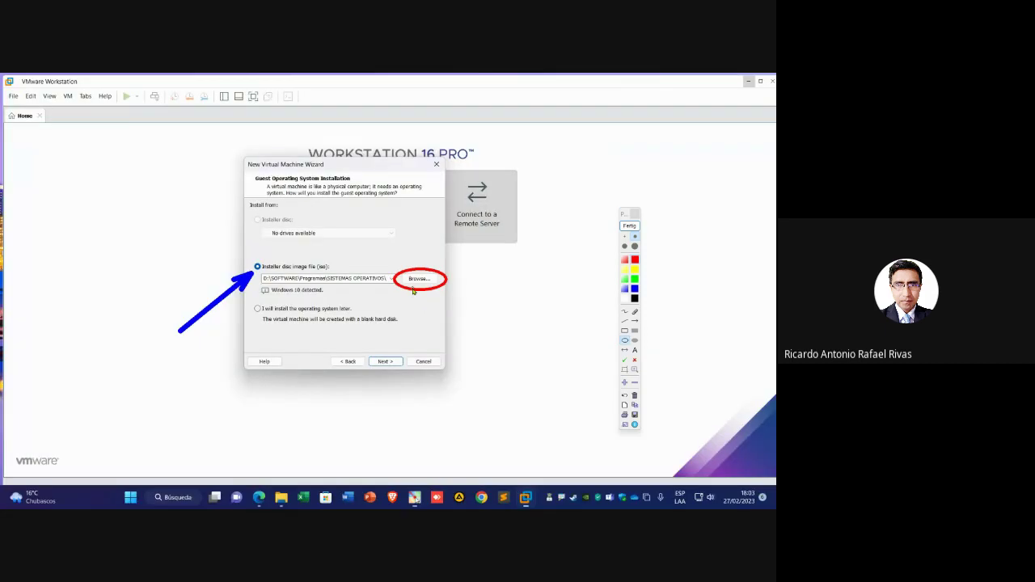
click(627, 227)
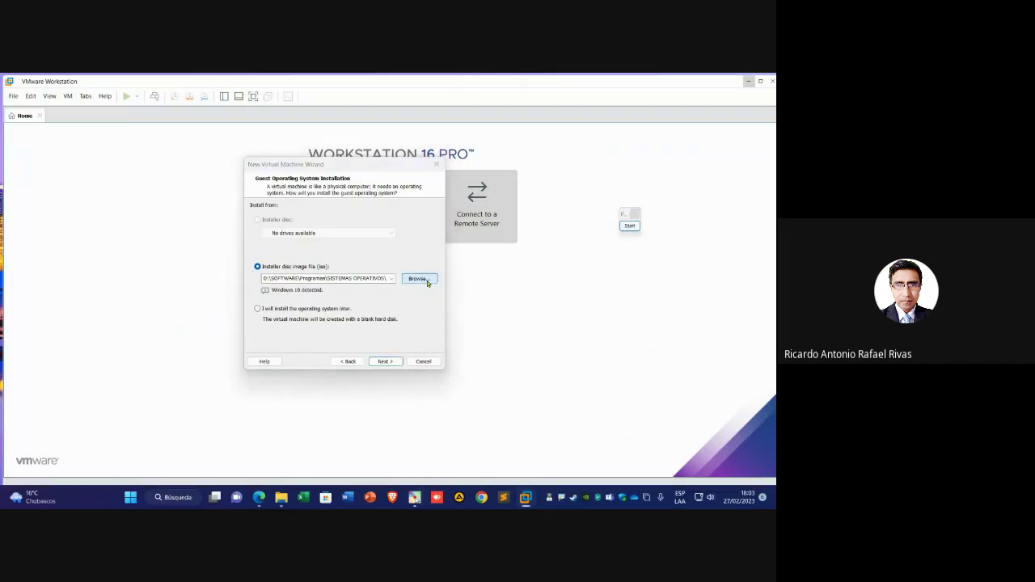
click(427, 282)
Select the Windowsmayo2020 x86 image, mark it with arrows, and open it as the installer disc
scroll(517, 393, down, 1)
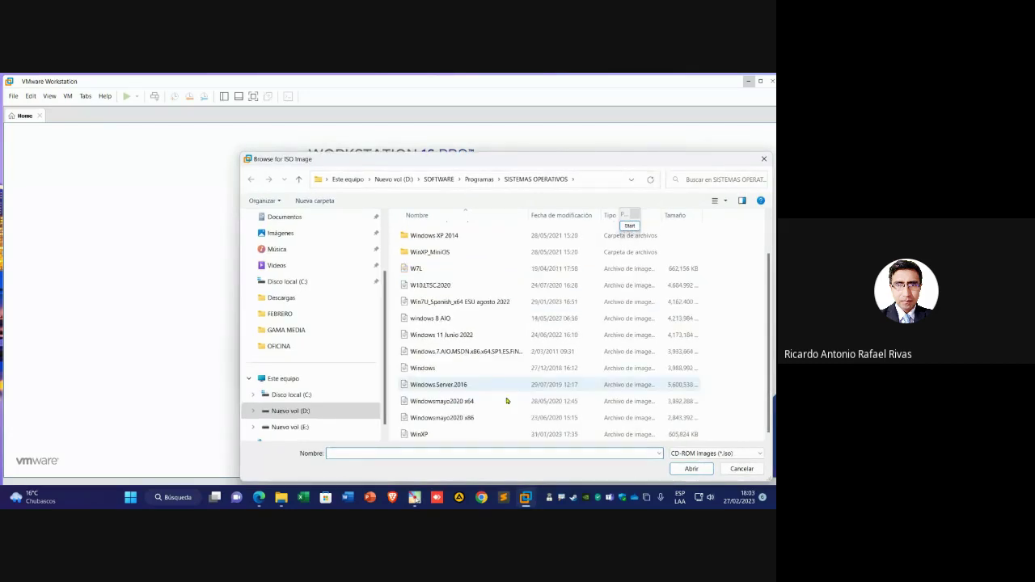
drag(437, 160, 318, 137)
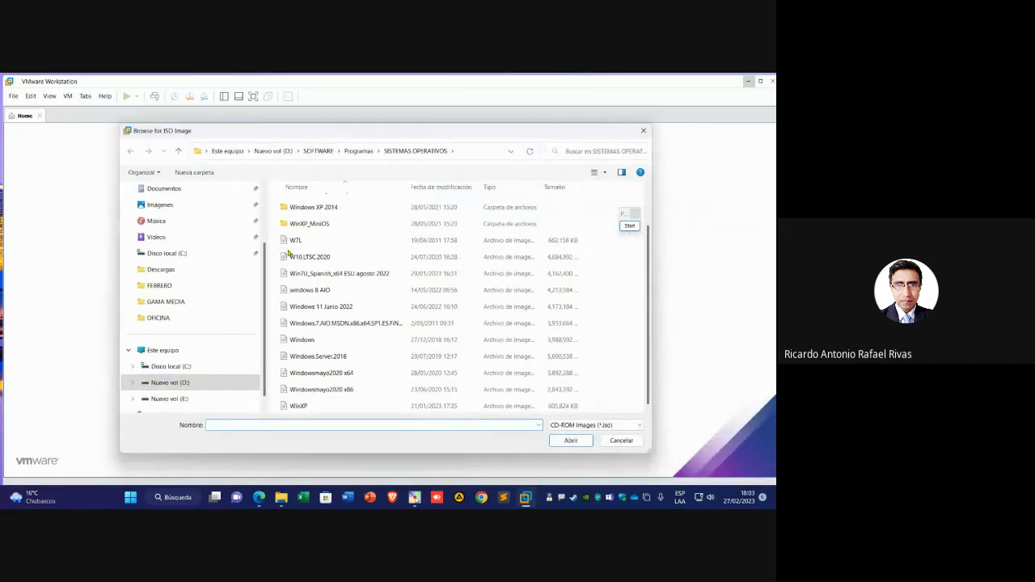
click(340, 389)
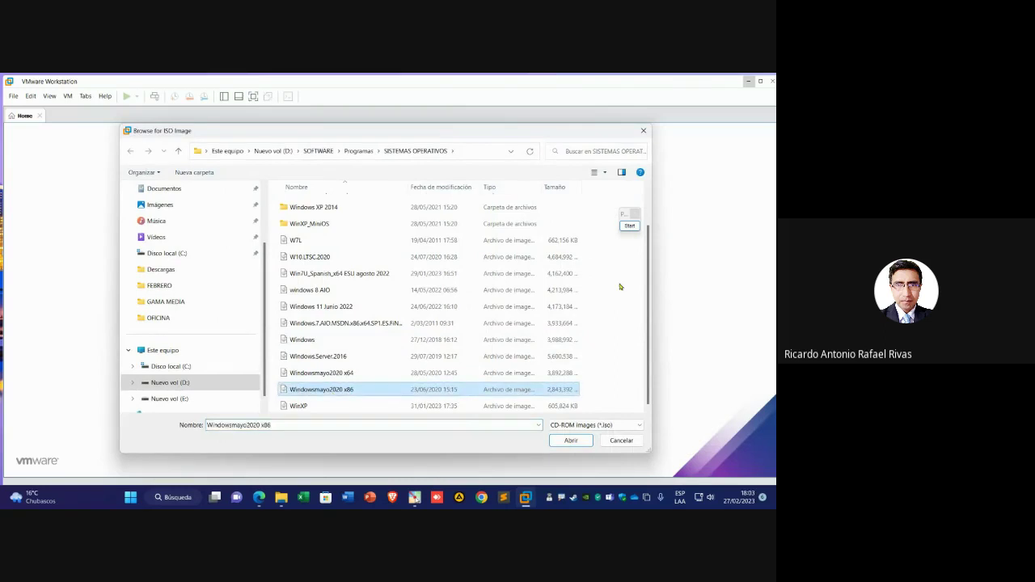
click(629, 226)
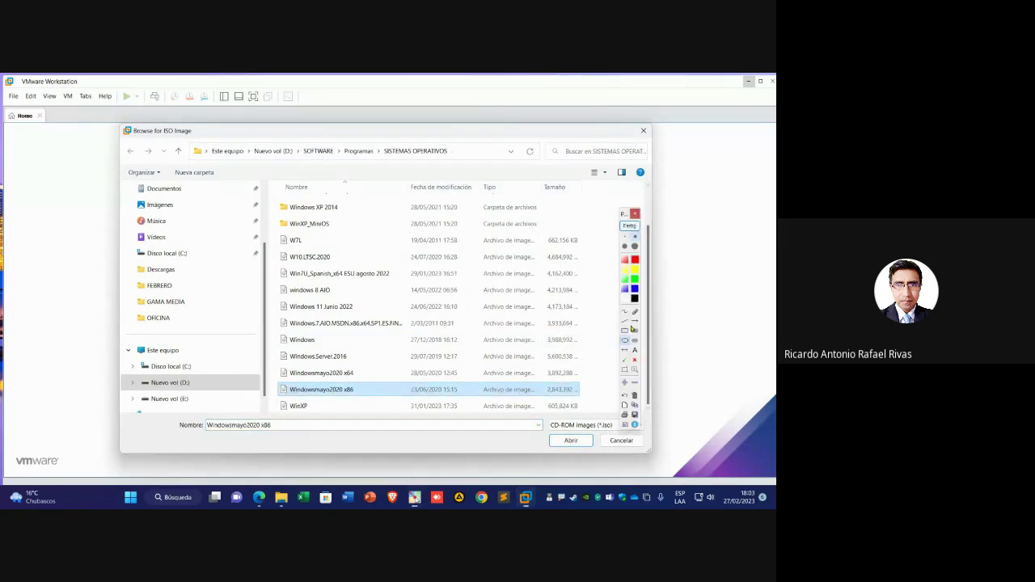
click(635, 321)
drag(485, 304, 373, 386)
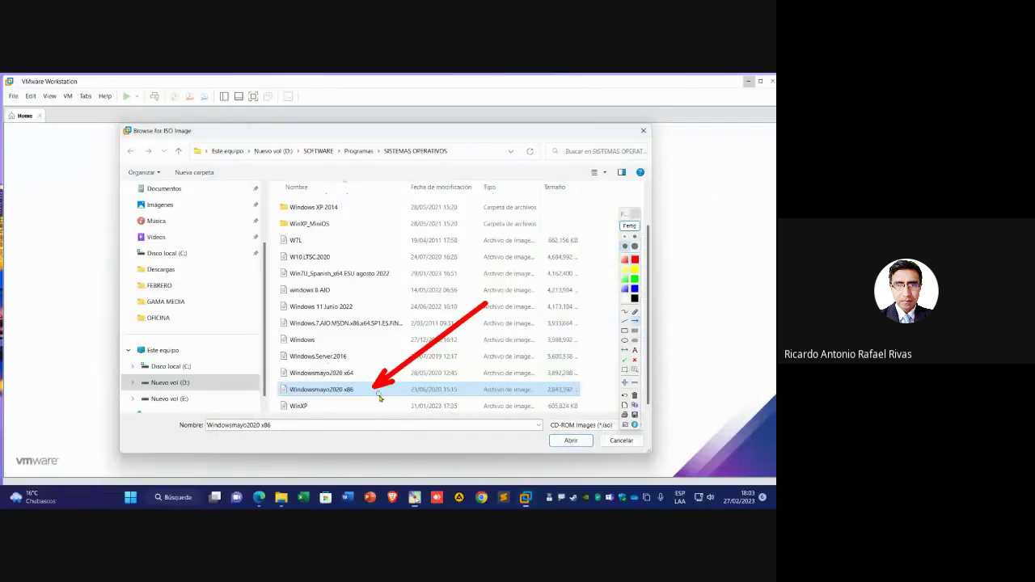
drag(378, 396, 553, 441)
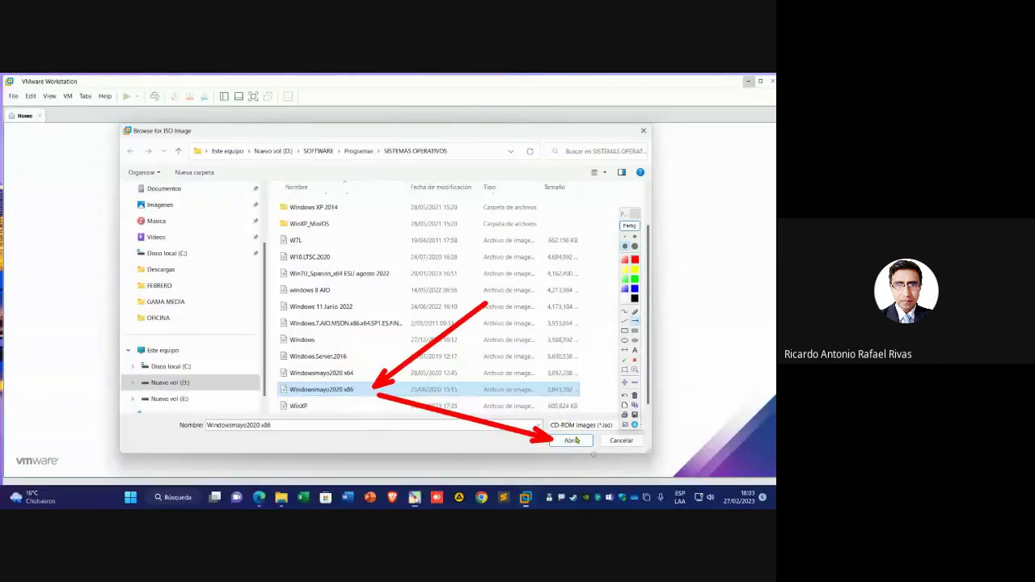
click(629, 242)
click(571, 440)
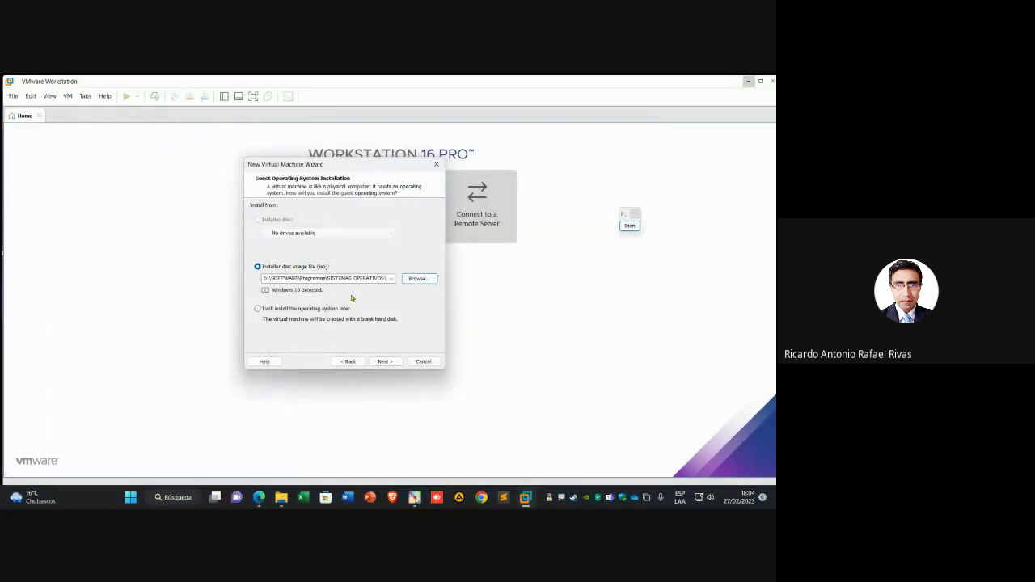
Point out 'Windows 10 detected' with an arrow while magnifying the wizard
click(629, 226)
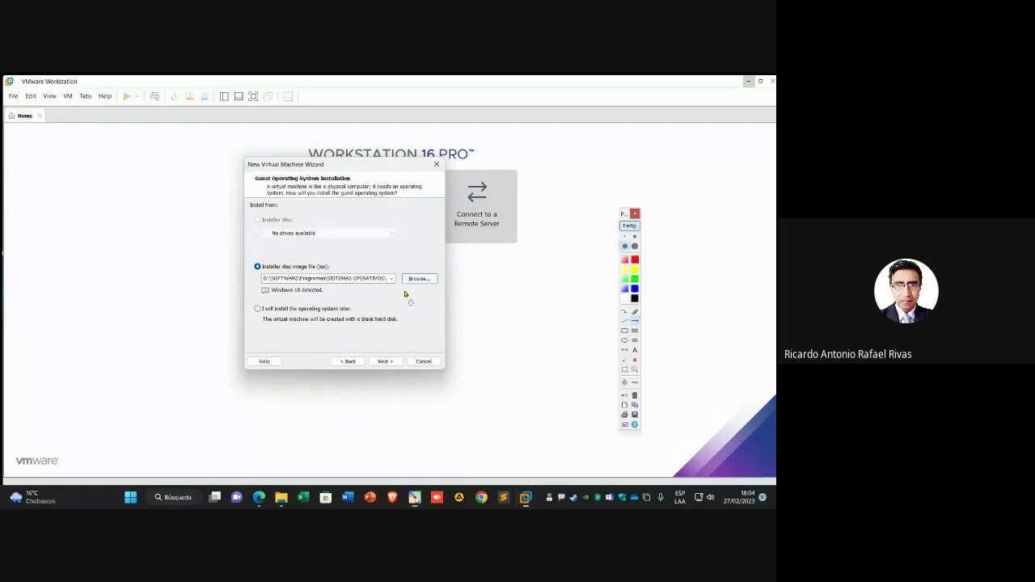
drag(405, 292, 329, 296)
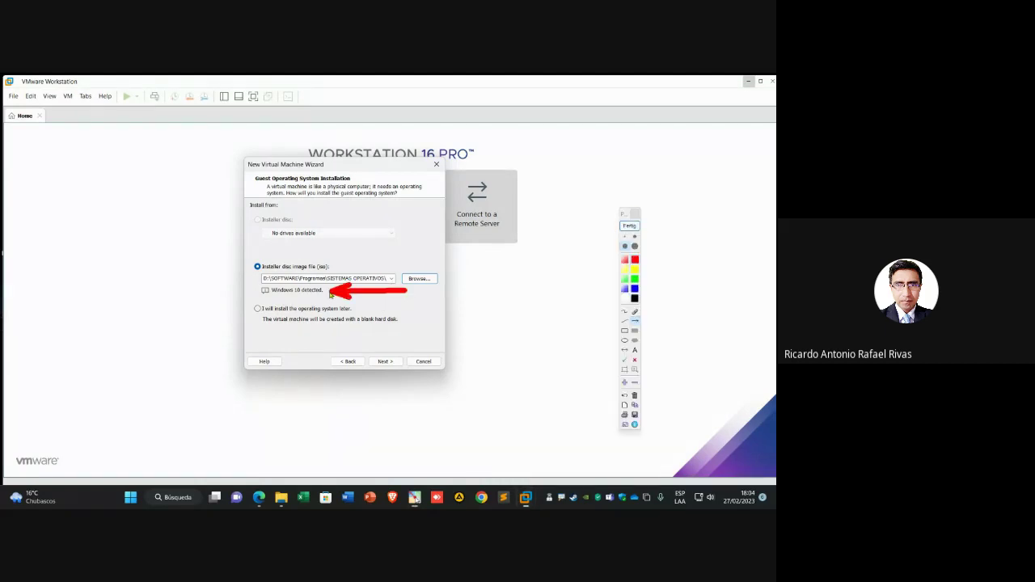
key(super+plus)
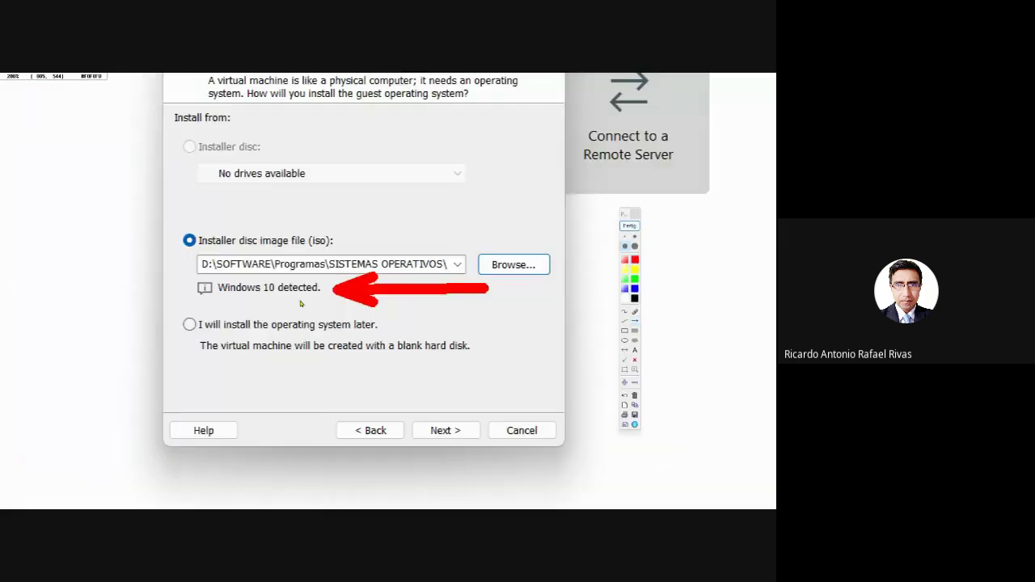
key(super+plus)
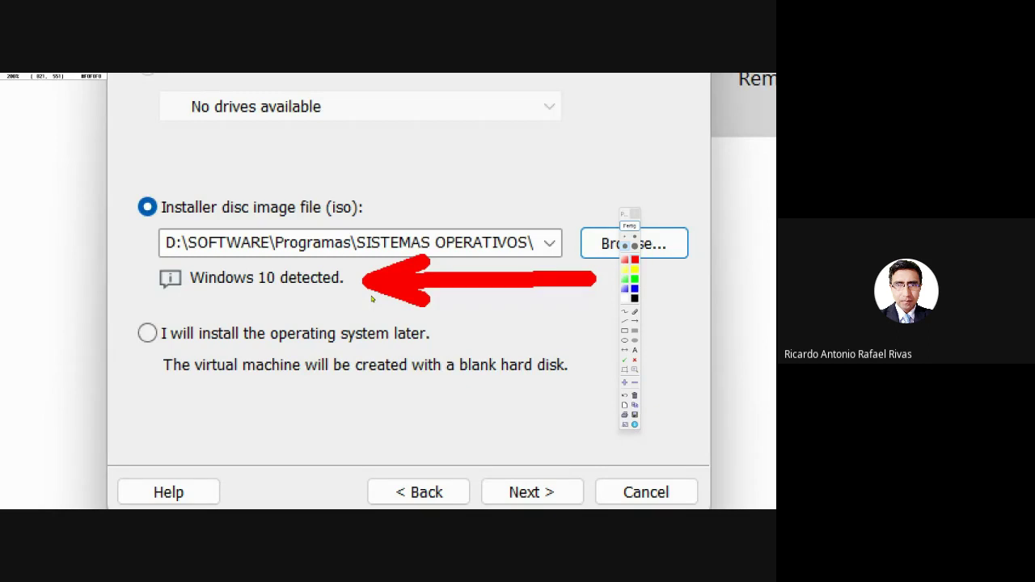
key(super+minus)
key(super+minus)
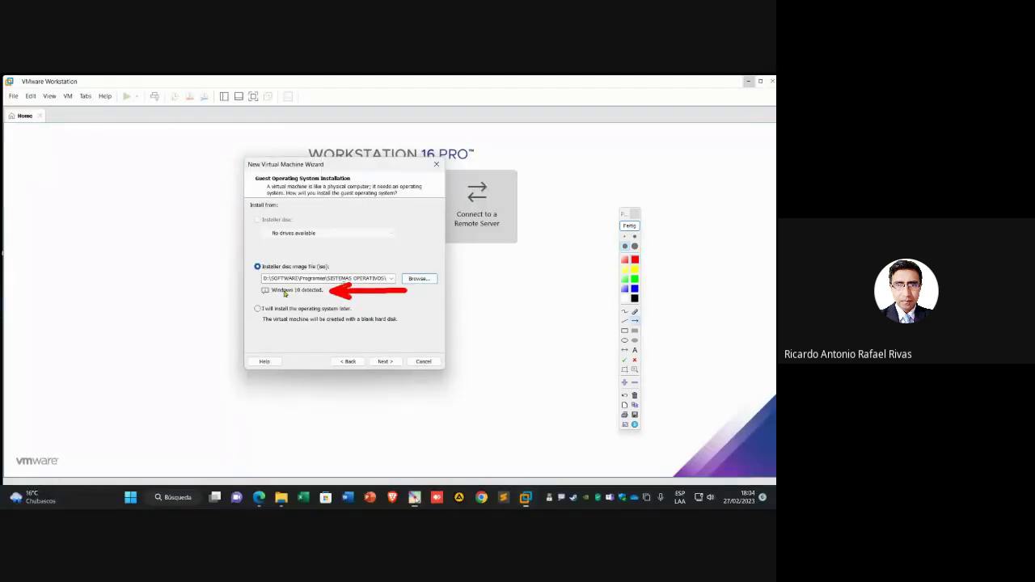
key(super+plus)
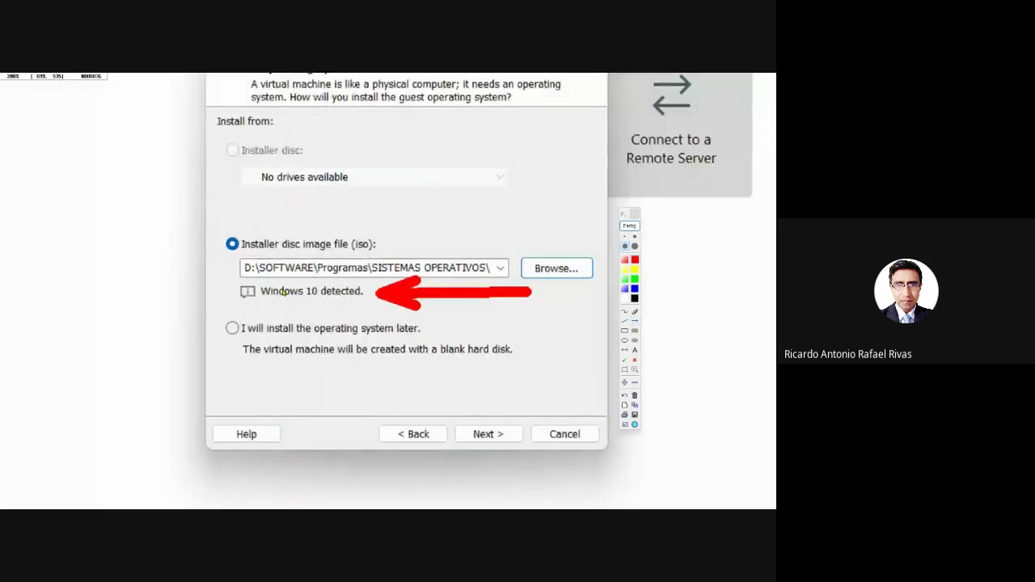
key(super+minus)
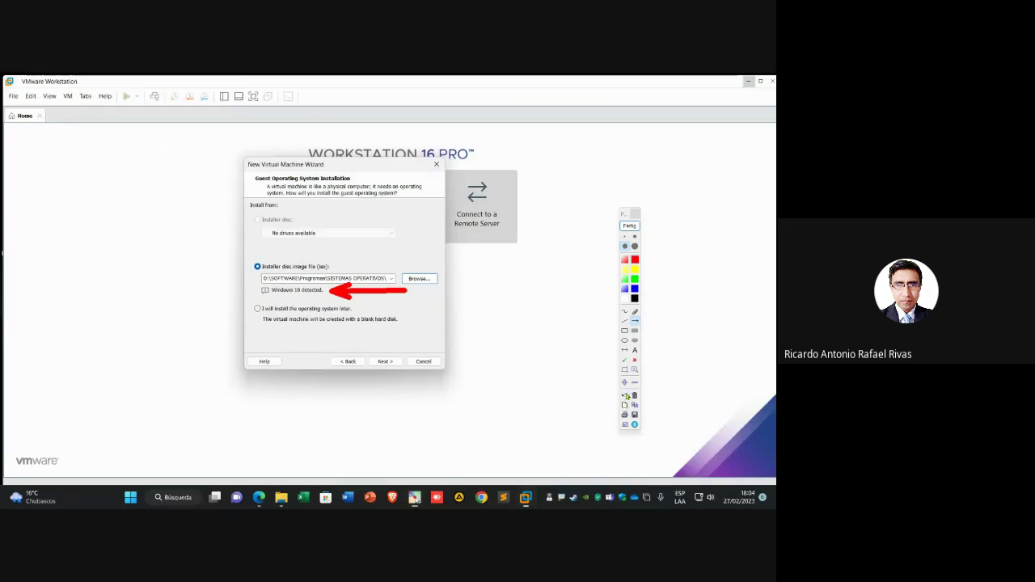
Mark the Next button with an arrow and continue to naming the virtual machine
click(634, 396)
drag(419, 452, 387, 368)
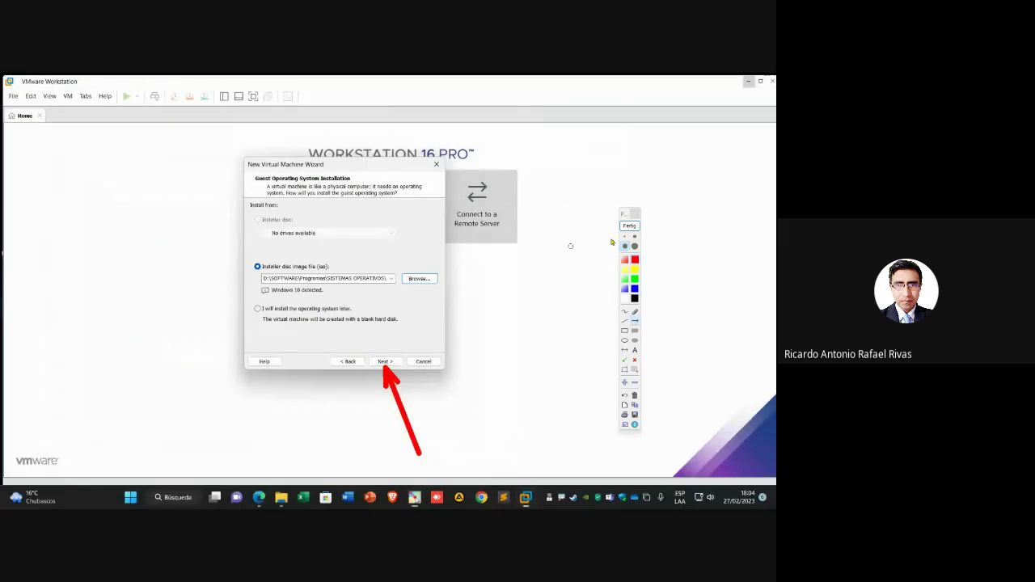
key(Escape)
click(387, 366)
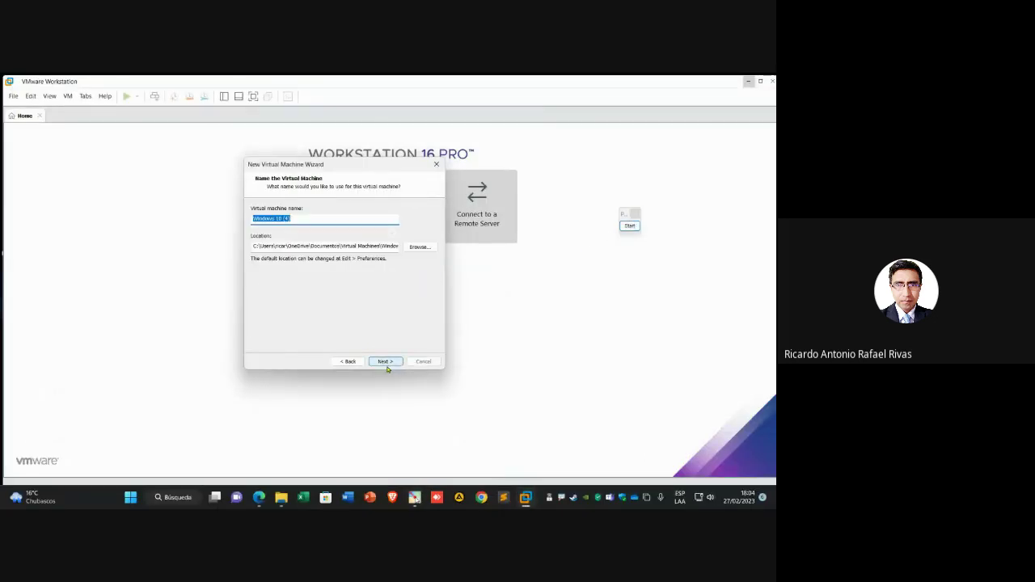
Change the virtual machine name to 'Windows 10 ITEC 123' and mark it with an arrow
click(298, 218)
text(ITECL)
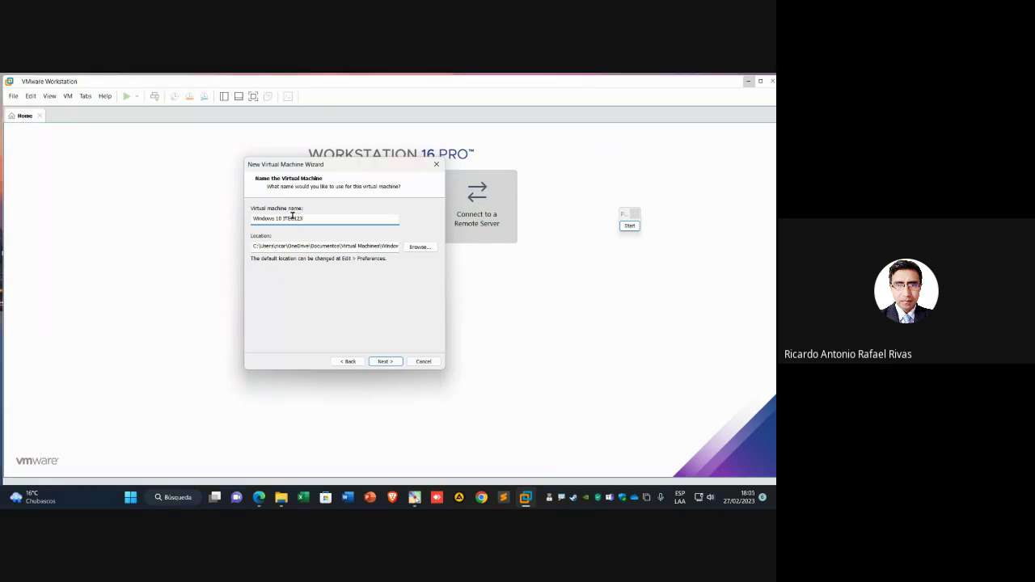
click(630, 226)
mouse_move(92, 368)
mouse_down()
mouse_move(240, 309)
mouse_move(323, 330)
mouse_move(277, 319)
mouse_move(257, 221)
mouse_up()
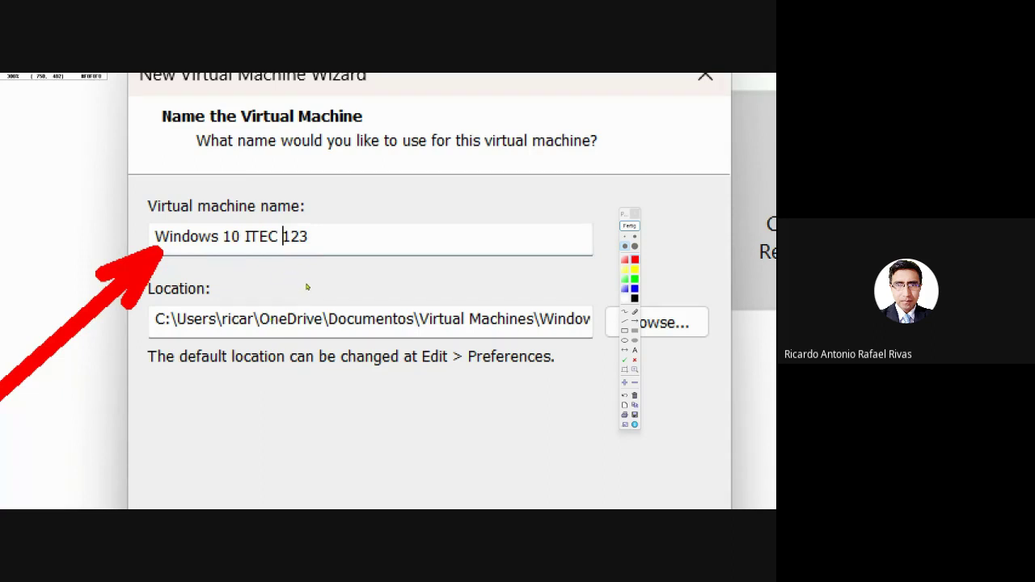
key(Escape)
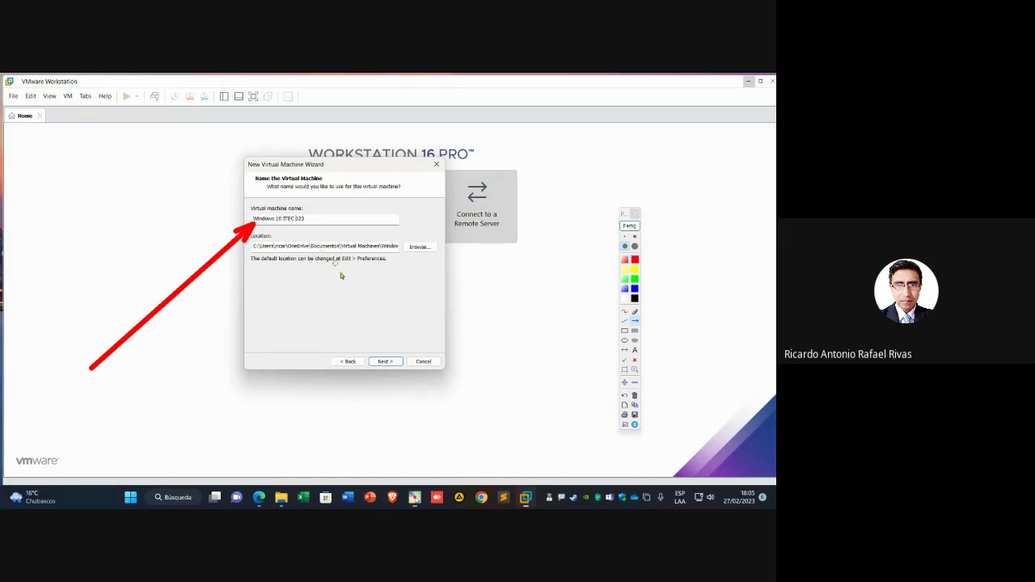
Draw an arrow toward Next, clear the annotations, and continue to disk capacity
drag(340, 273, 385, 362)
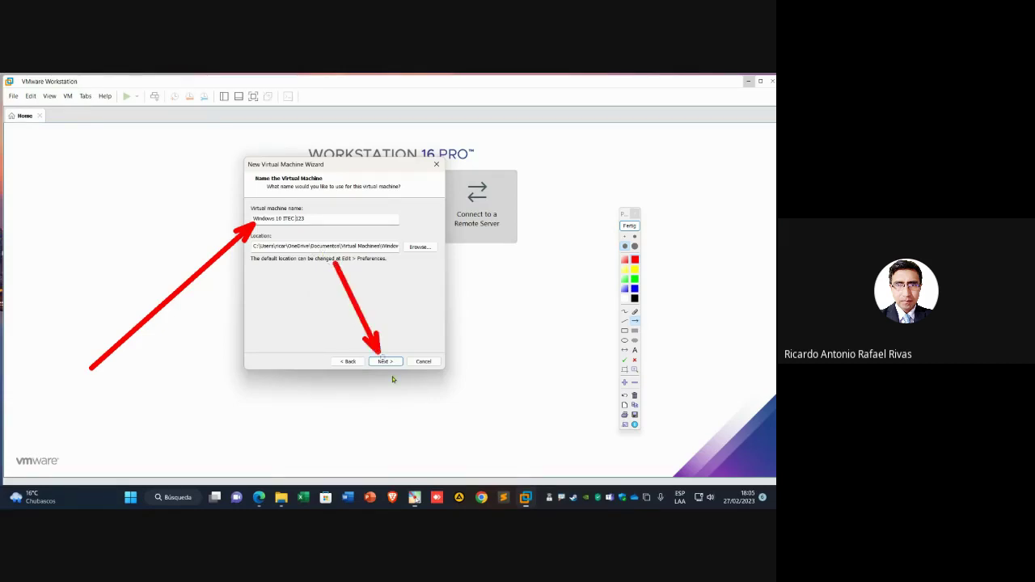
scroll(389, 377, up, 2)
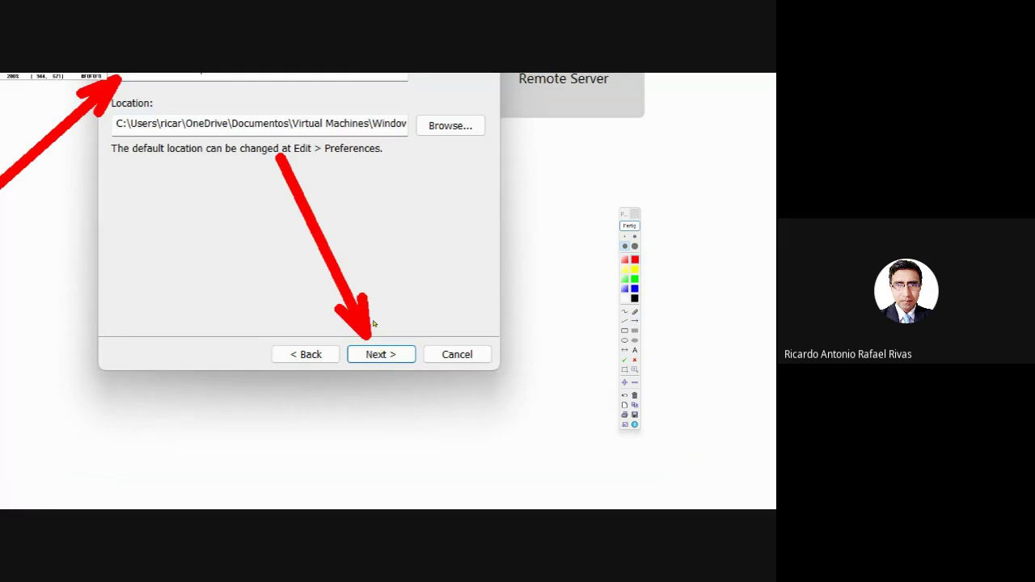
scroll(373, 321, down, 2)
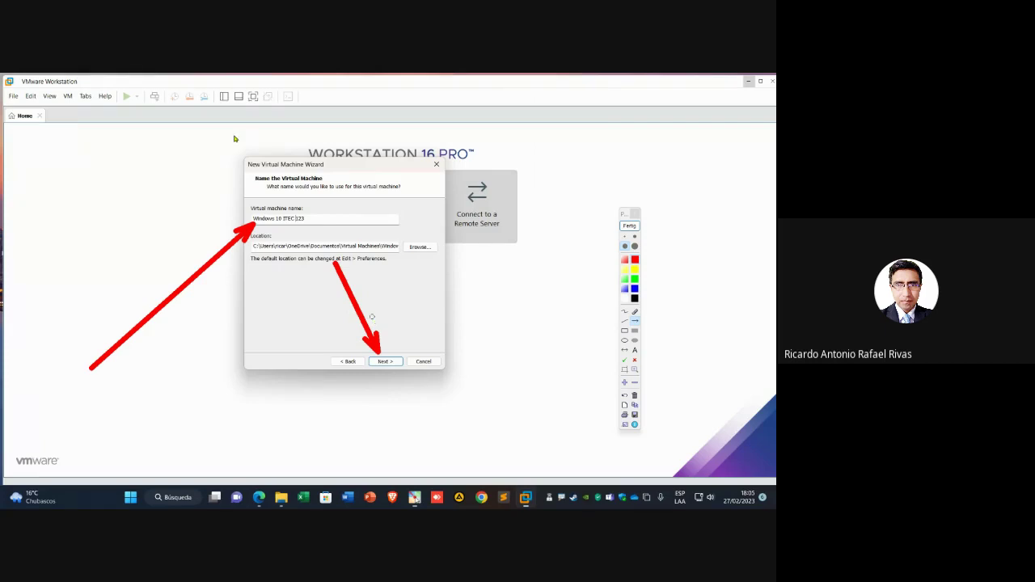
scroll(267, 180, up, 2)
scroll(268, 181, down, 2)
click(630, 226)
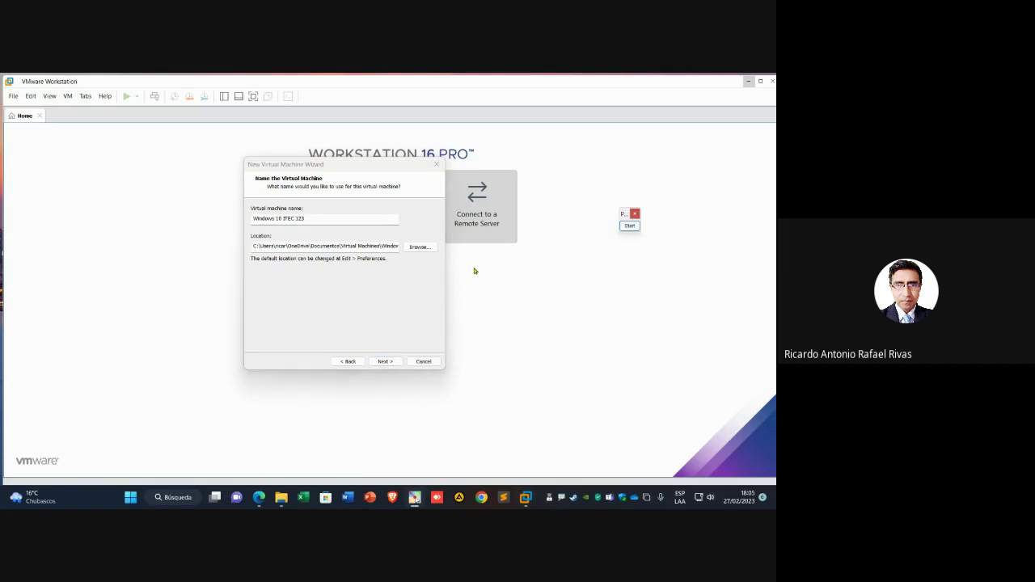
click(380, 361)
Reach the Specify Disk Capacity page and point out the recommended 60 GB size
click(382, 361)
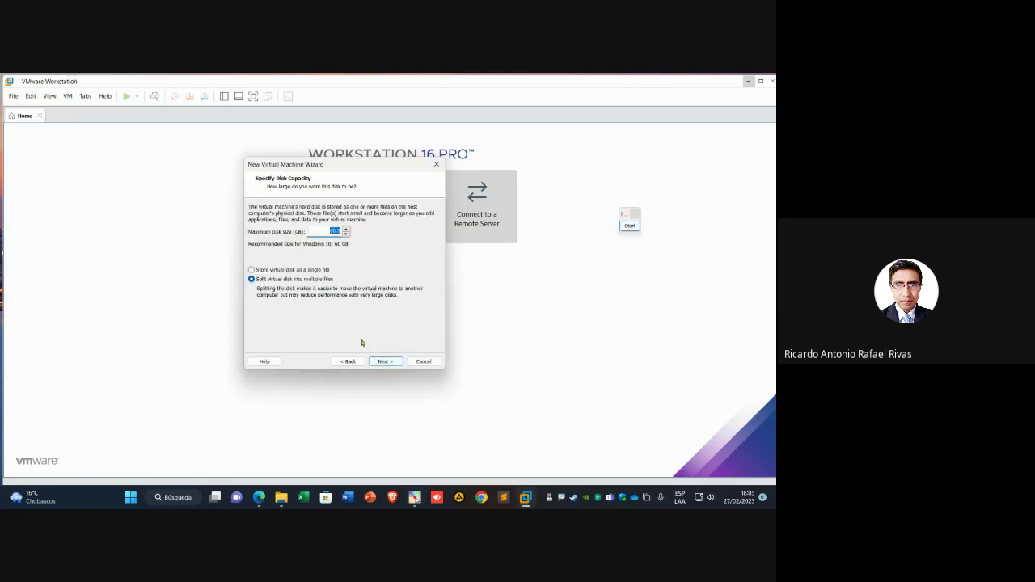
click(632, 226)
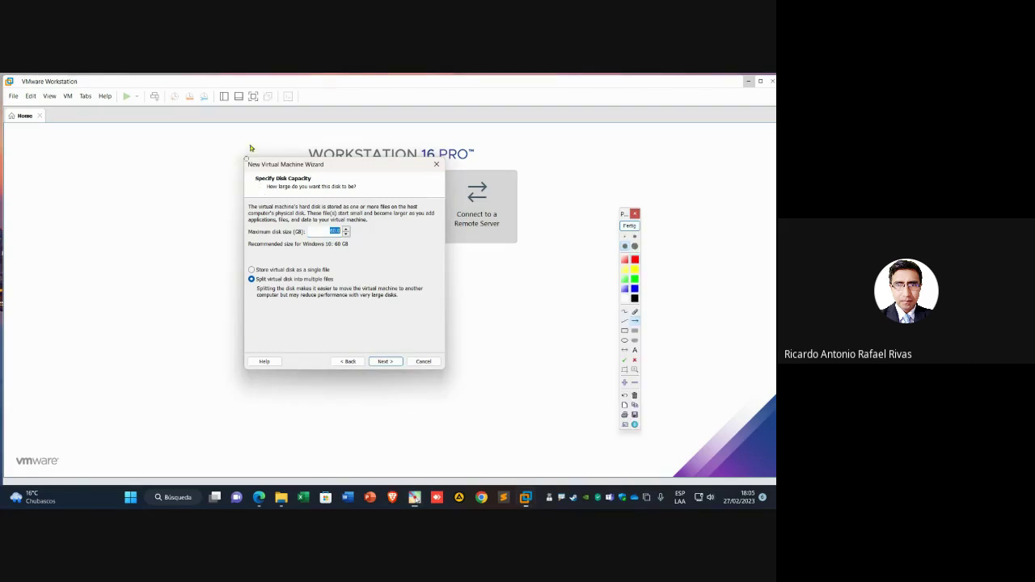
drag(250, 146, 320, 223)
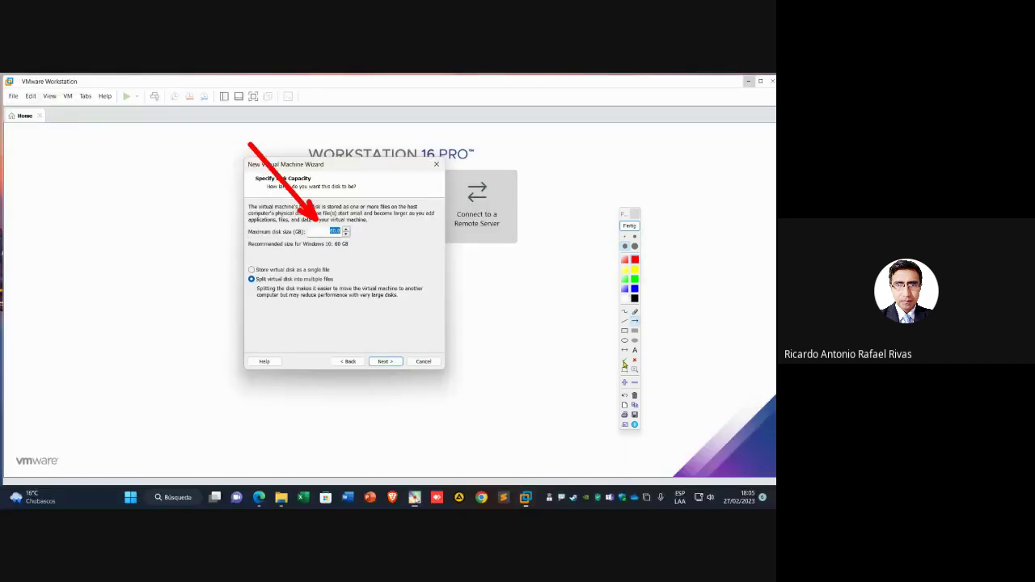
click(626, 395)
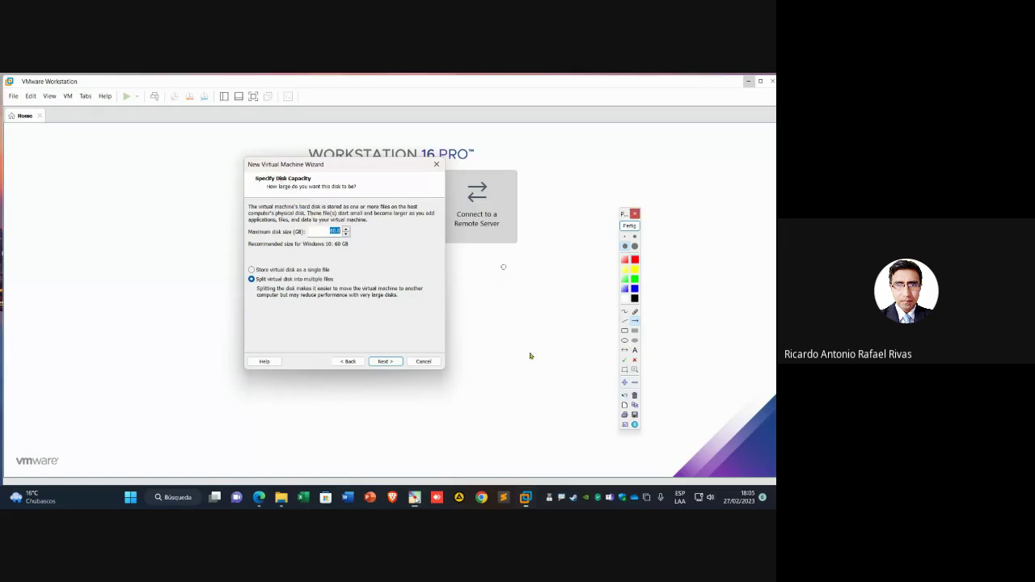
drag(530, 356, 351, 244)
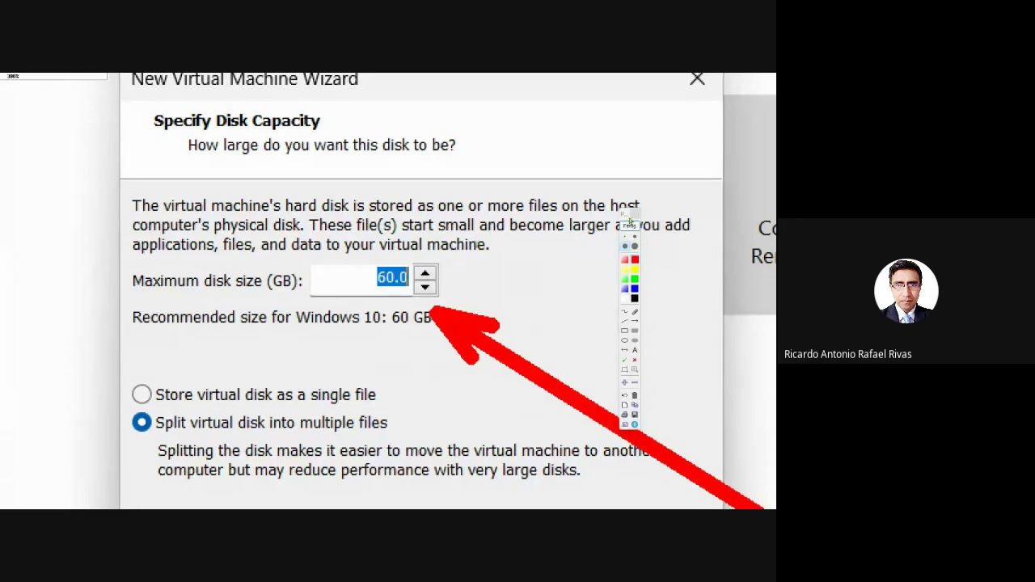
click(630, 222)
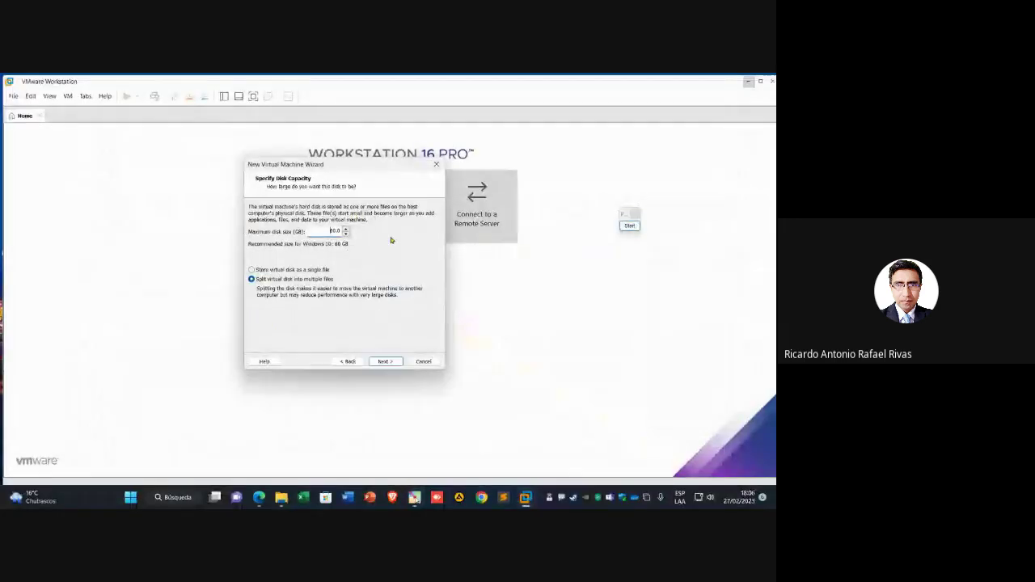
Set the maximum disk size to 50 GB and advance to the summary
text(50)
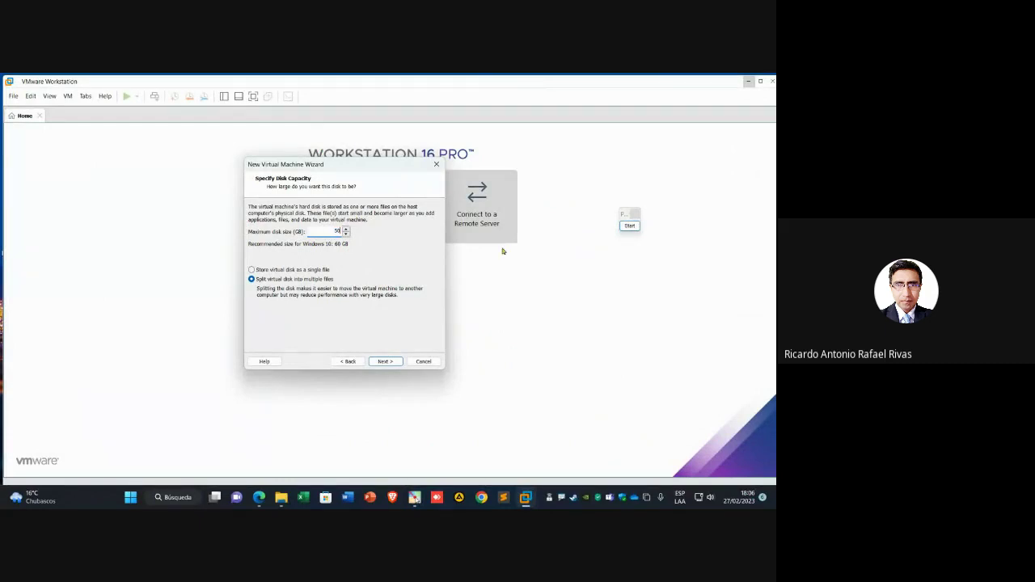
click(629, 226)
scroll(483, 338, up, 3)
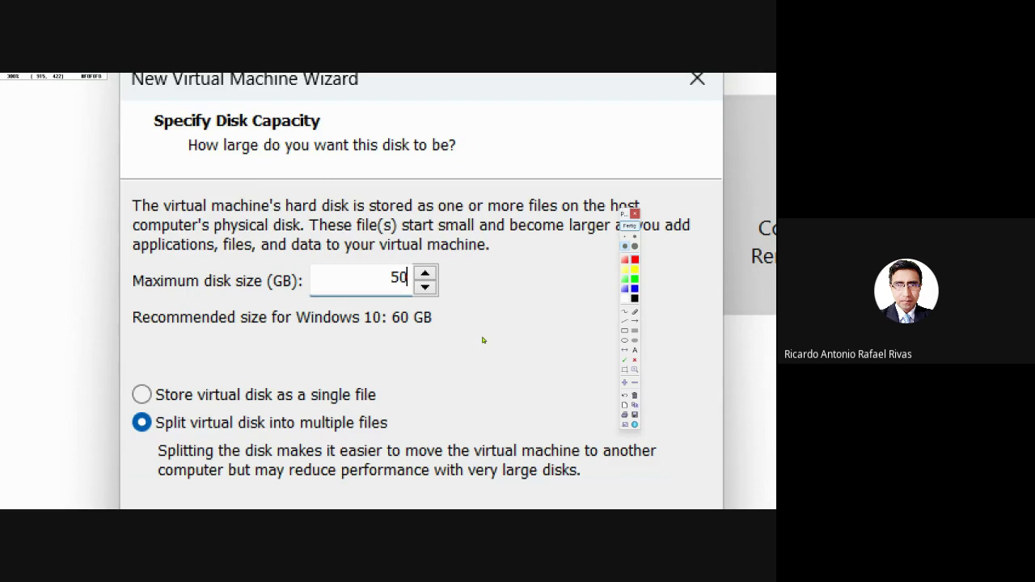
scroll(483, 340, down, 3)
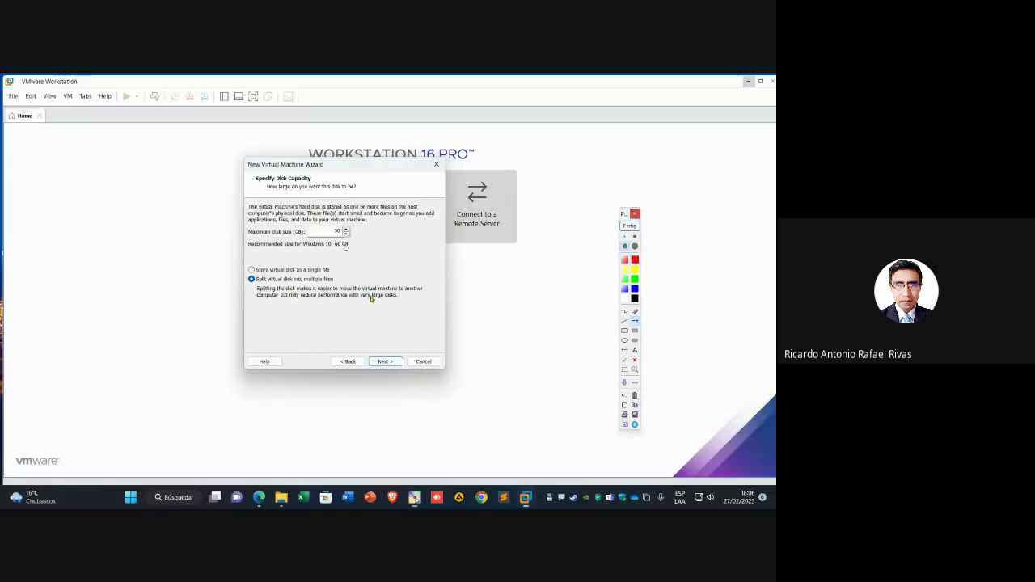
drag(346, 245, 381, 356)
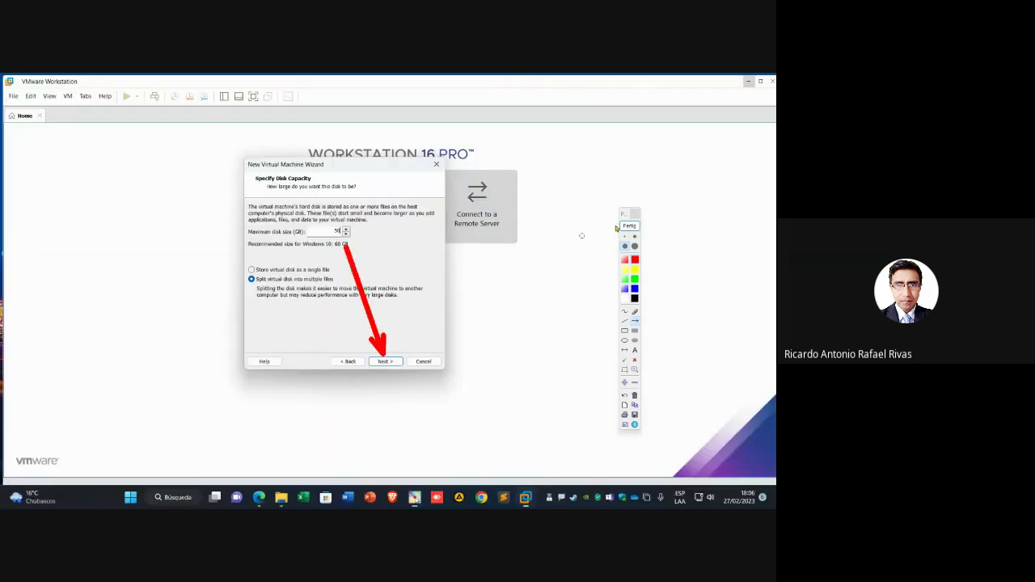
click(634, 228)
click(384, 362)
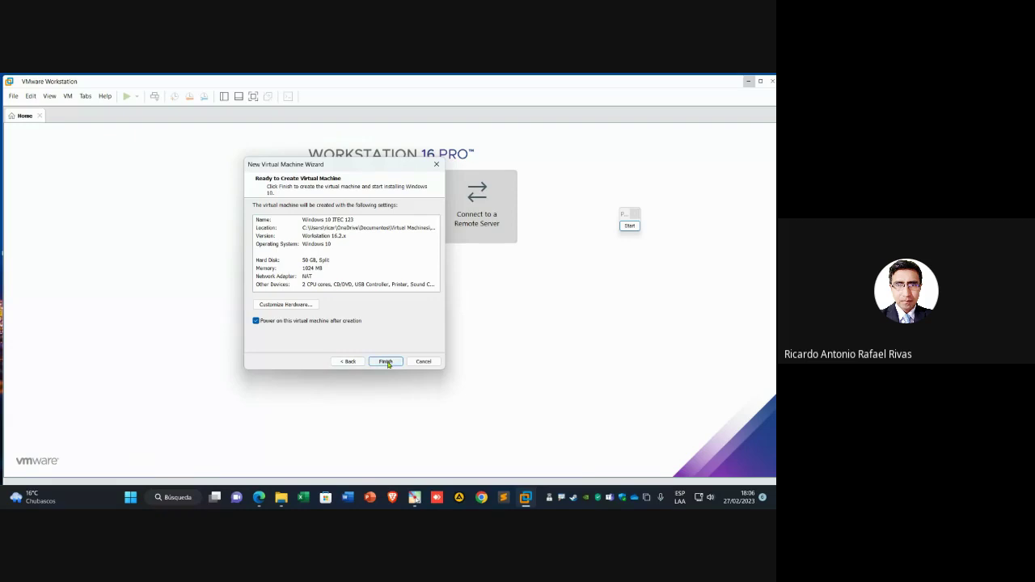
Finish the wizard to create Windows 10 ITEC 123 and dismiss the side-channel mitigations notice
click(385, 361)
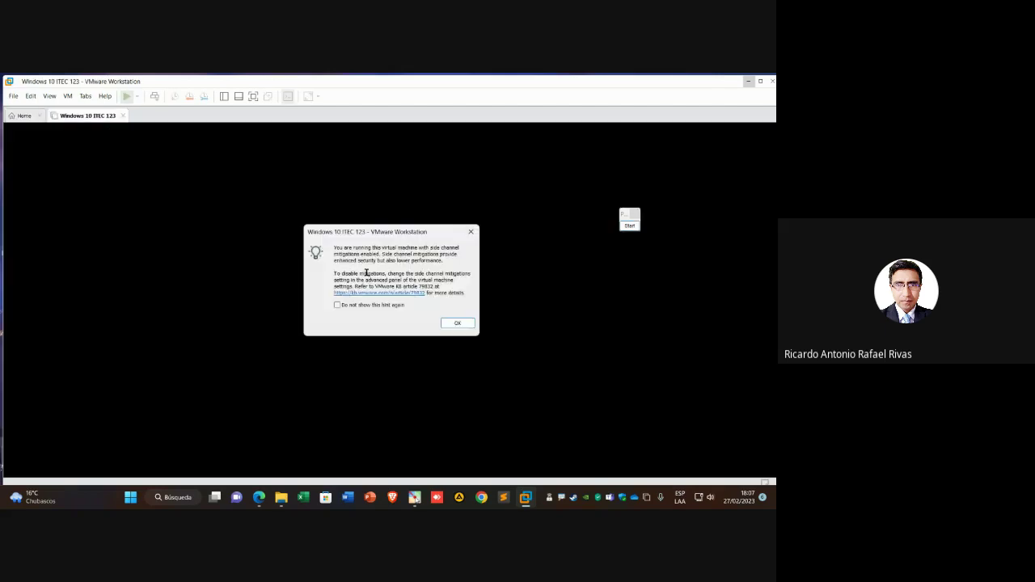
click(444, 324)
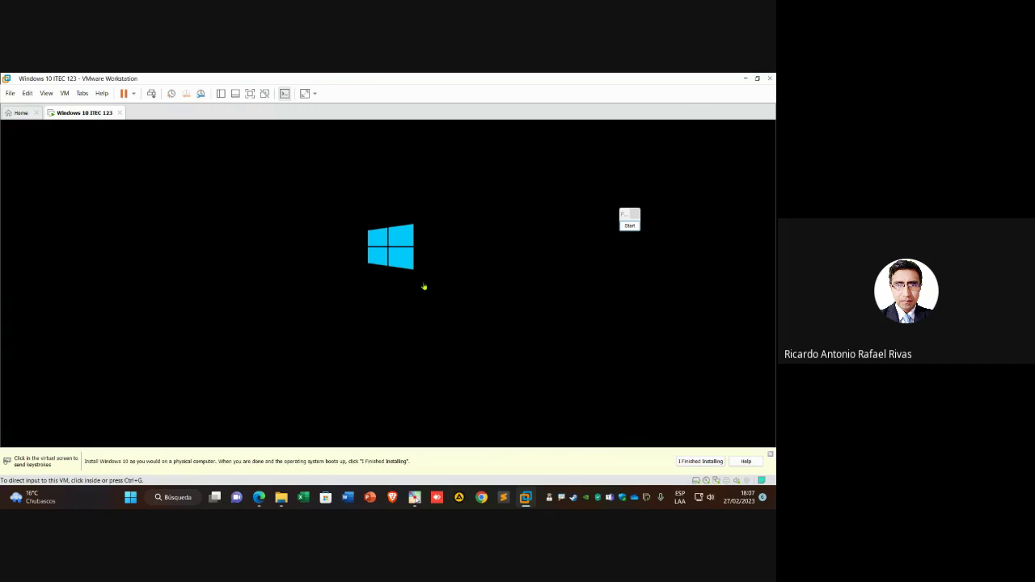
Dismiss the install hint bar and snap the VM window beside Google Meet
click(772, 455)
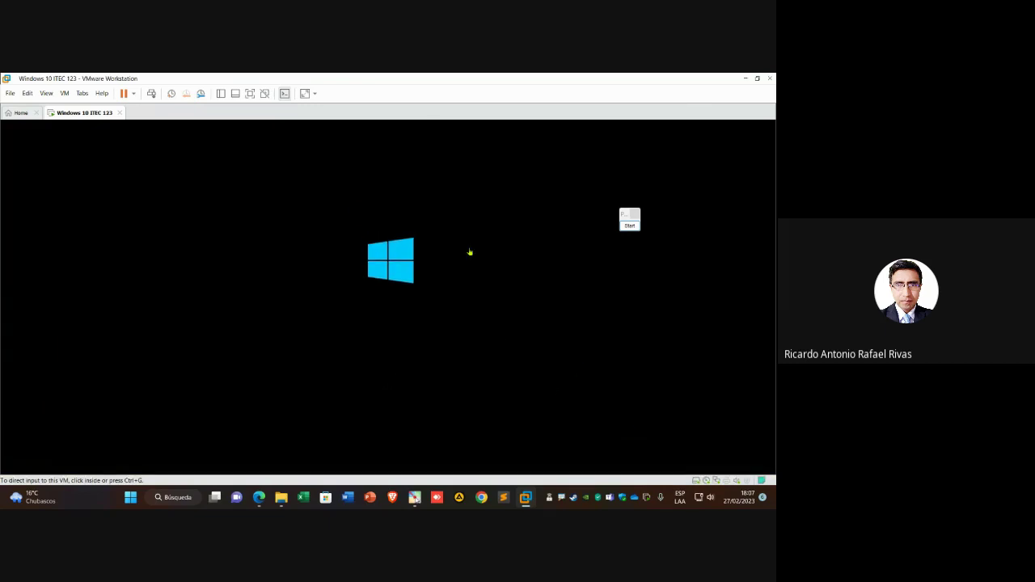
key(super+d)
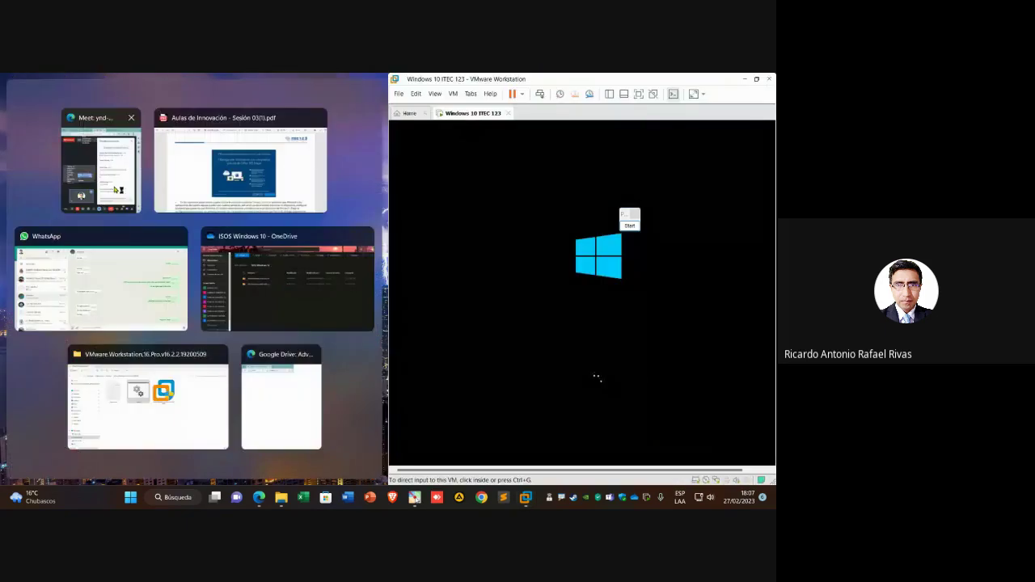
click(116, 190)
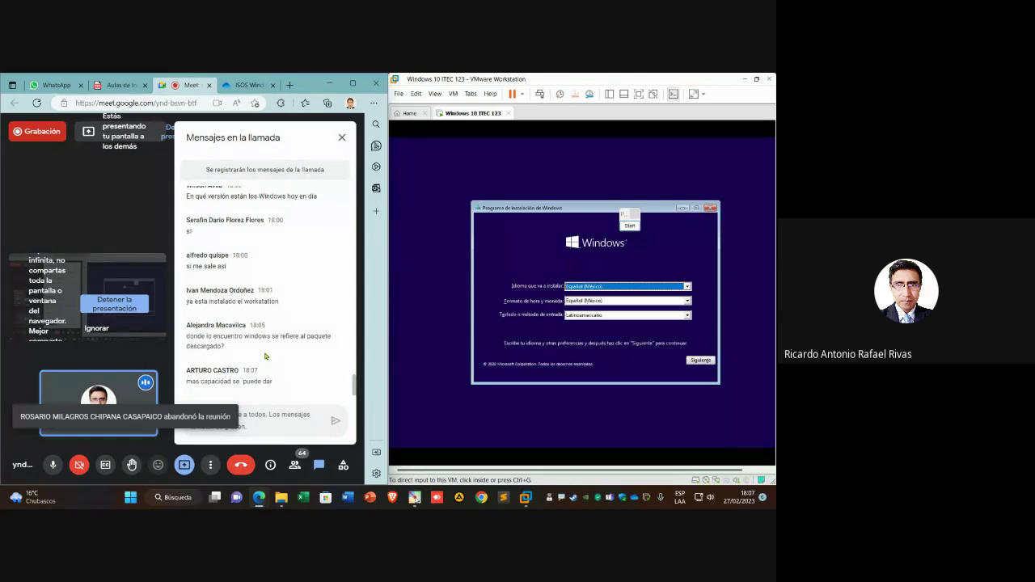
Copy the earlier Windows 10 download link from the chat and post it again
scroll(266, 356, up, 6)
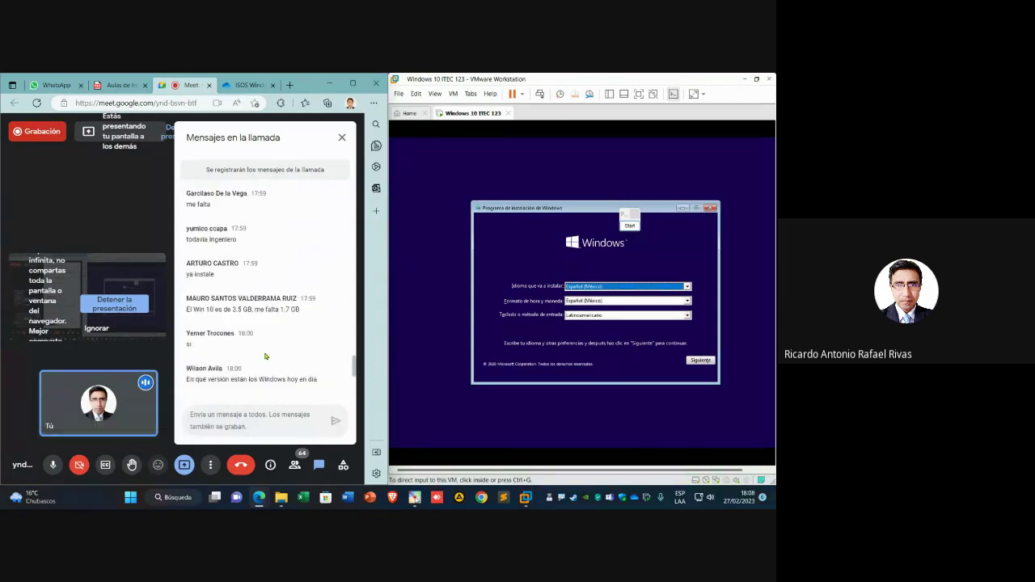
scroll(265, 356, up, 10)
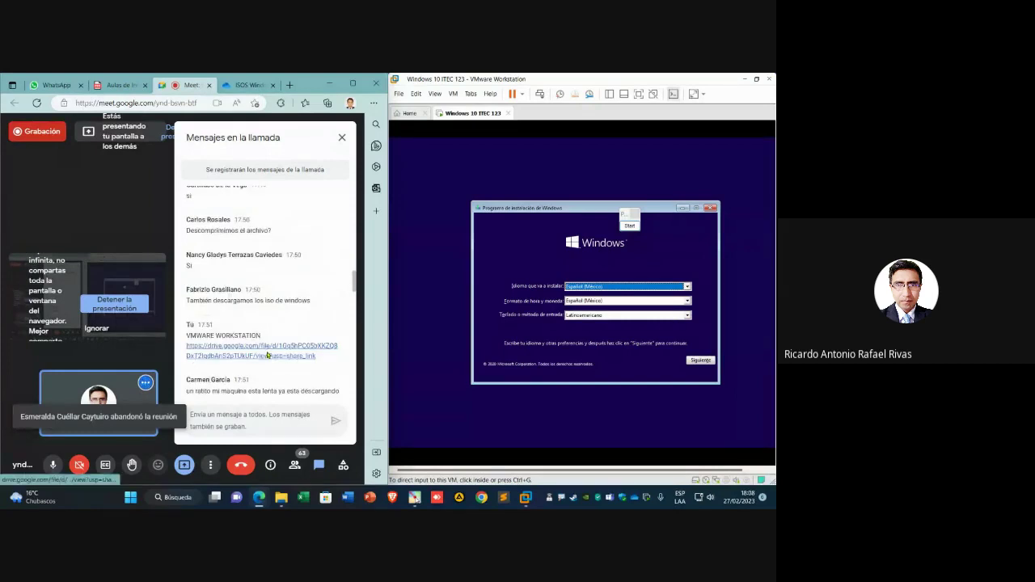
scroll(272, 348, up, 8)
scroll(278, 339, up, 5)
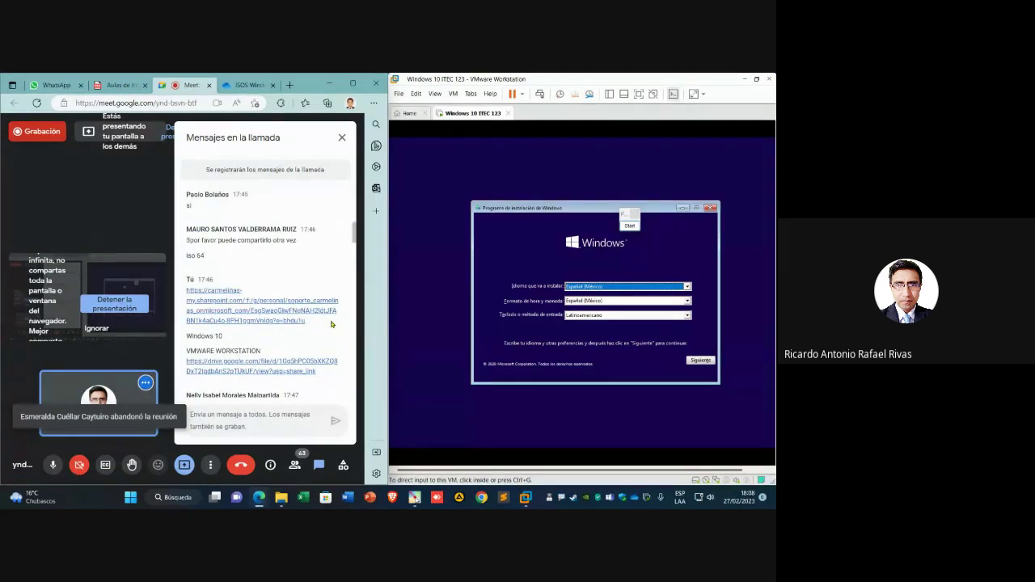
drag(333, 325, 185, 285)
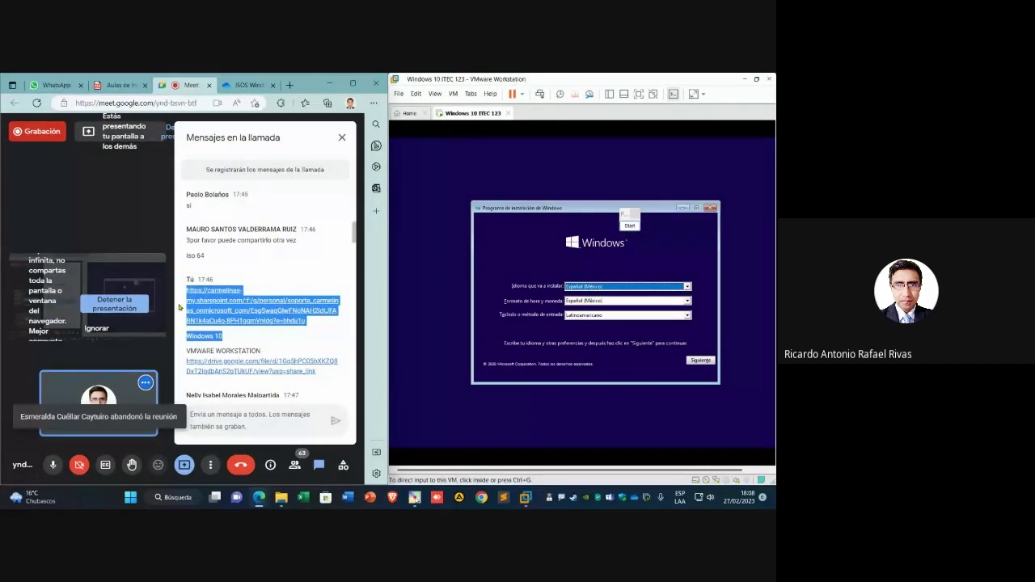
click(230, 414)
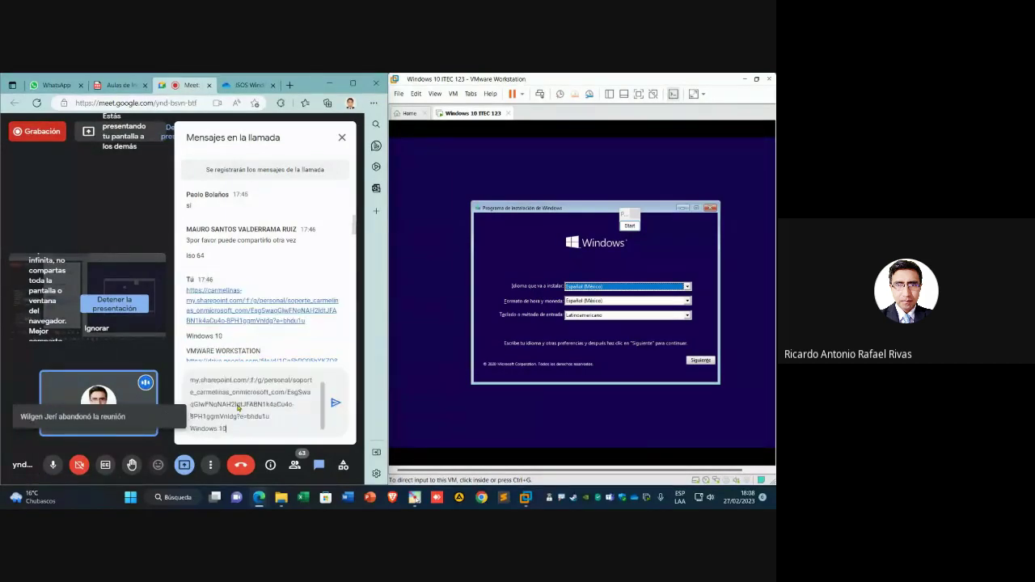
key(ctrl+z)
scroll(301, 373, down, 2)
scroll(308, 362, down, 10)
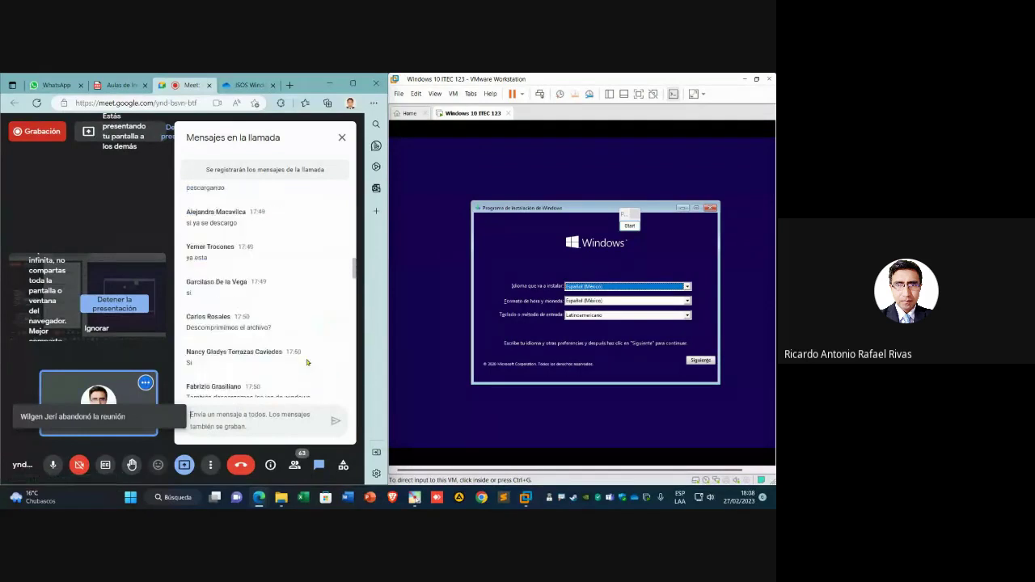
scroll(312, 351, down, 5)
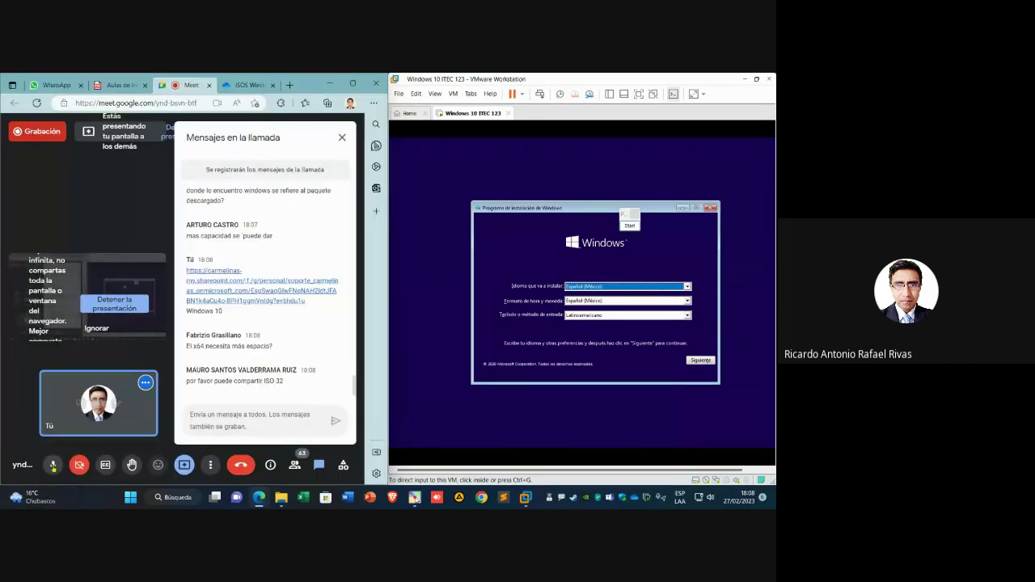
Mute and unmute the microphone, then maximize the Meet browser window
click(53, 466)
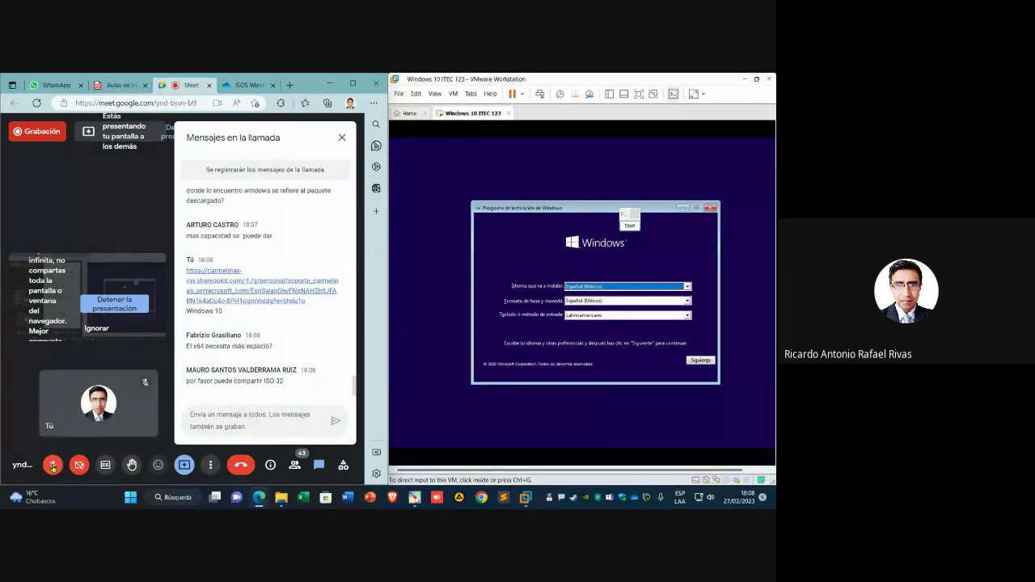
click(53, 466)
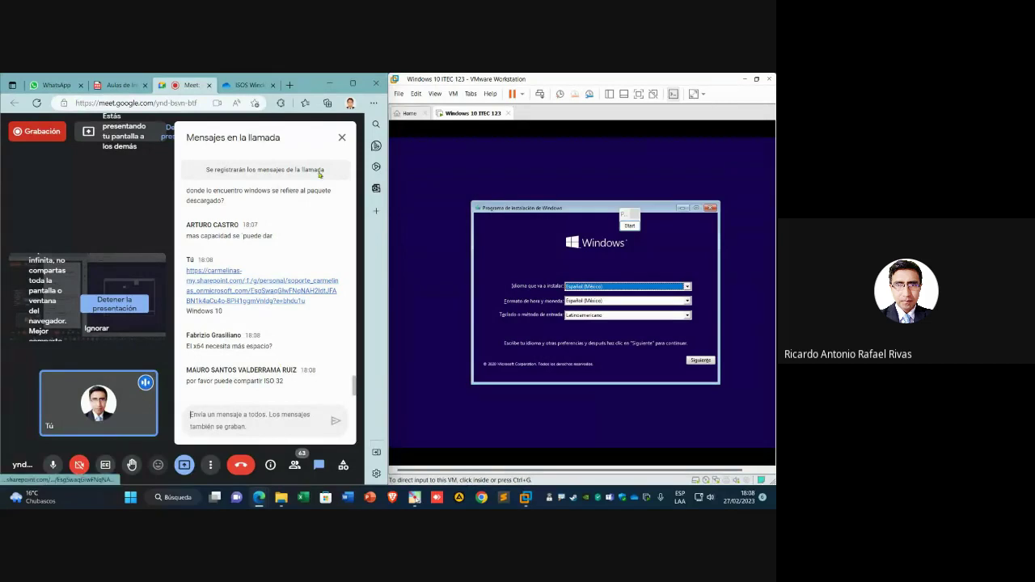
click(349, 83)
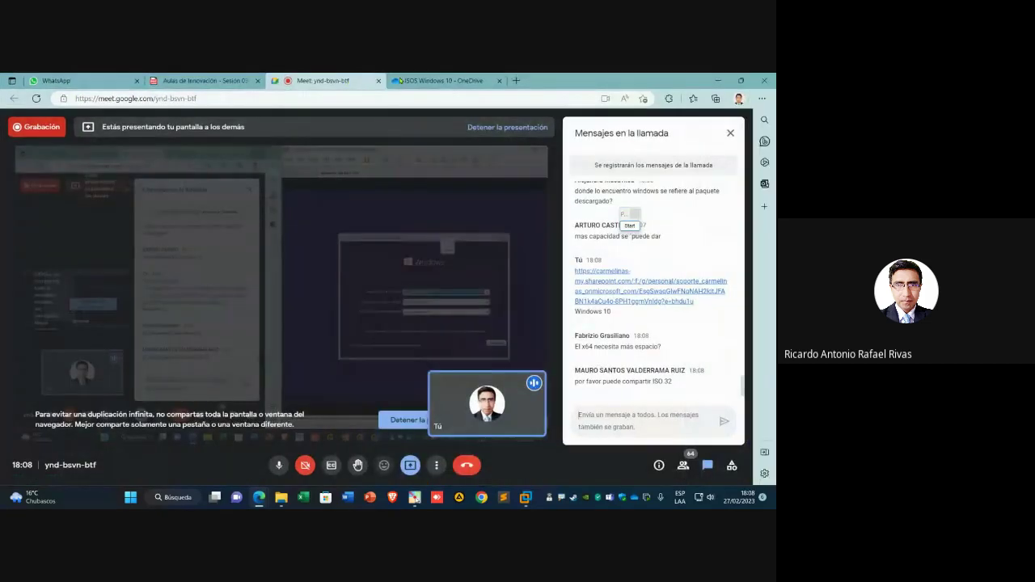
Open the ISOS Windows 10 folder and point arrows at Windowsmayo2020 x64.iso and x86.iso
click(444, 81)
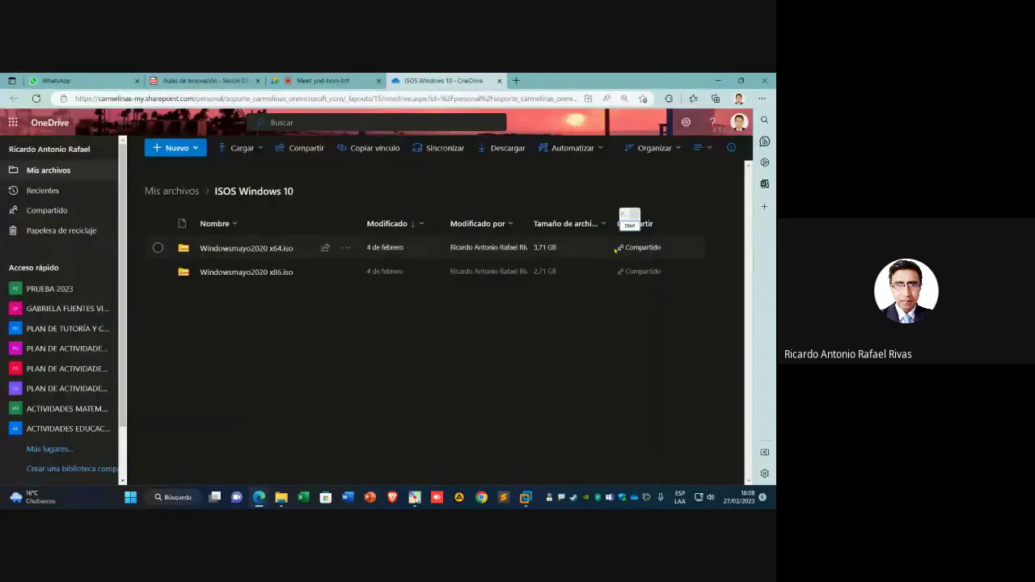
click(629, 217)
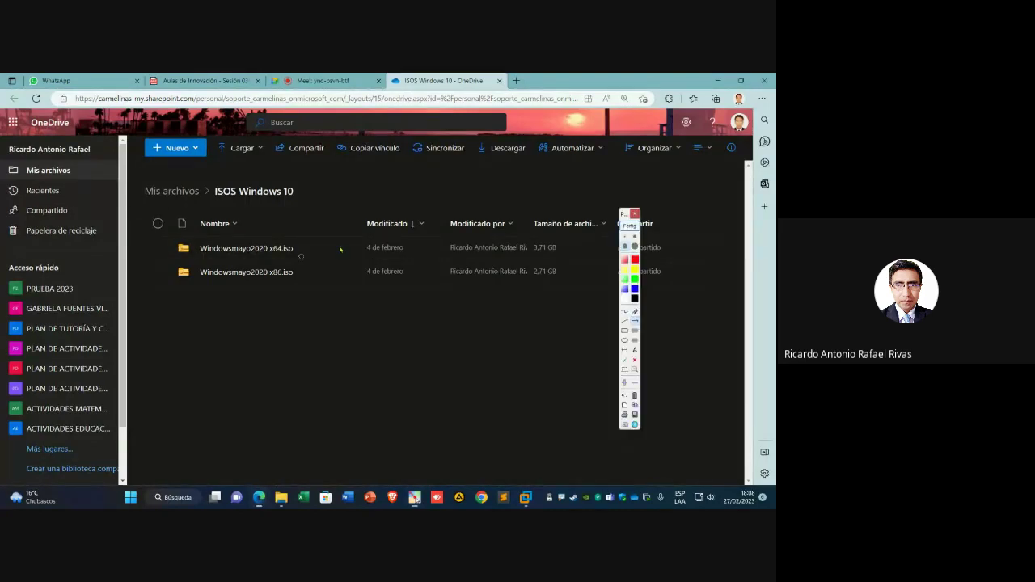
drag(346, 246, 307, 252)
scroll(335, 211, up, 2)
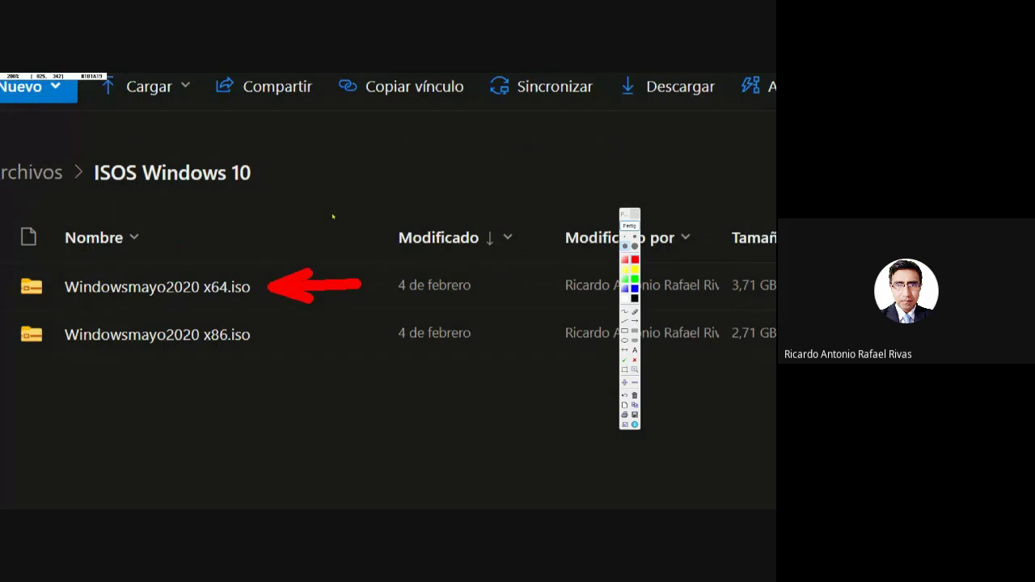
scroll(332, 219, down, 2)
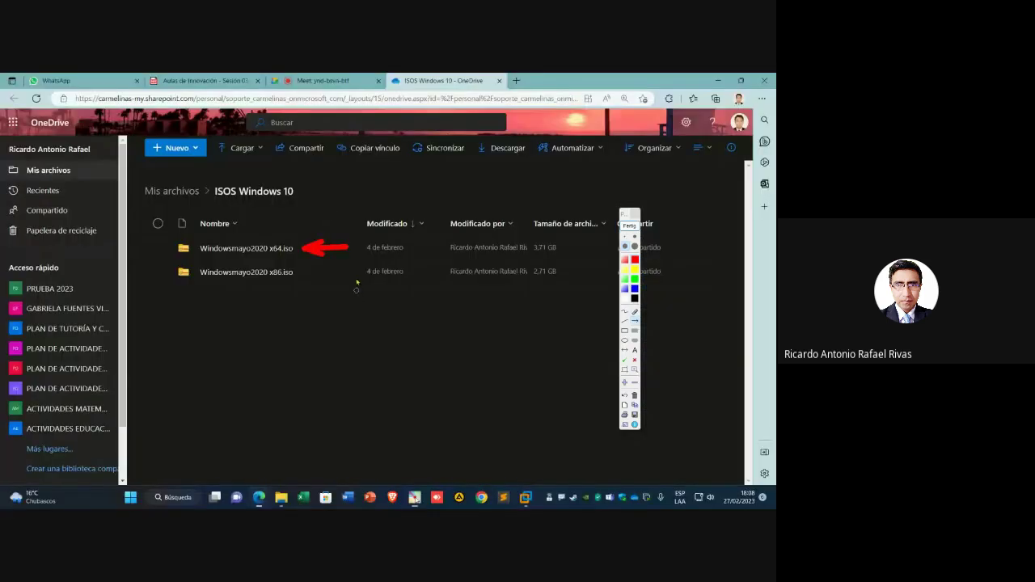
drag(358, 279, 299, 276)
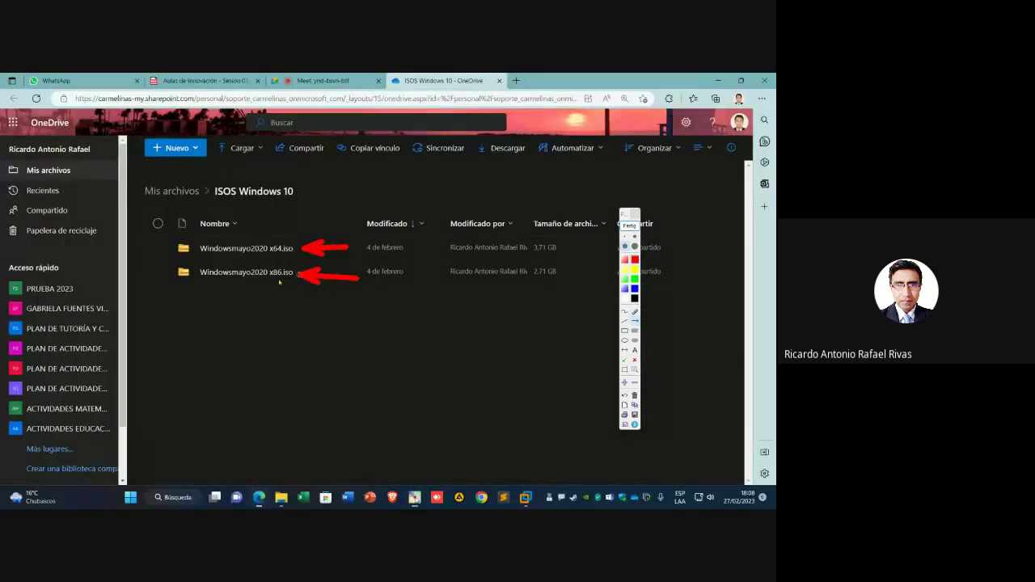
scroll(279, 281, up, 2)
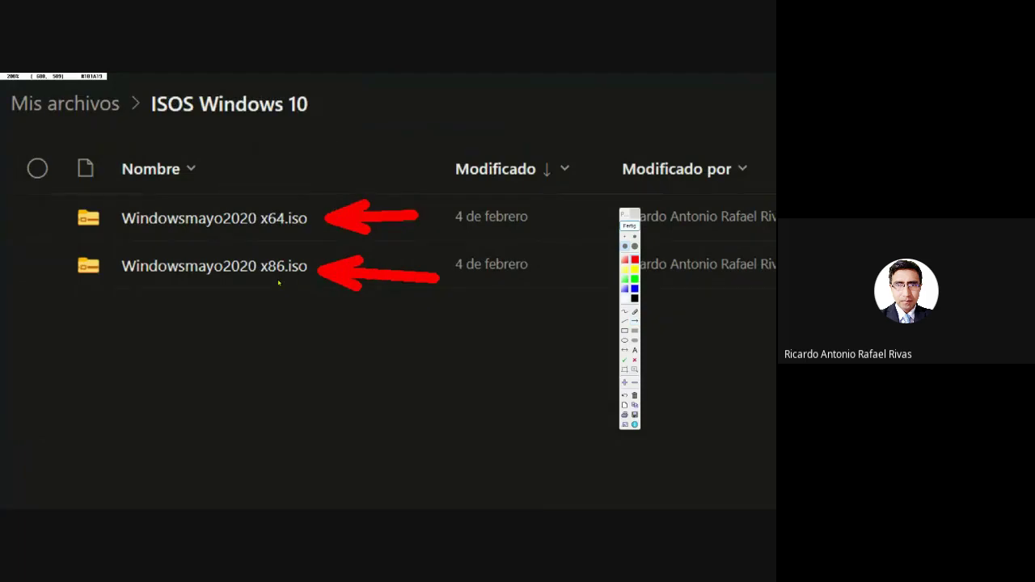
scroll(277, 283, down, 2)
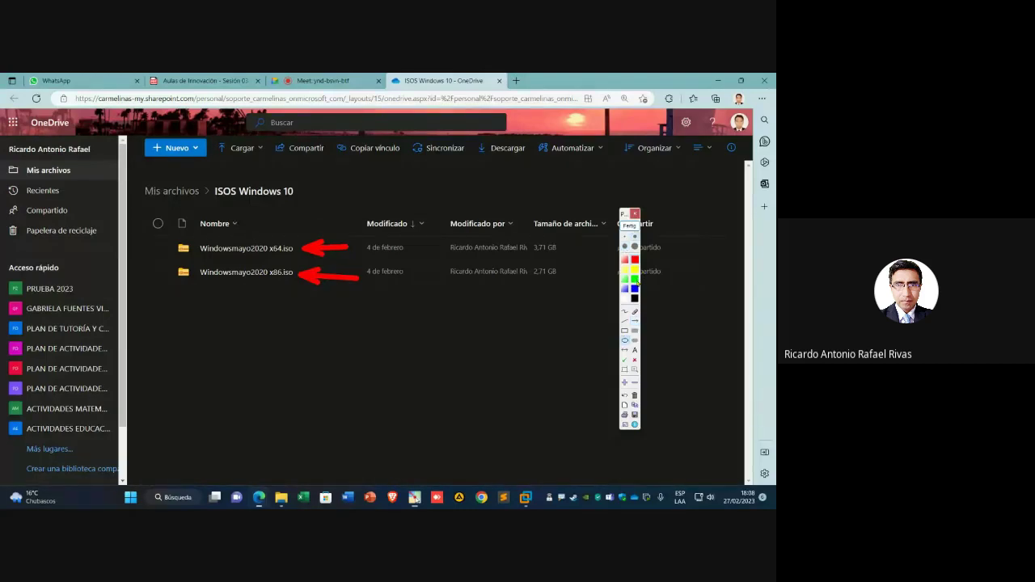
Circle the x86.iso row, then snap the browser left and VMware right
drag(156, 256, 305, 301)
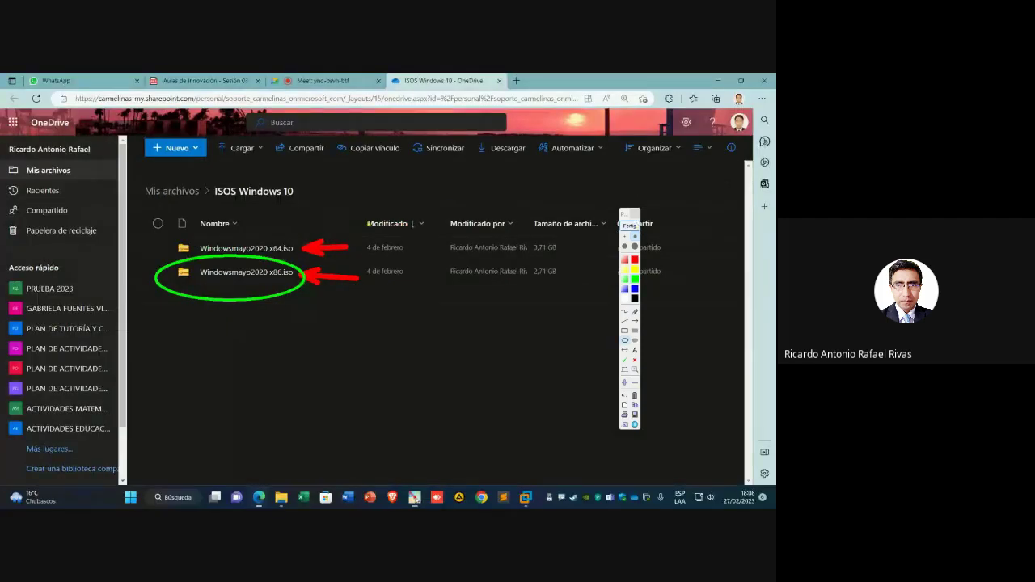
click(630, 215)
drag(379, 76, 4, 267)
click(527, 282)
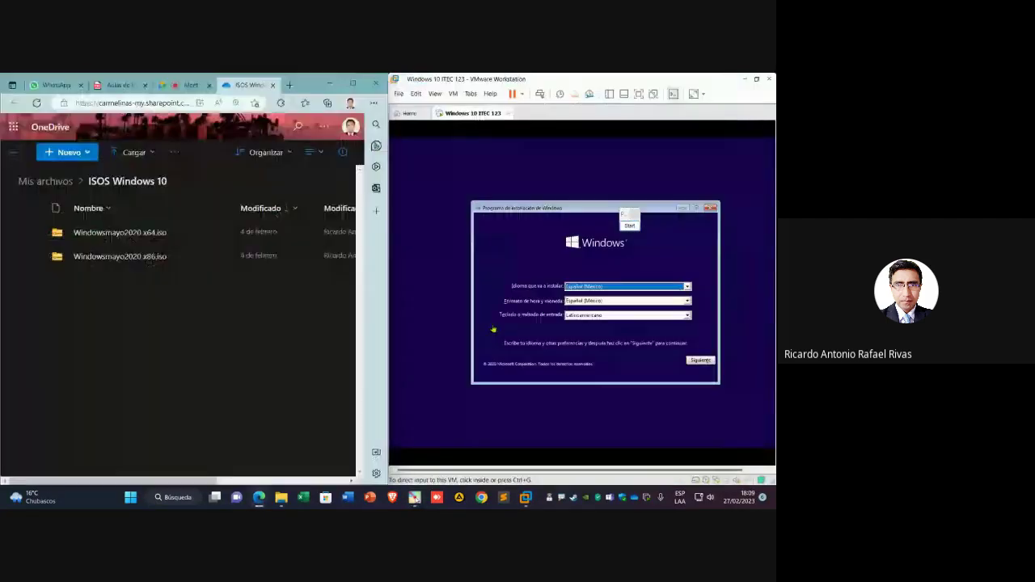
Switch to the Meet call tab, release the VM's input with Ctrl+Alt, and restore VMware's window
click(188, 85)
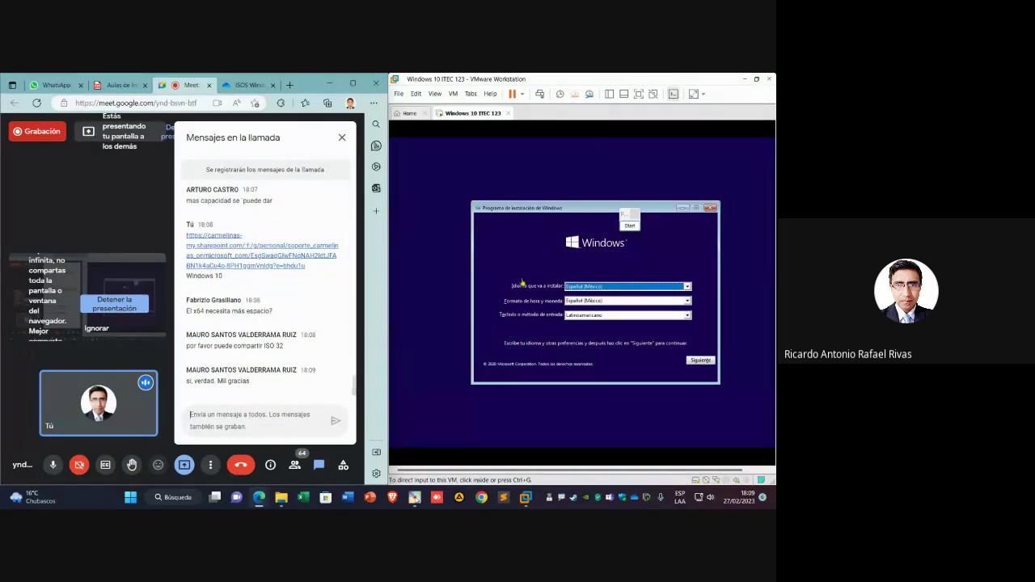
click(515, 218)
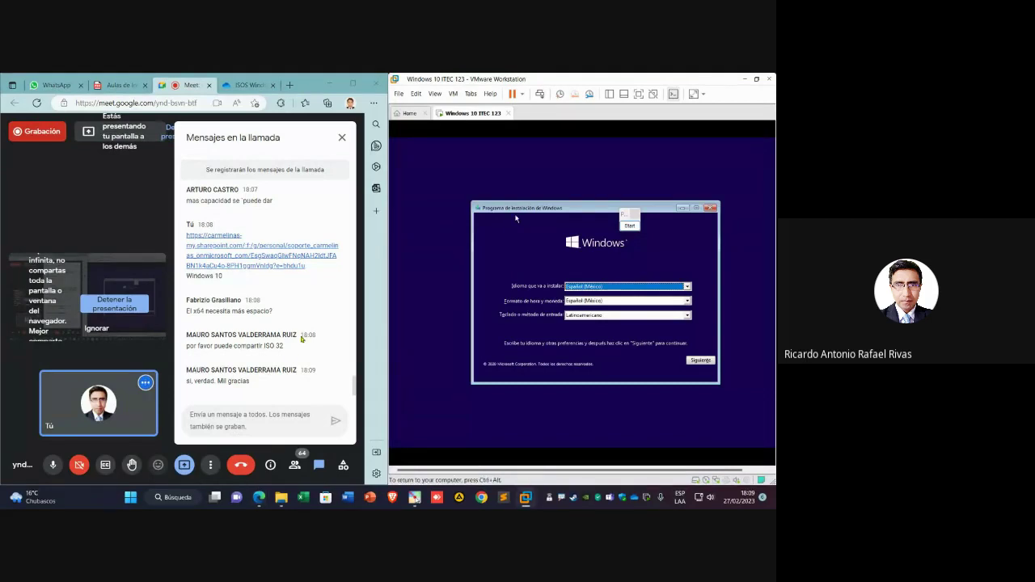
key(ctrl+alt)
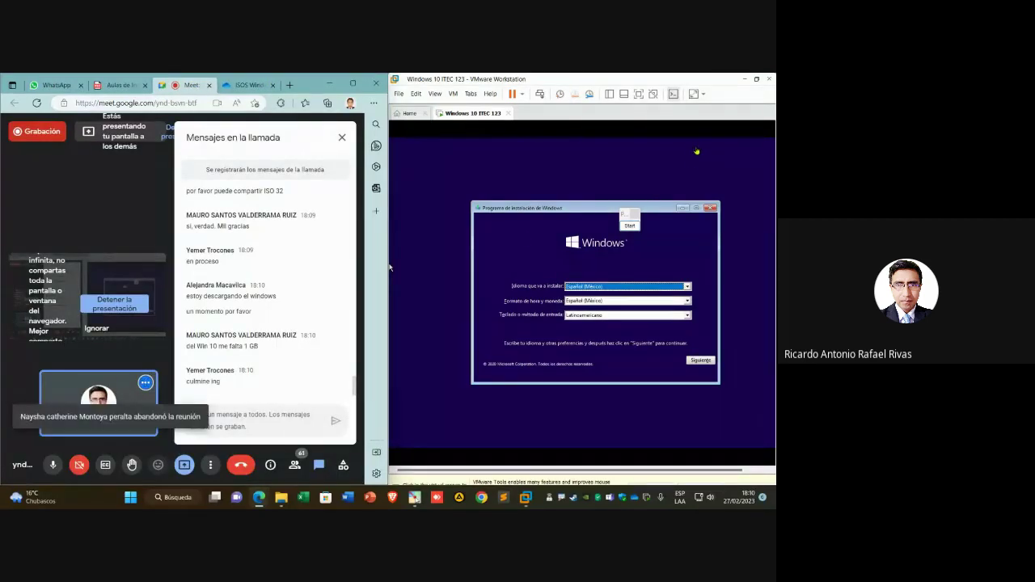
click(756, 79)
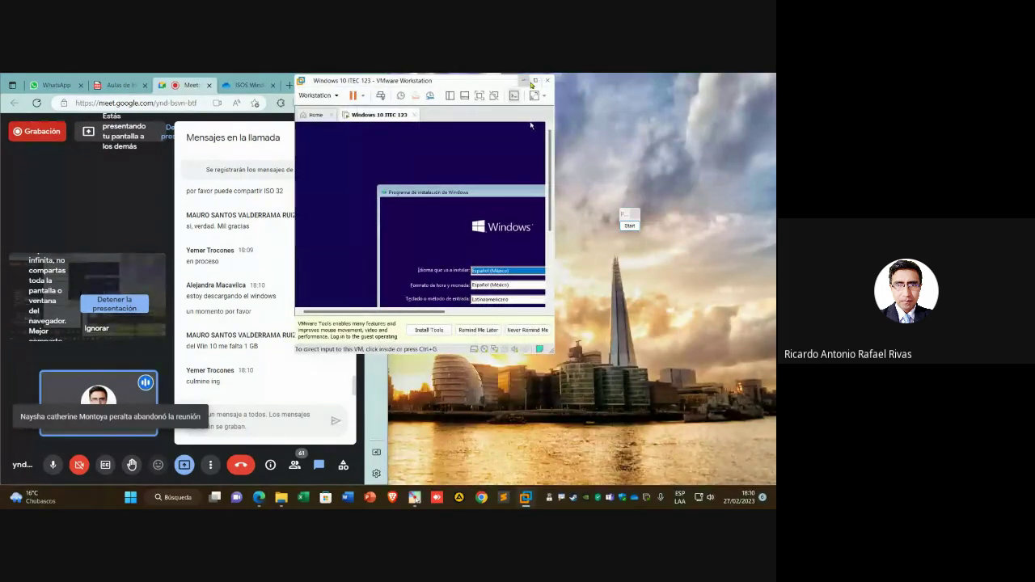
Maximize the Windows 10 ITEC 123 VM window and permanently dismiss the VMware Tools reminder
click(534, 80)
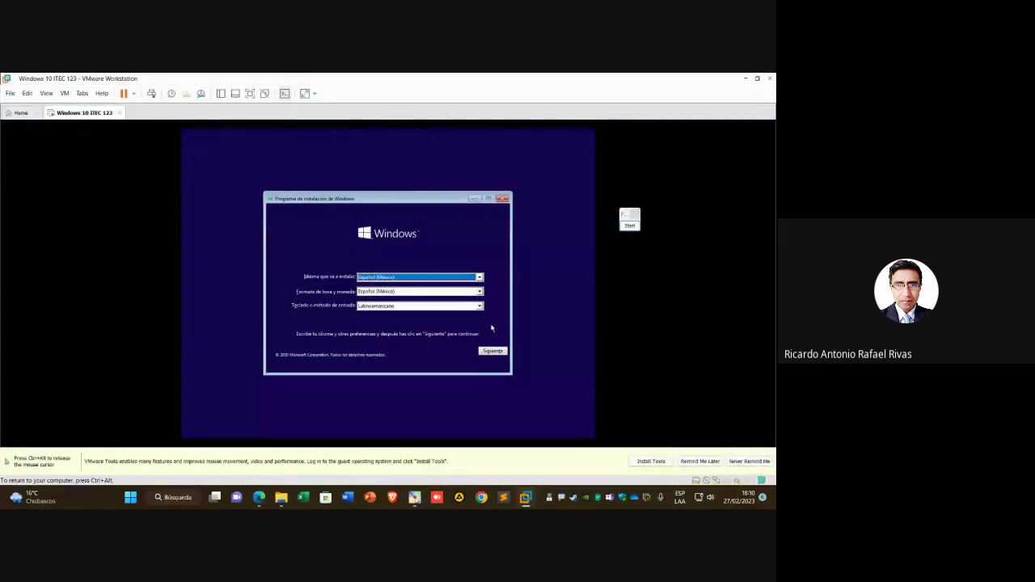
key(ctrl+alt)
click(762, 462)
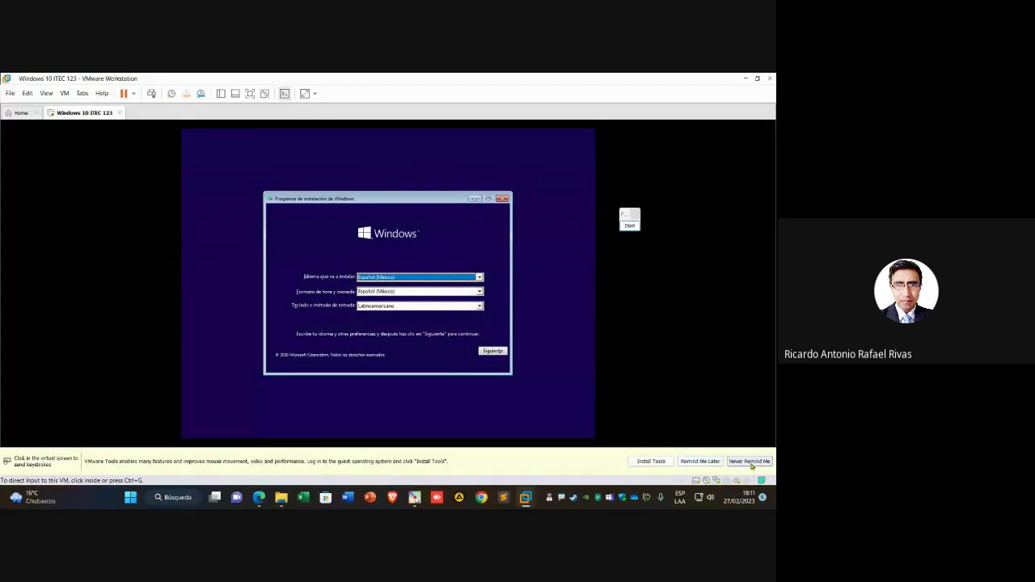
After a failed Unity mode attempt, stretch the guest display with Keep Aspect Ratio Stretch
click(264, 94)
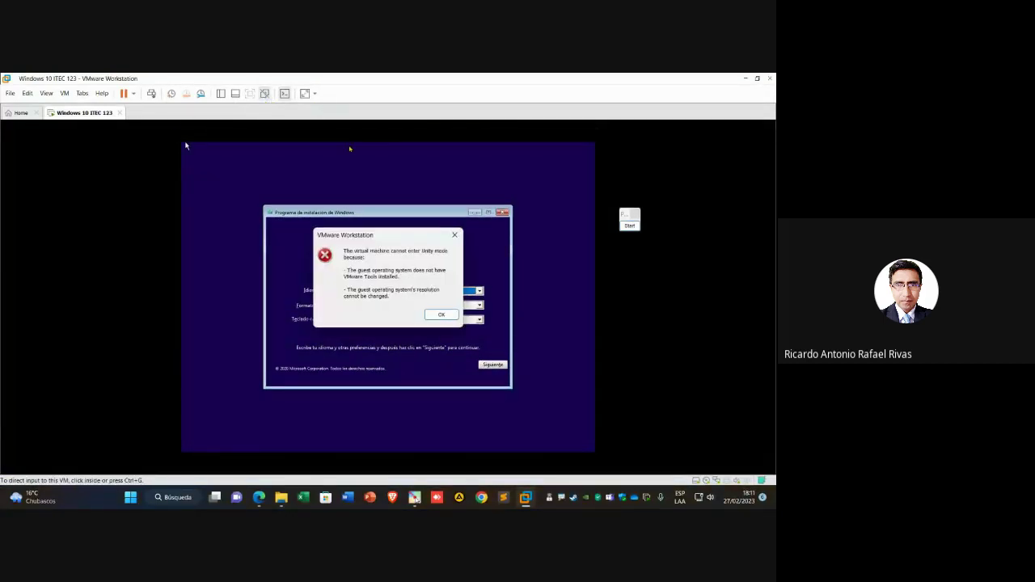
key(Return)
click(314, 94)
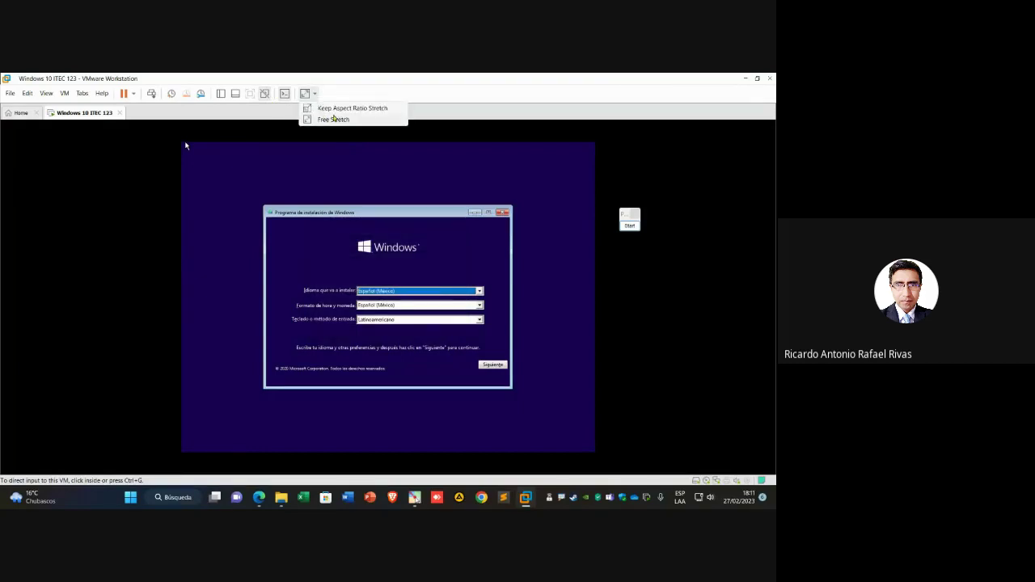
click(338, 110)
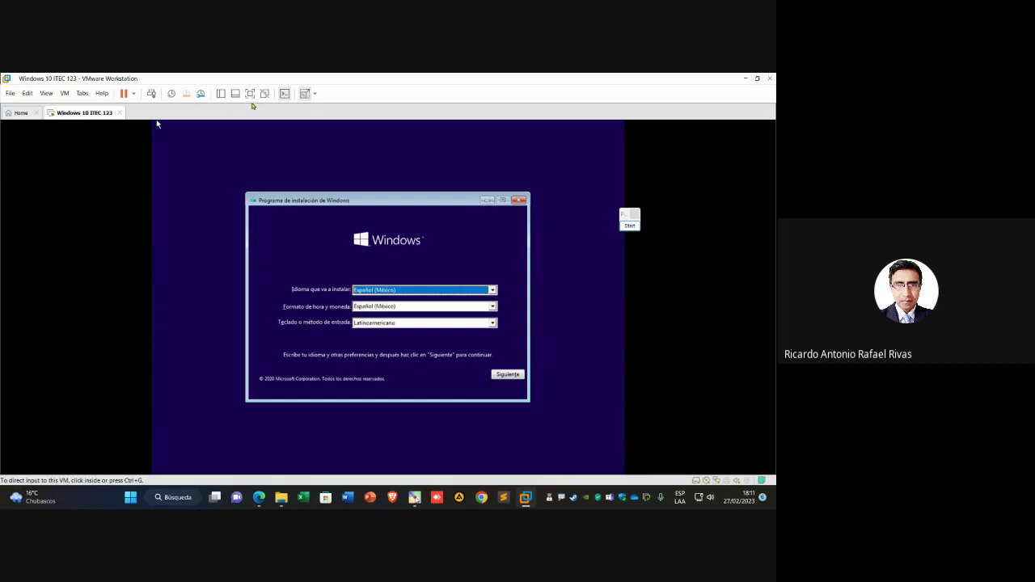
Move the screen annotation widget beside the guest and sketch an ellipse on the screen
click(640, 228)
drag(628, 215, 697, 211)
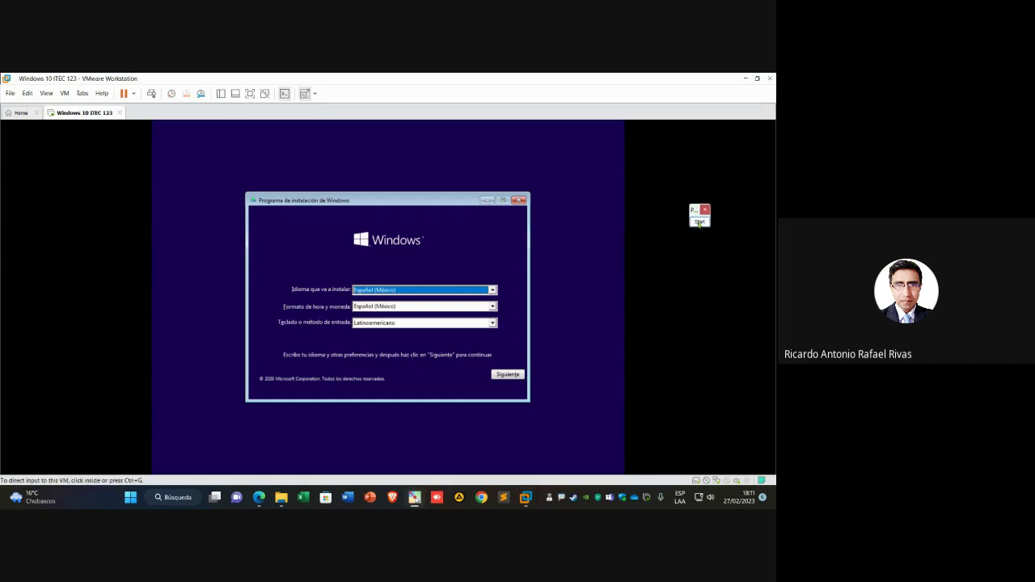
click(699, 223)
drag(528, 317, 628, 387)
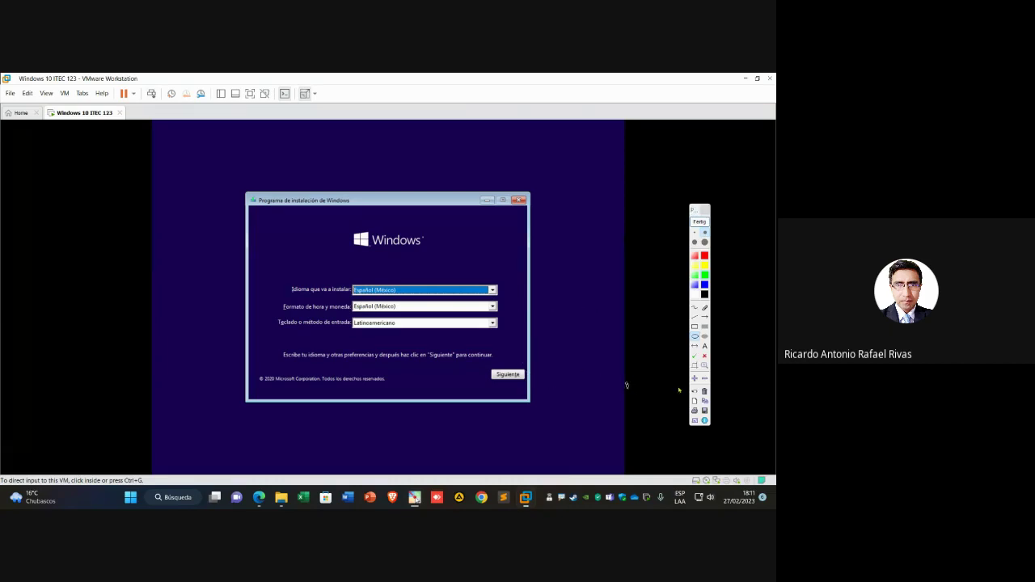
Draw an arrow at the time and currency format field, magnify briefly to 200%, then clear it
click(628, 387)
click(705, 317)
drag(627, 387, 495, 299)
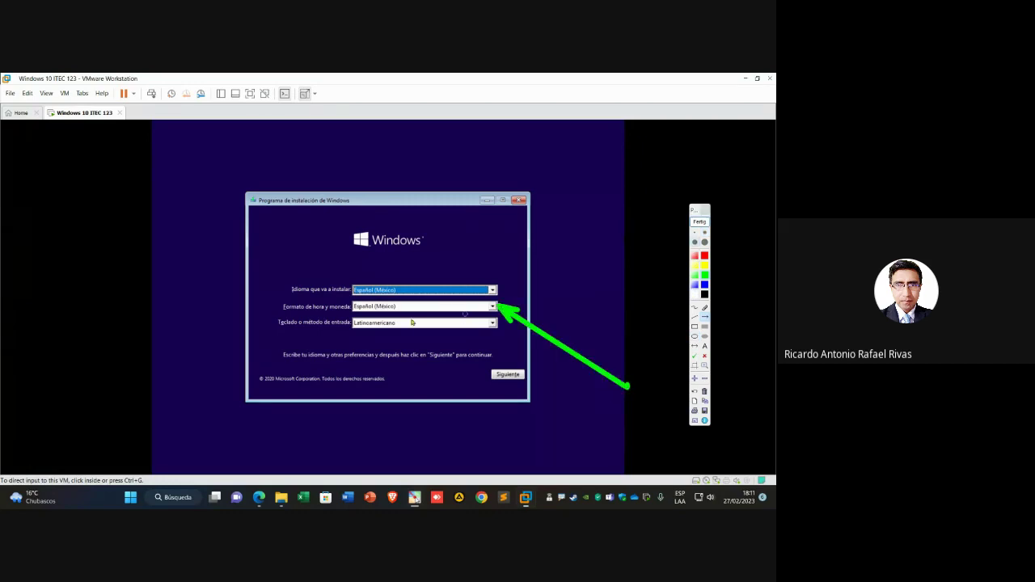
key(super+plus)
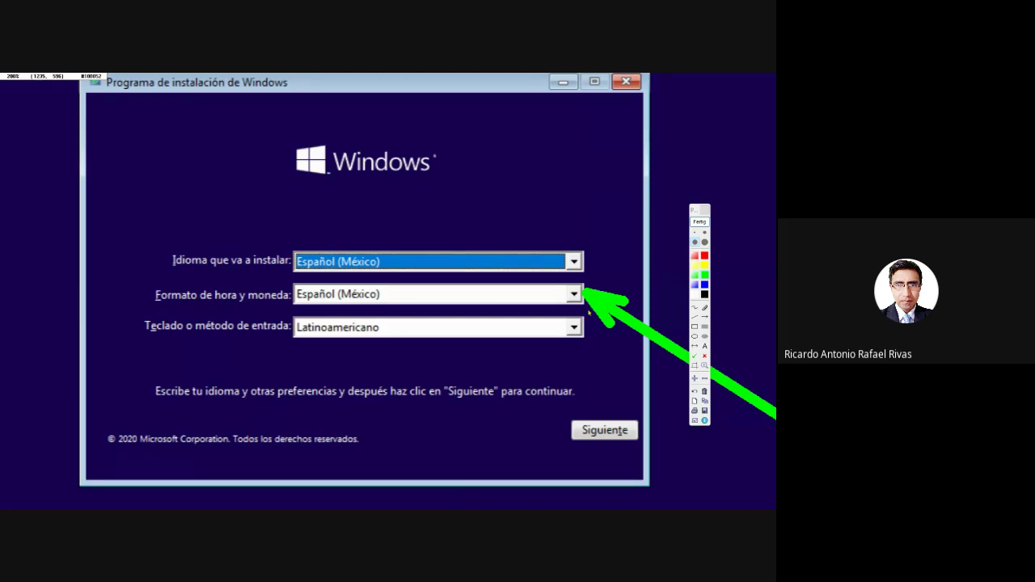
key(super+minus)
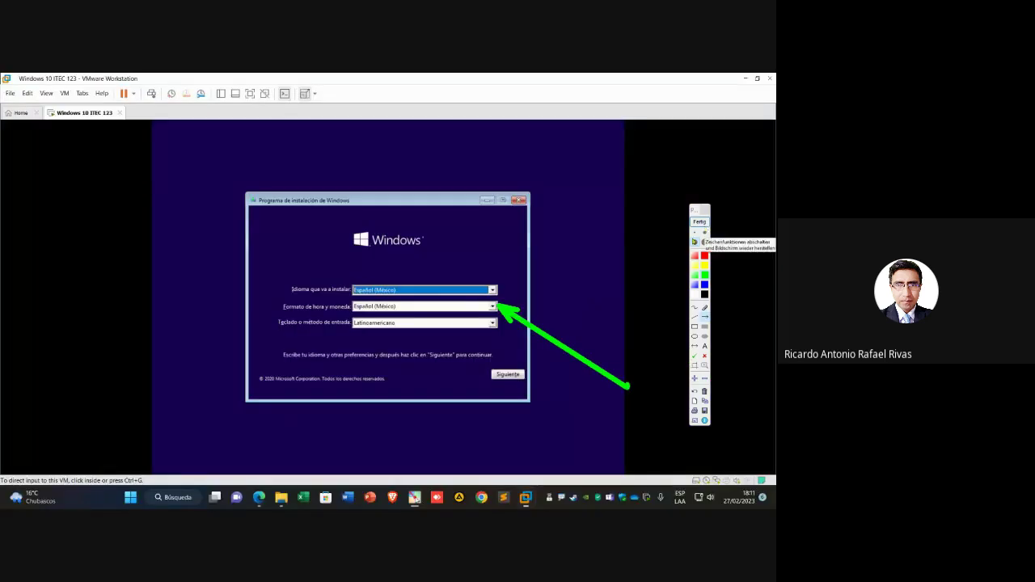
click(705, 231)
Set the time and currency format to Español (Perú)
click(492, 308)
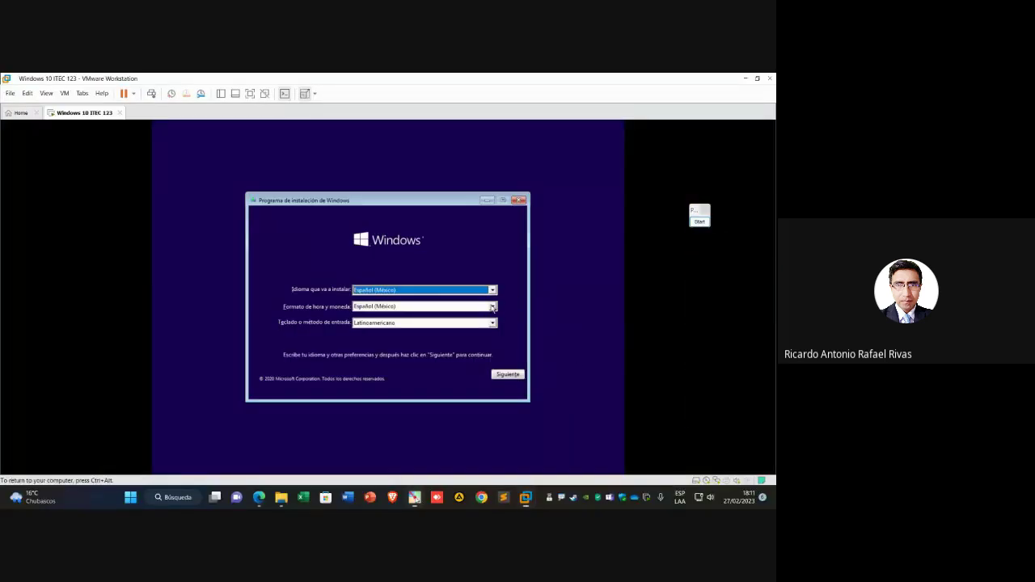
click(492, 308)
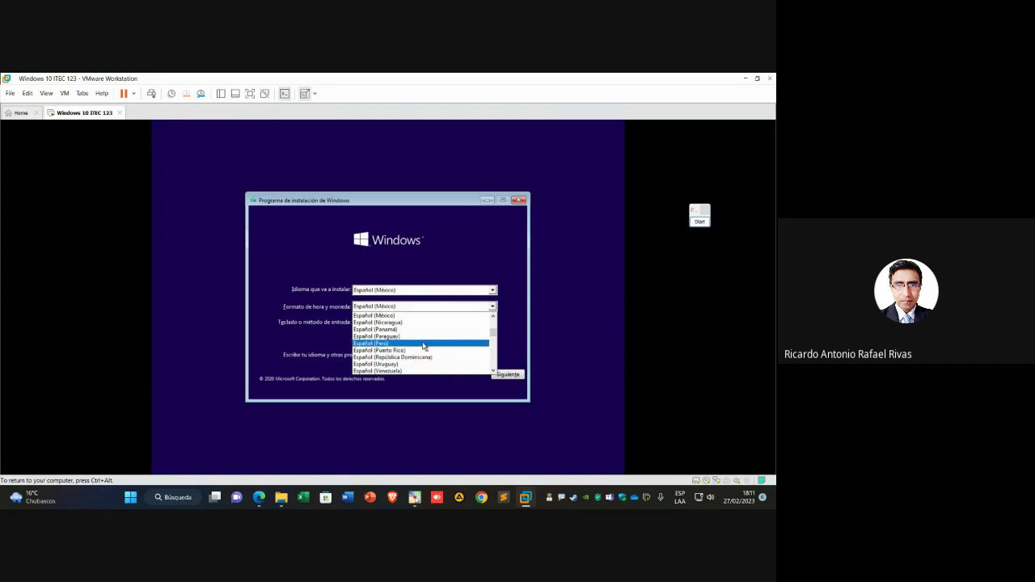
click(423, 345)
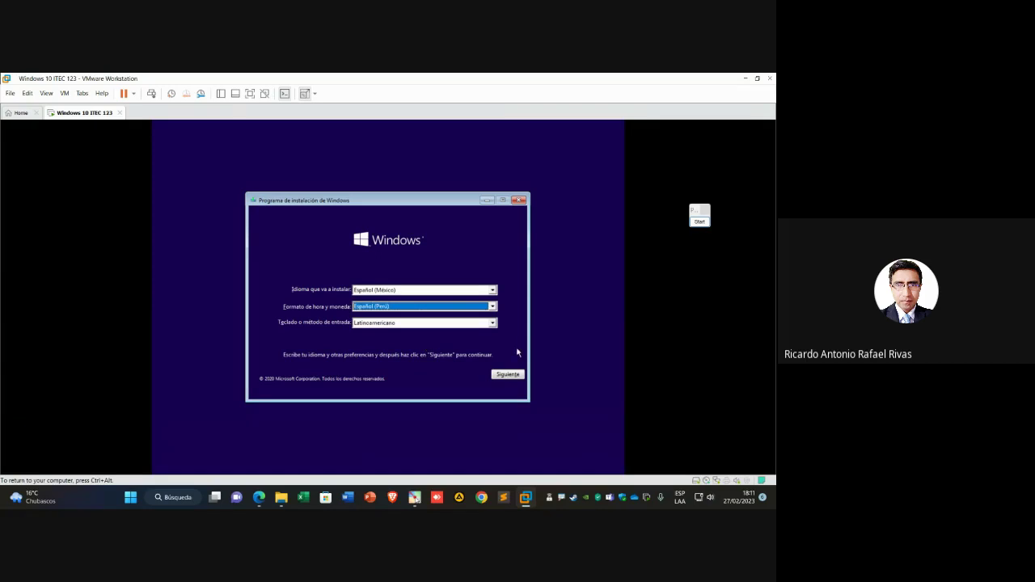
Annotate where to continue, clear the arrow, and advance with Siguiente
click(700, 221)
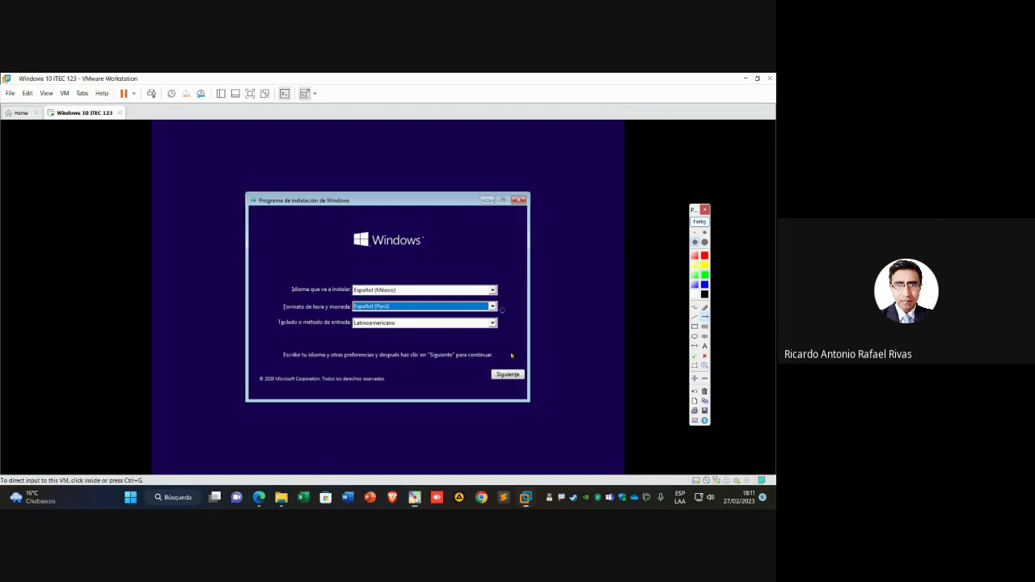
drag(503, 310, 511, 352)
key(super+plus)
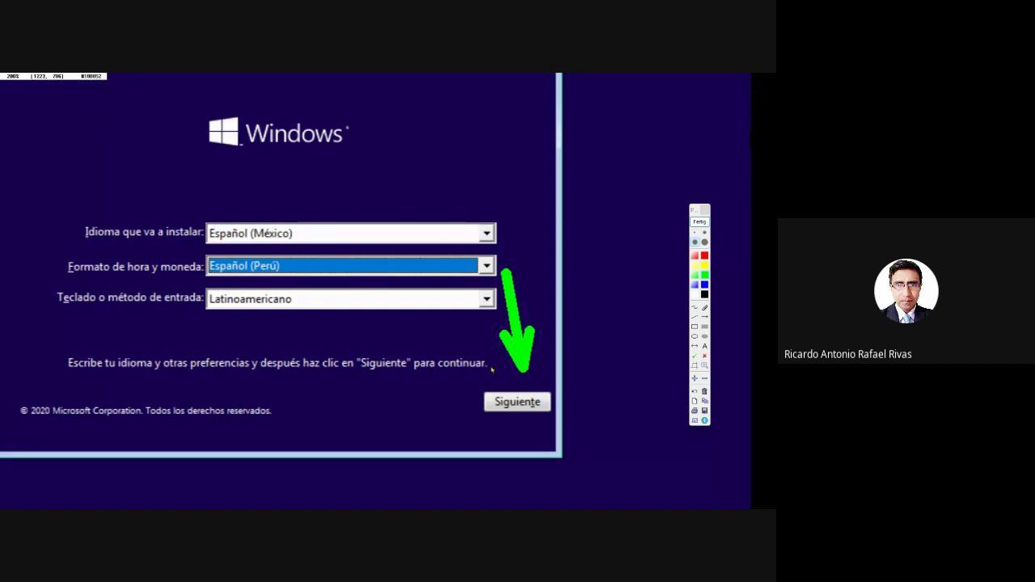
key(super+Escape)
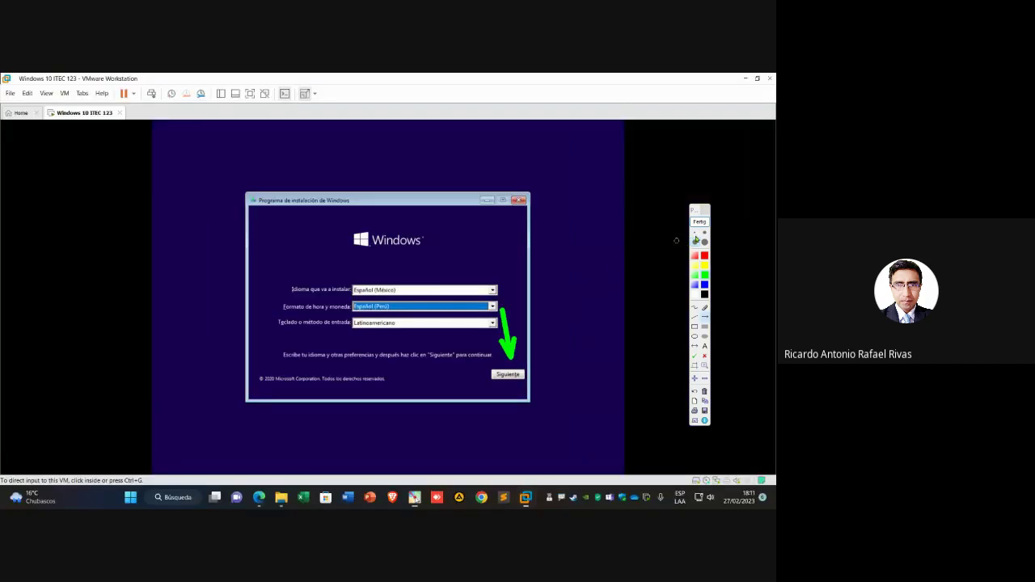
click(700, 222)
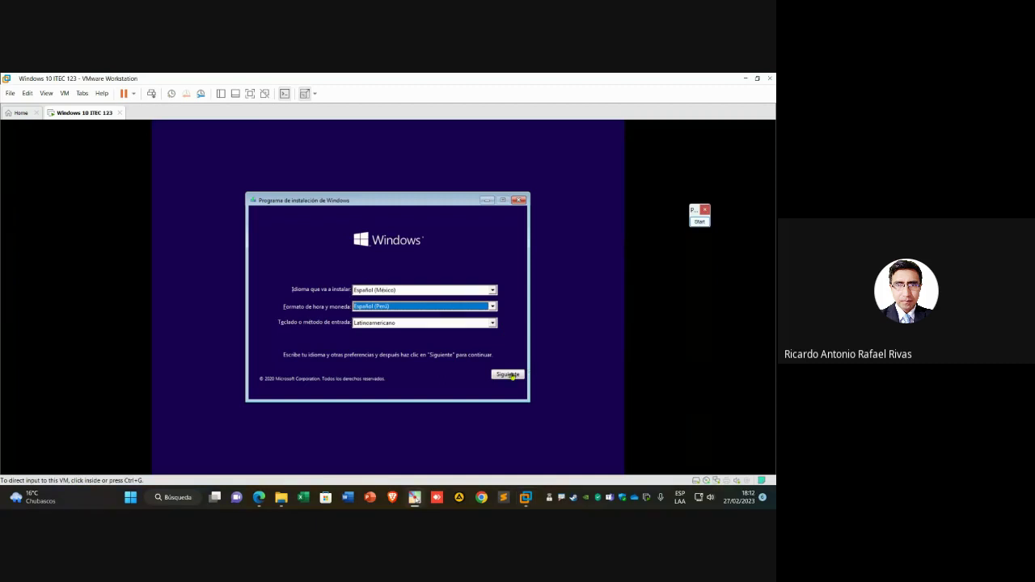
click(532, 374)
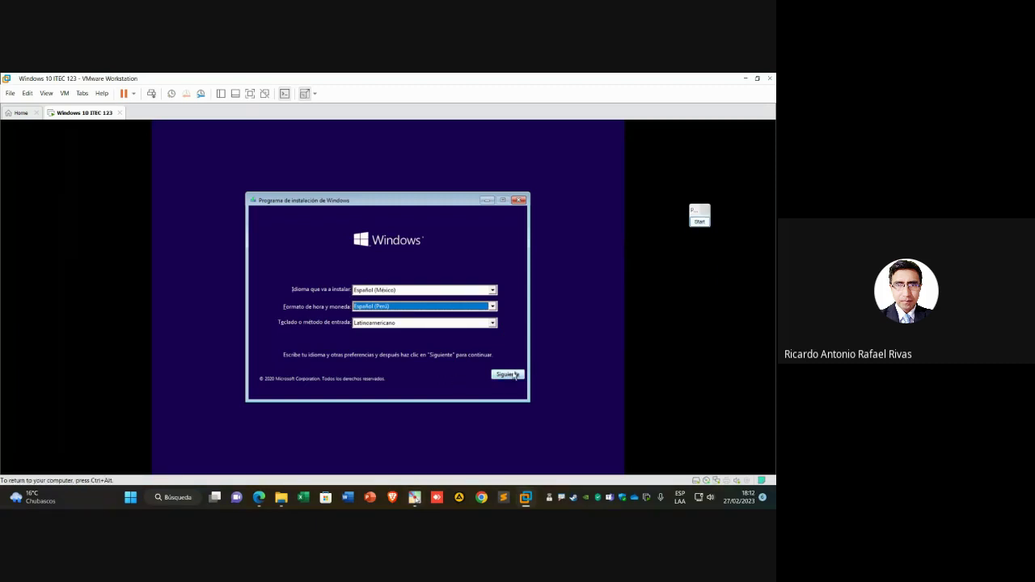
click(516, 375)
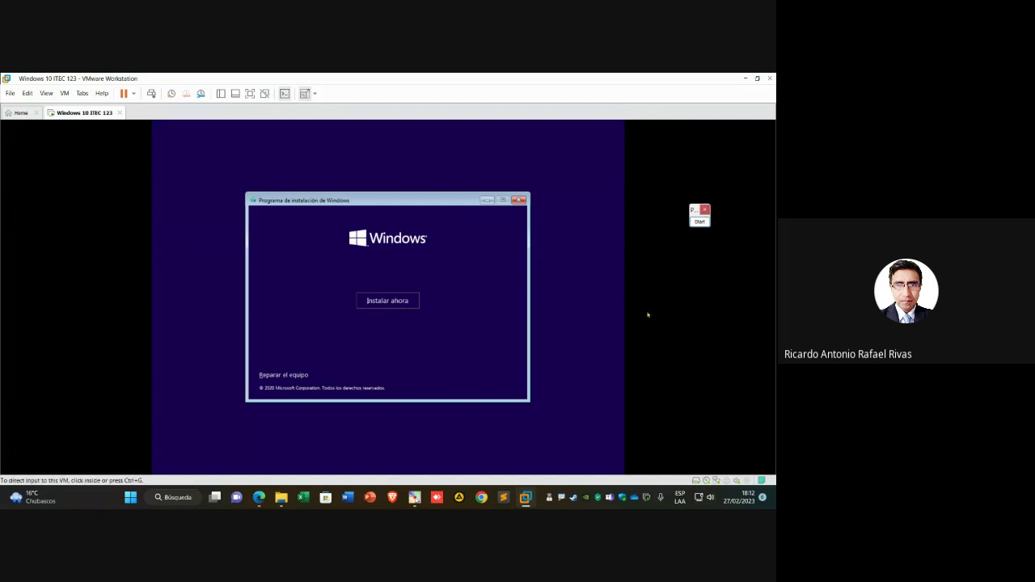
Draw an arrow pointing at Instalar ahora, then erase it
click(700, 222)
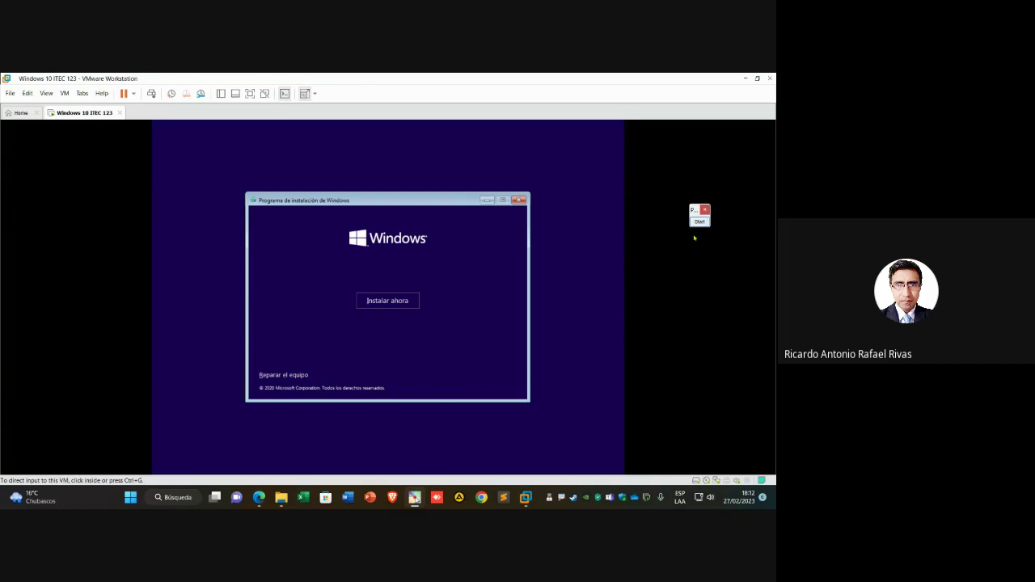
drag(473, 449, 394, 312)
scroll(395, 246, up, 2)
scroll(396, 247, down, 2)
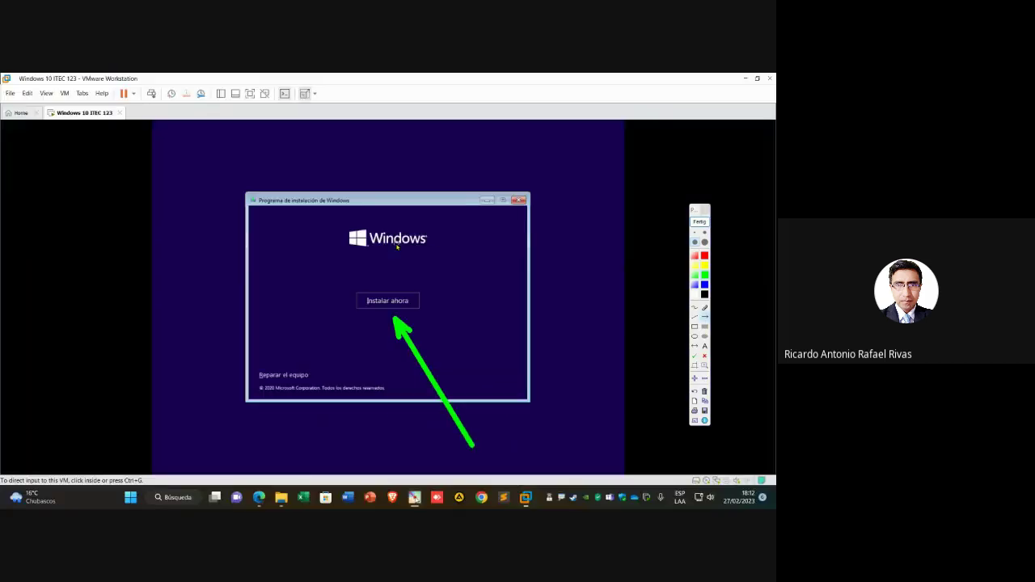
scroll(409, 250, up, 2)
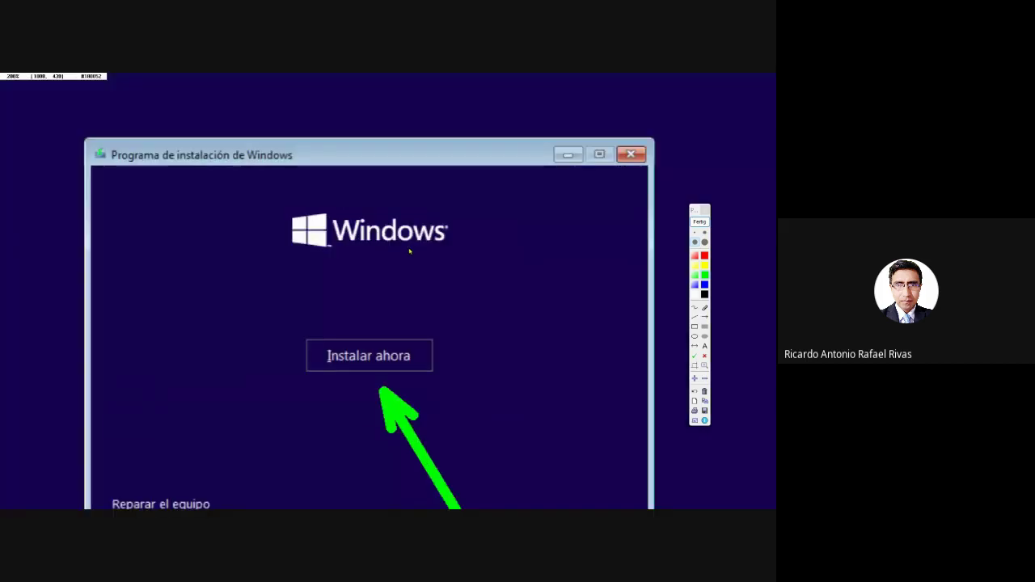
scroll(411, 251, down, 2)
click(698, 221)
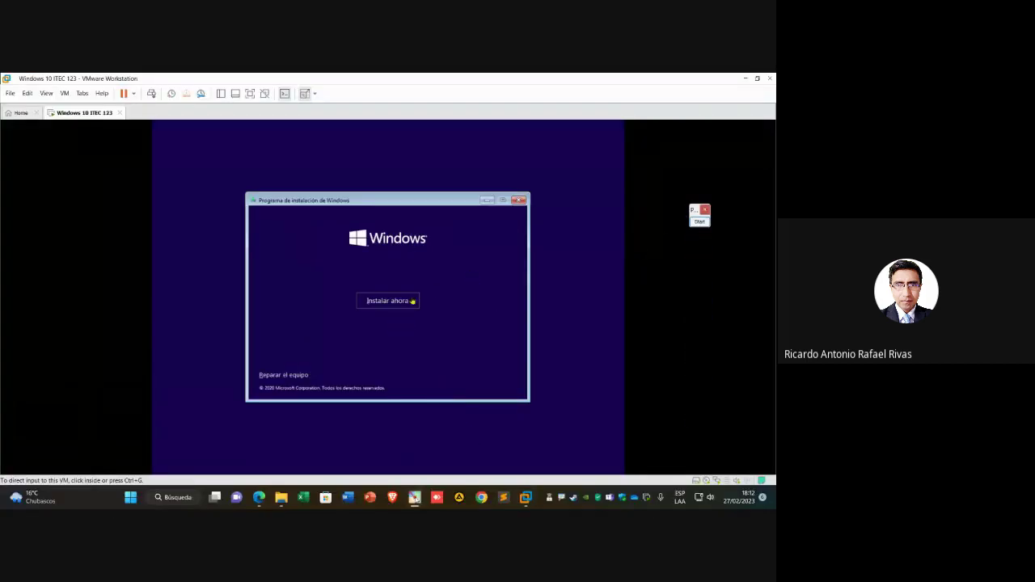
Start the Windows installation with Instalar ahora and release input from the VM
click(412, 301)
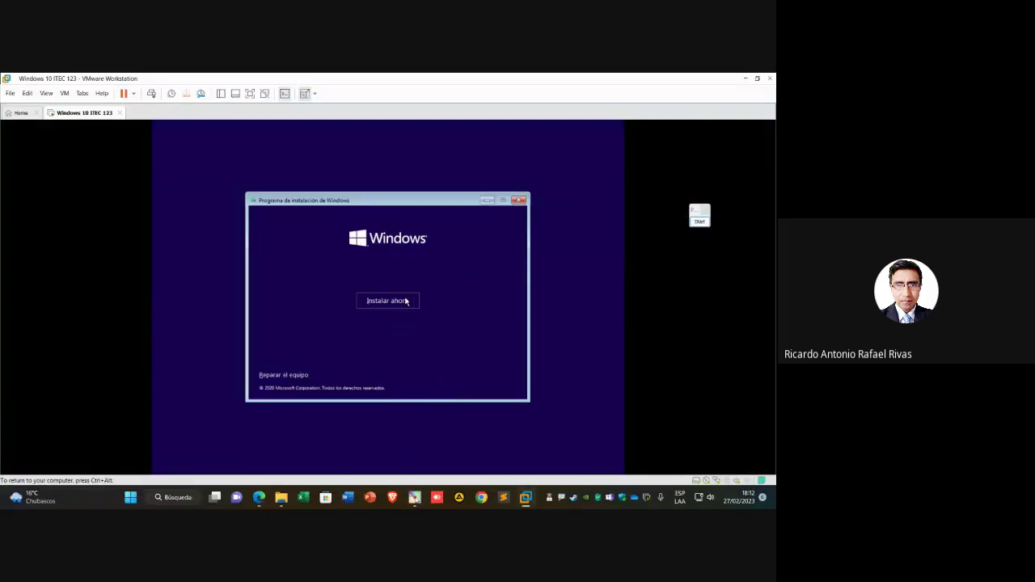
click(400, 303)
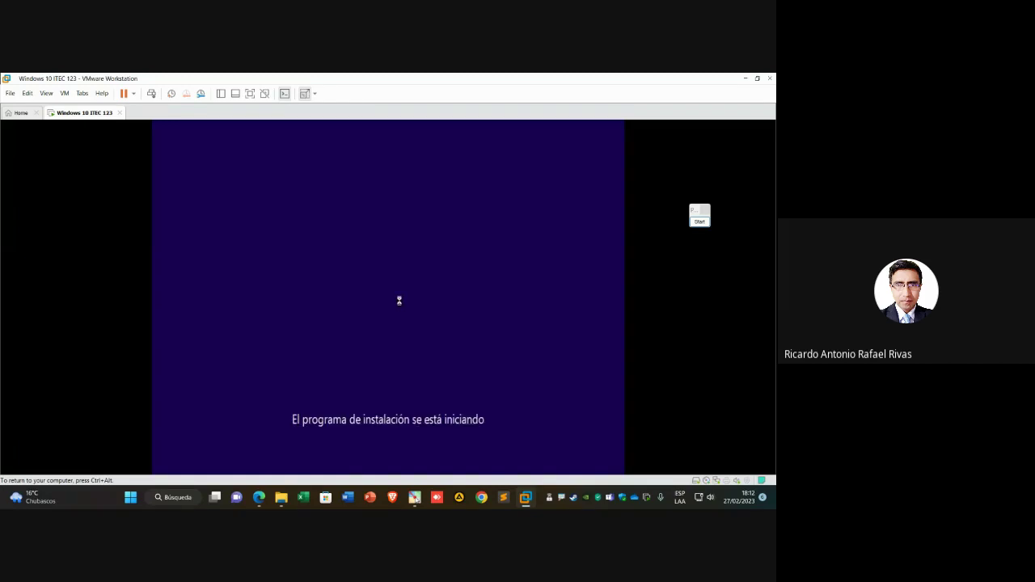
key(ctrl+alt)
Snap VMware to the right half and show the VMware.Workstation.16.Pro.v16.2.2.19200509 download folder
double_click(379, 77)
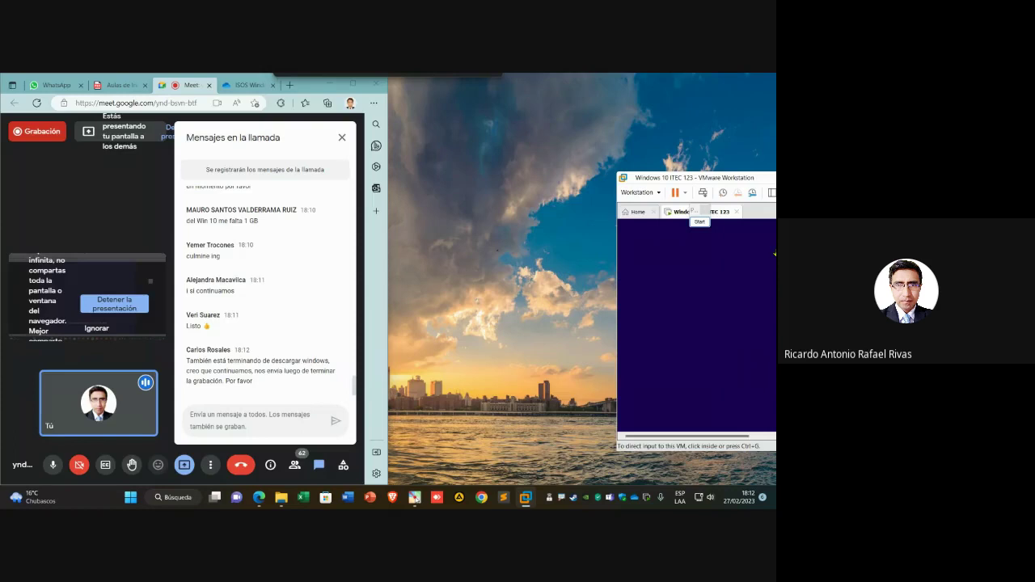
key(super+Right)
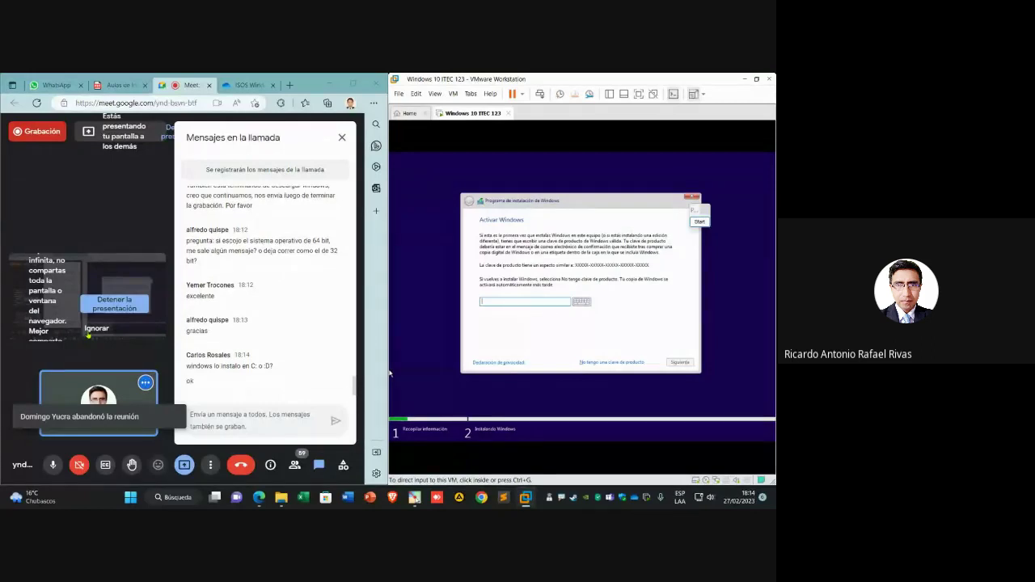
click(618, 359)
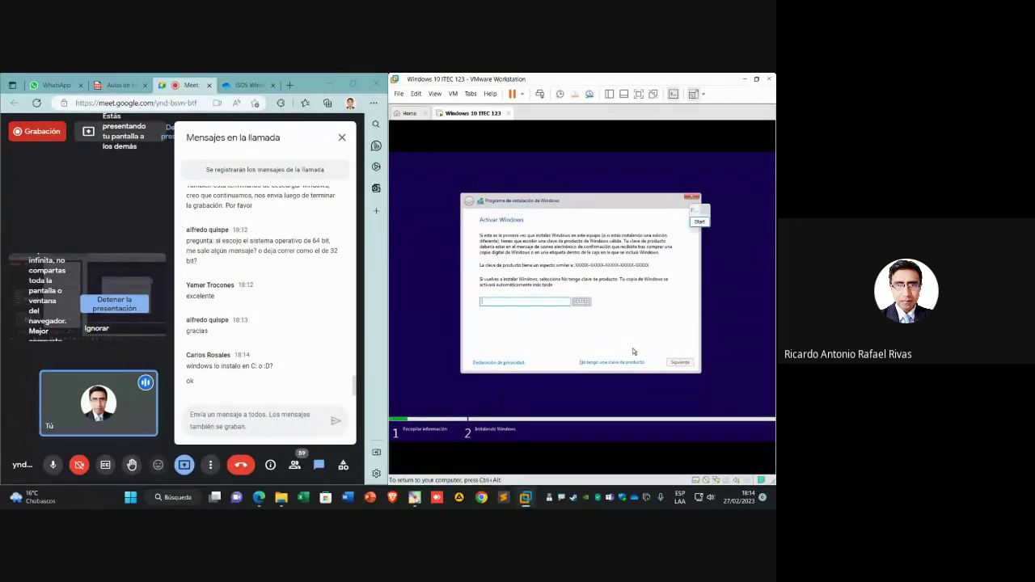
key(ctrl+alt)
click(281, 497)
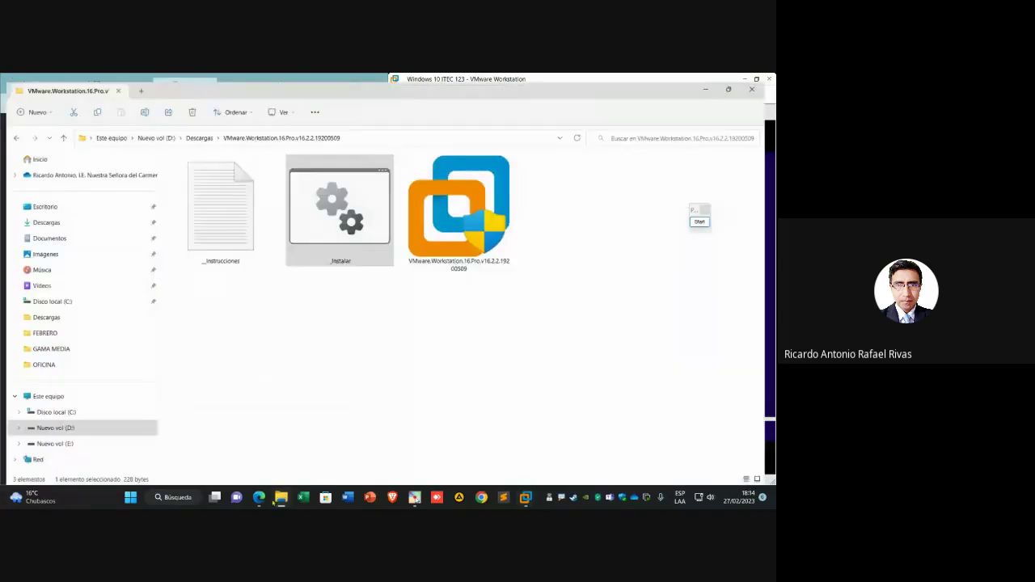
Annotate the folder with a red arrow at the installer and an ellipse around _Instalar, then clear
click(700, 222)
mouse_move(521, 406)
mouse_down()
mouse_move(482, 342)
mouse_move(486, 271)
mouse_up()
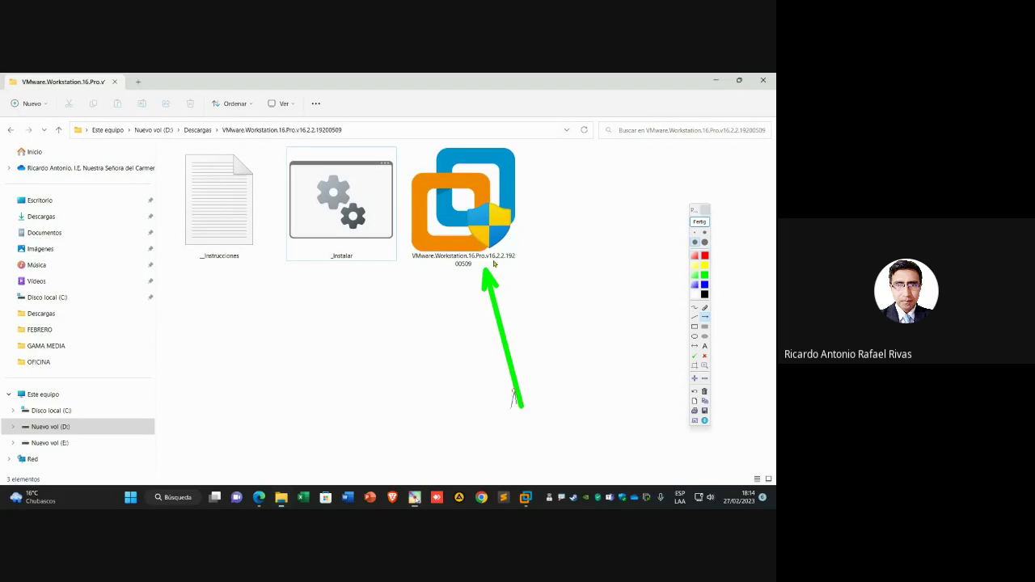
drag(512, 396, 489, 271)
scroll(483, 192, up, 2)
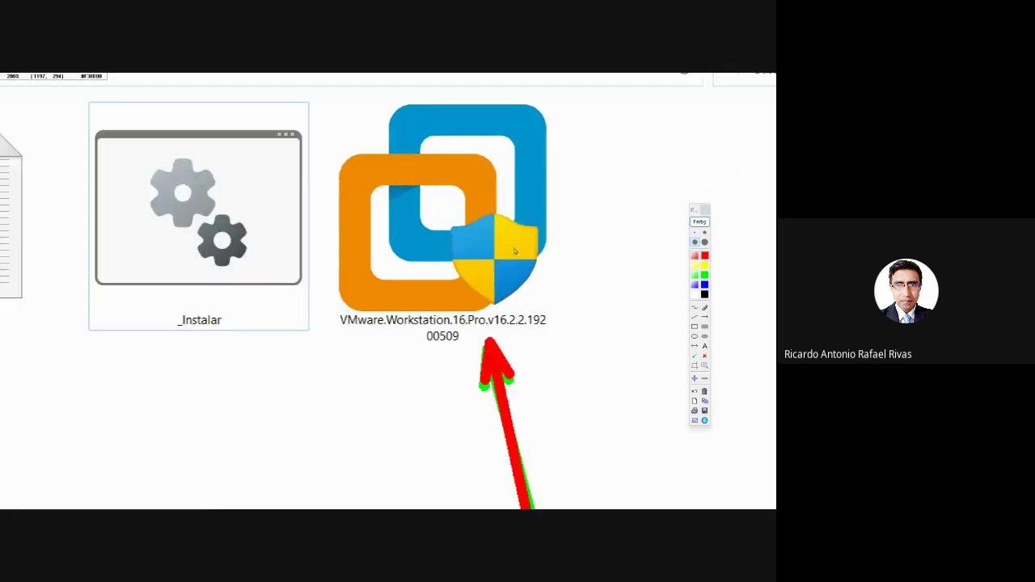
scroll(515, 252, down, 2)
click(694, 336)
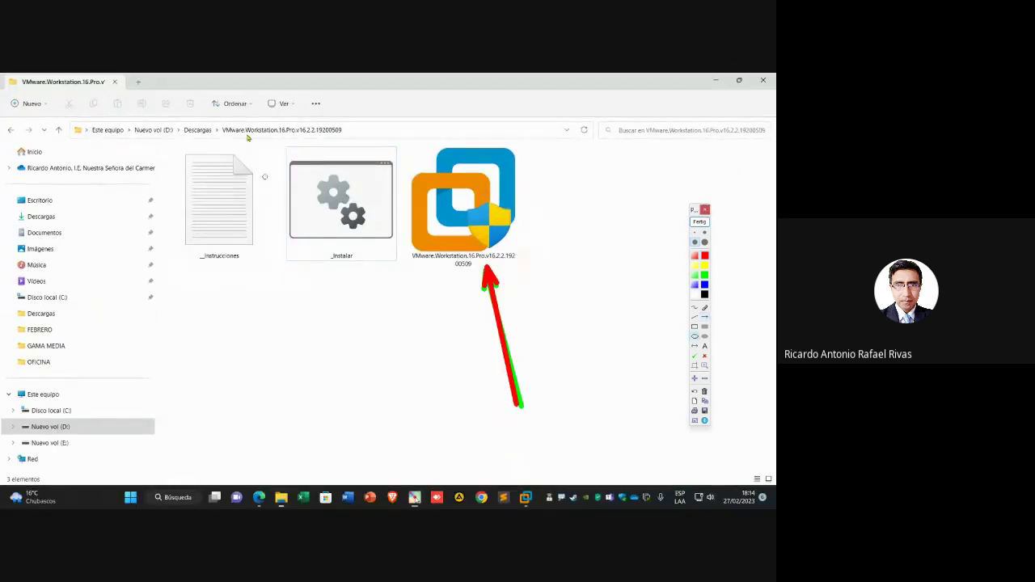
mouse_move(249, 129)
mouse_down()
mouse_move(347, 254)
mouse_move(421, 298)
mouse_up()
scroll(367, 196, up, 2)
scroll(367, 199, down, 2)
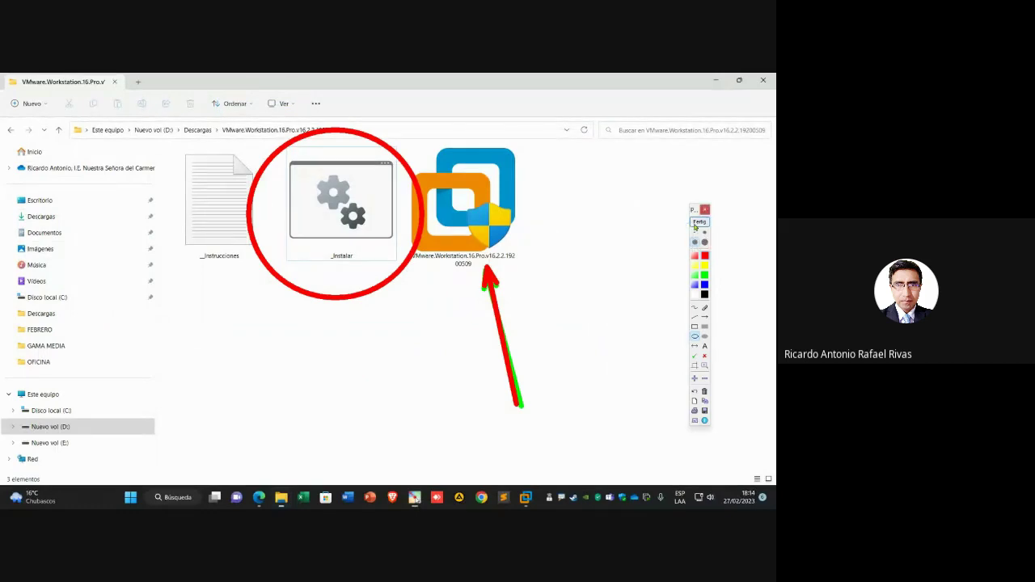
click(695, 224)
Select and right-click _Instalar, dismiss the menu, and snap the folder window to half the screen
click(329, 244)
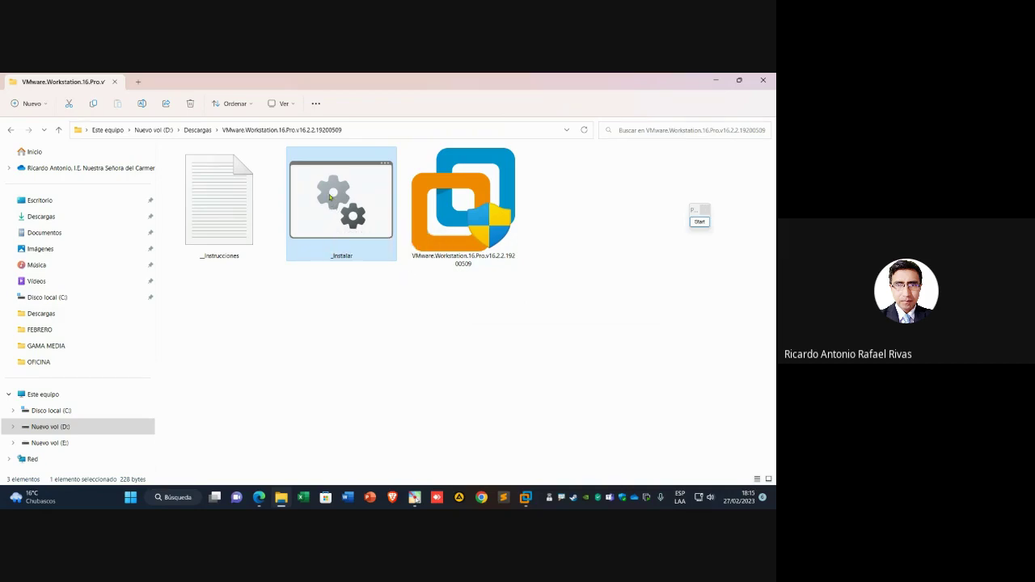
right_click(329, 196)
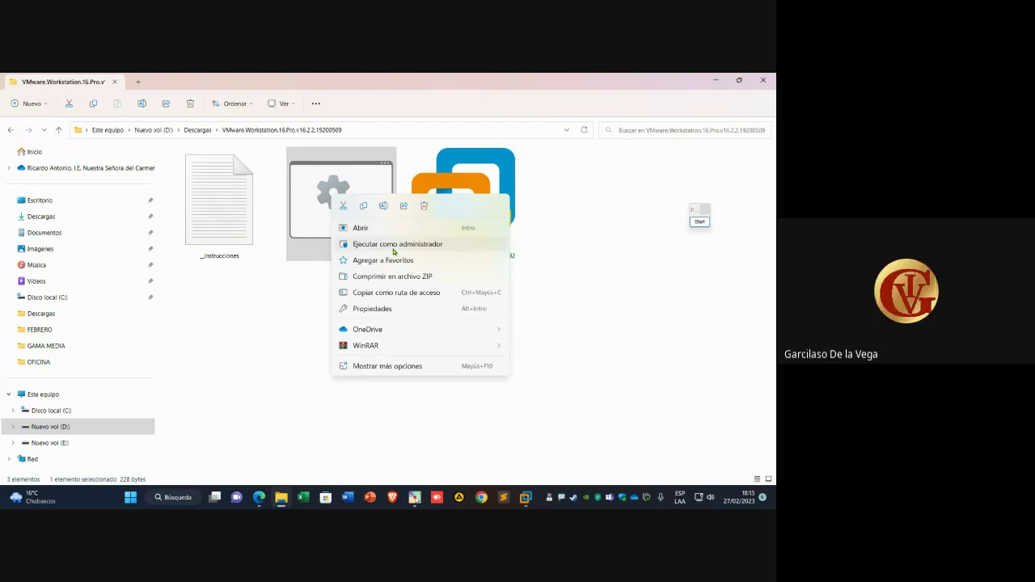
click(578, 355)
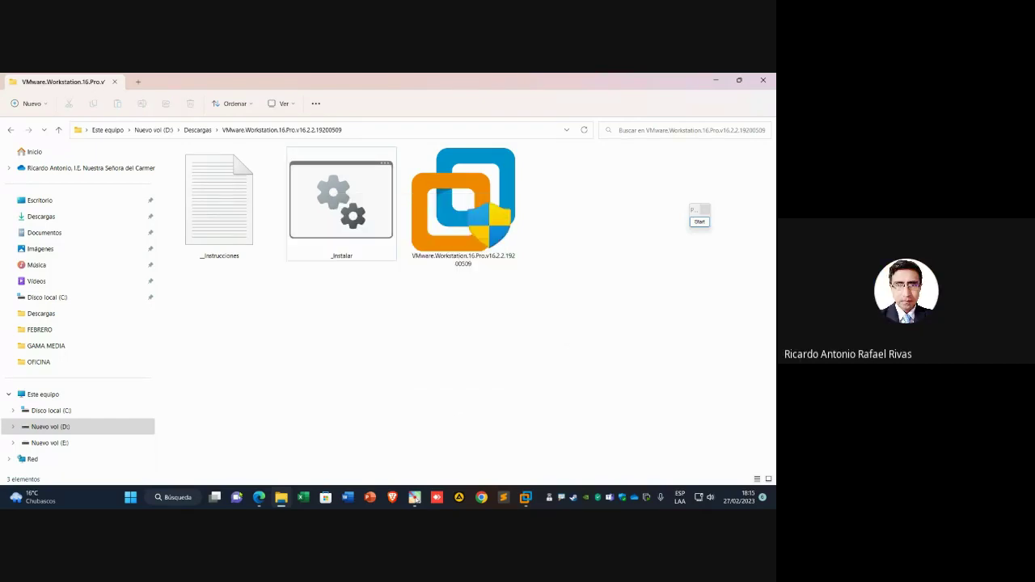
mouse_move(725, 75)
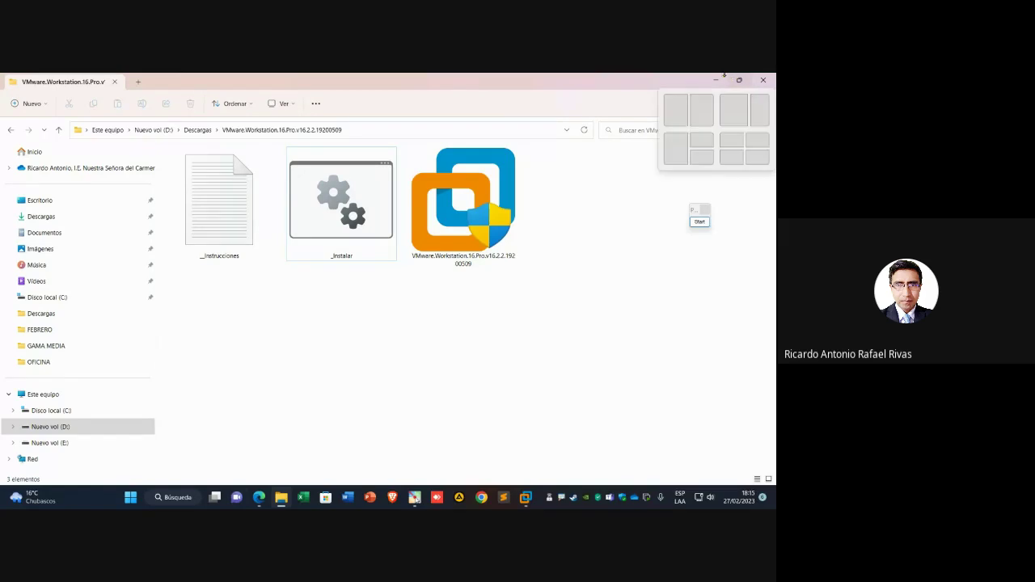
click(676, 110)
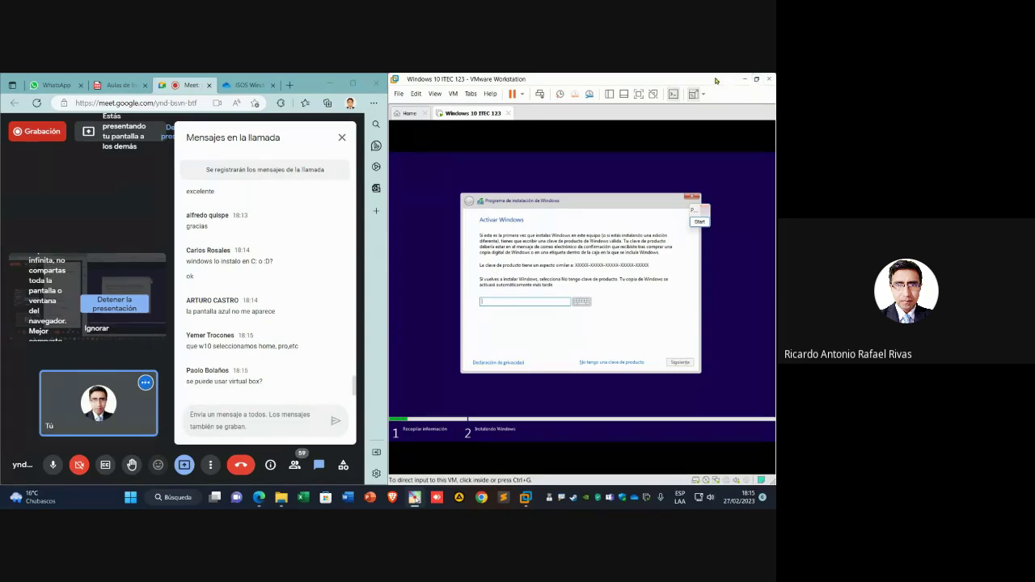
Maximize the VMware window and draw an arrow toward the skip-product-key option
click(757, 79)
click(507, 80)
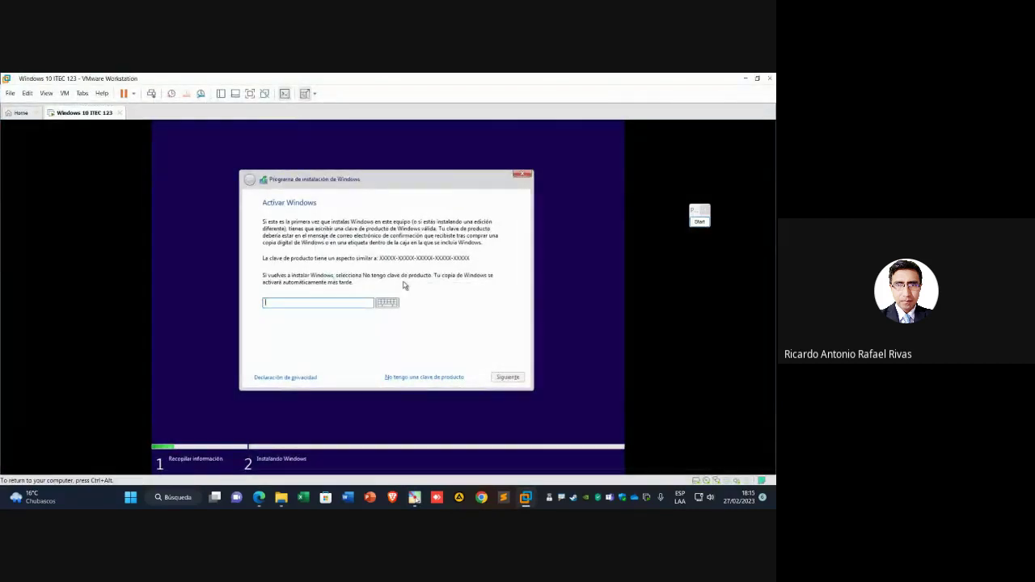
click(699, 222)
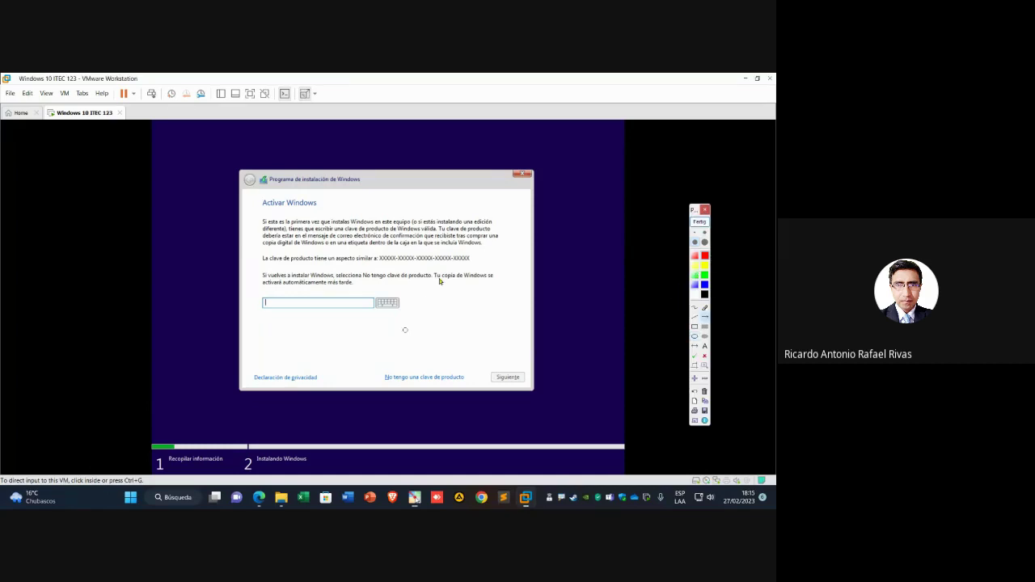
mouse_move(439, 278)
mouse_down()
mouse_move(418, 374)
mouse_move(361, 295)
mouse_move(356, 304)
mouse_up()
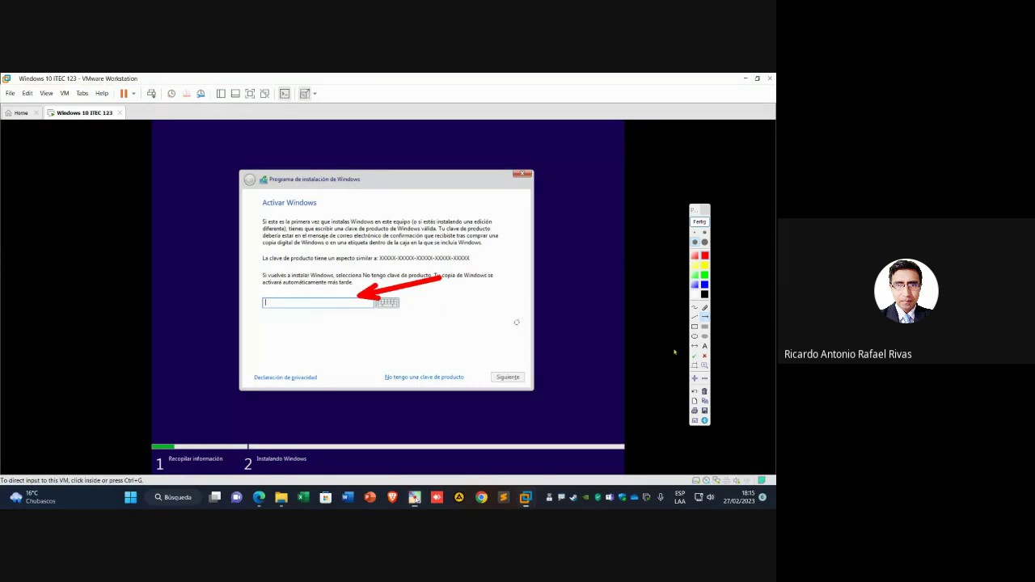
click(696, 395)
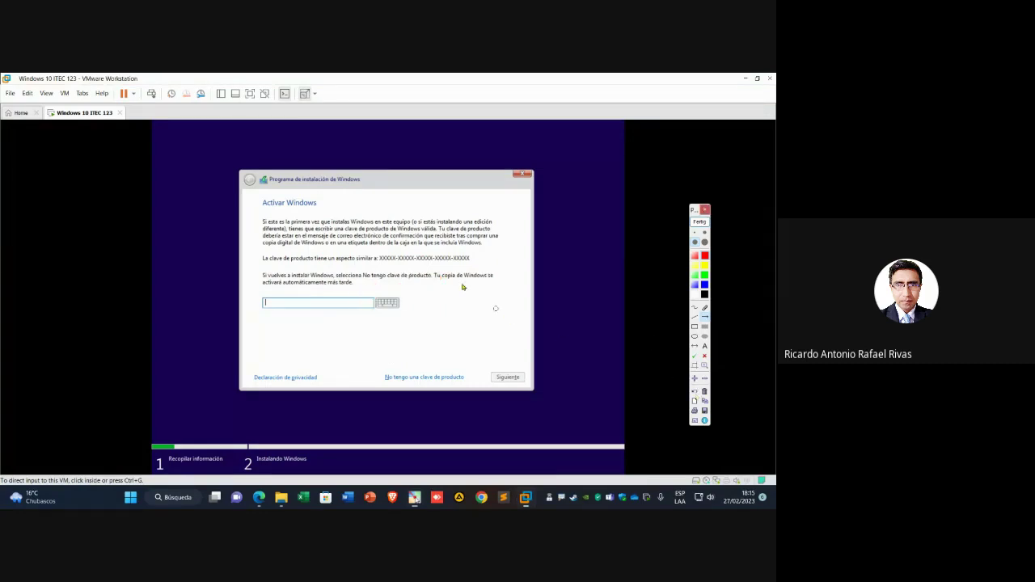
drag(463, 280, 422, 374)
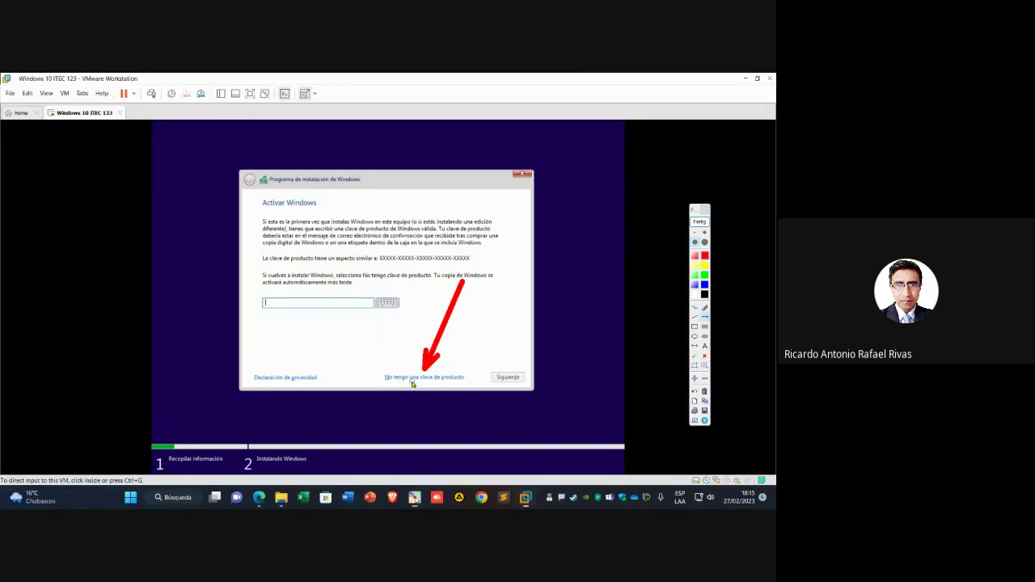
Clear the annotation and choose 'No tengo una clave de producto' to skip activation
scroll(407, 402, up, 2)
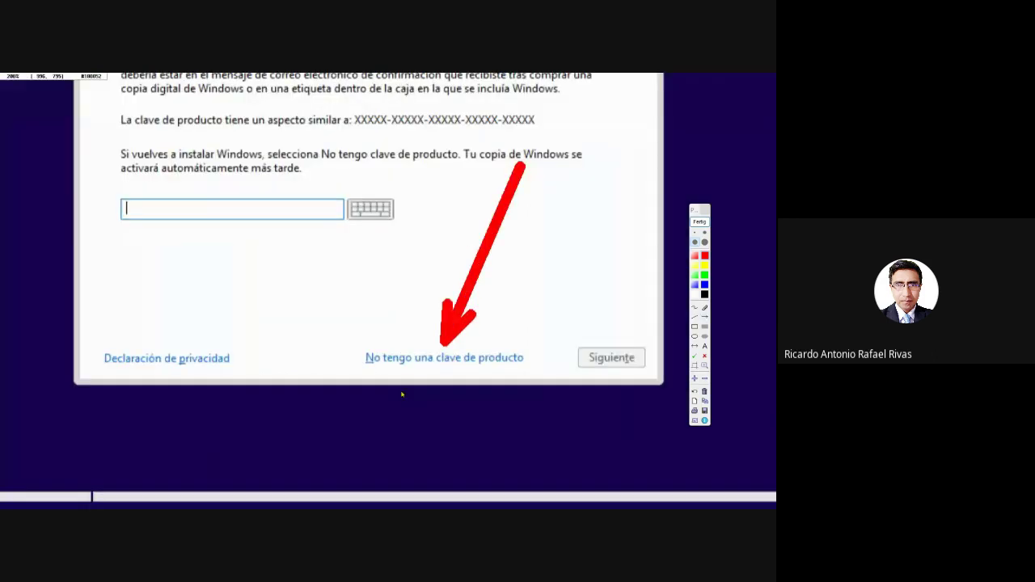
scroll(397, 386, down, 2)
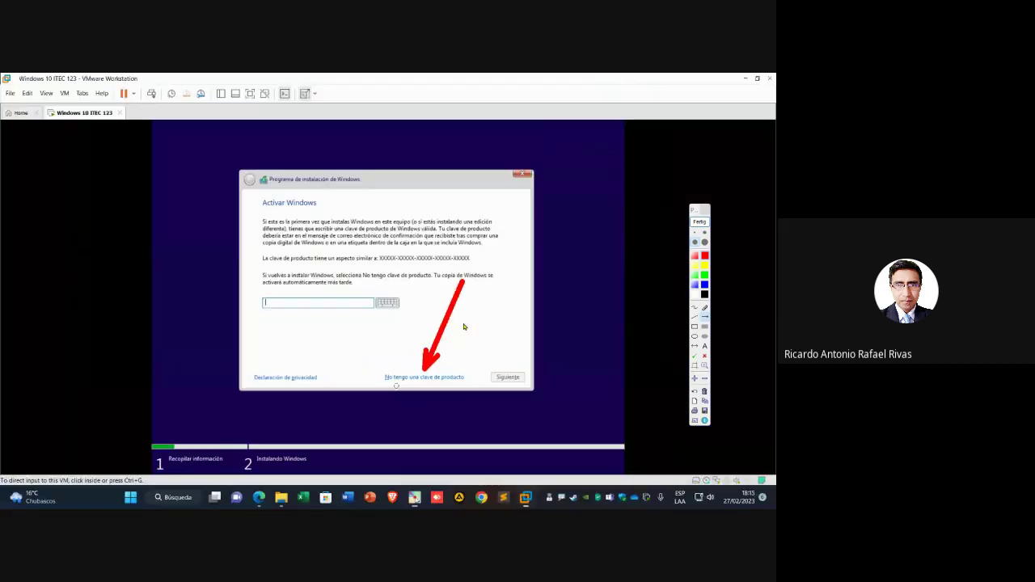
click(696, 223)
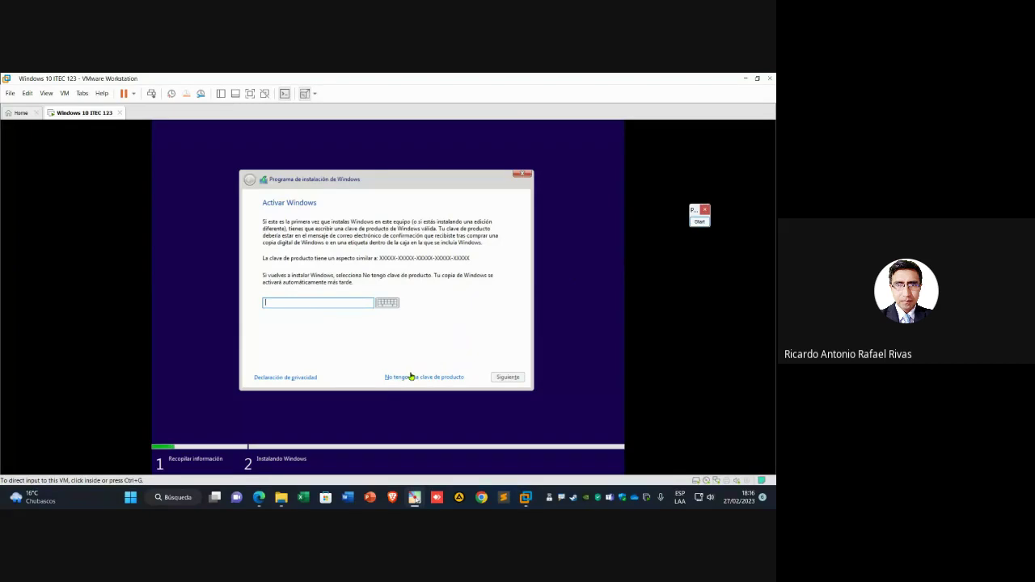
click(409, 378)
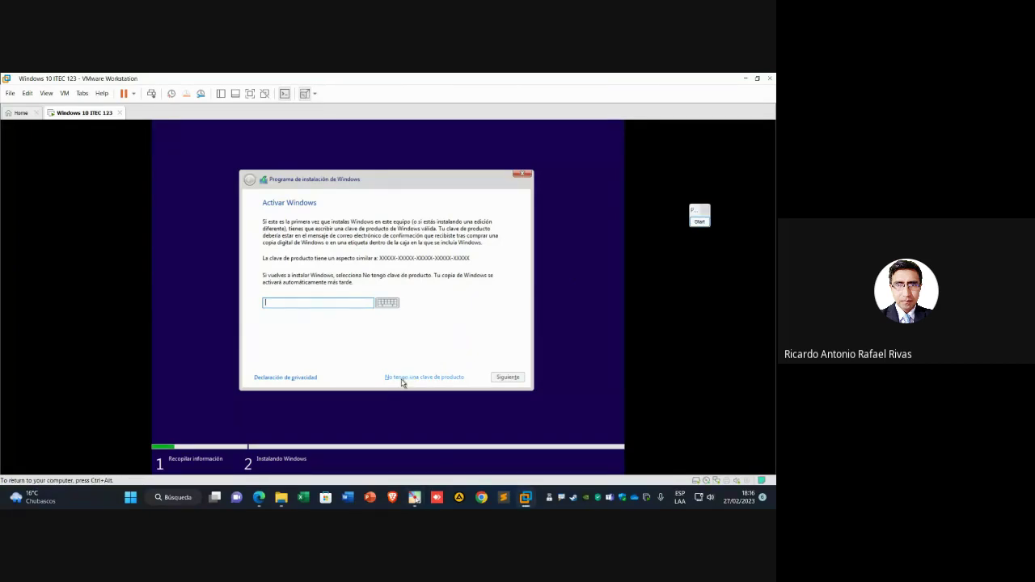
click(401, 379)
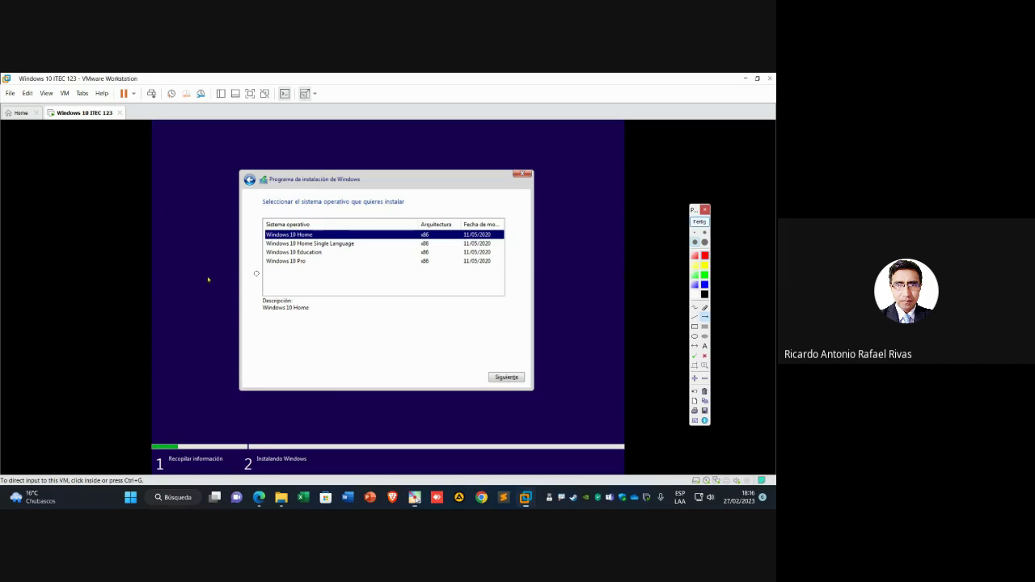
Point an arrow at Windows 10 Pro, clear it, and select Windows 10 Pro as the edition
drag(117, 304, 272, 265)
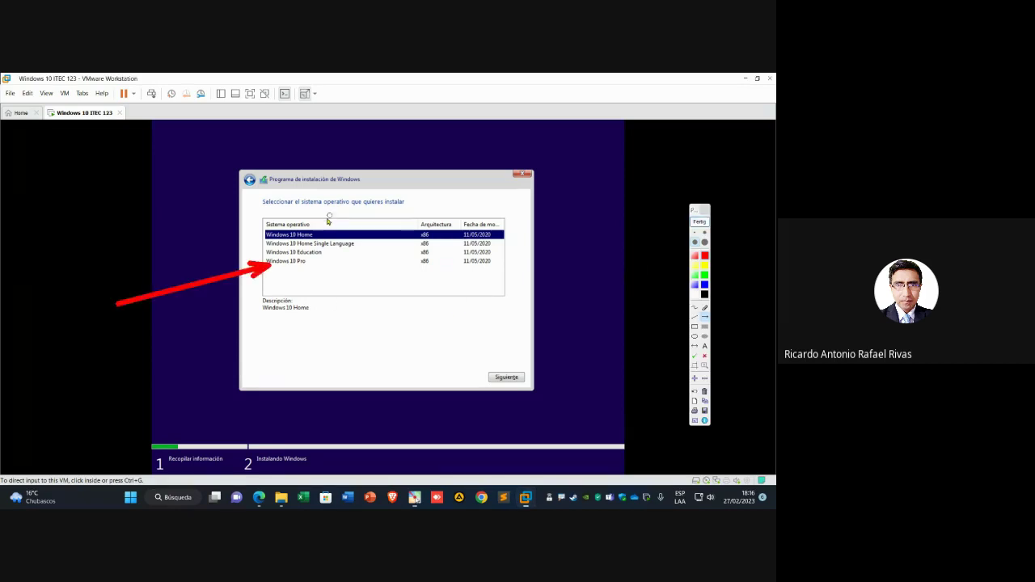
scroll(326, 219, up, 2)
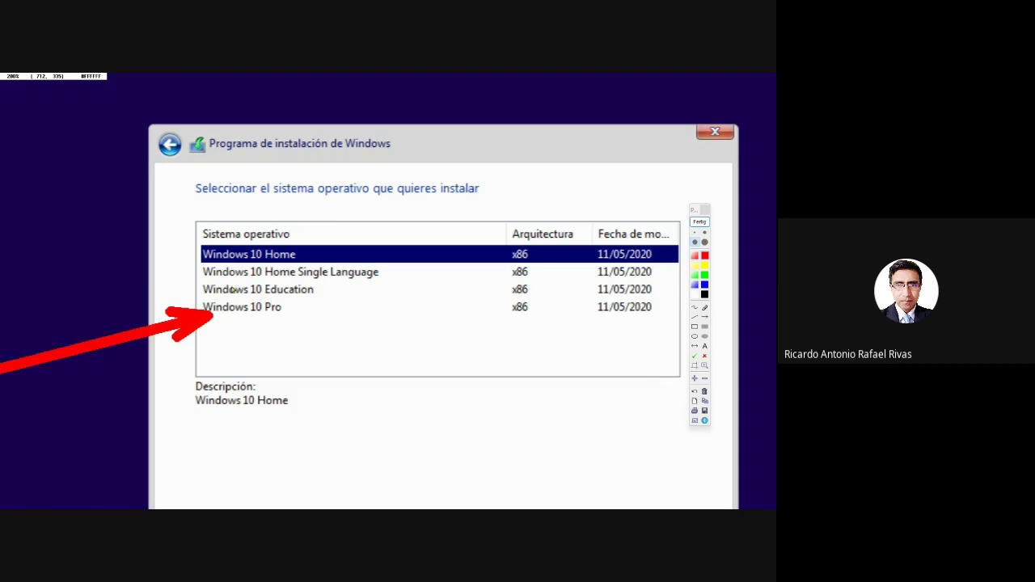
key(Escape)
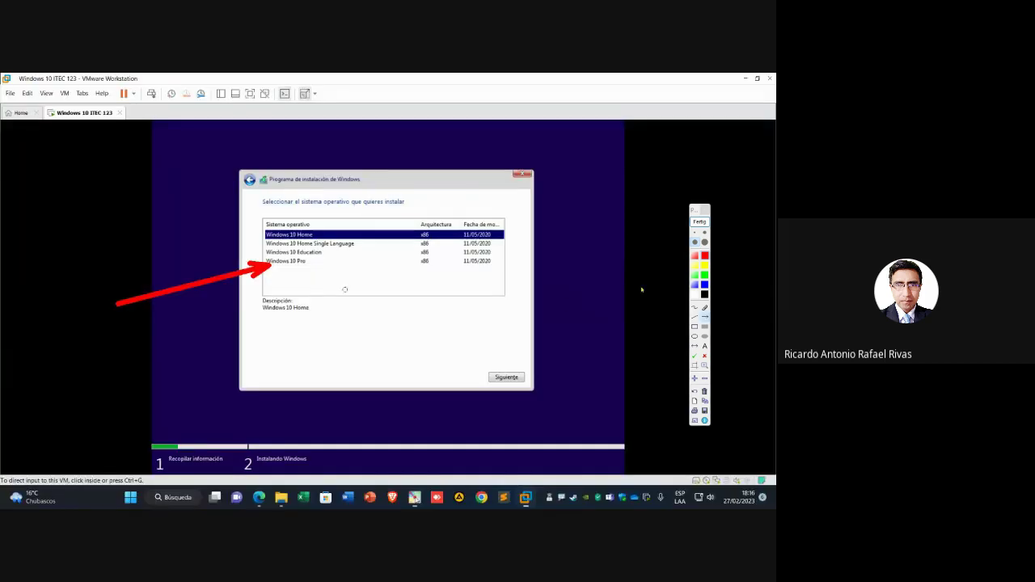
click(694, 223)
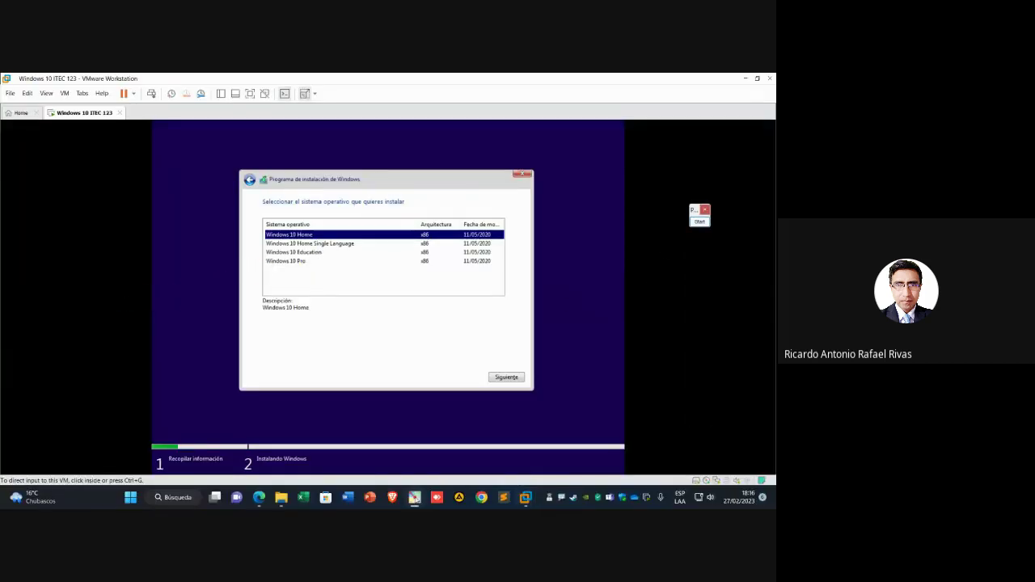
click(298, 262)
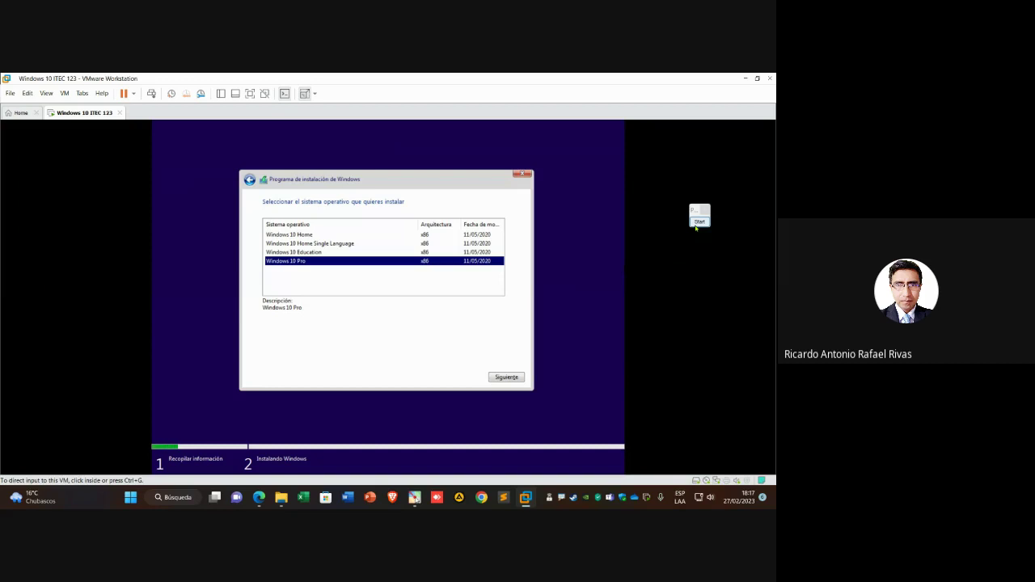
Annotate the Siguiente button, clear the arrow, and continue setup with Windows 10 Pro
click(699, 222)
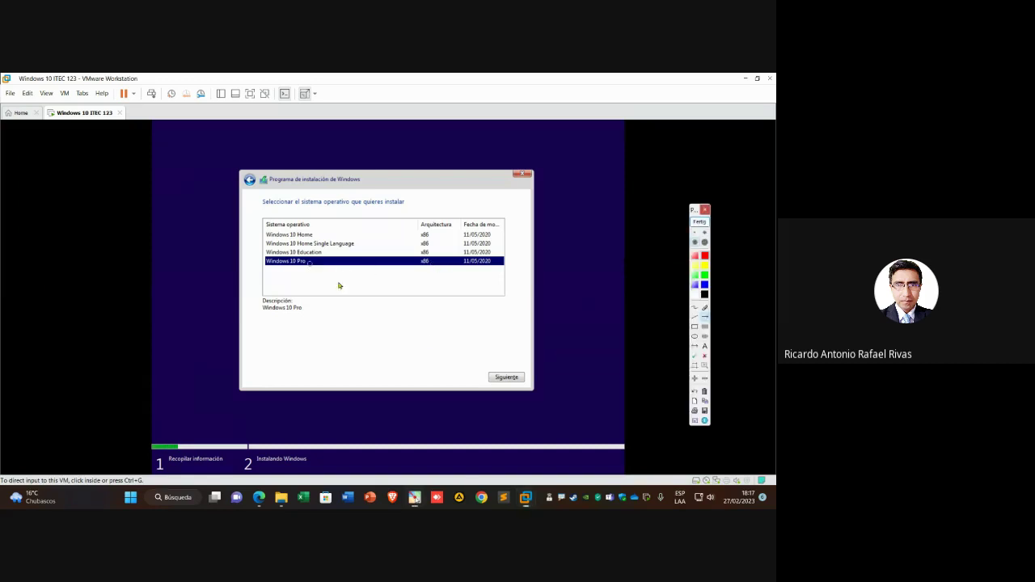
drag(309, 262, 486, 370)
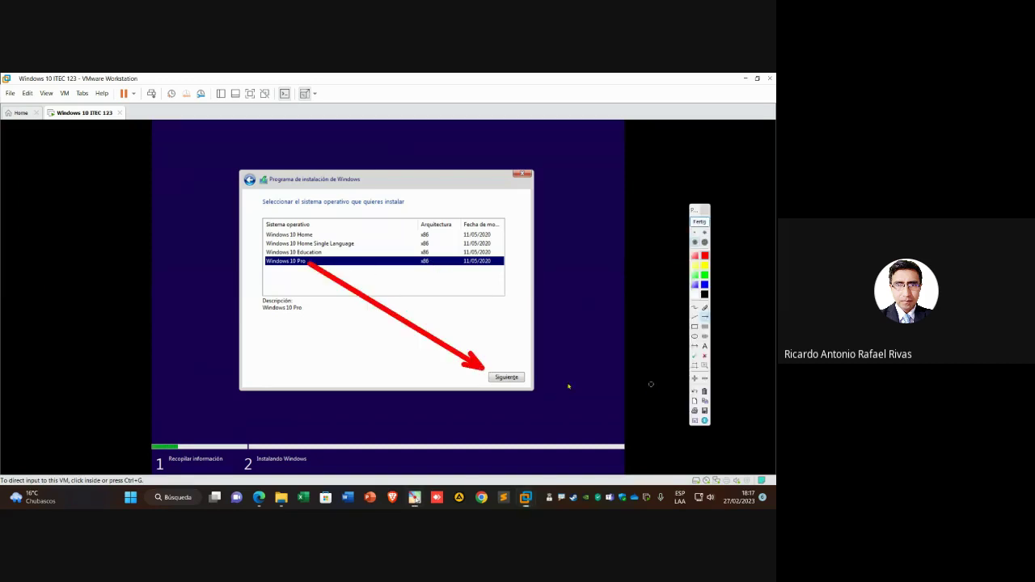
scroll(524, 381, up, 1)
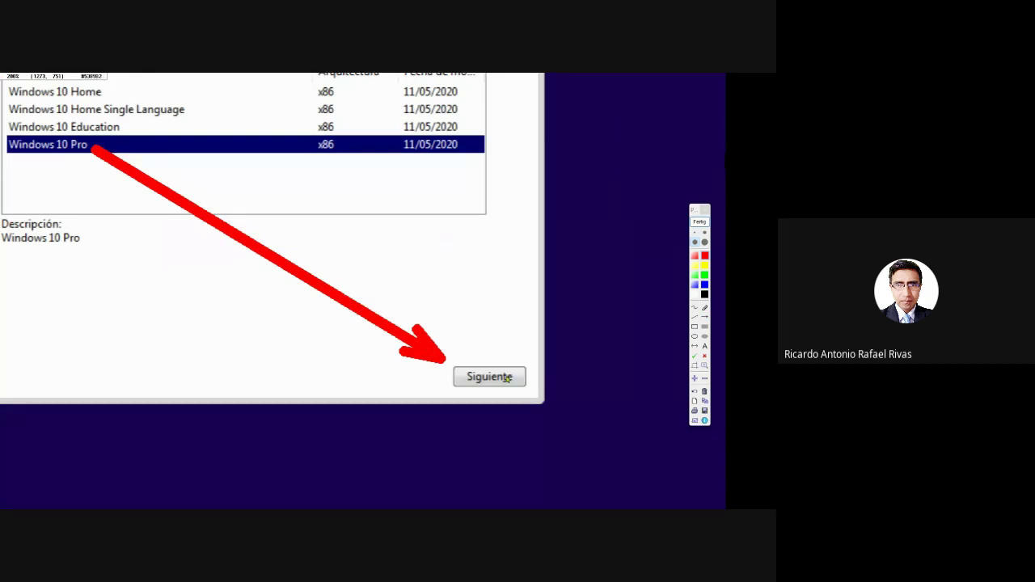
scroll(505, 378, down, 1)
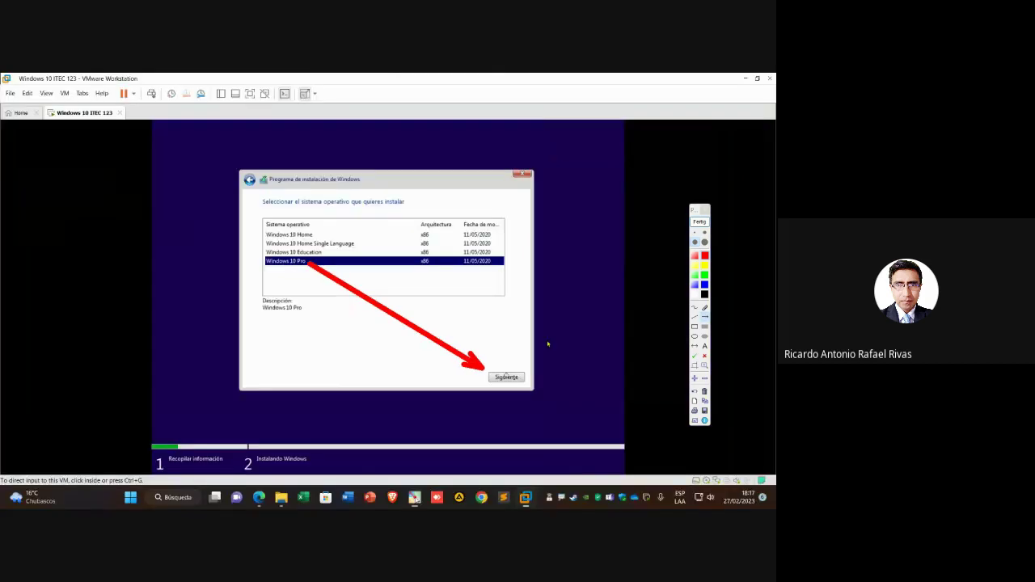
click(700, 221)
click(508, 378)
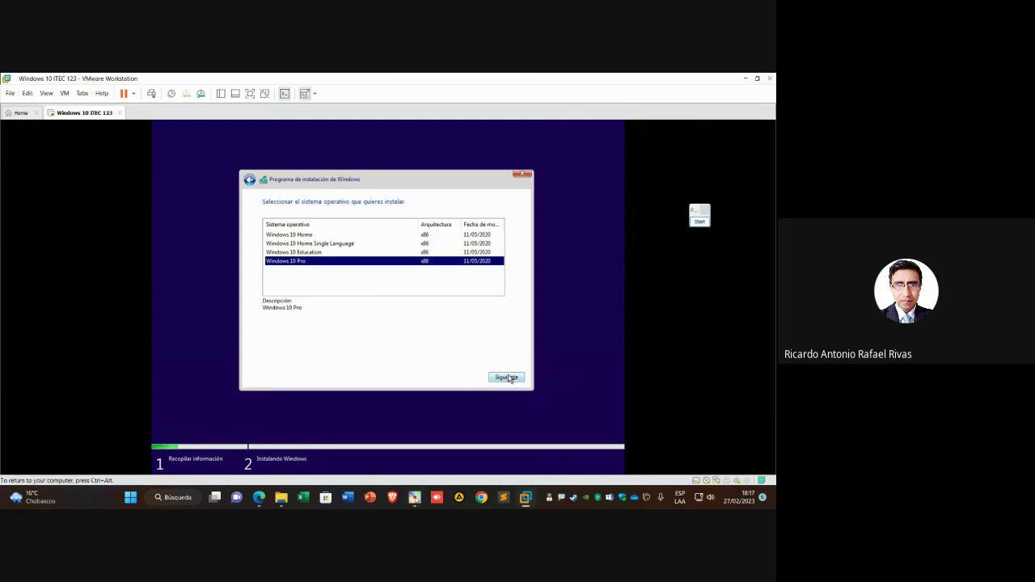
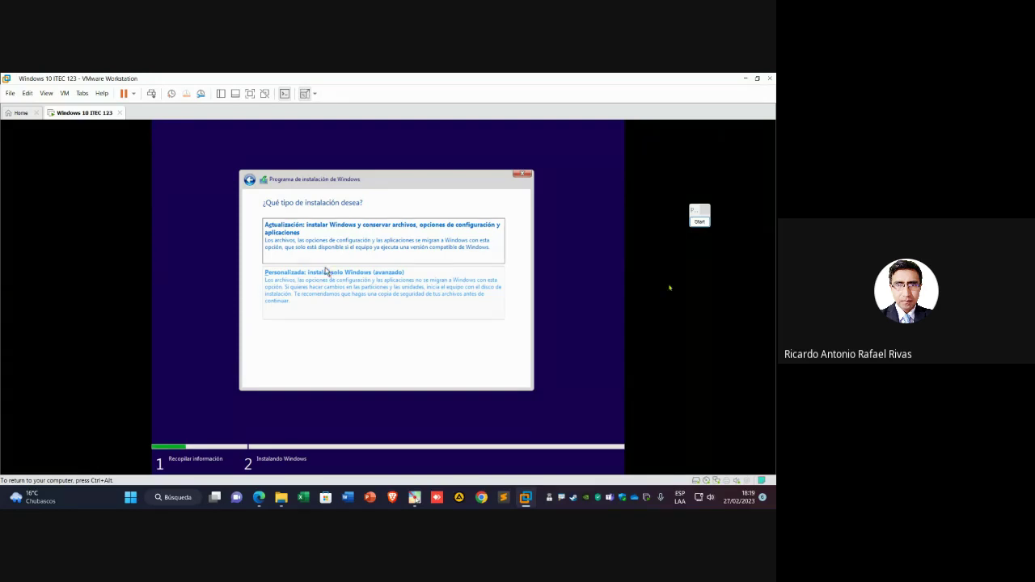
Draw a red Epic Pen arrow at the custom install option, clear it, then choose 'Personalizada: instalar solo Windows (avanzado)'
key(ctrl+alt)
click(702, 223)
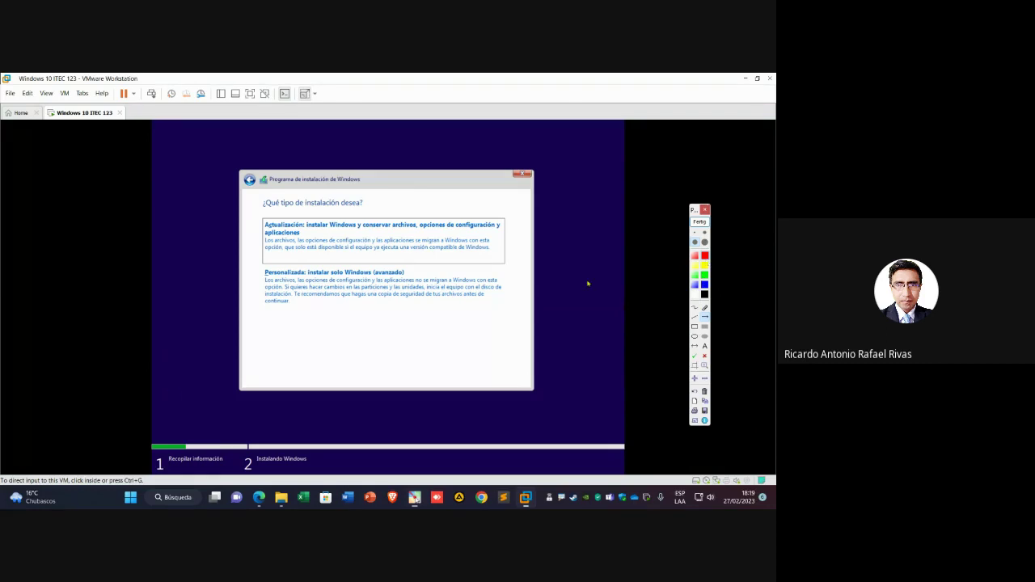
drag(175, 384, 261, 297)
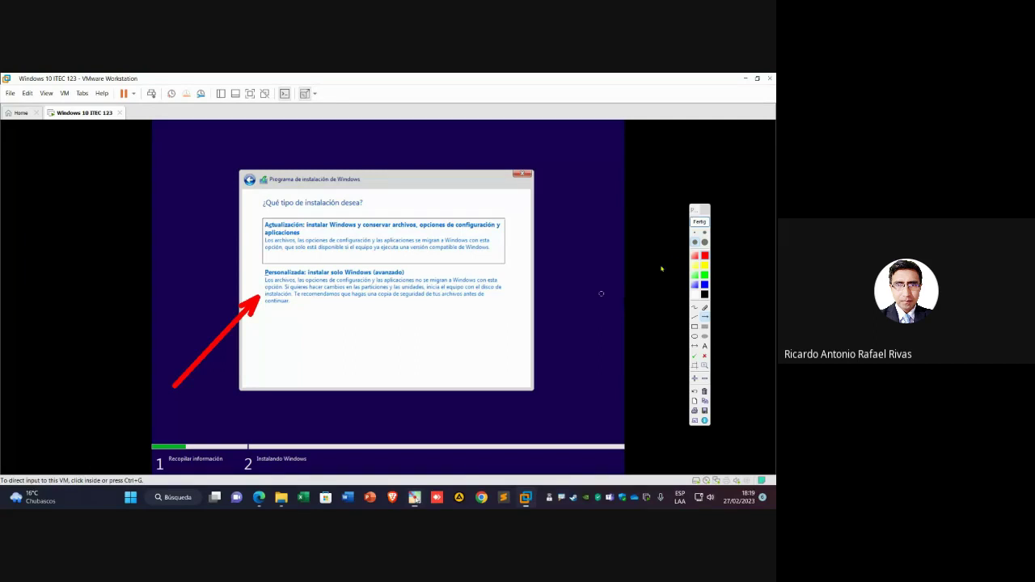
click(699, 221)
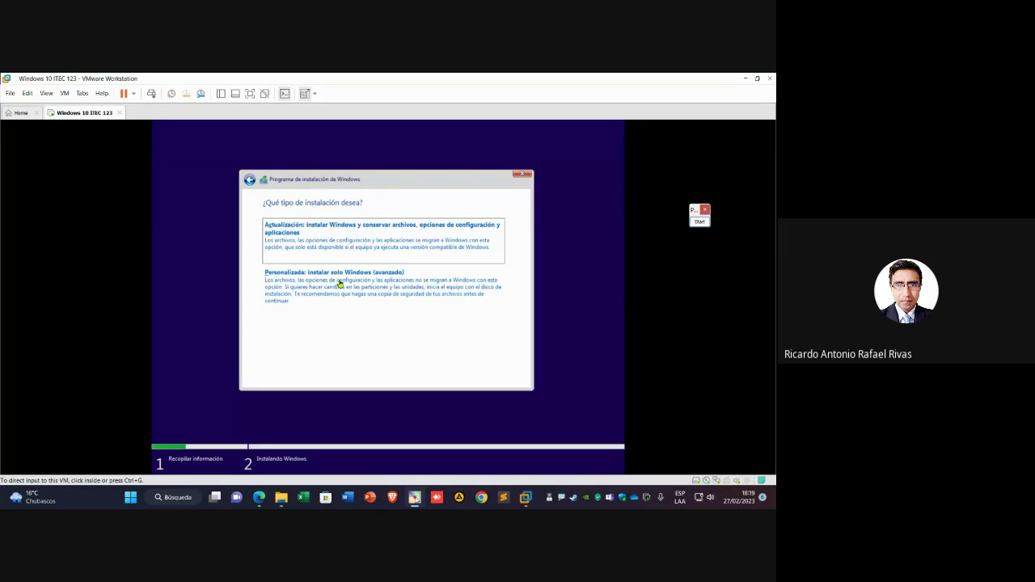
click(340, 285)
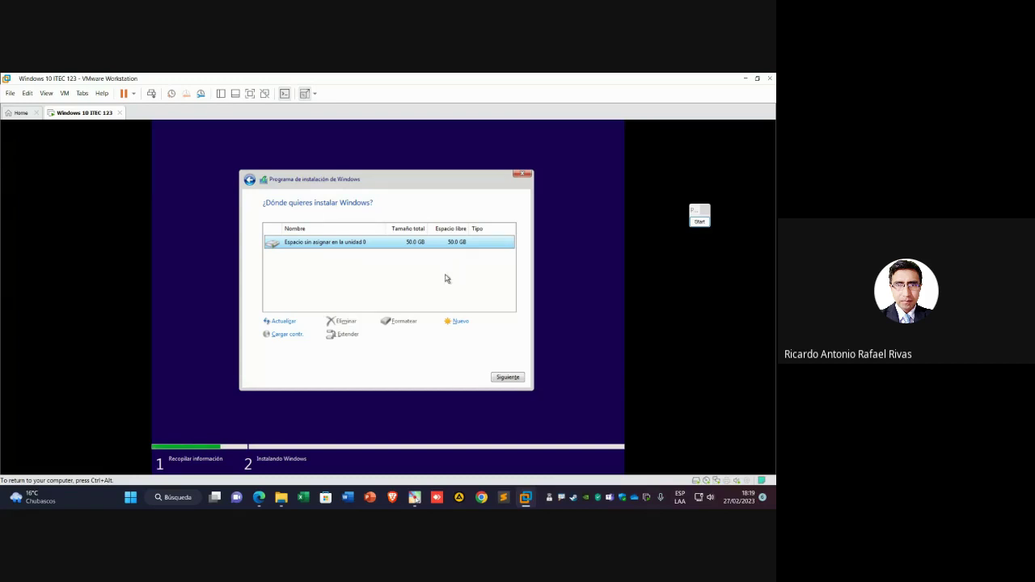
key(ctrl+alt)
double_click(396, 78)
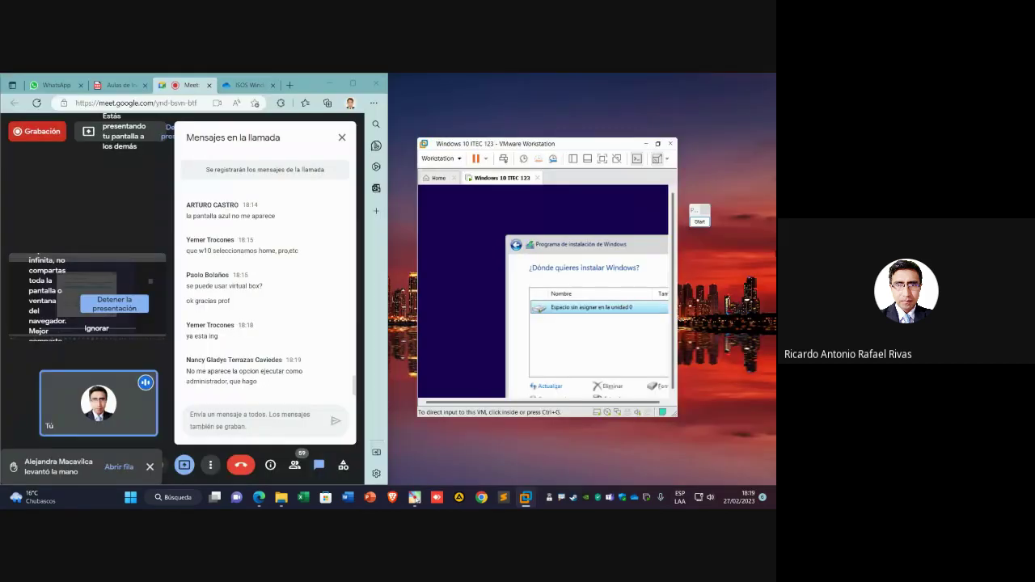
double_click(526, 143)
click(676, 298)
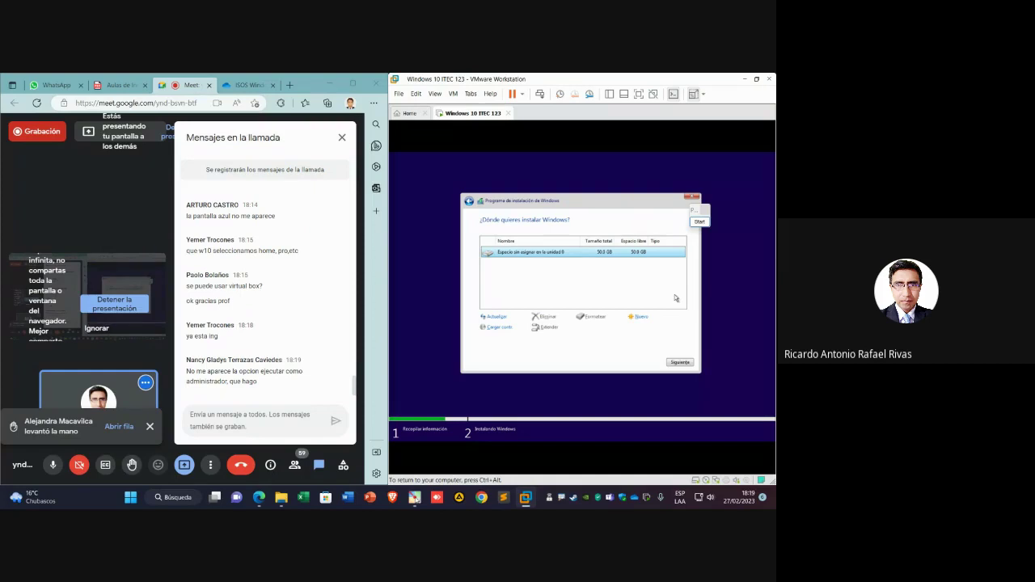
key(ctrl+alt)
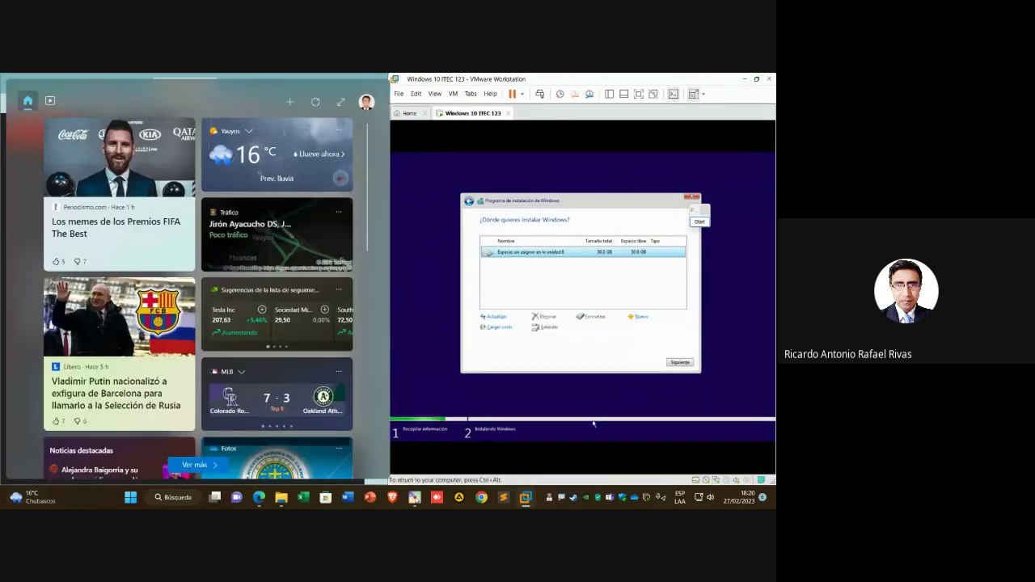
click(437, 402)
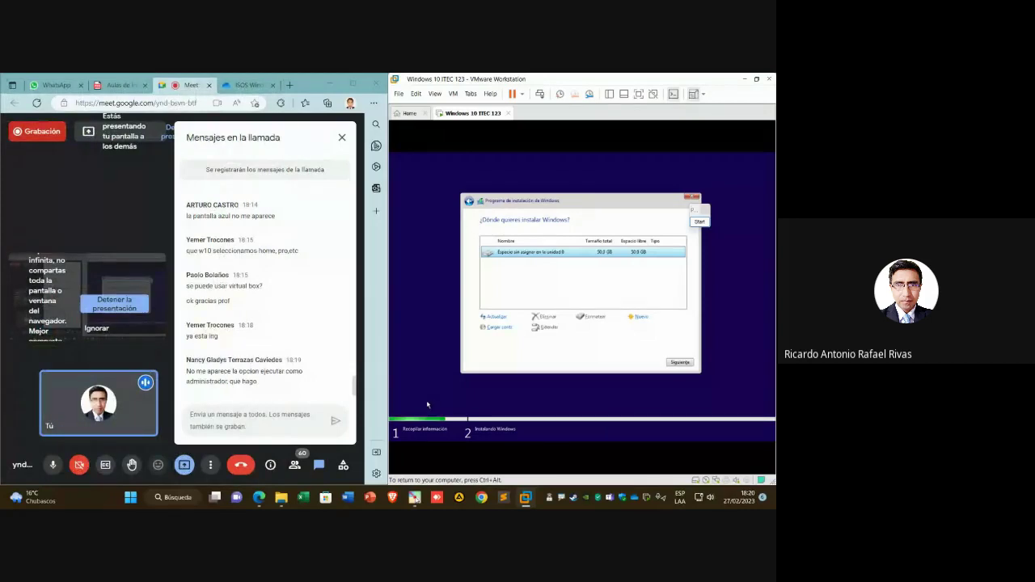
key(ctrl+alt)
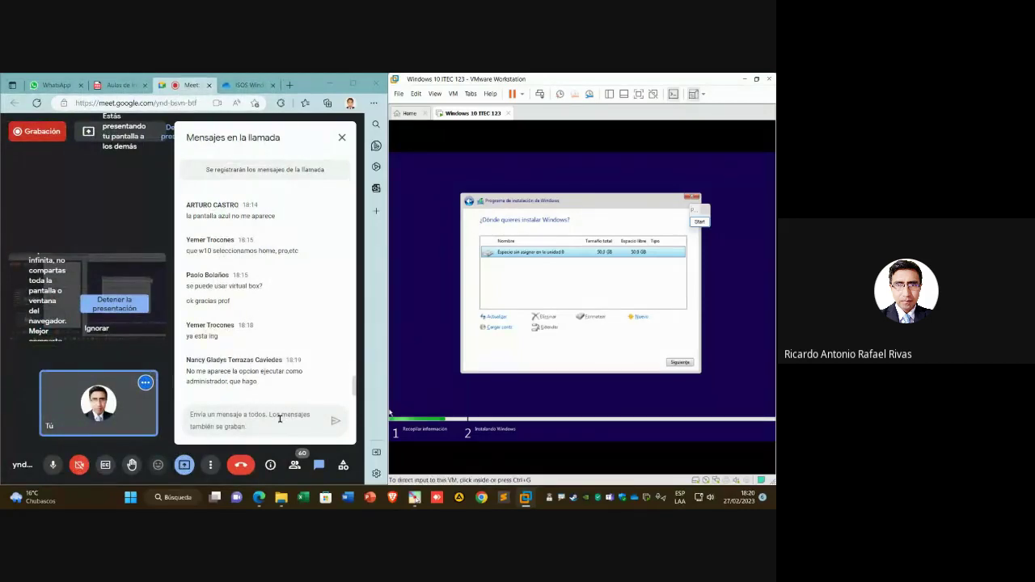
click(277, 419)
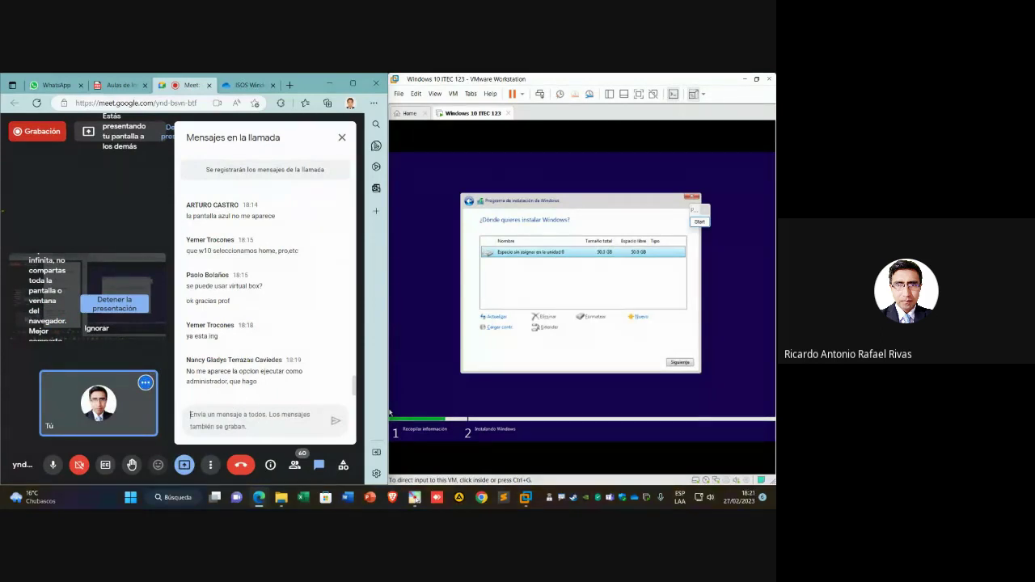
click(50, 467)
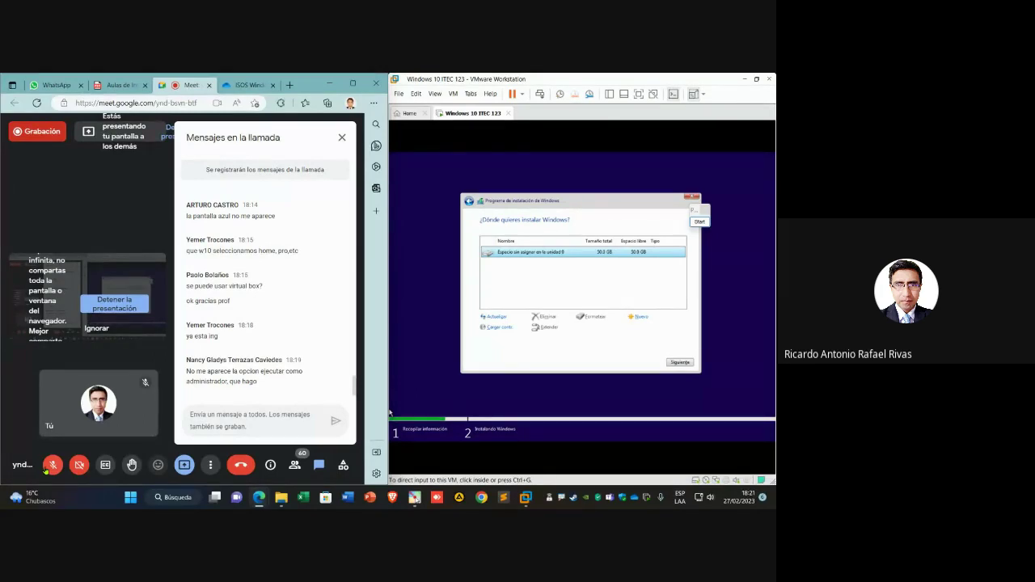
click(52, 465)
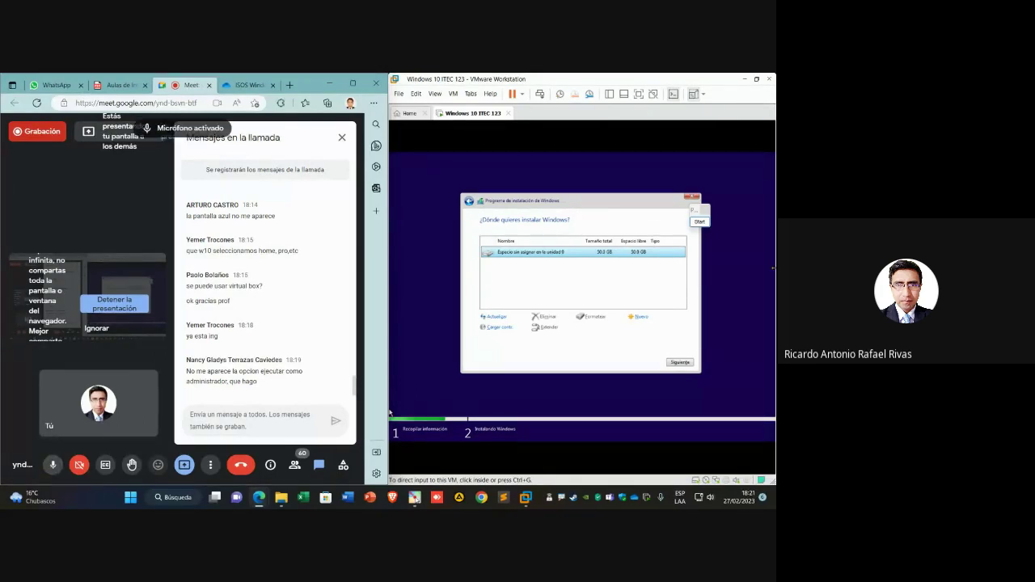
click(755, 80)
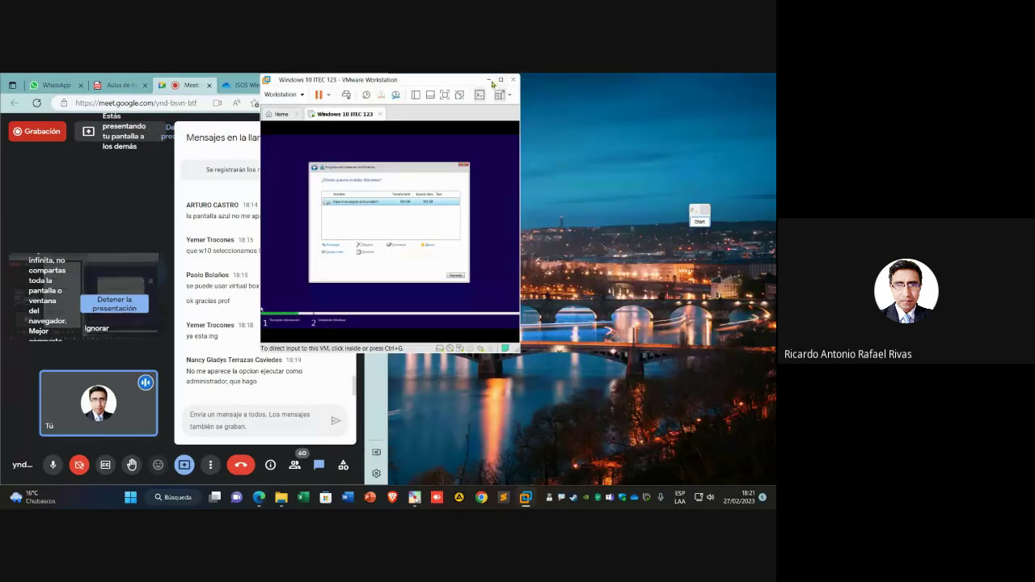
click(501, 79)
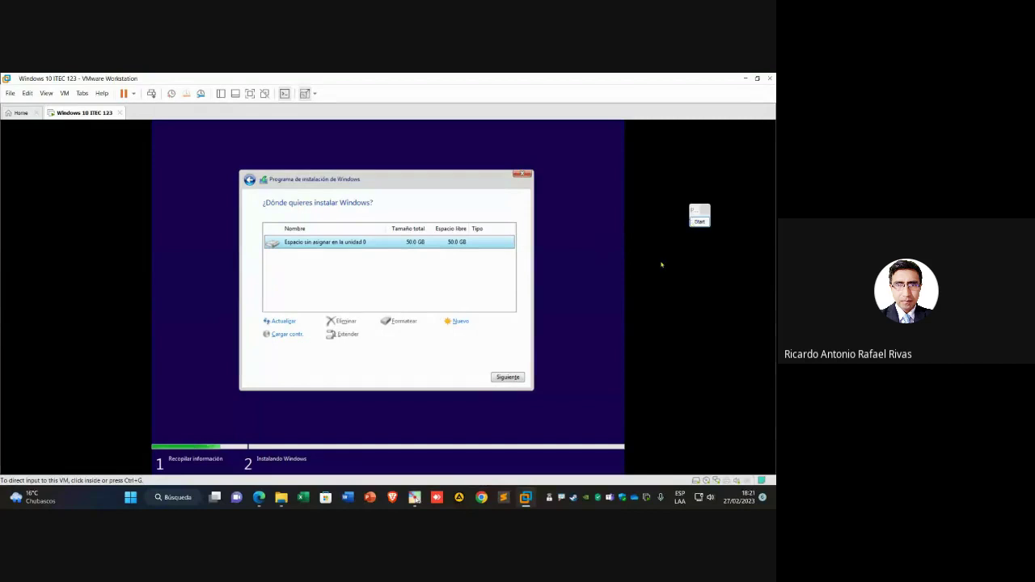
click(699, 221)
drag(554, 327, 421, 252)
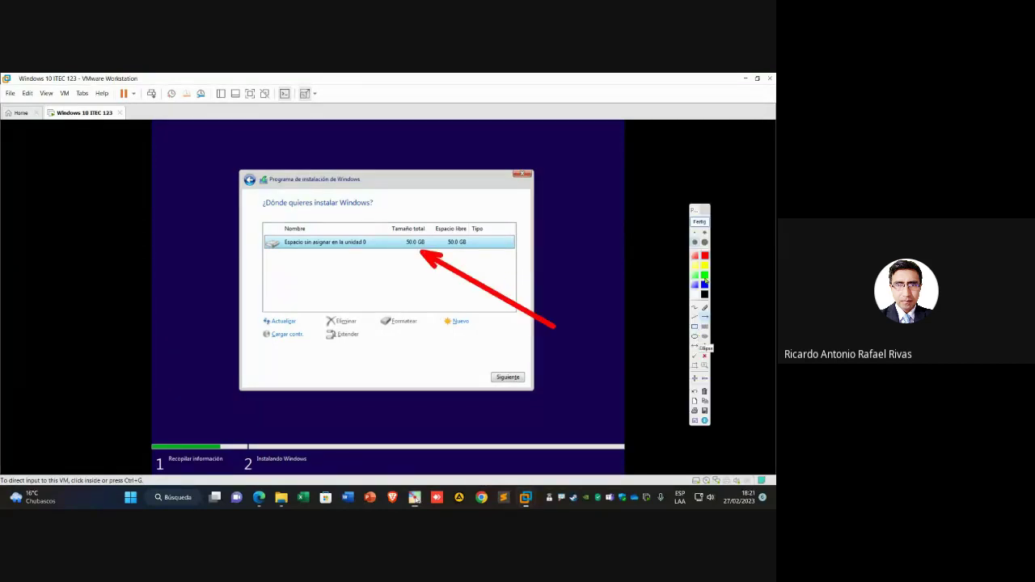
click(696, 335)
mouse_move(245, 231)
mouse_down()
mouse_move(558, 259)
mouse_move(515, 260)
mouse_up()
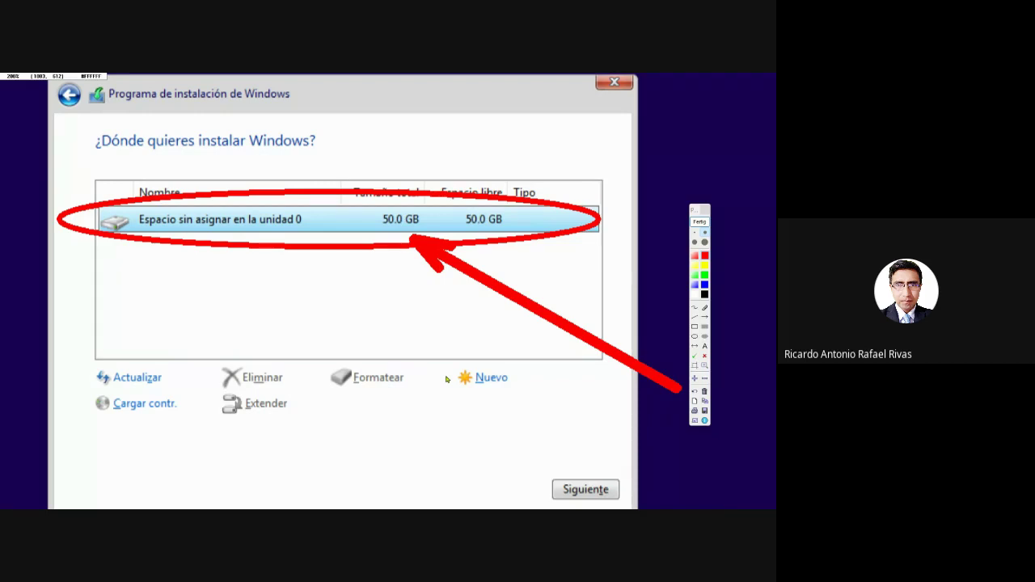
key(super+Escape)
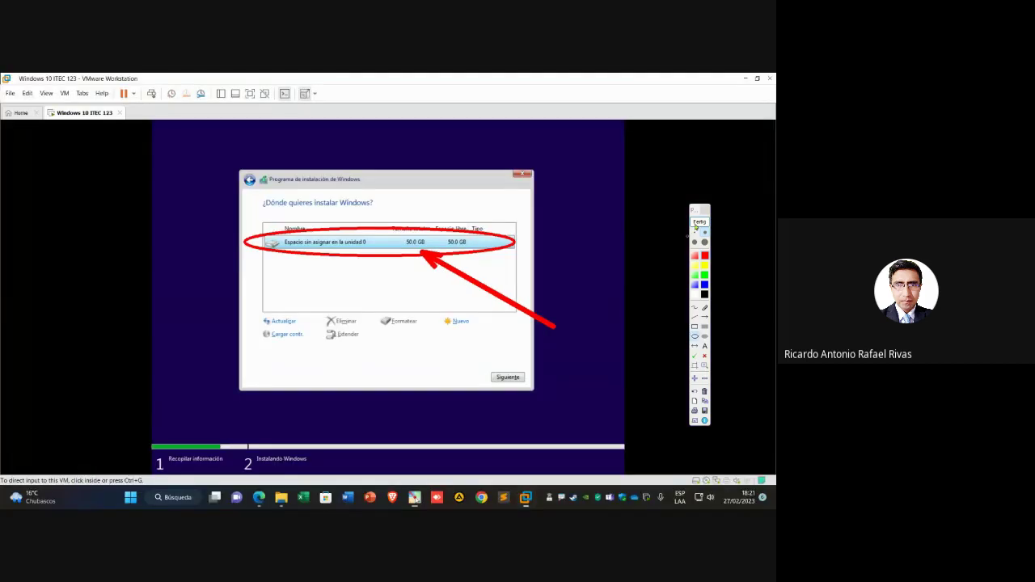
click(699, 222)
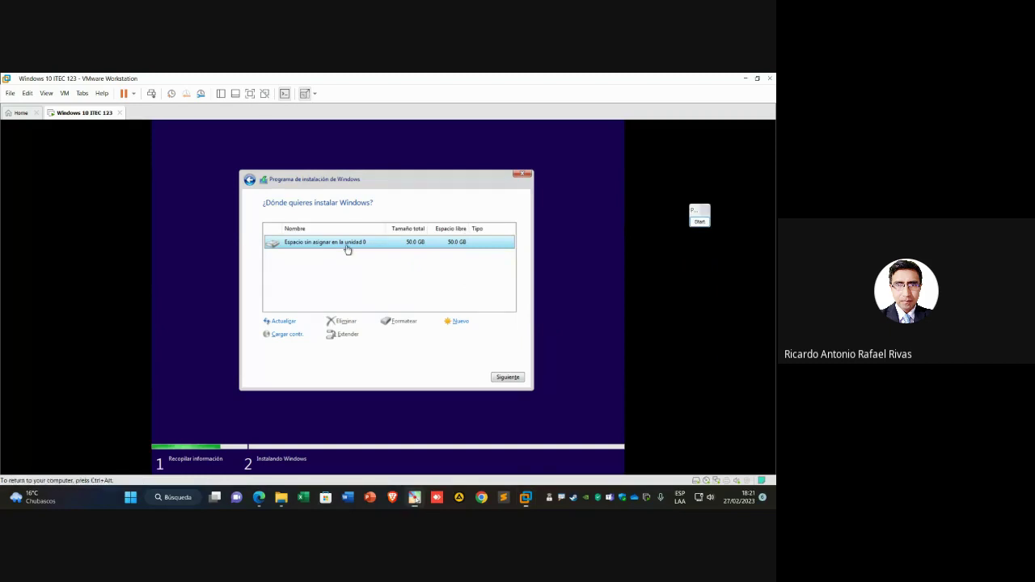
mouse_move(698, 283)
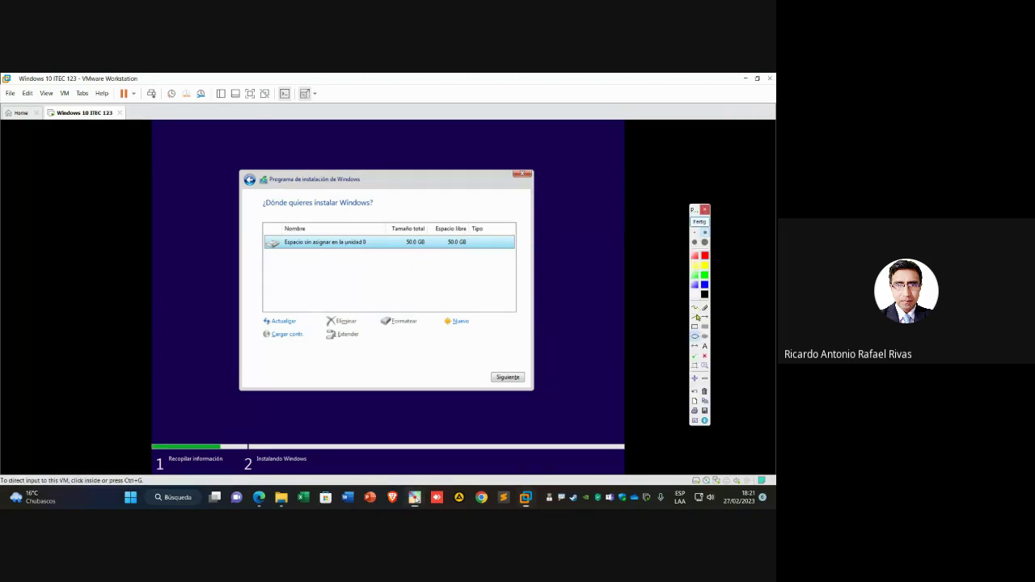
click(704, 316)
drag(396, 251, 455, 313)
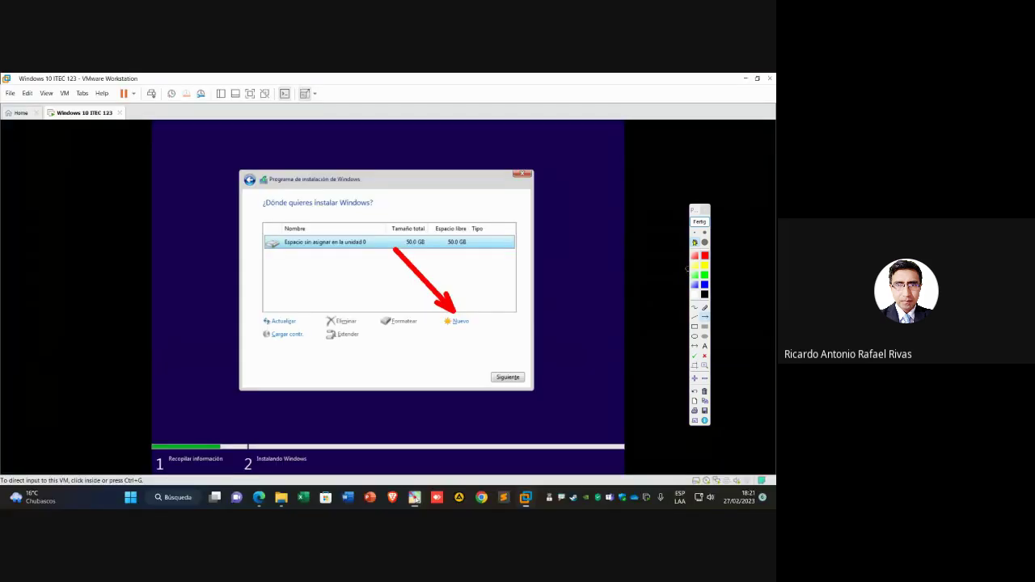
click(697, 224)
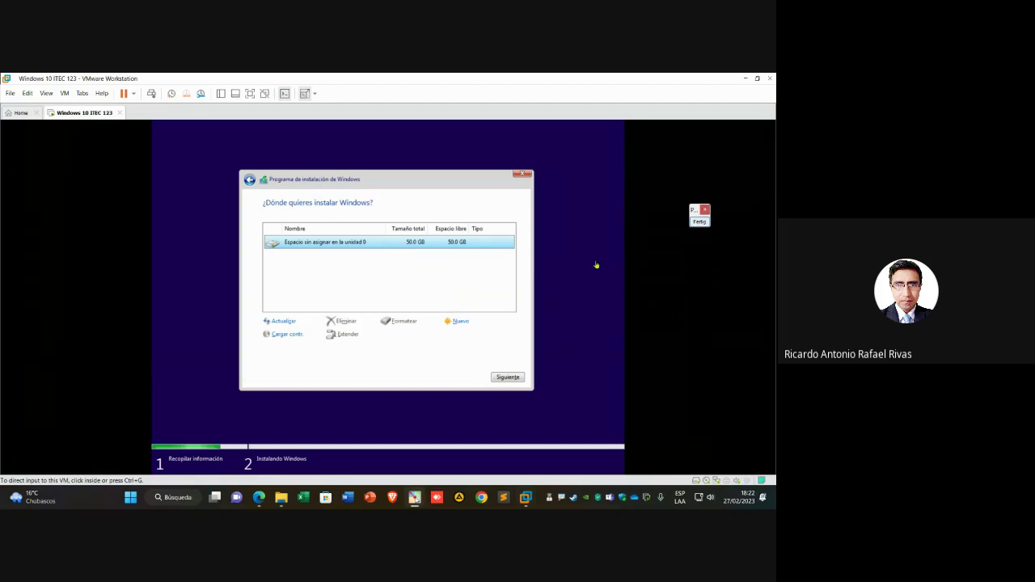
Create a new 51200 MB partition and accept the extra system partitions
click(458, 321)
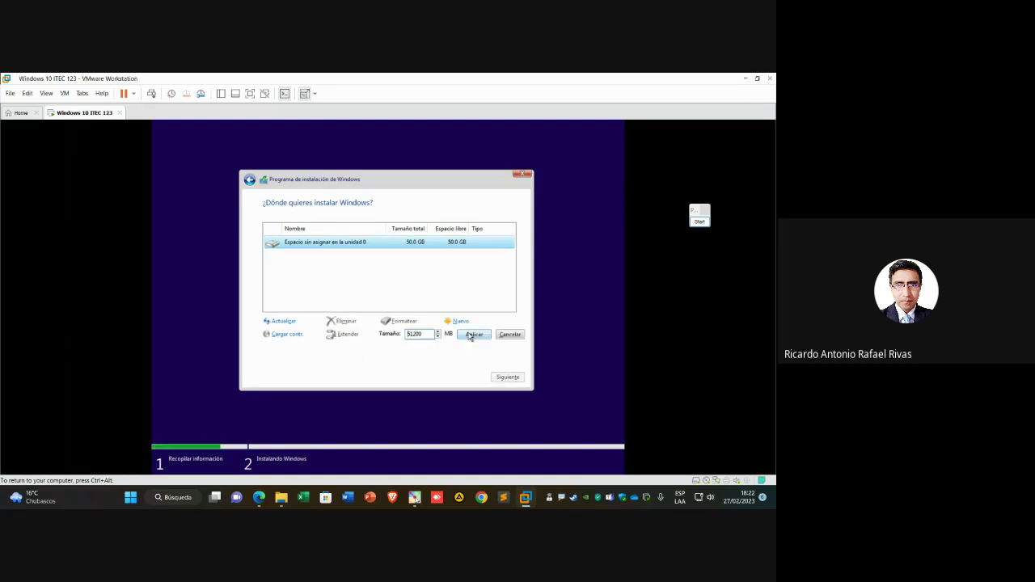
click(461, 335)
click(479, 334)
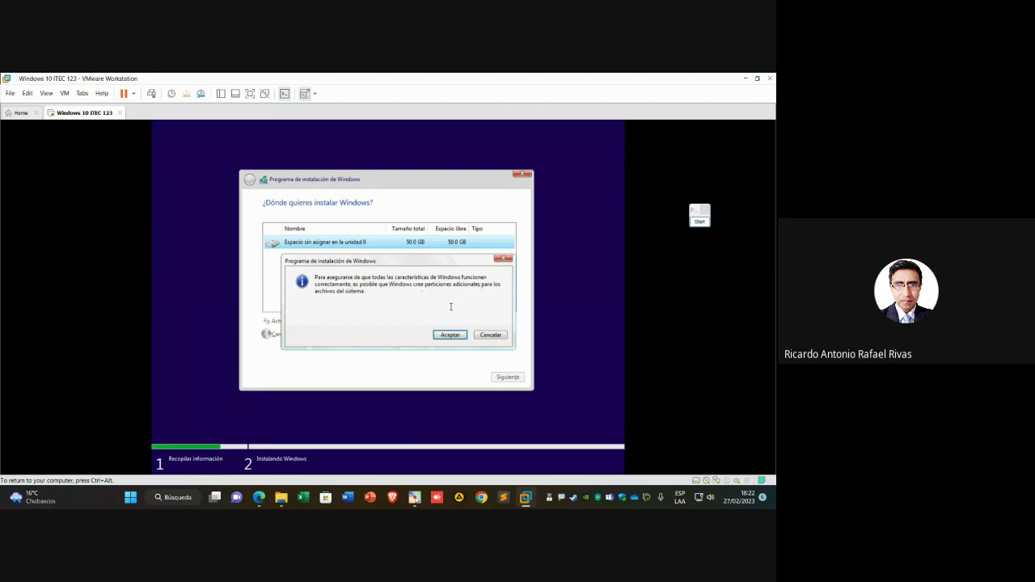
click(447, 335)
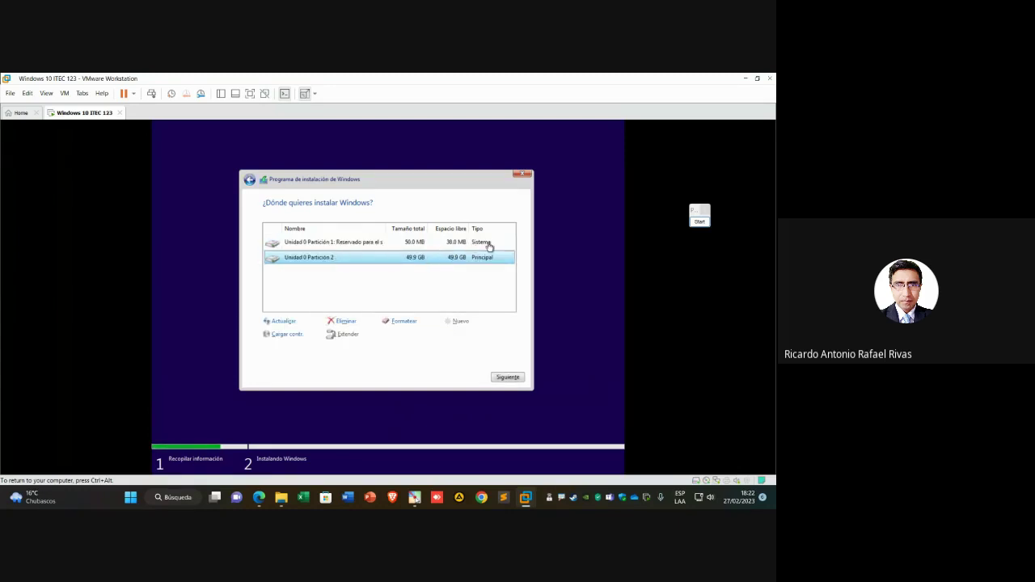
Select Unidad 0 Partición 2 and start installing Windows on it
click(489, 244)
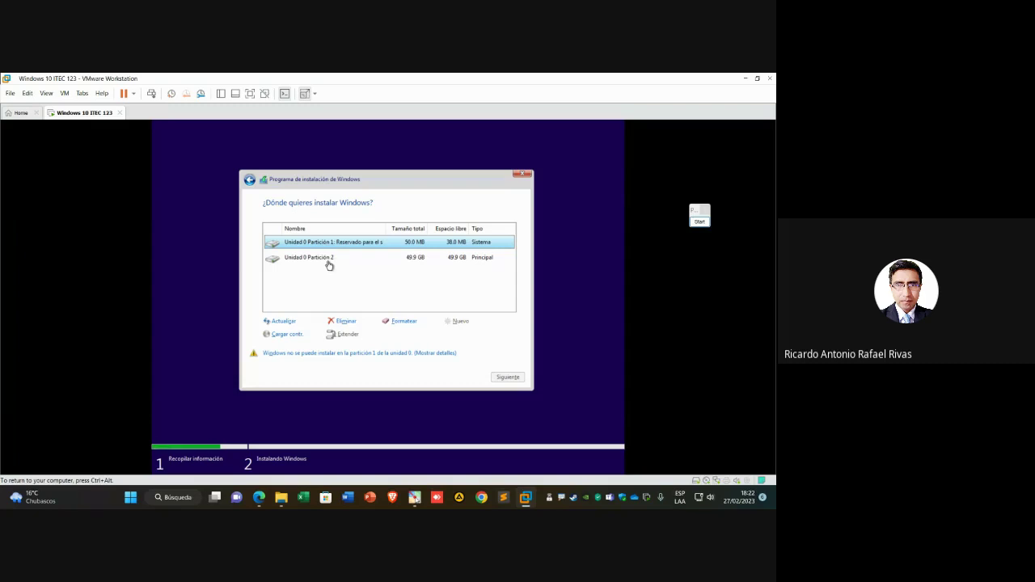
click(329, 267)
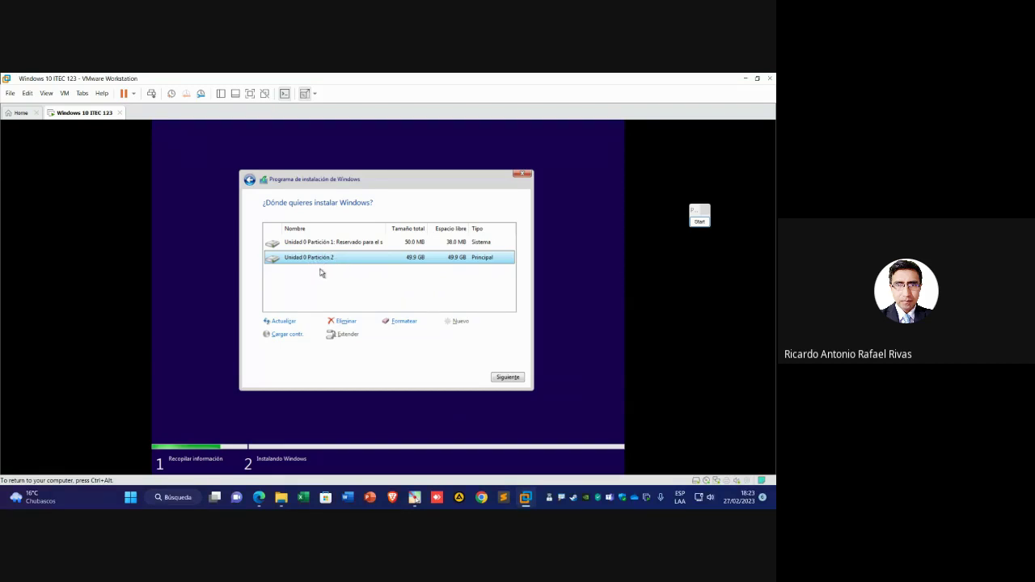
click(506, 377)
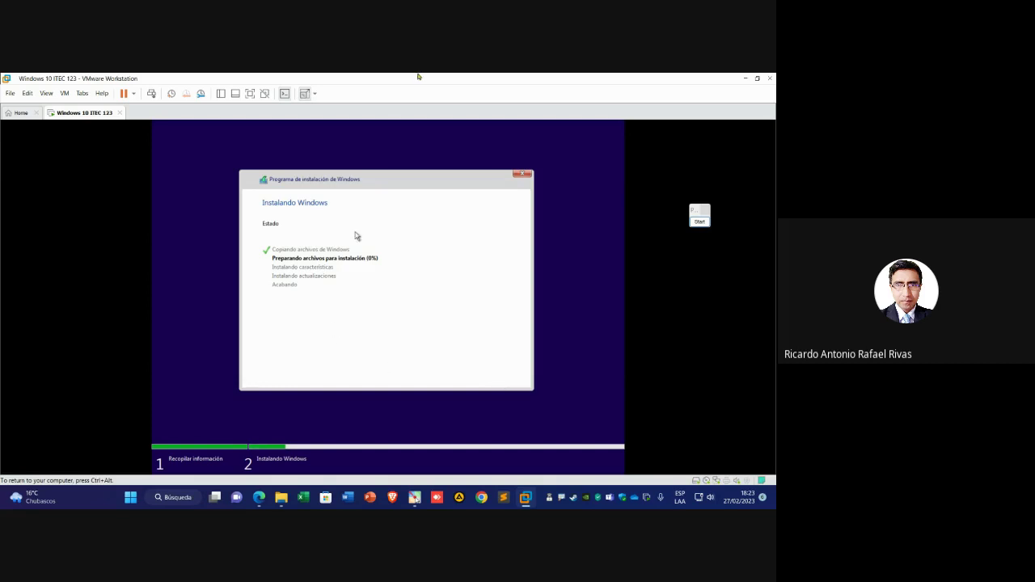
Snap VMware to the right half beside Meet and stop presenting the screen to the call
key(super+Down)
key(super+Right)
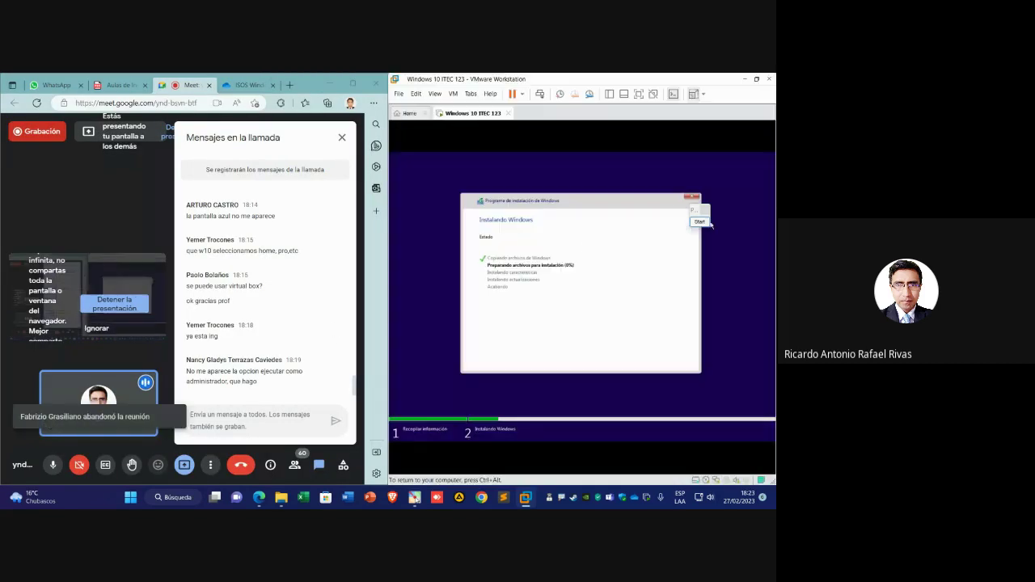
click(237, 424)
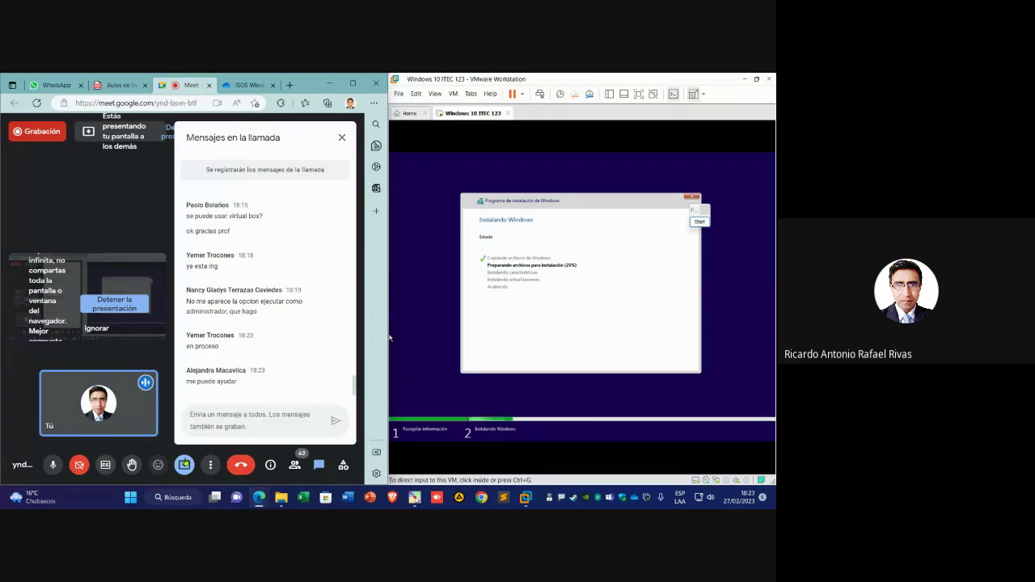
click(240, 431)
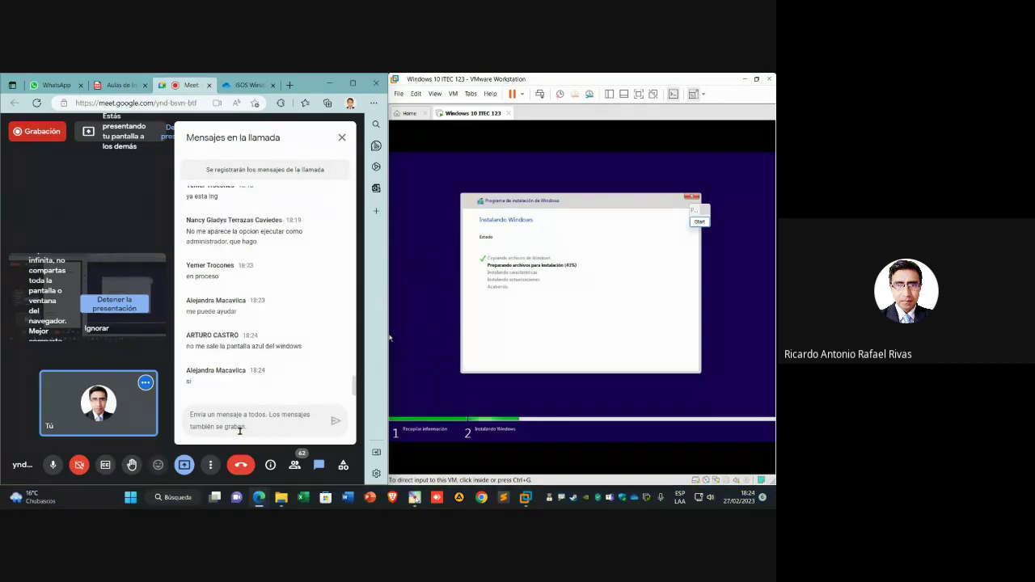
click(185, 464)
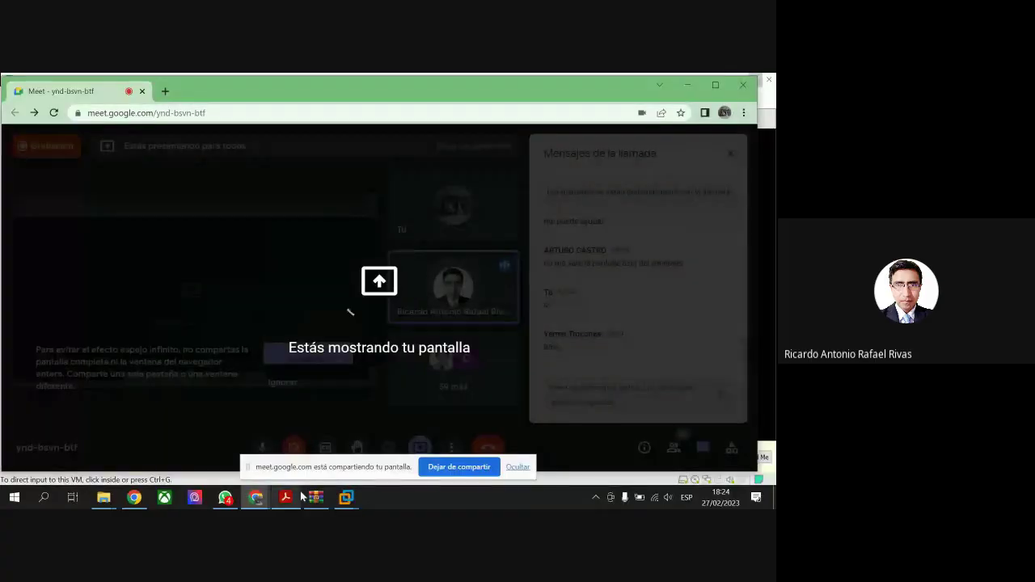
Bring the Windows 10 VM window to the front, then release input from the VM
mouse_move(346, 498)
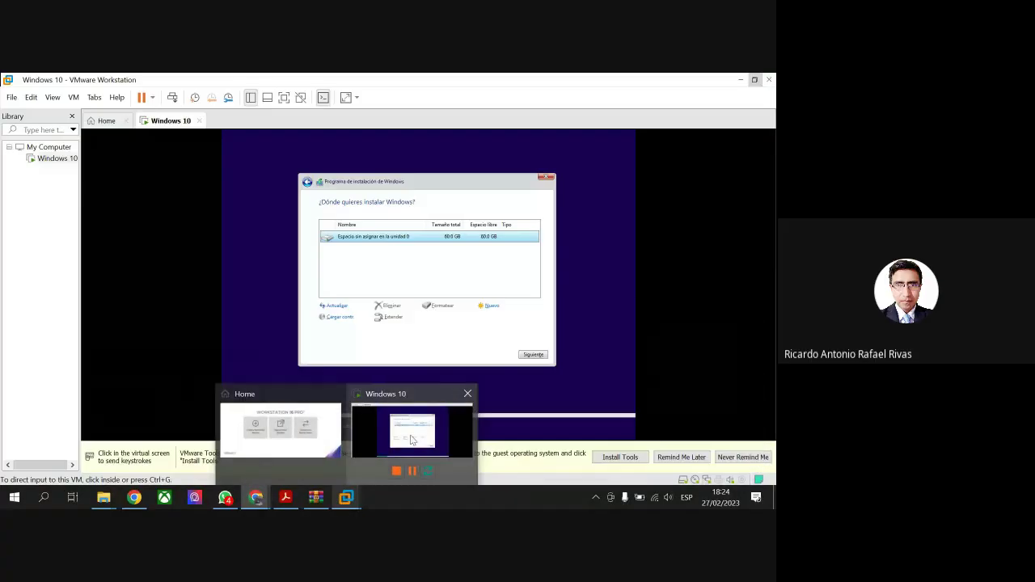
click(416, 431)
click(411, 437)
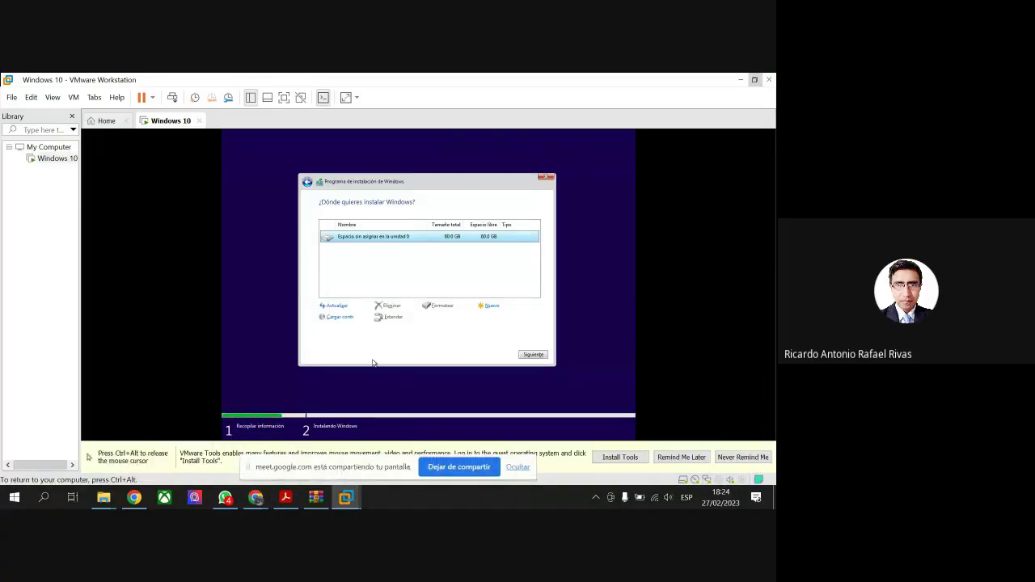
key(ctrl+alt)
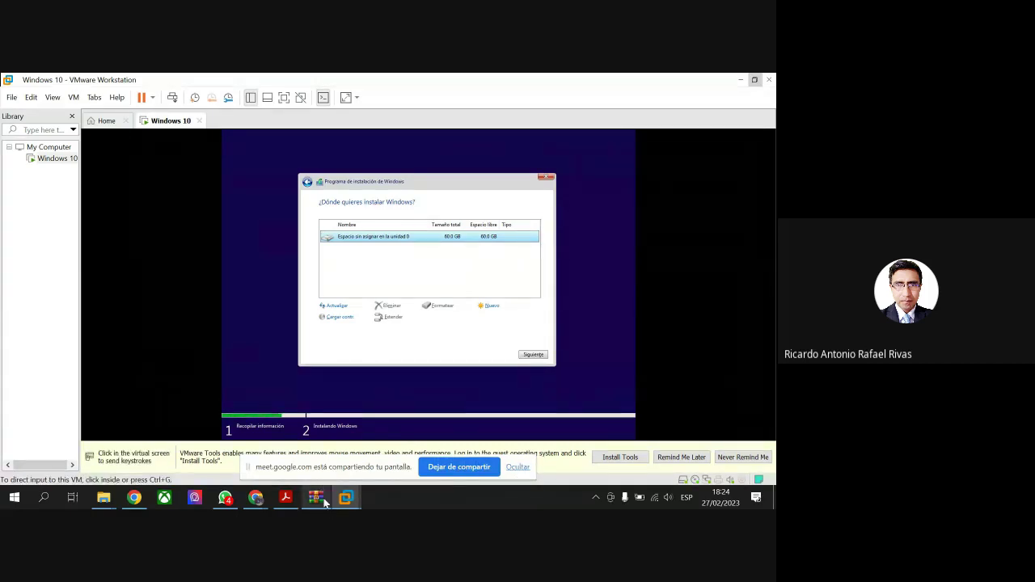
mouse_move(256, 501)
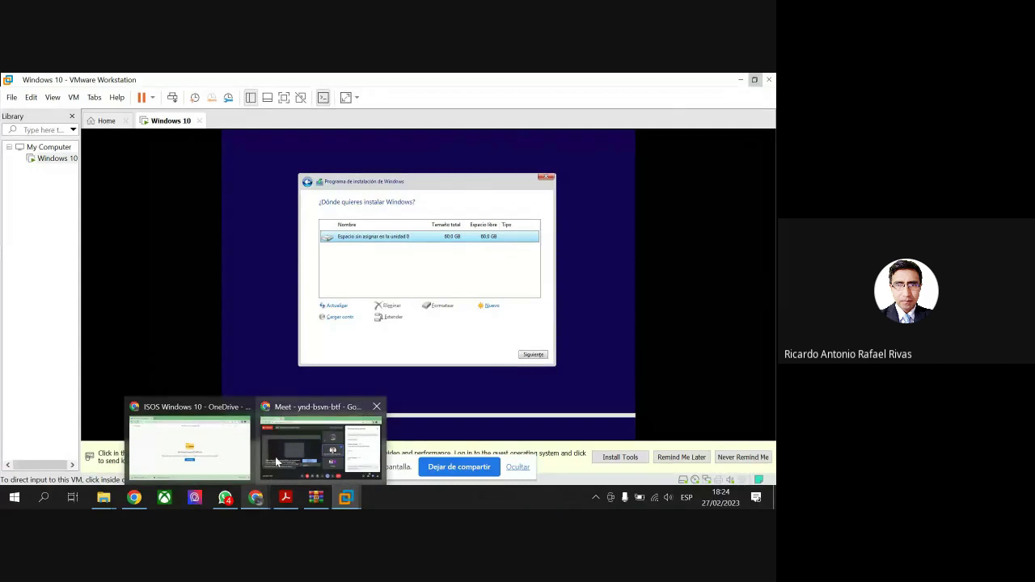
mouse_move(275, 456)
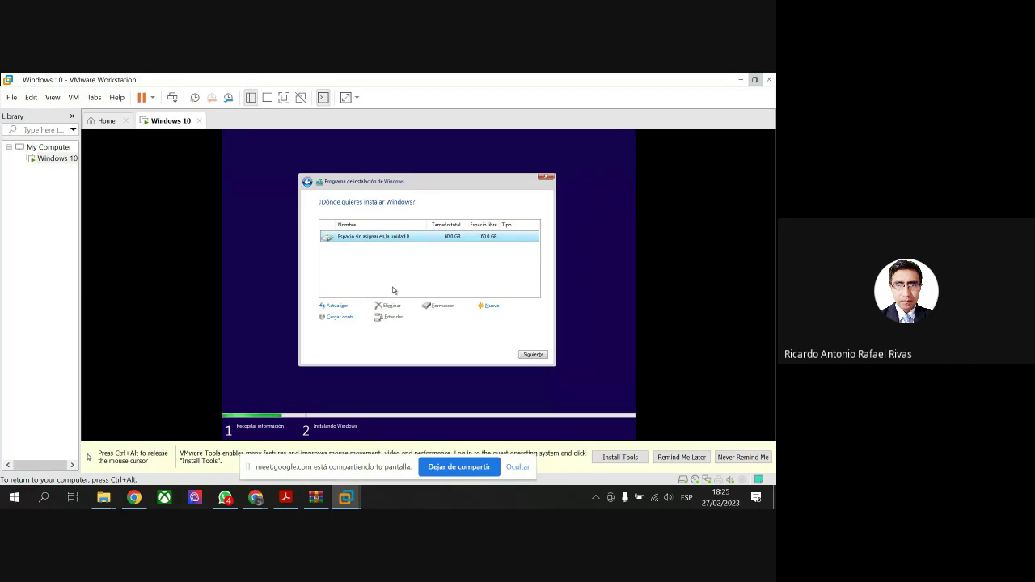
Create a 61440 MB partition, accept the system partitions, and start installing Windows
click(491, 306)
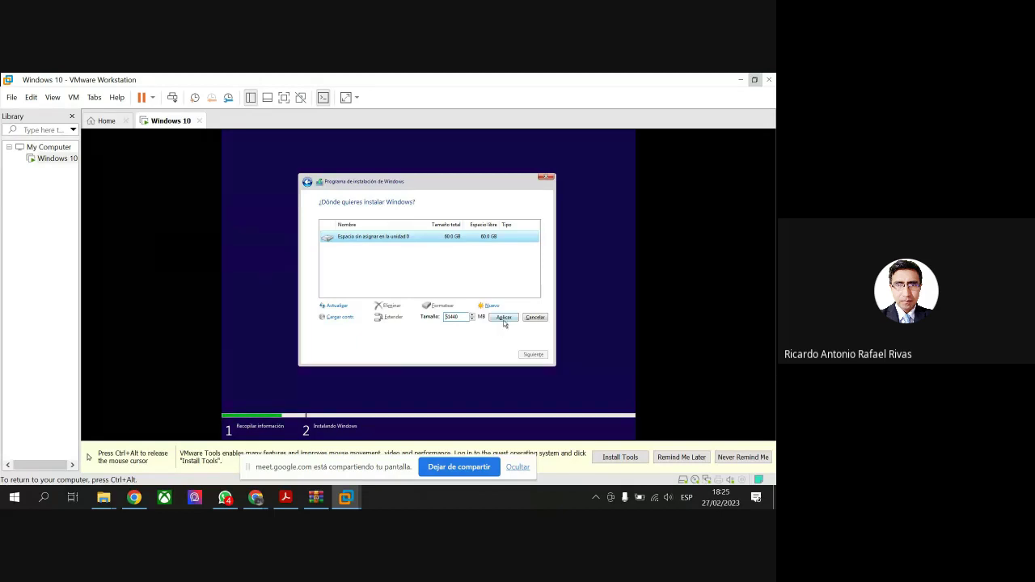
click(505, 318)
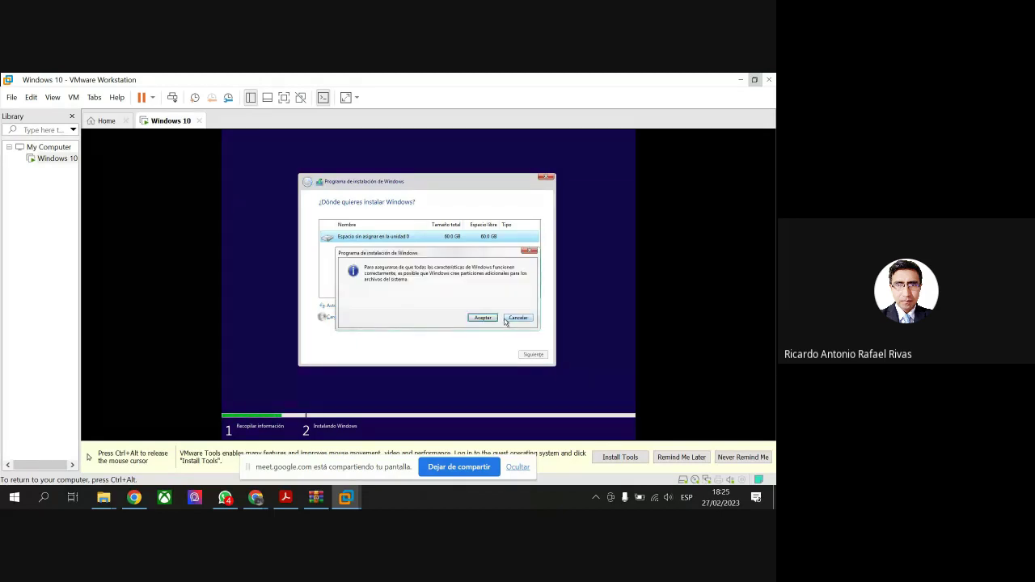
click(482, 318)
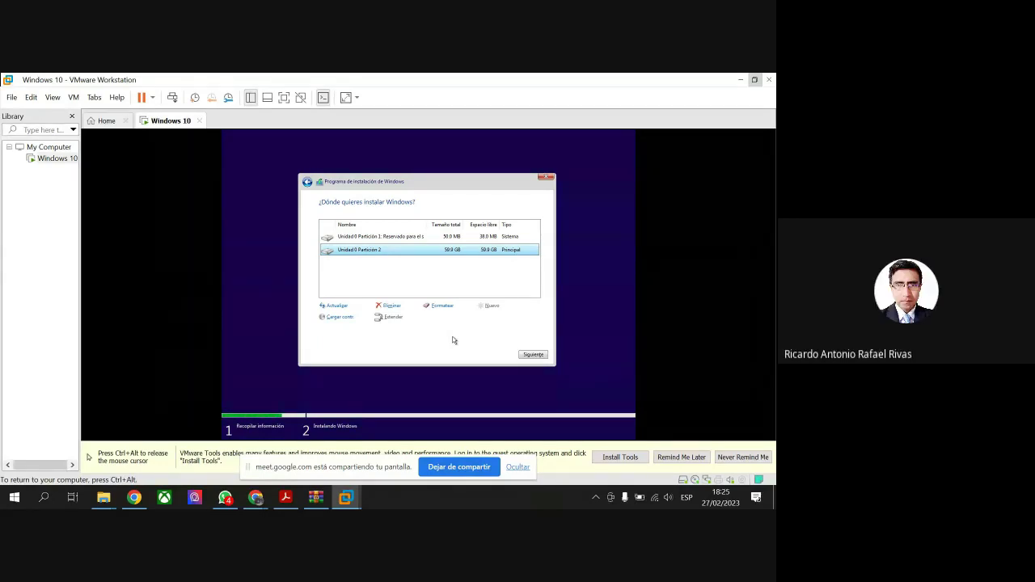
click(531, 355)
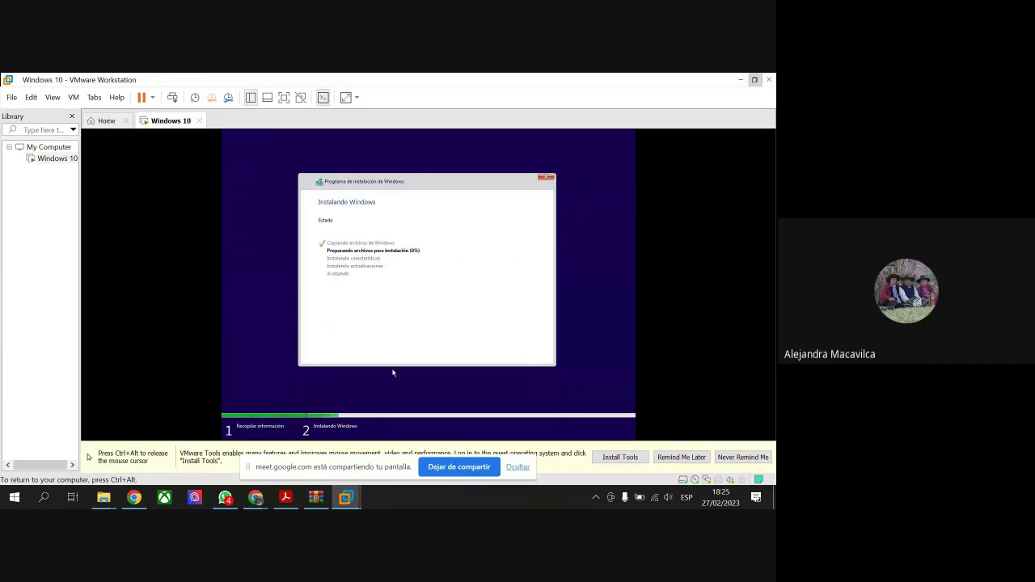
Release the VM's input, hide the screen-sharing notice, and switch to Google Meet
key(ctrl+alt)
click(518, 468)
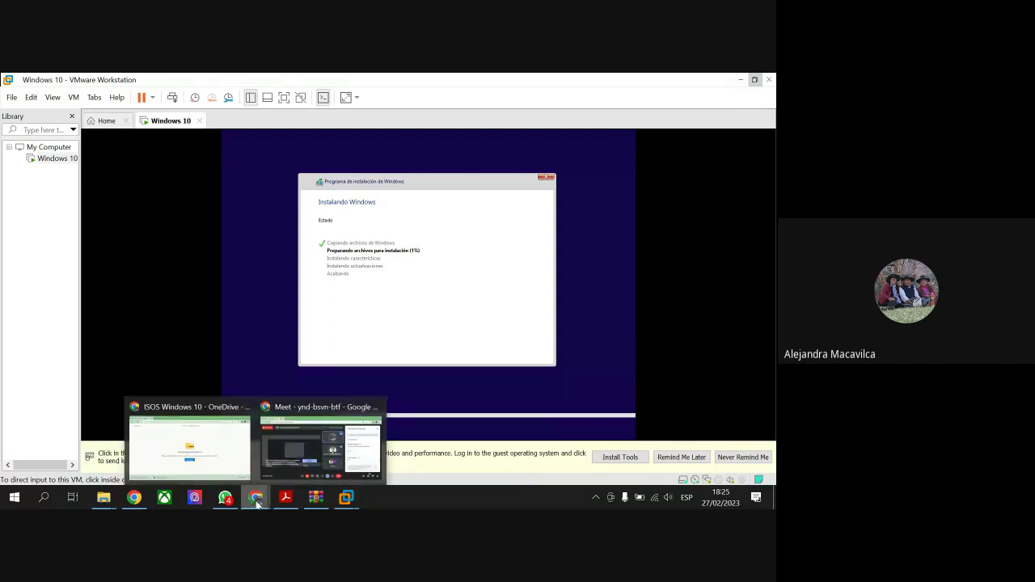
click(307, 451)
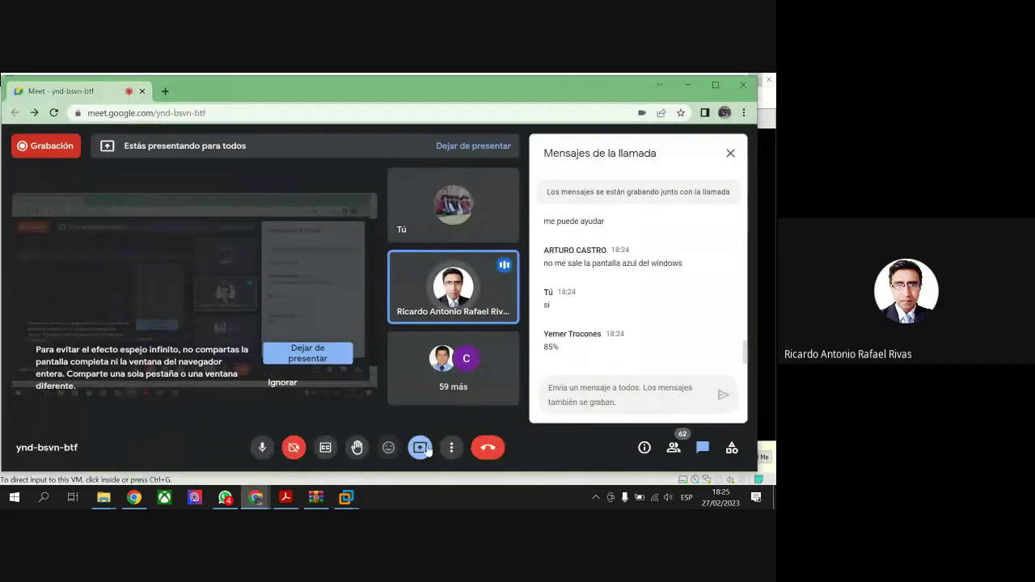
Stop presenting in Google Meet by choosing Dejar de presentar
click(420, 448)
click(482, 410)
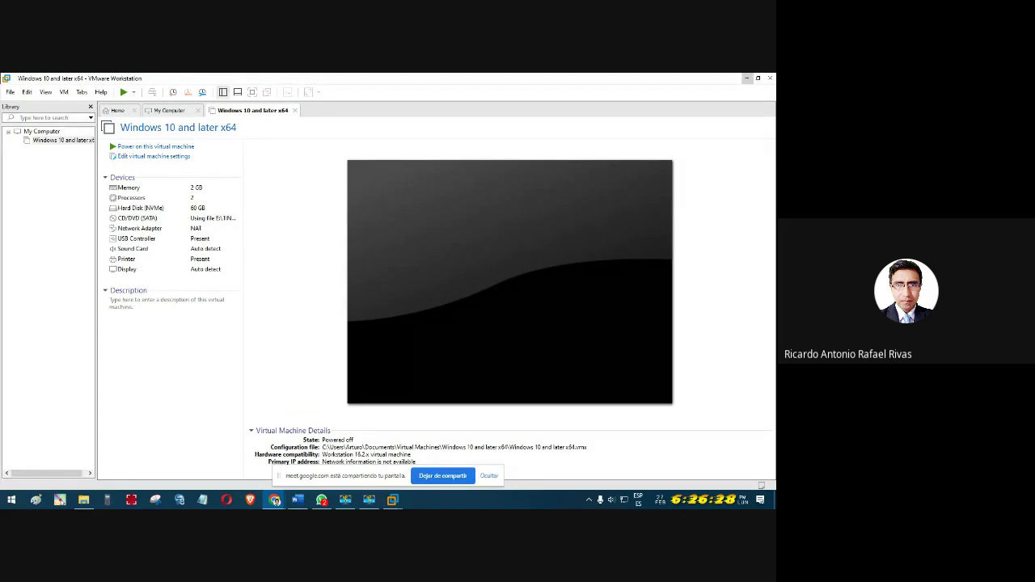
click(489, 476)
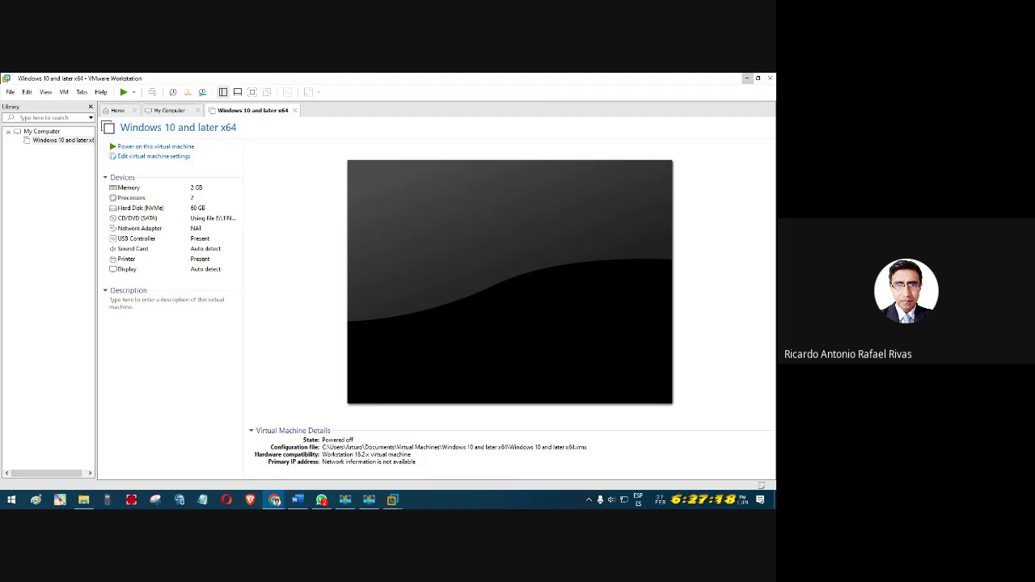
click(112, 147)
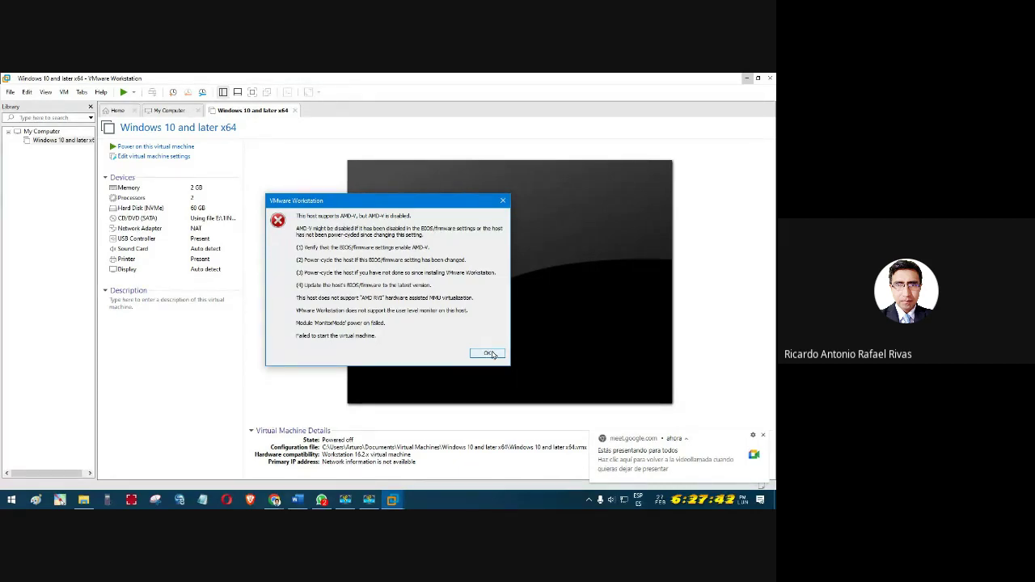
click(489, 354)
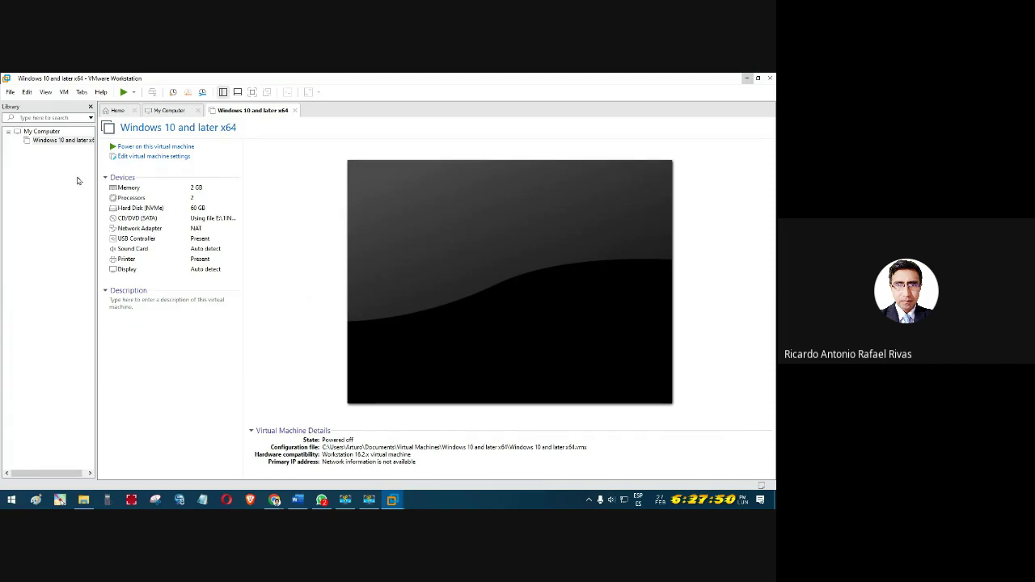
Show the WINDOWS ISO OFFICE ORIGINAL folder and select Windowsmayo2020 x64.iso and x86.iso
click(83, 500)
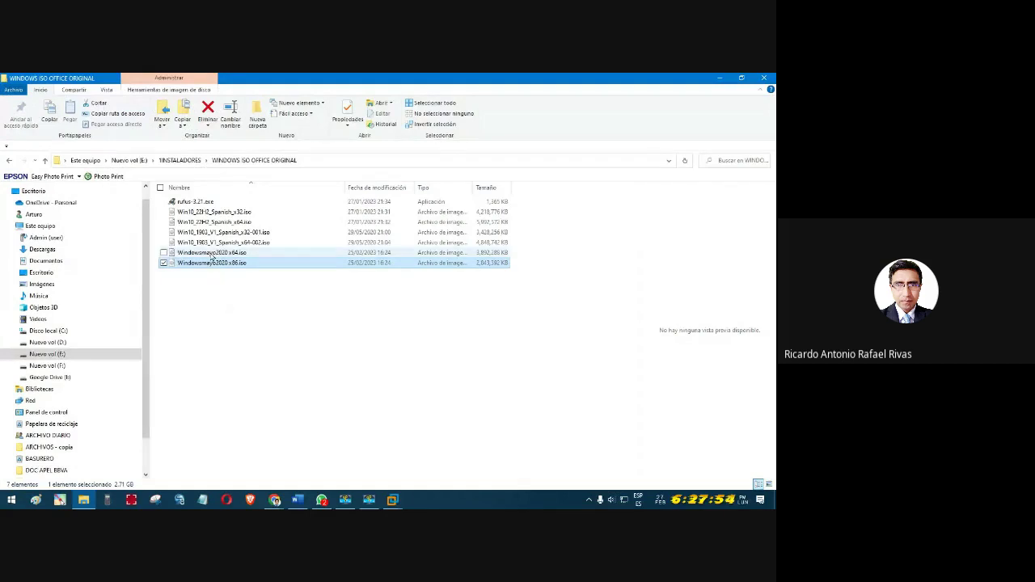
click(212, 255)
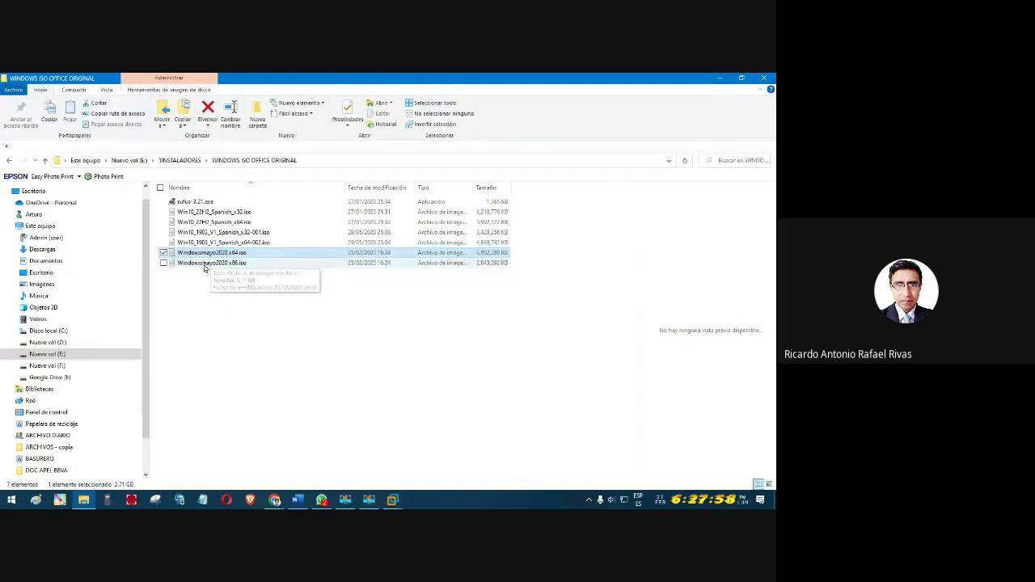
click(207, 264)
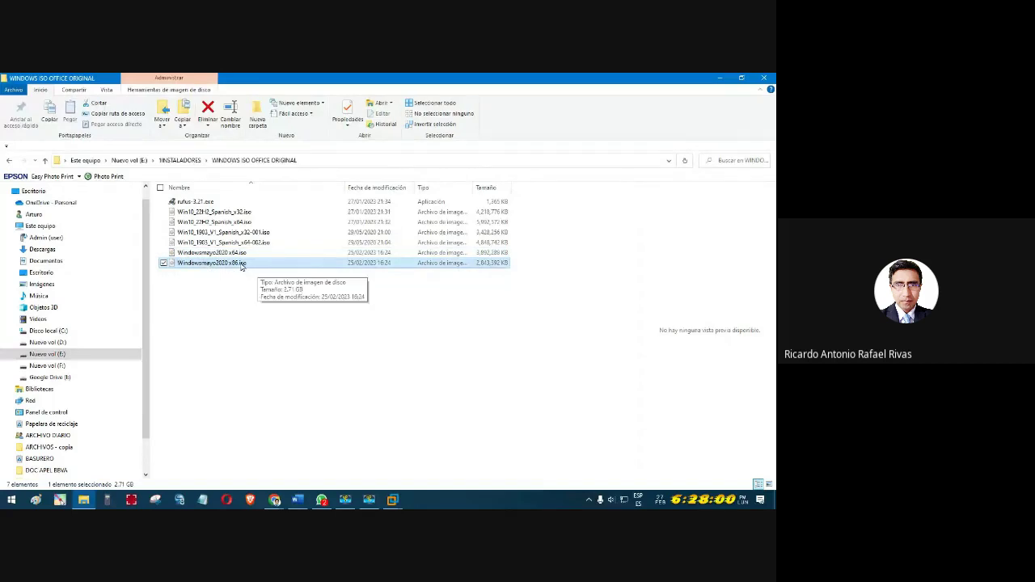
click(393, 498)
Remove the 'Windows 10 and later x64' VM from the VMware library
click(495, 458)
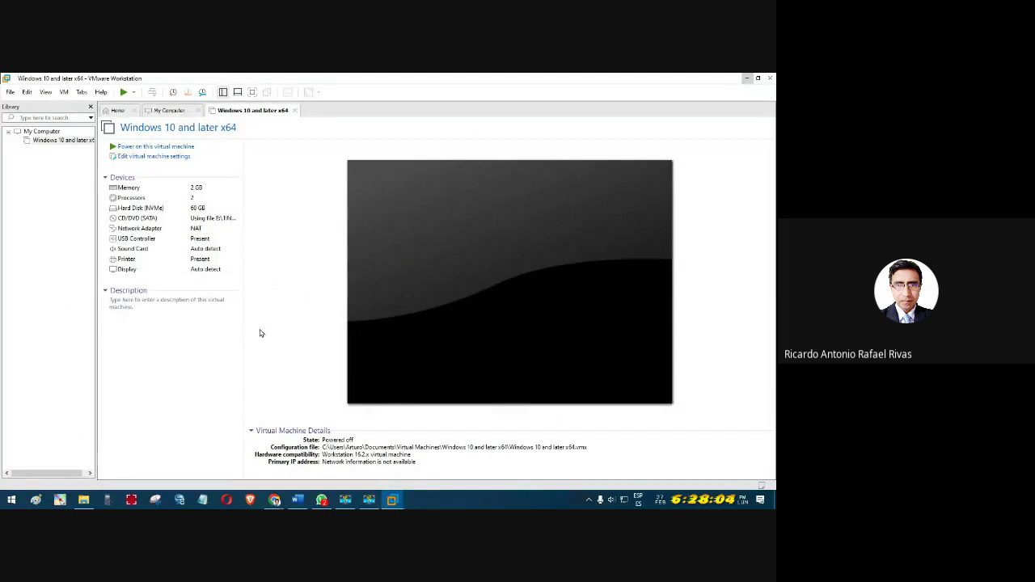
click(46, 141)
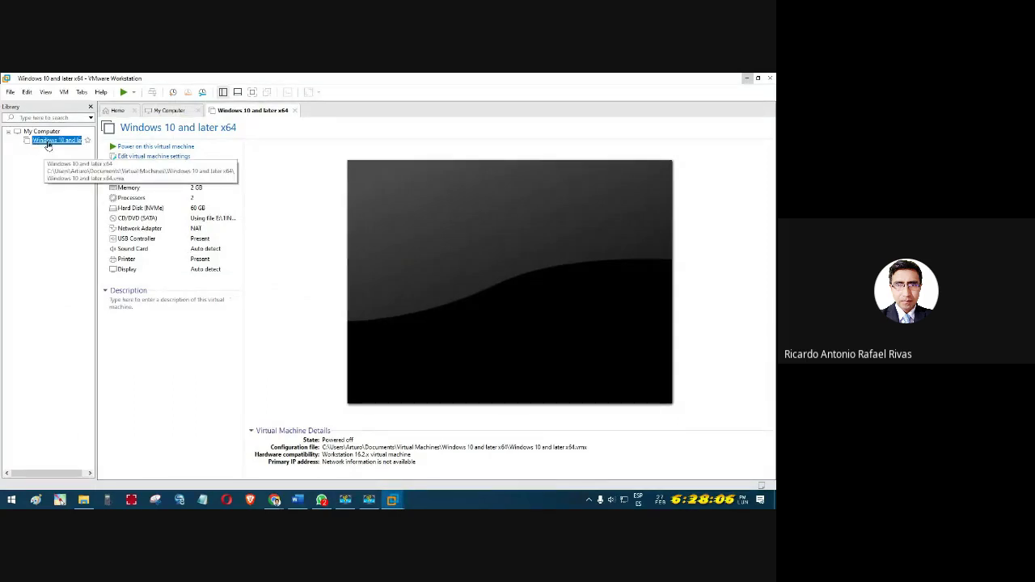
right_click(48, 142)
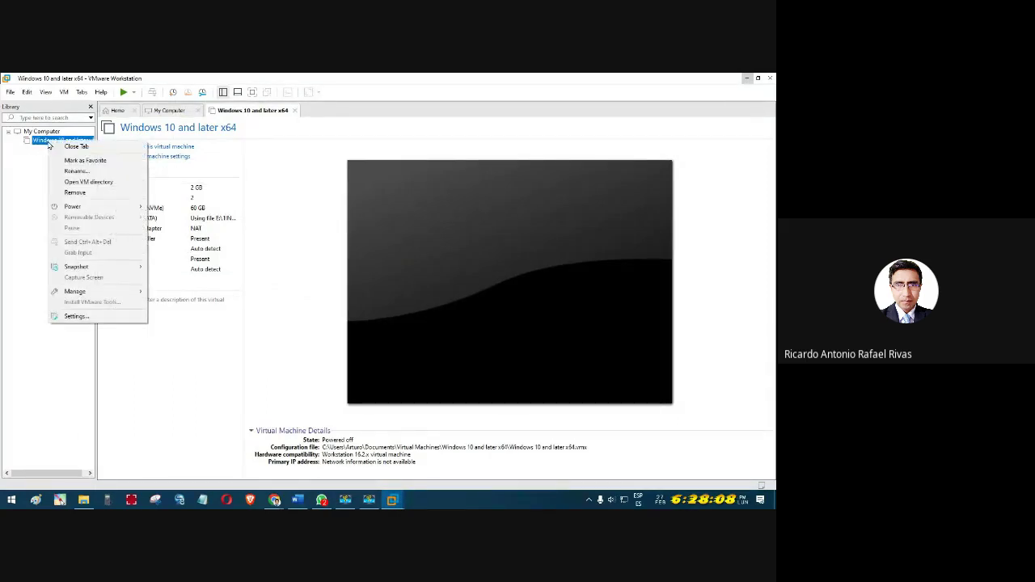
click(82, 195)
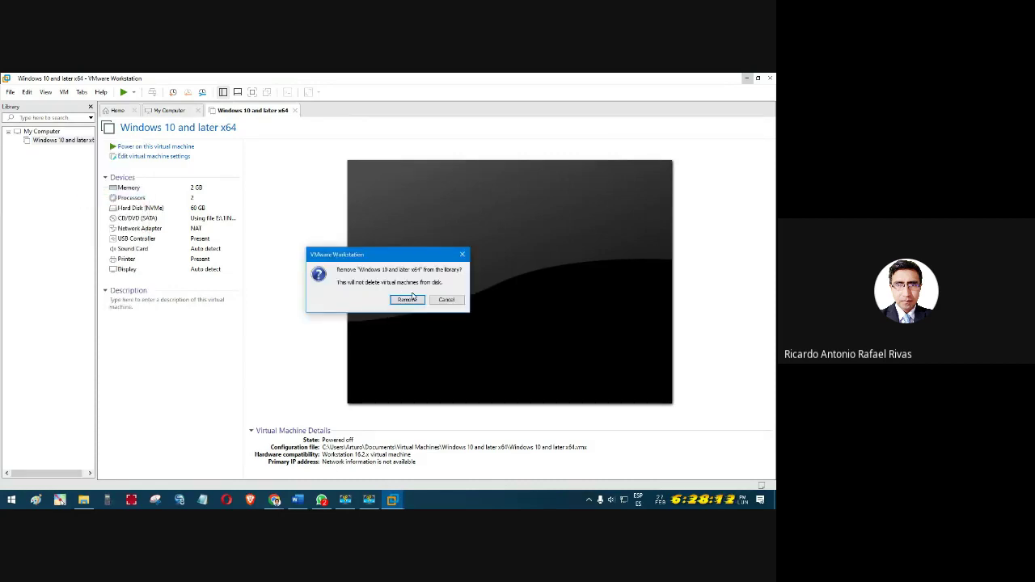
click(416, 303)
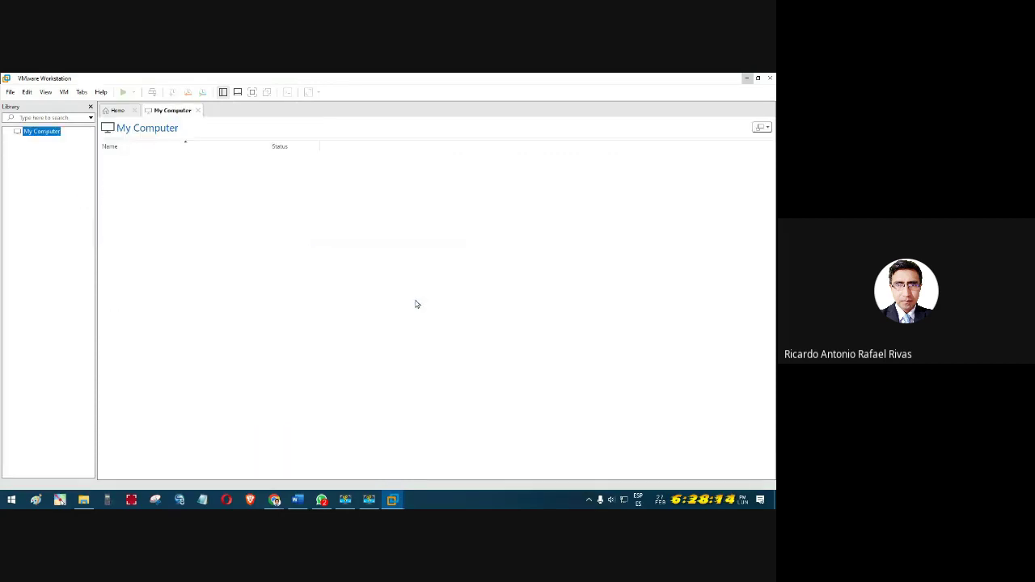
Create a typical new VM 'Windows 10 (3)' from Windowsmayo2020 x86.iso with a 60 GB disk
click(10, 92)
click(36, 106)
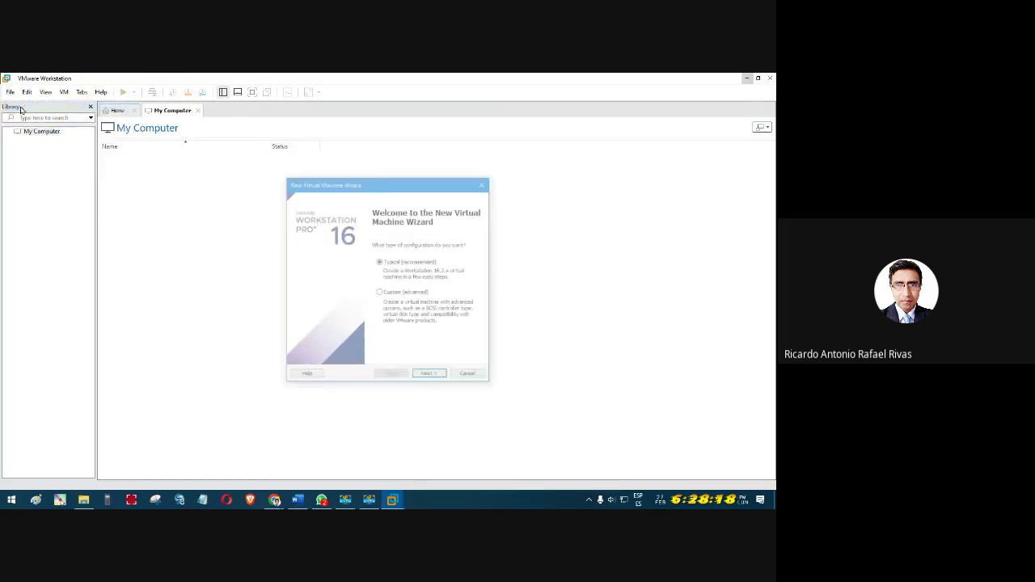
click(428, 376)
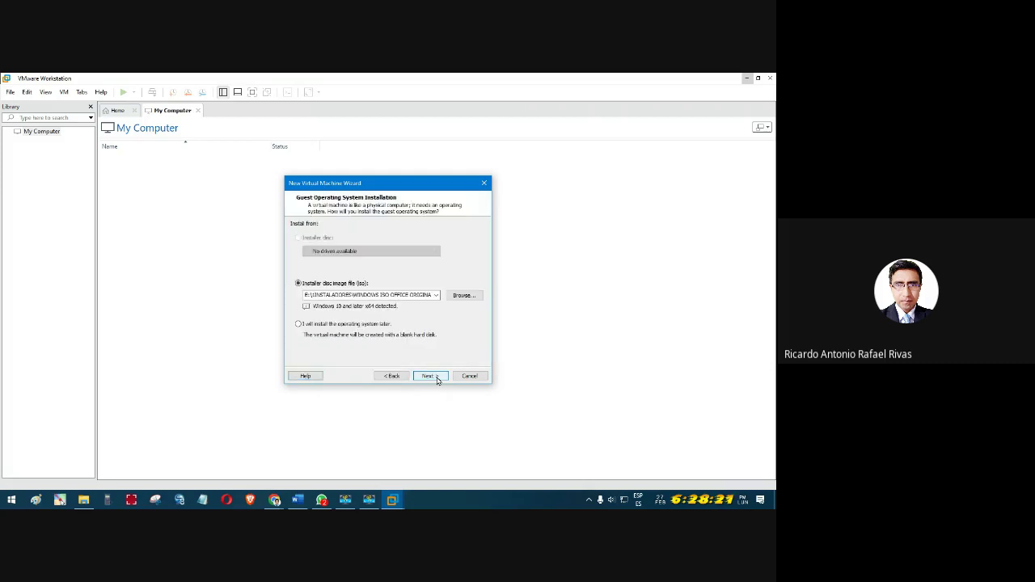
click(463, 296)
click(173, 197)
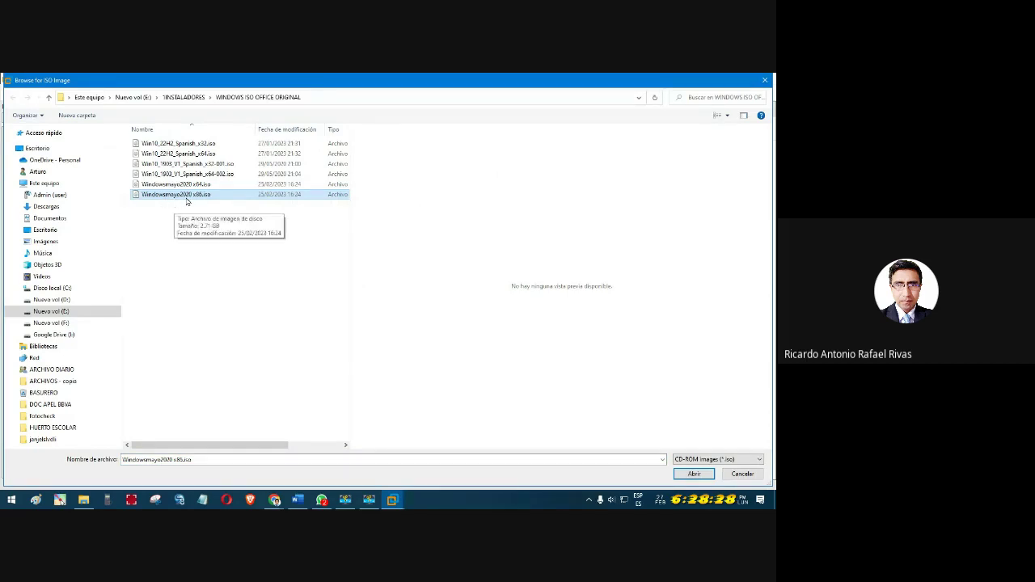
click(694, 474)
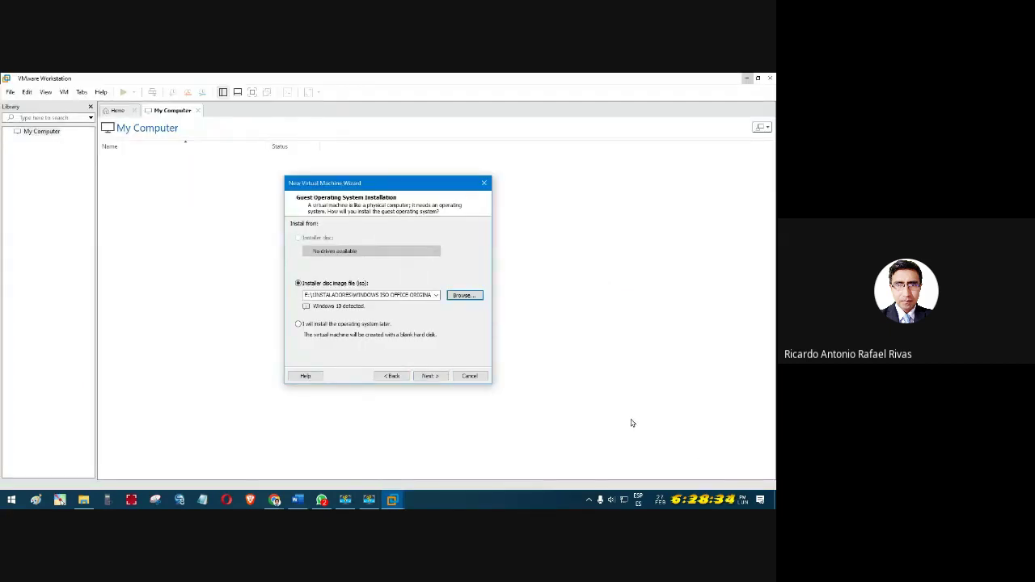
click(429, 376)
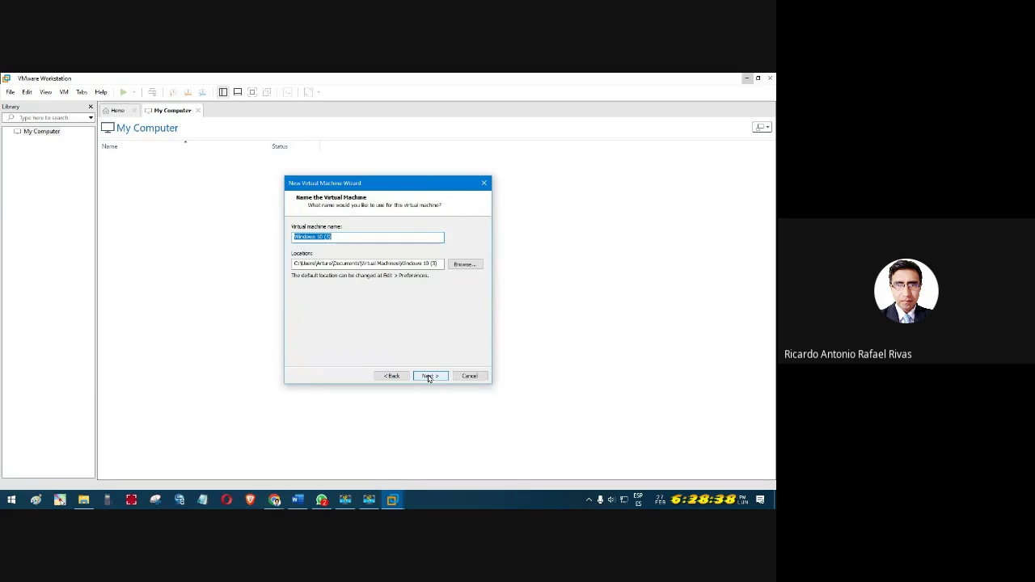
click(429, 376)
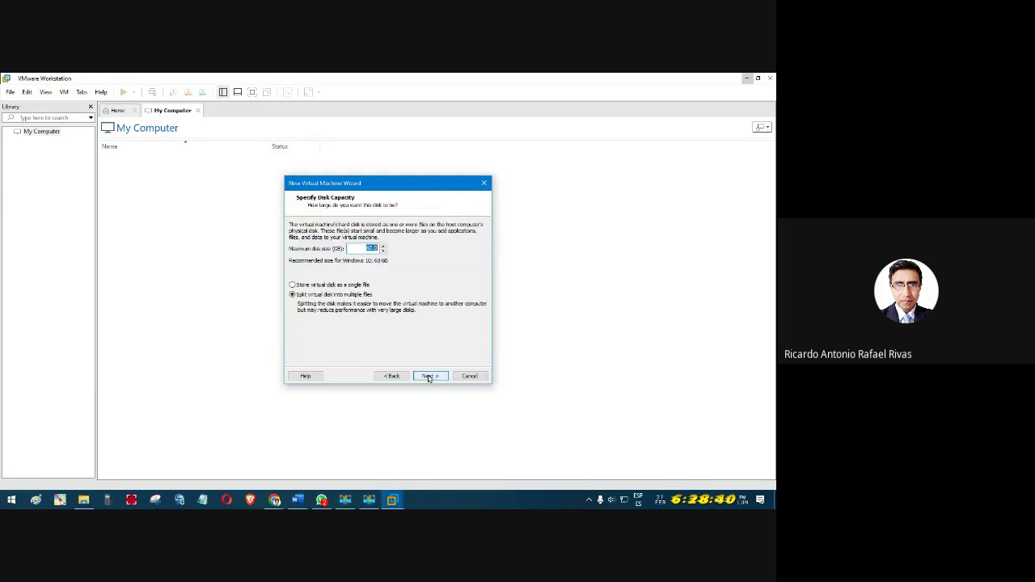
click(429, 377)
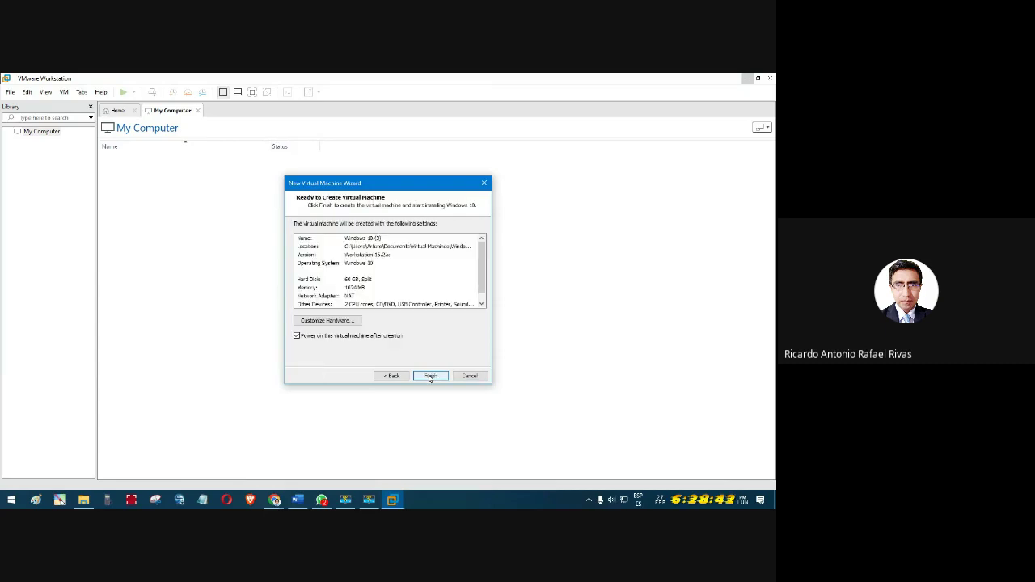
click(430, 377)
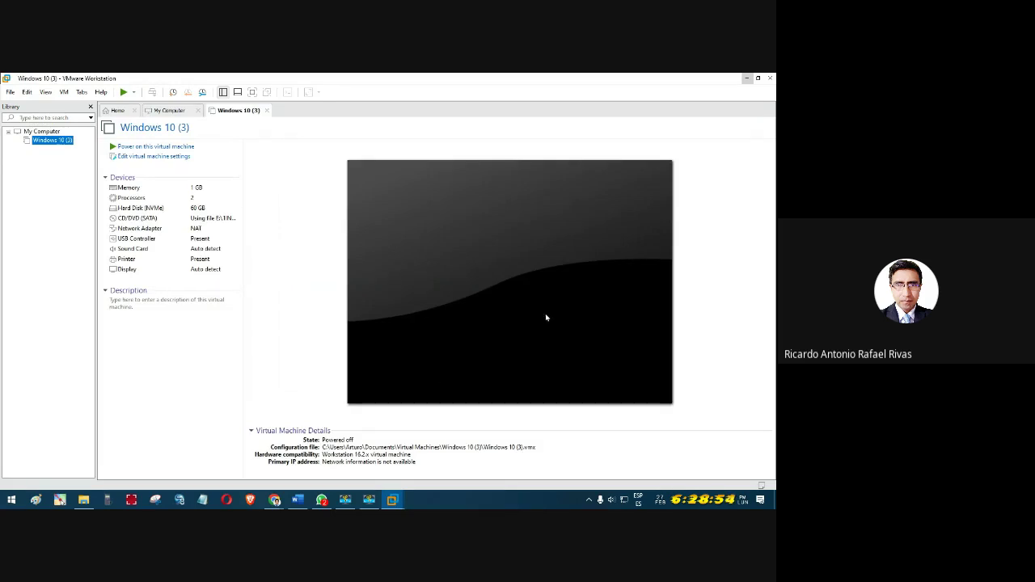
Power on Windows 10 (3), dismiss the AMD-V disabled error, and switch to the browser
click(114, 147)
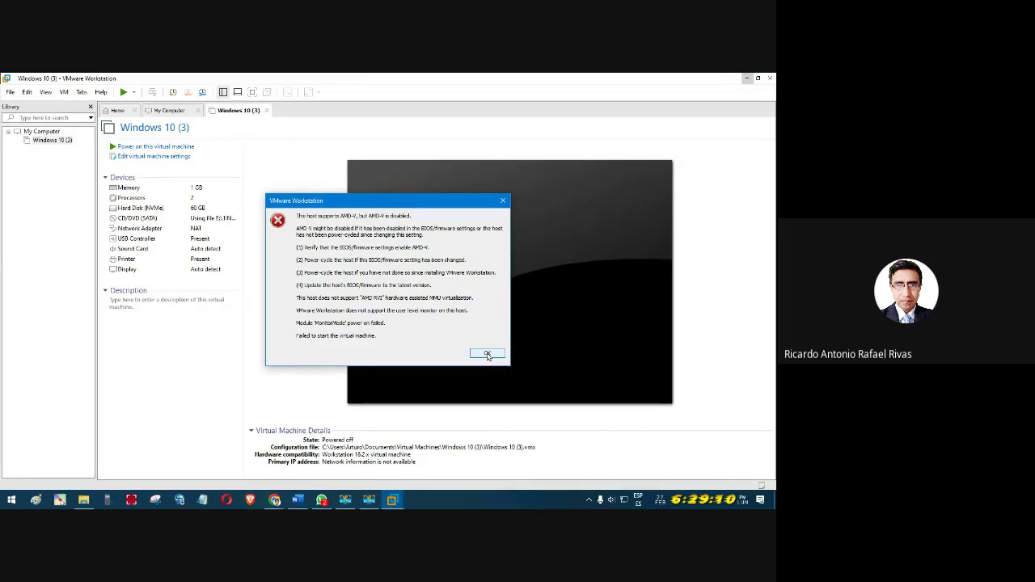
click(487, 355)
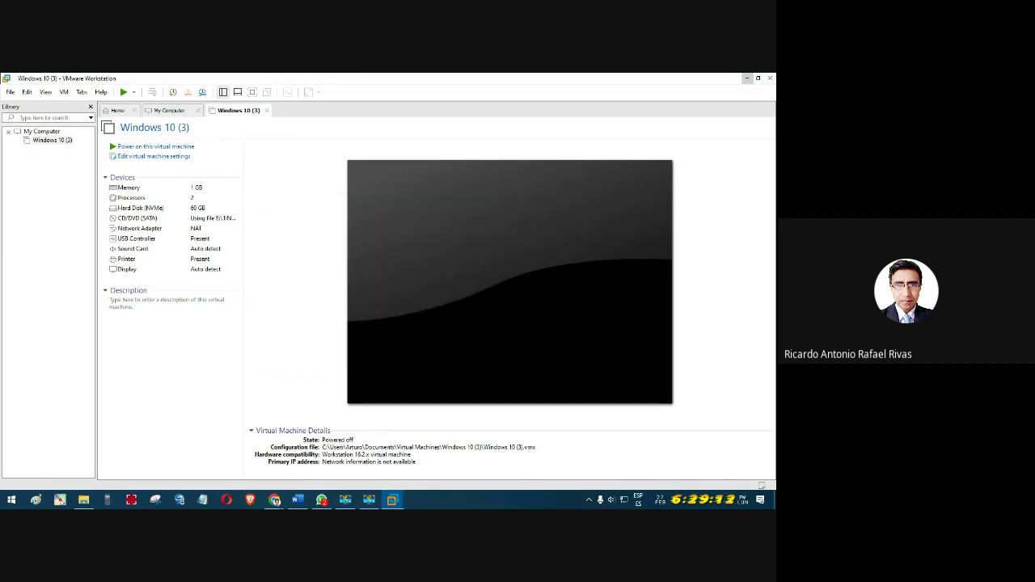
key(alt+Tab)
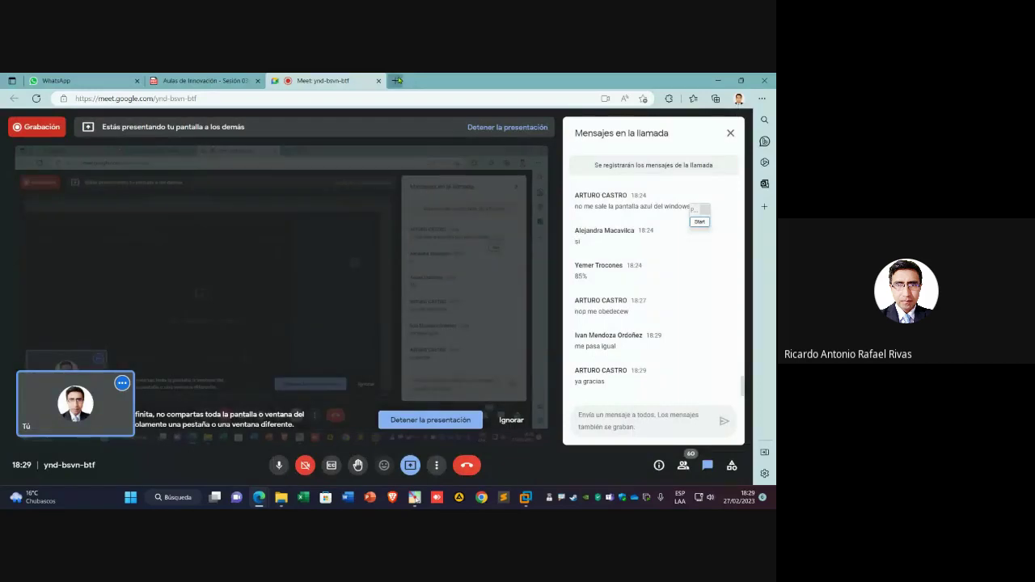
Search Google in a new tab for 'activar virtualizacion en bios ASUS'
click(397, 80)
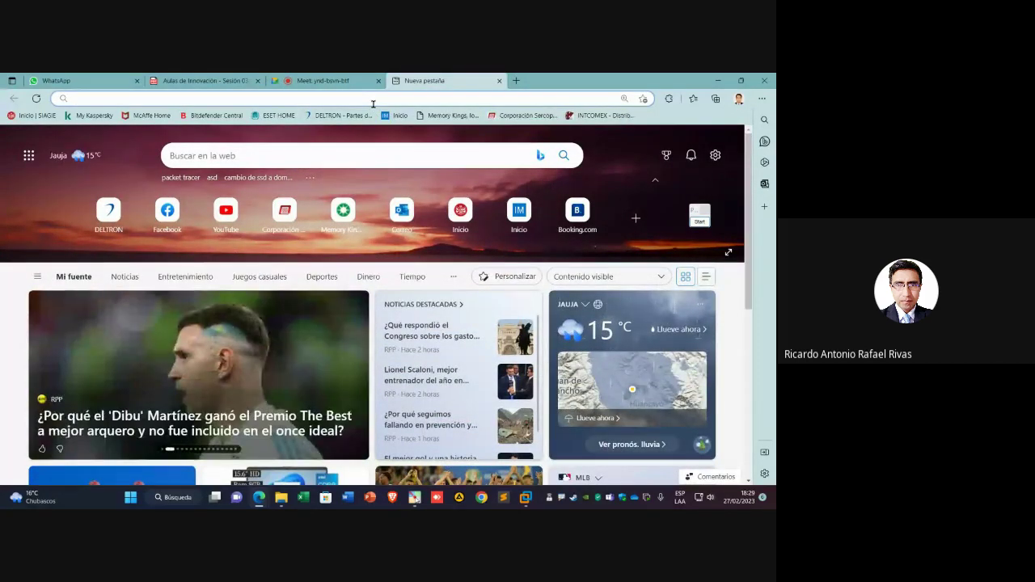
text(ACTIV)
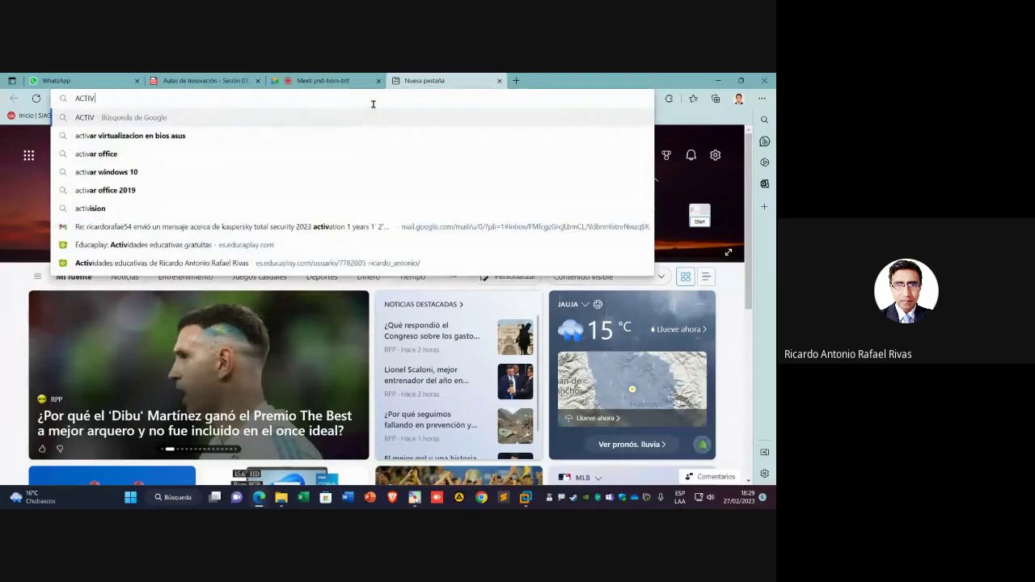
text(AR)
key(Down)
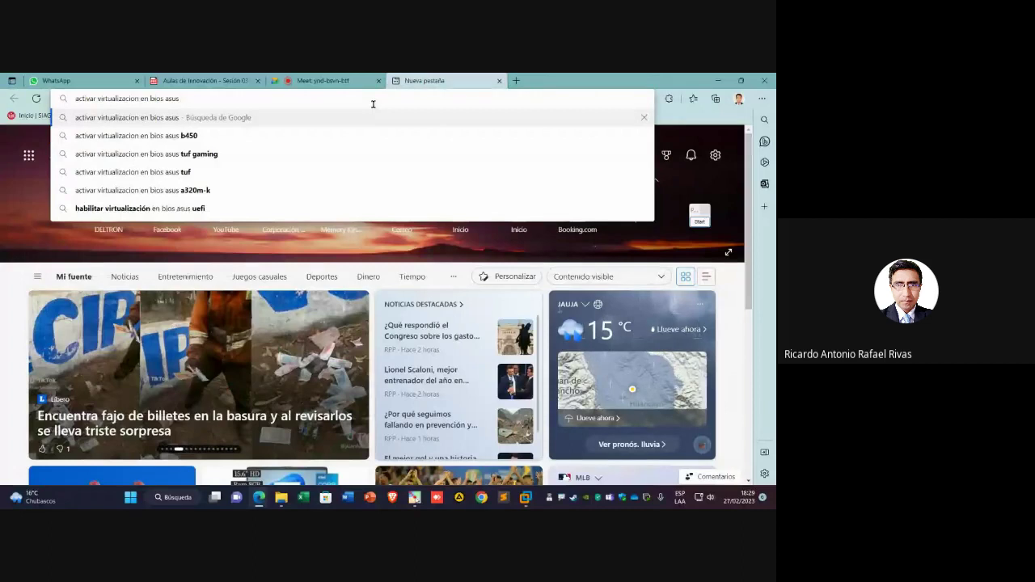
key(ctrl+shift+Left)
key(BackSpace)
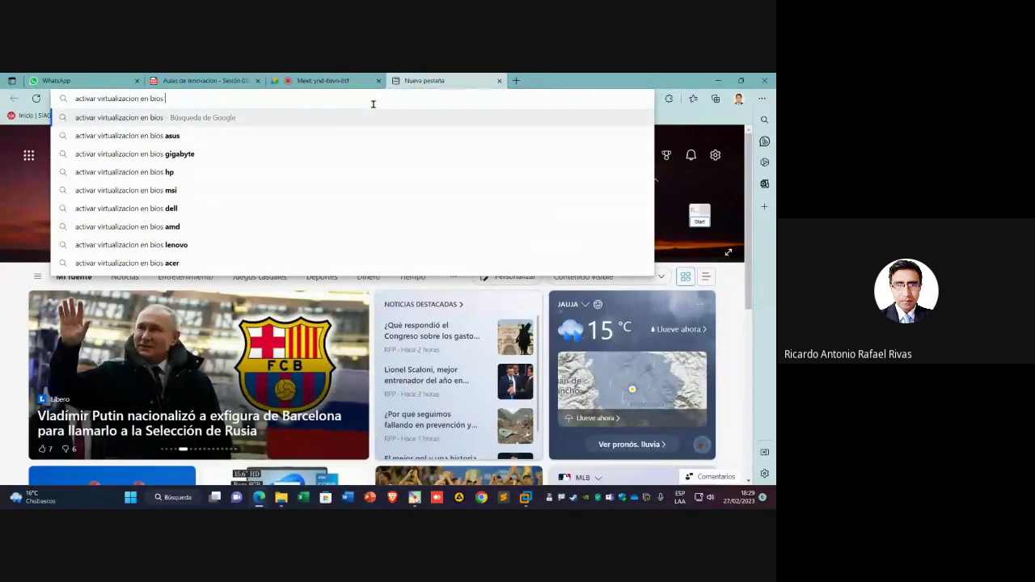
text(ASUS)
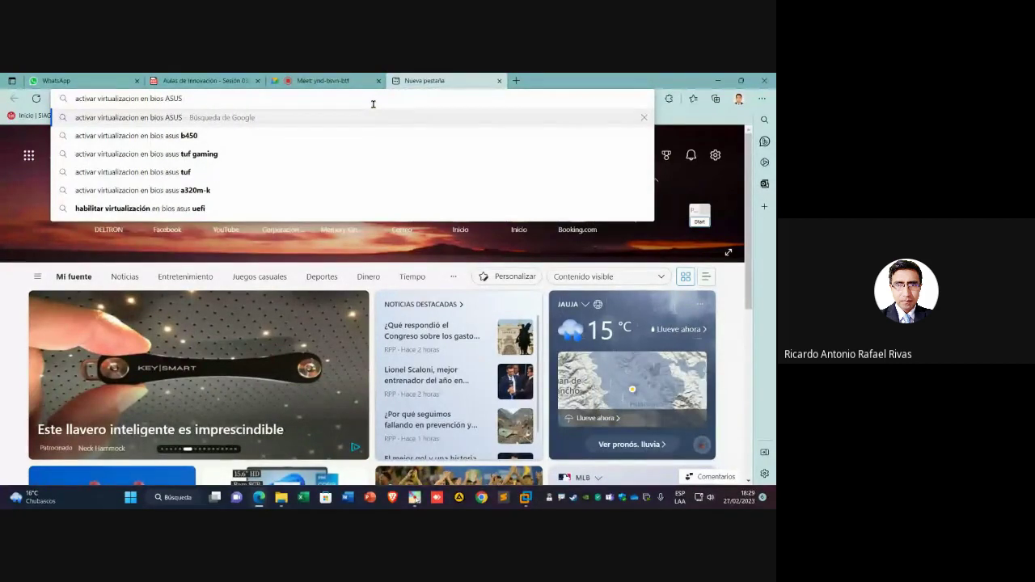
key(Return)
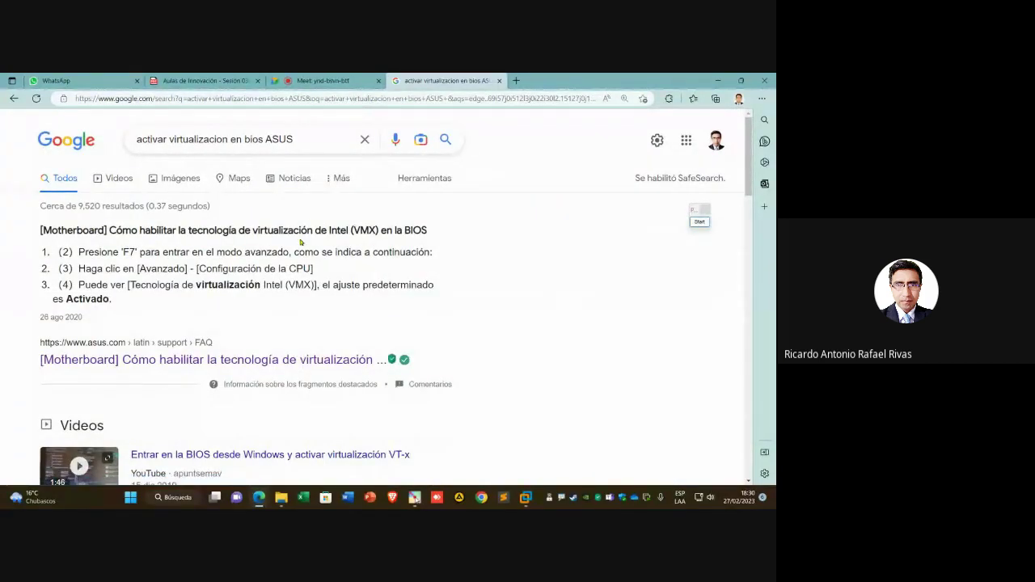
Open the ASUS FAQ result on enabling virtualization in the BIOS
scroll(300, 242, down, 1)
scroll(300, 241, down, 1)
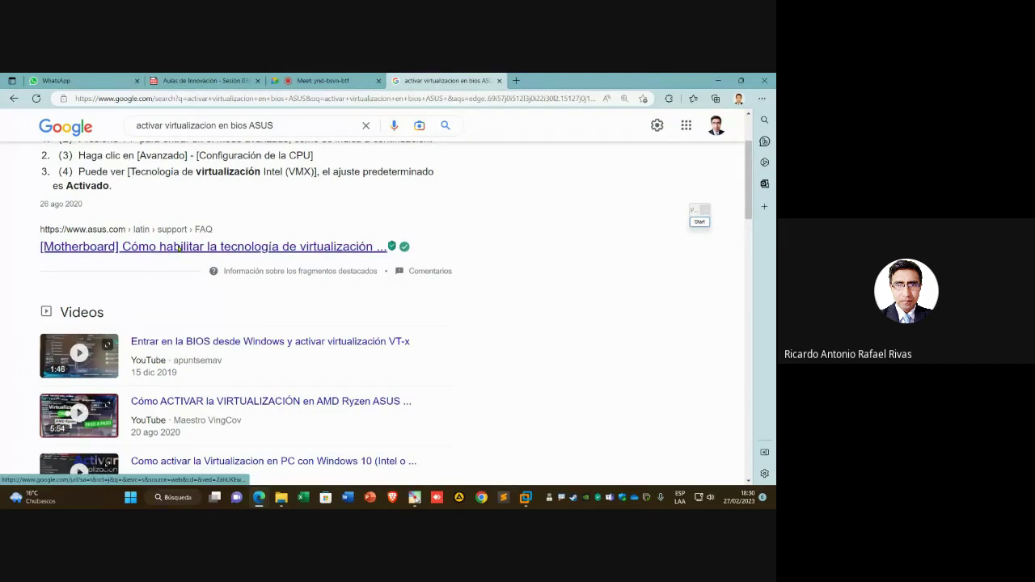
click(178, 248)
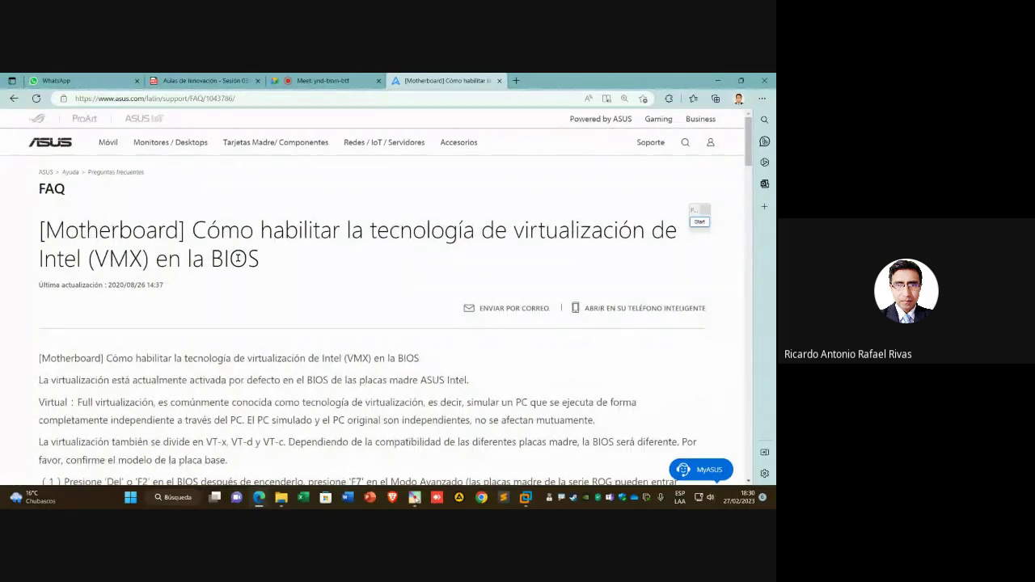
Read through the article's BIOS screenshots showing Intel (VMX) Virtualization Technology set to Enabled
scroll(239, 258, down, 3)
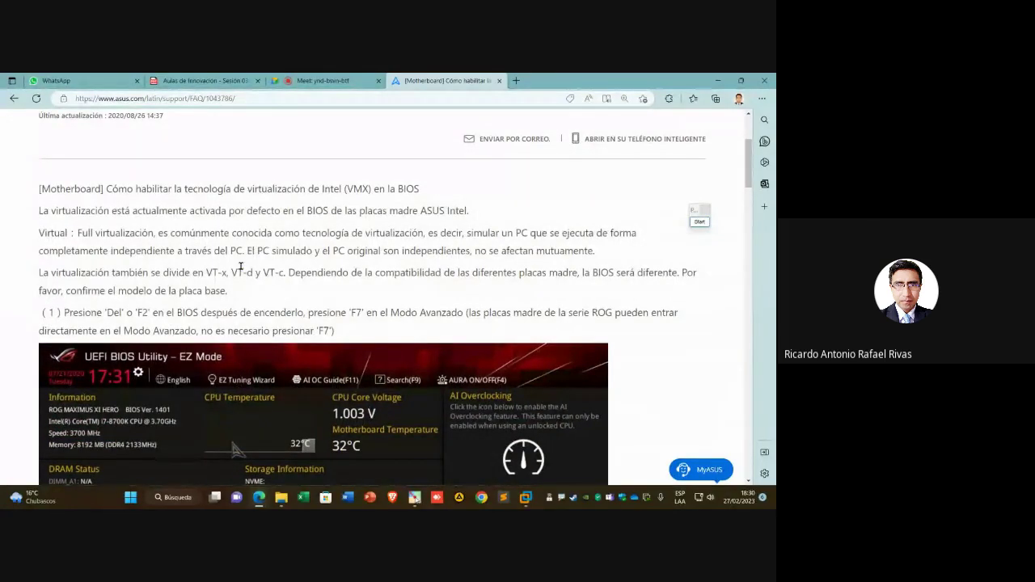
scroll(240, 267, down, 3)
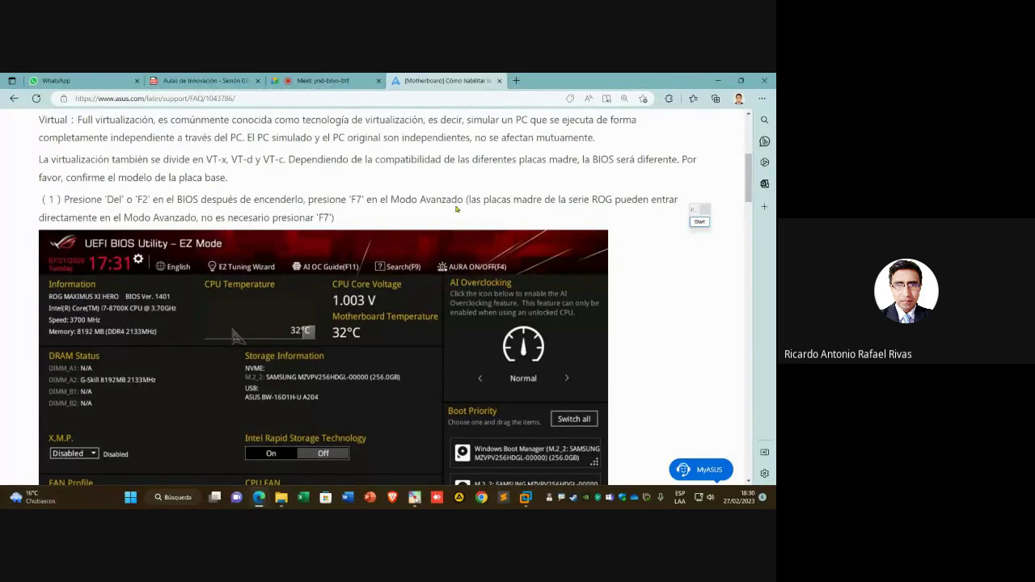
scroll(457, 209, down, 2)
scroll(232, 272, down, 5)
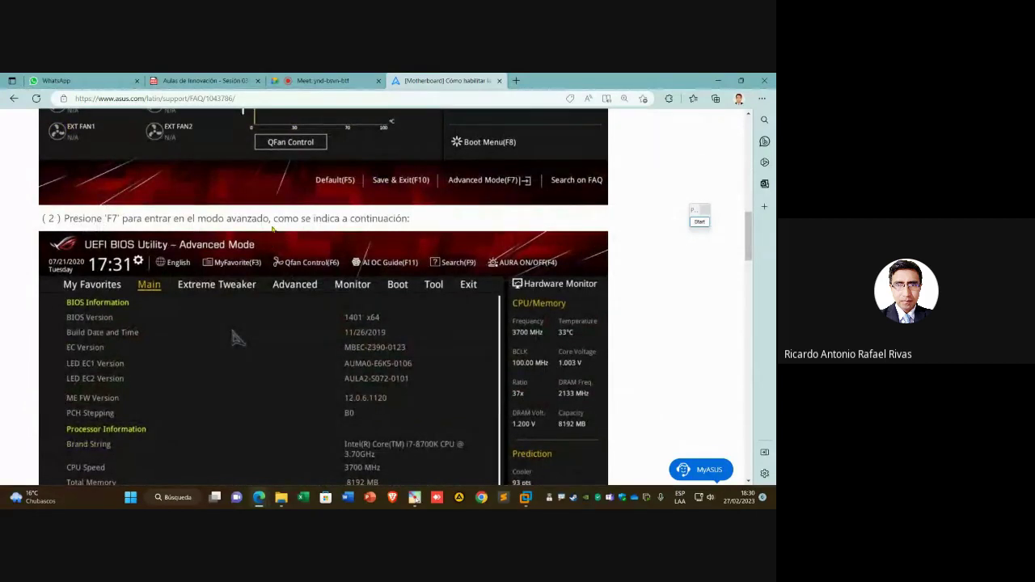
scroll(89, 216, down, 2)
scroll(352, 235, down, 3)
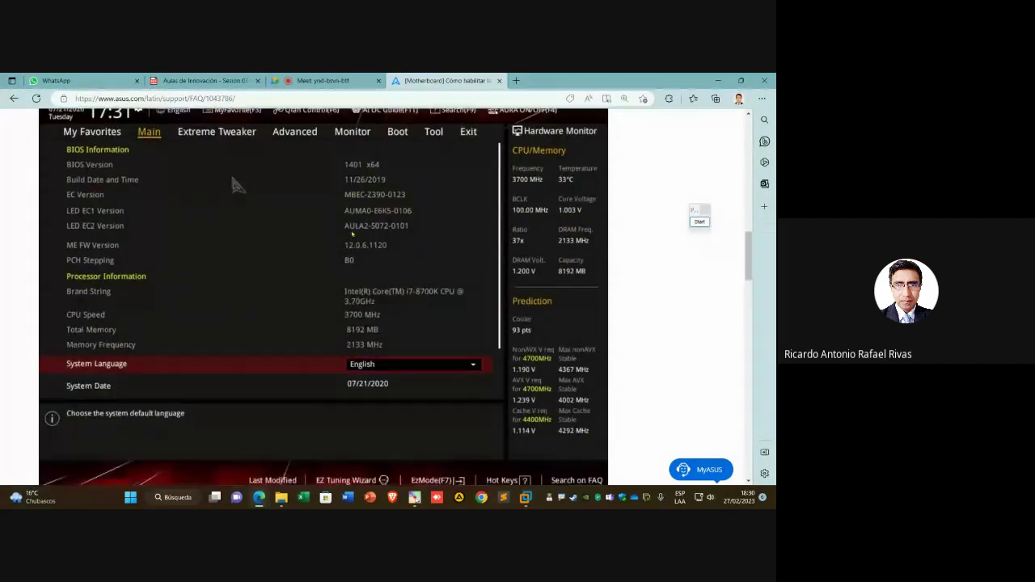
scroll(352, 237, down, 2)
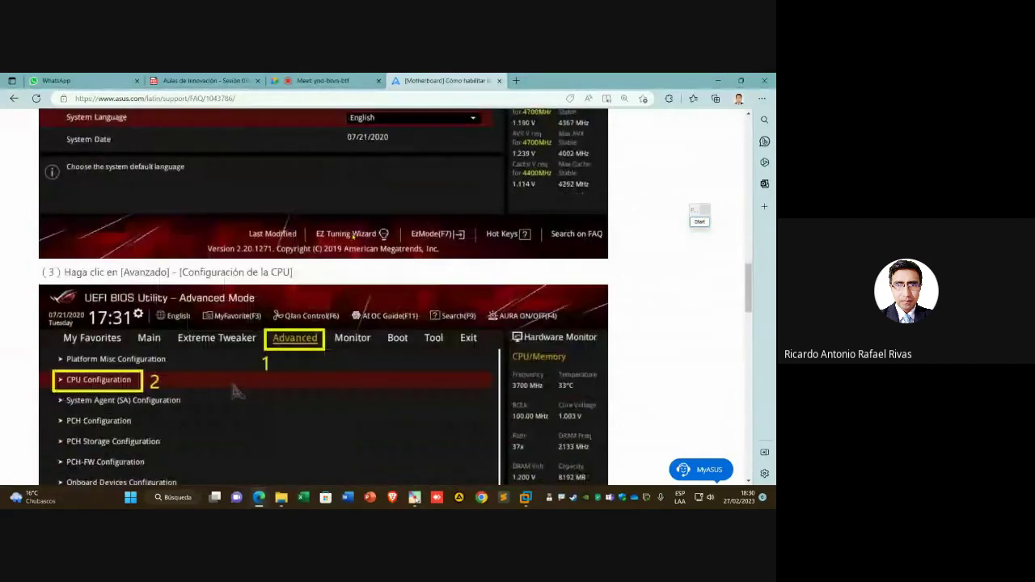
scroll(273, 256, down, 1)
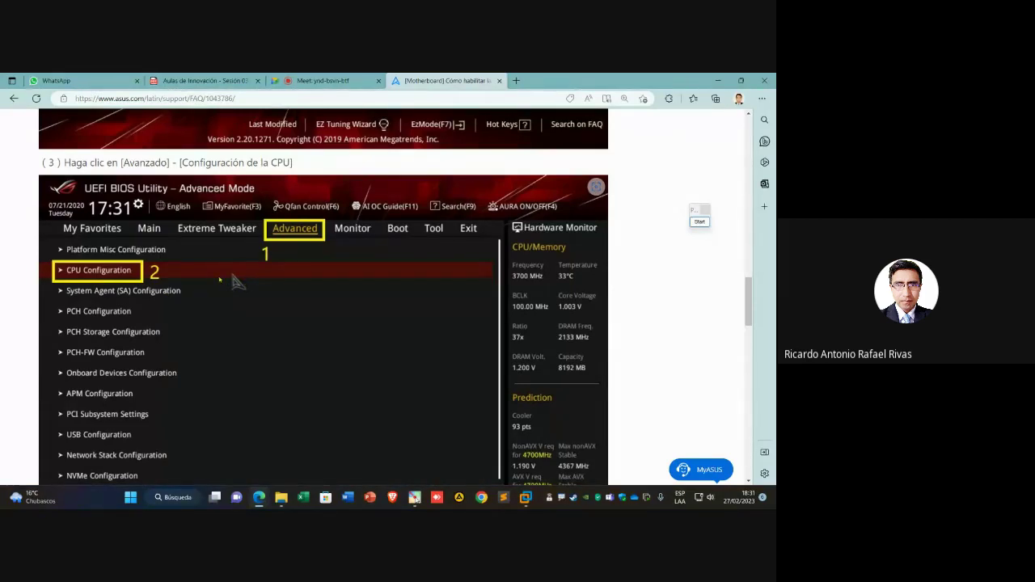
scroll(219, 280, down, 5)
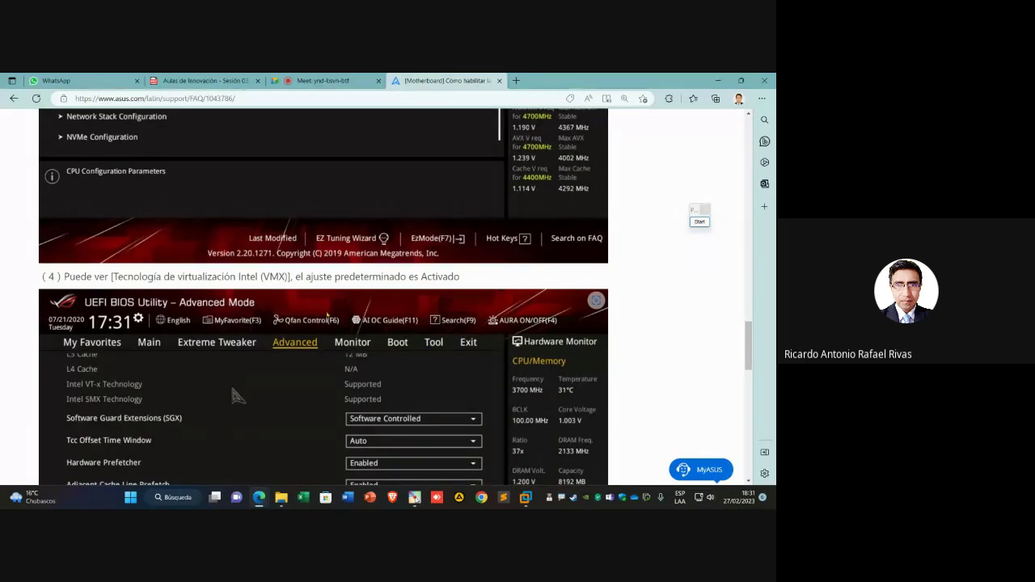
scroll(327, 314, down, 3)
scroll(326, 314, down, 3)
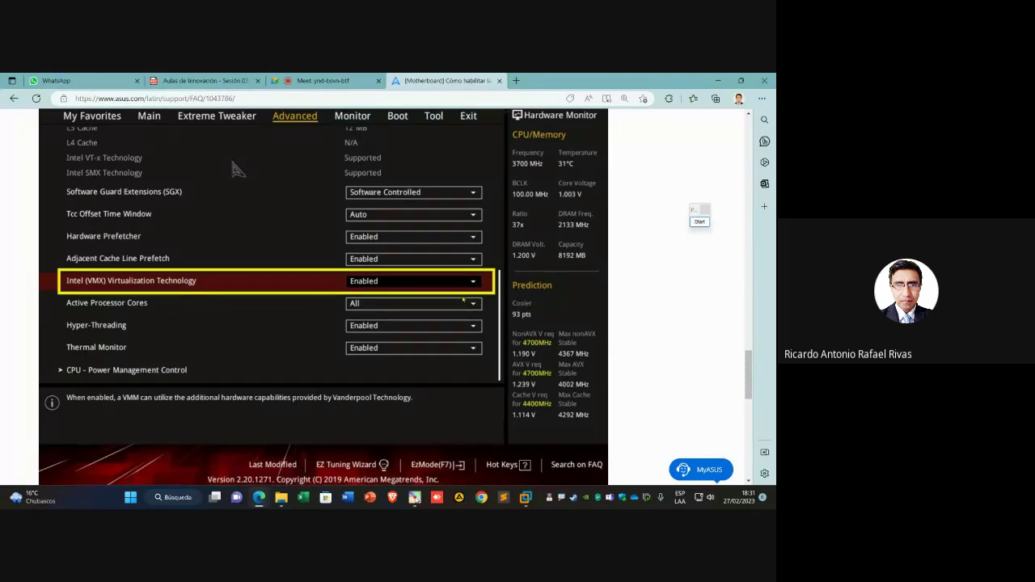
scroll(411, 301, down, 4)
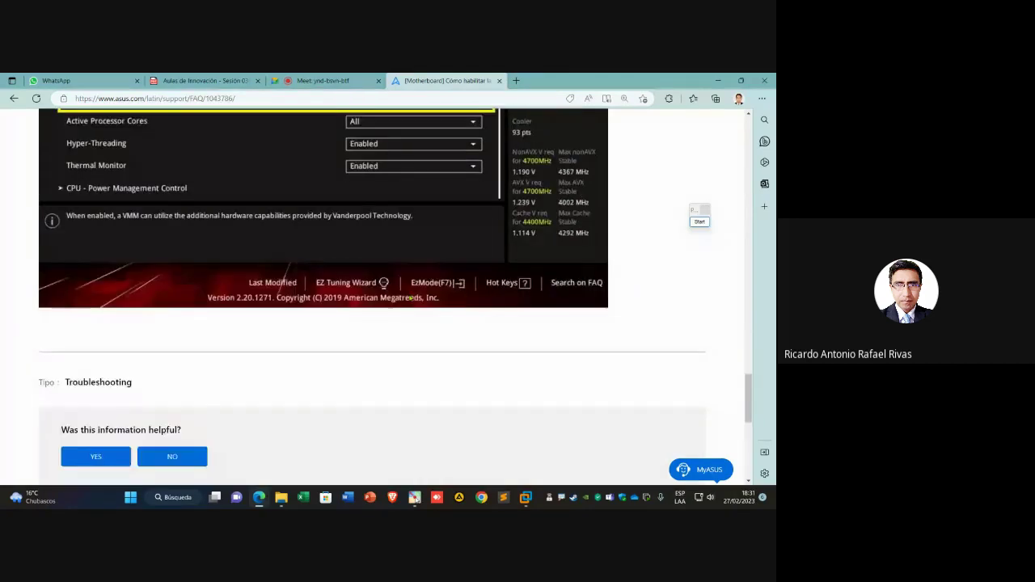
Go back to Google's results for 'activar virtualizacion en bios ASUS' and snap Edge to the left half
click(322, 80)
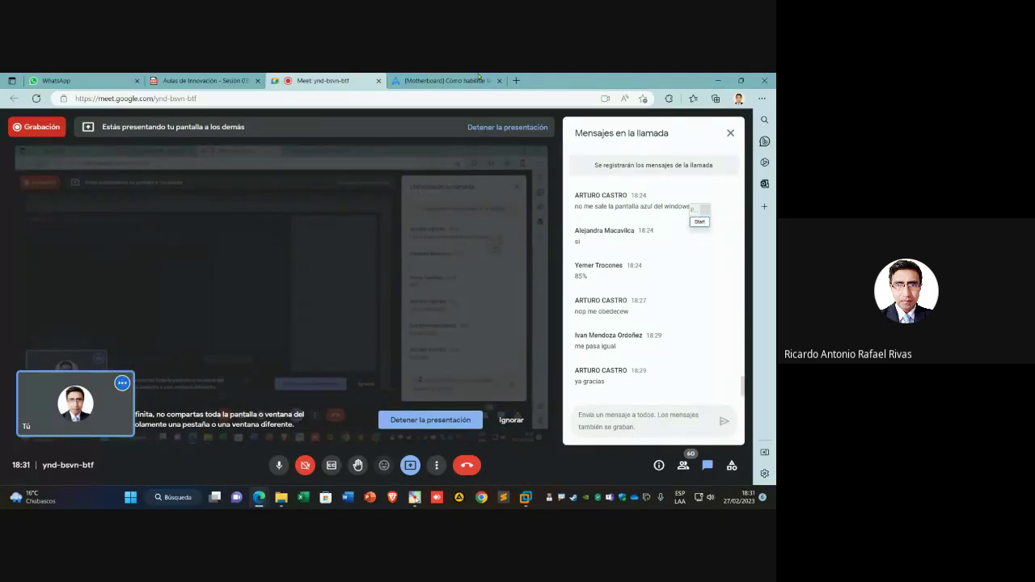
click(431, 80)
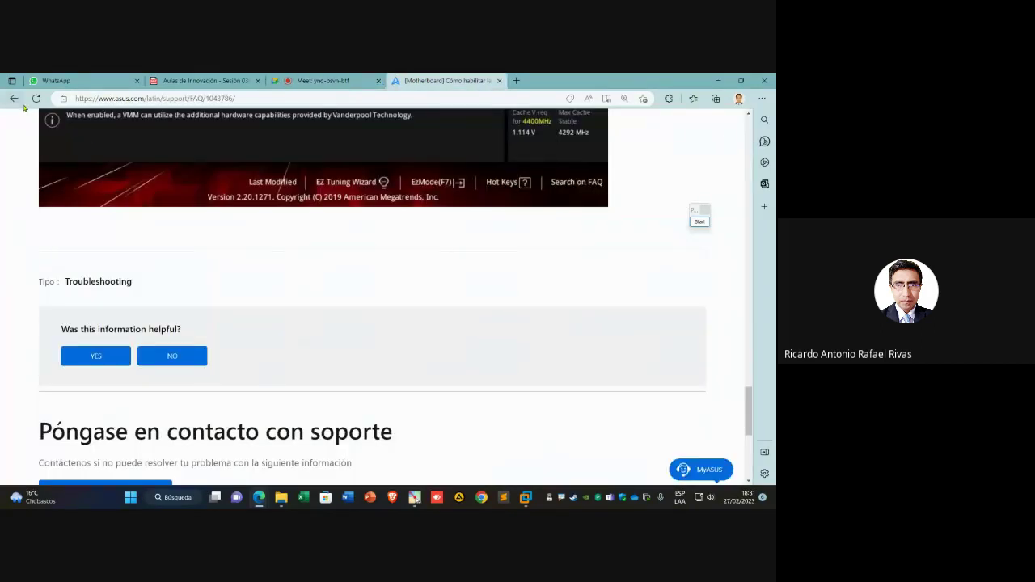
click(14, 98)
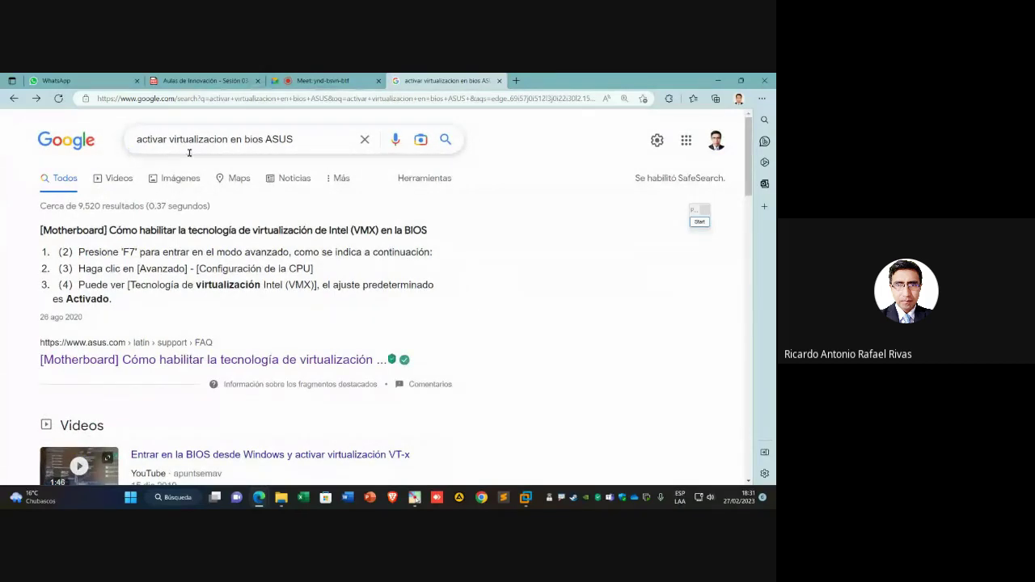
double_click(270, 147)
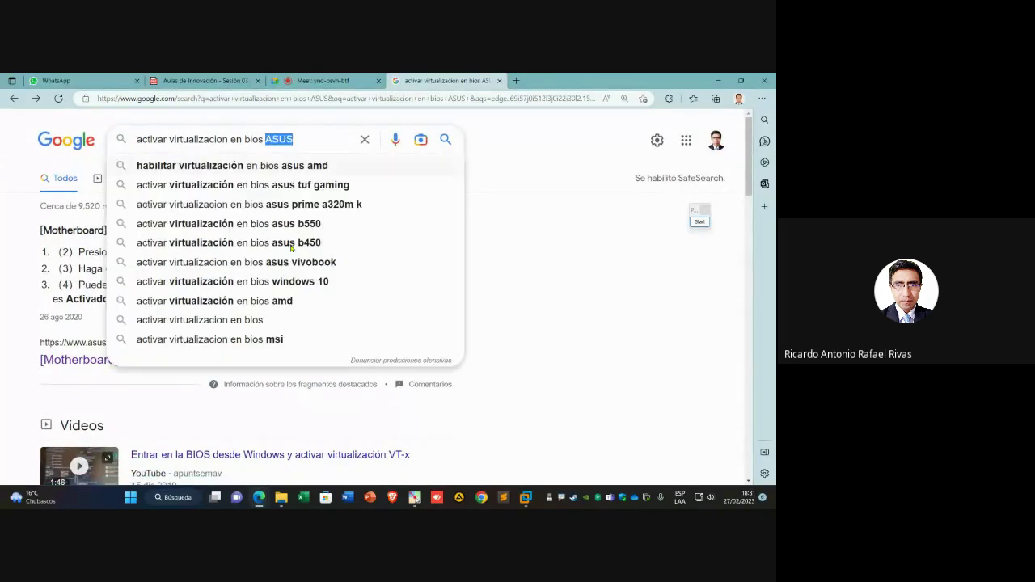
click(370, 169)
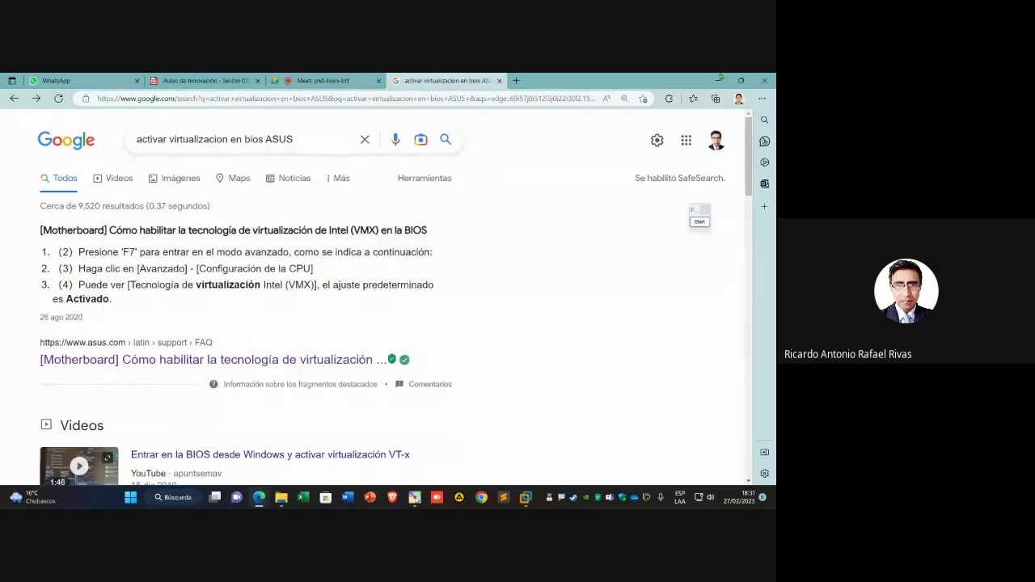
key(super+Left)
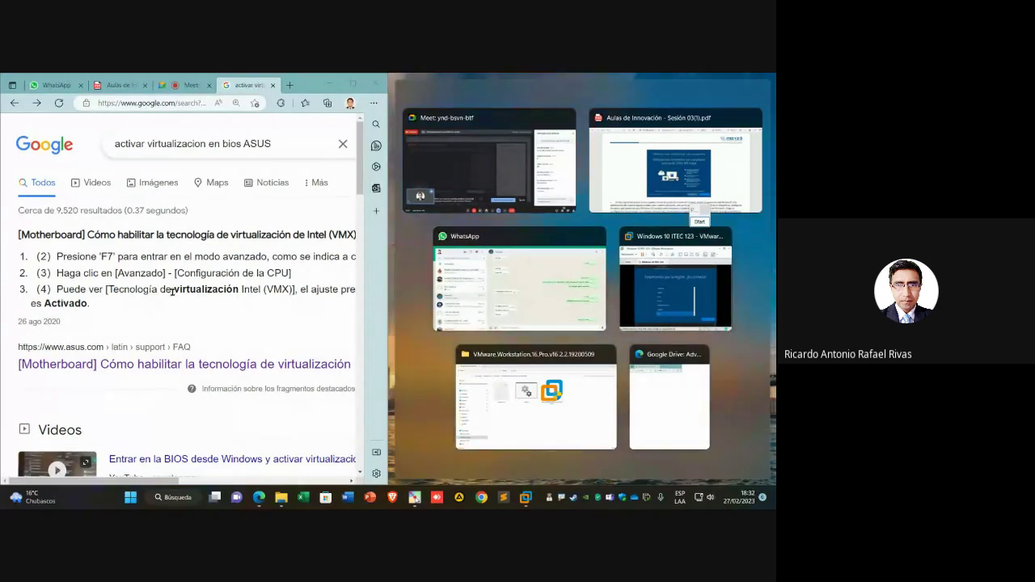
Dismiss Snap Assist, unsnap the 'Windows 10 ITEC 123' VMware window, and maximize it
click(187, 85)
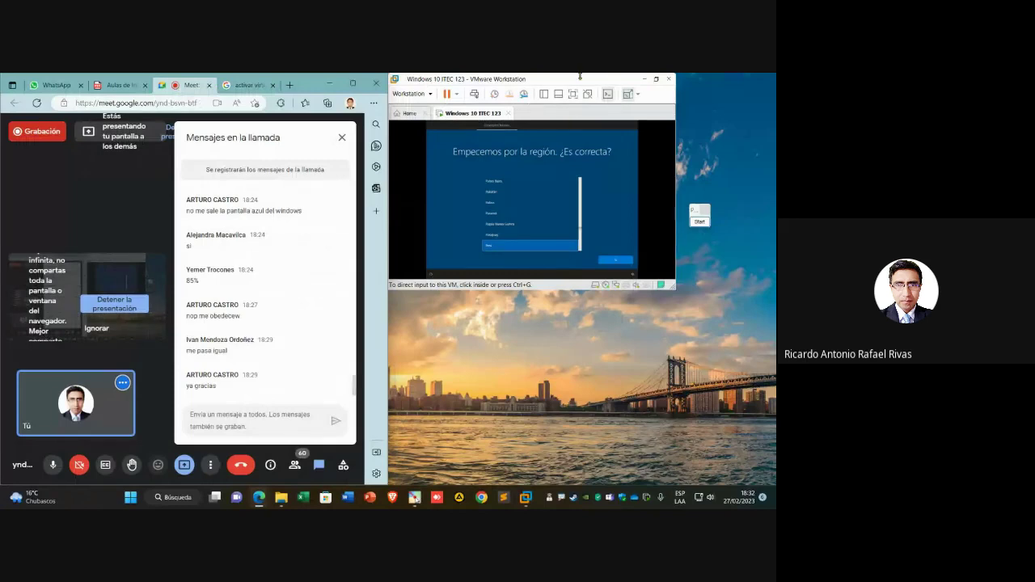
drag(645, 79, 539, 84)
click(539, 80)
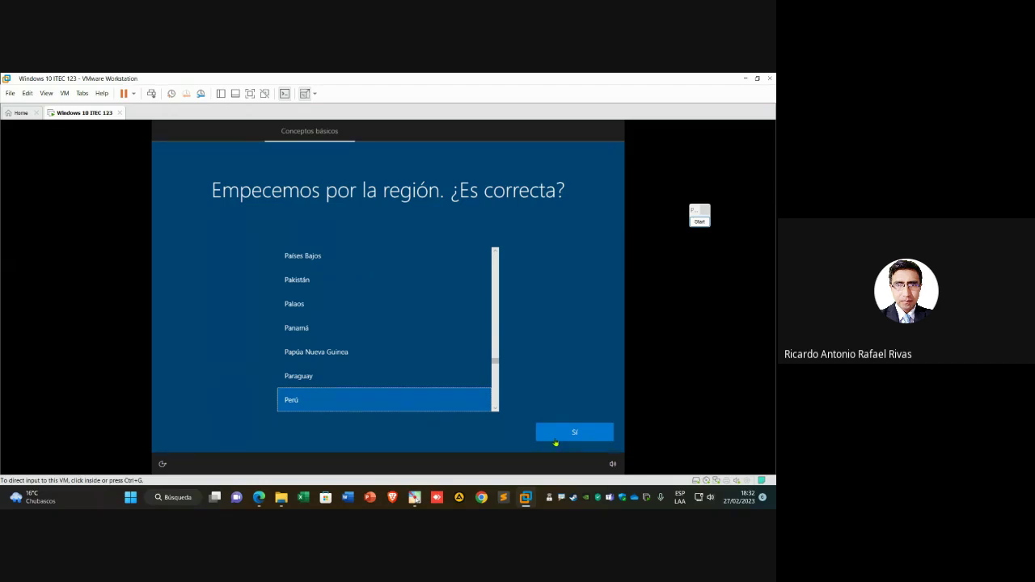
Confirm Perú as region, accept the Latinoamericano keyboard, and skip adding a second layout
click(555, 441)
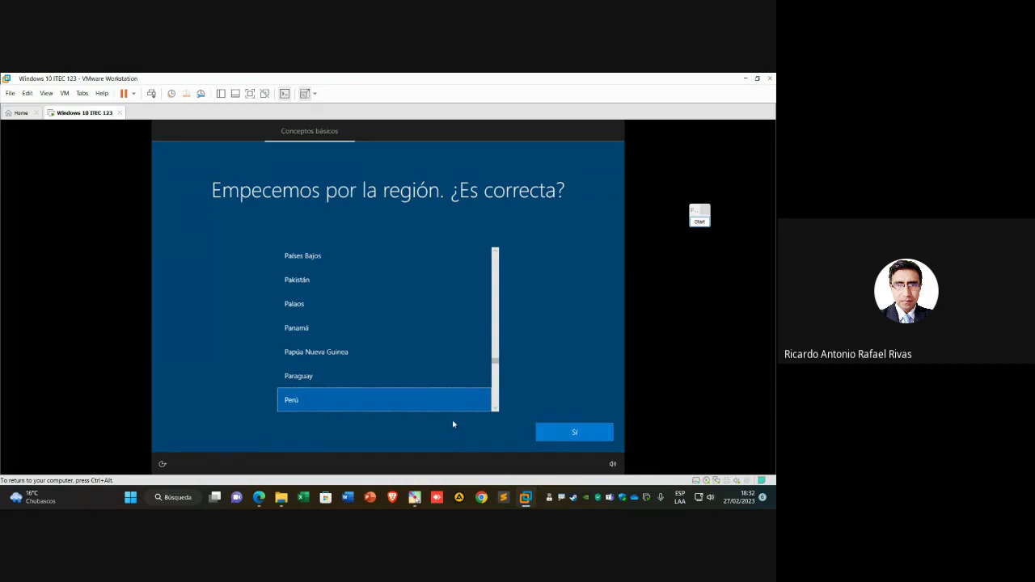
click(558, 435)
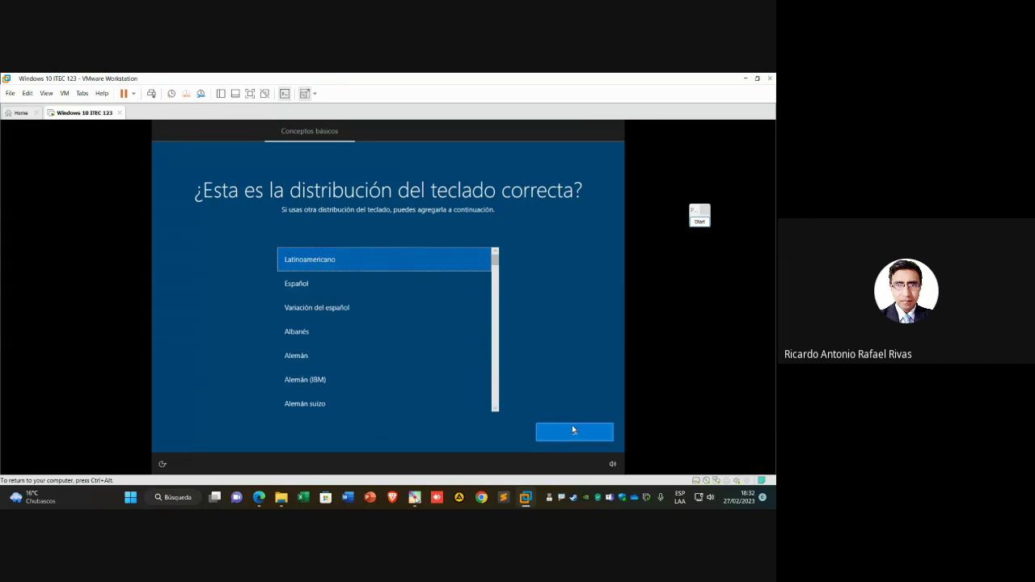
click(573, 430)
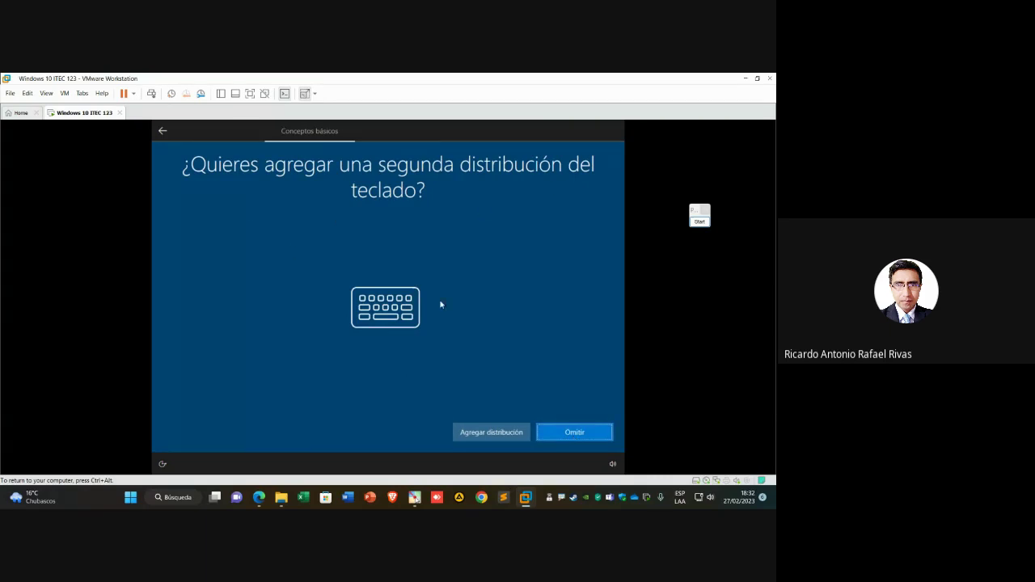
click(558, 433)
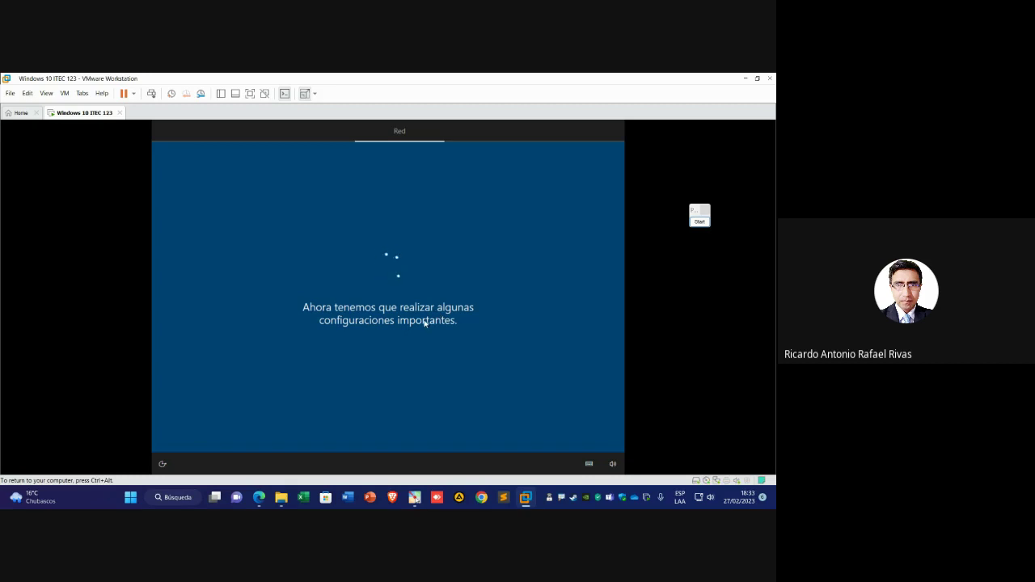
Resize the VM window to the right half of the screen and release input back to the host
key(ctrl+alt)
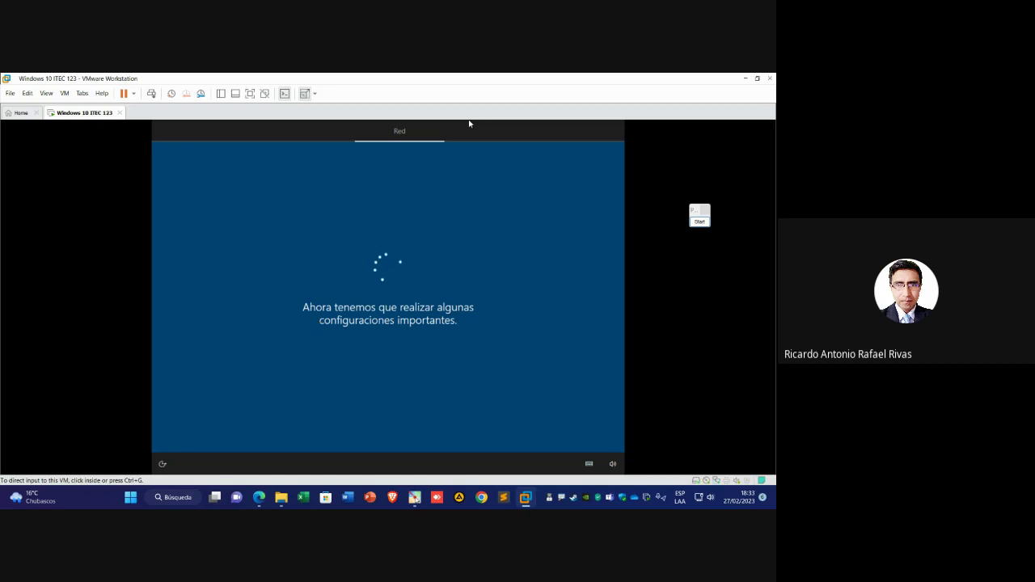
click(226, 459)
key(super+Down)
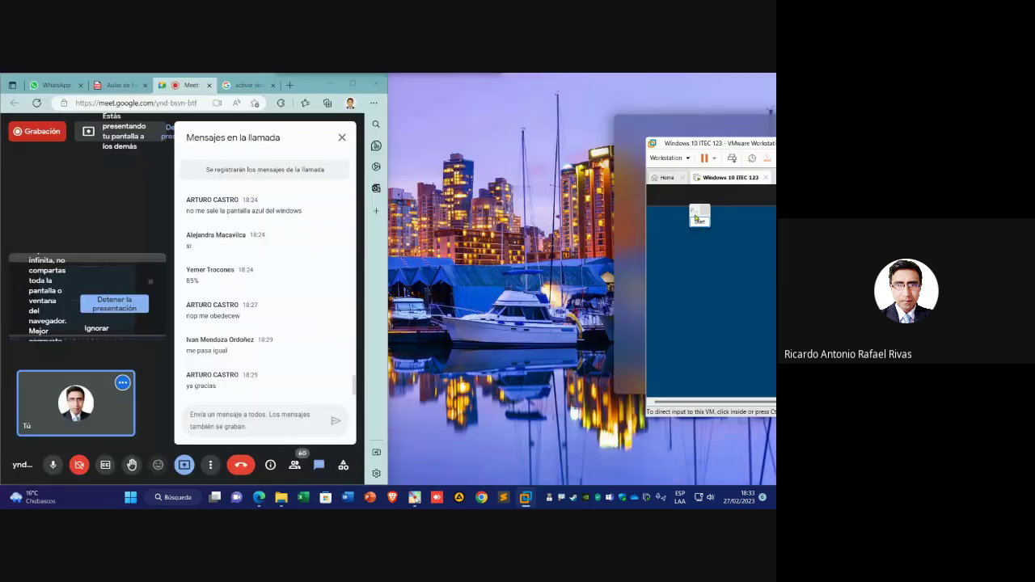
click(696, 218)
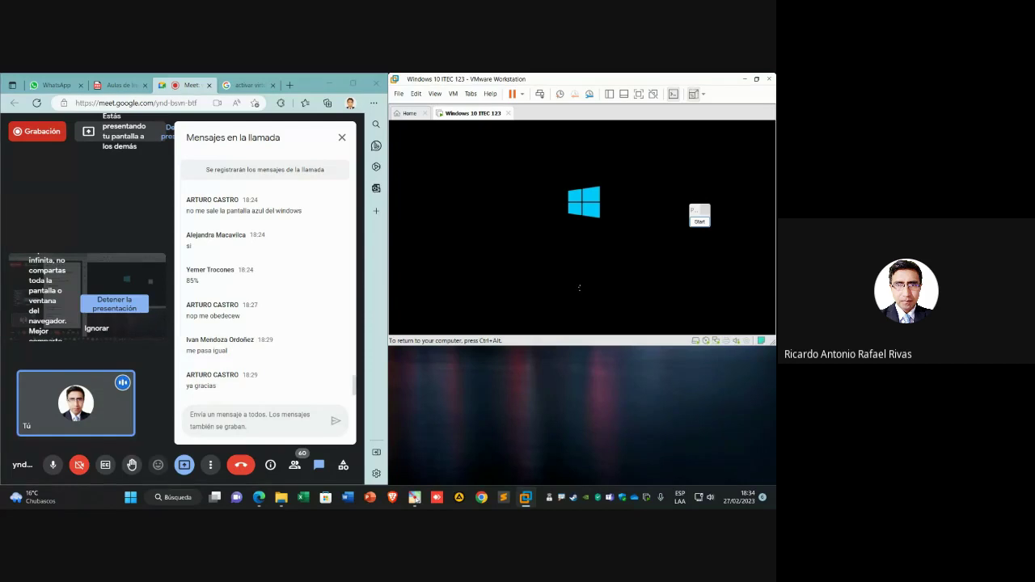
key(ctrl+alt)
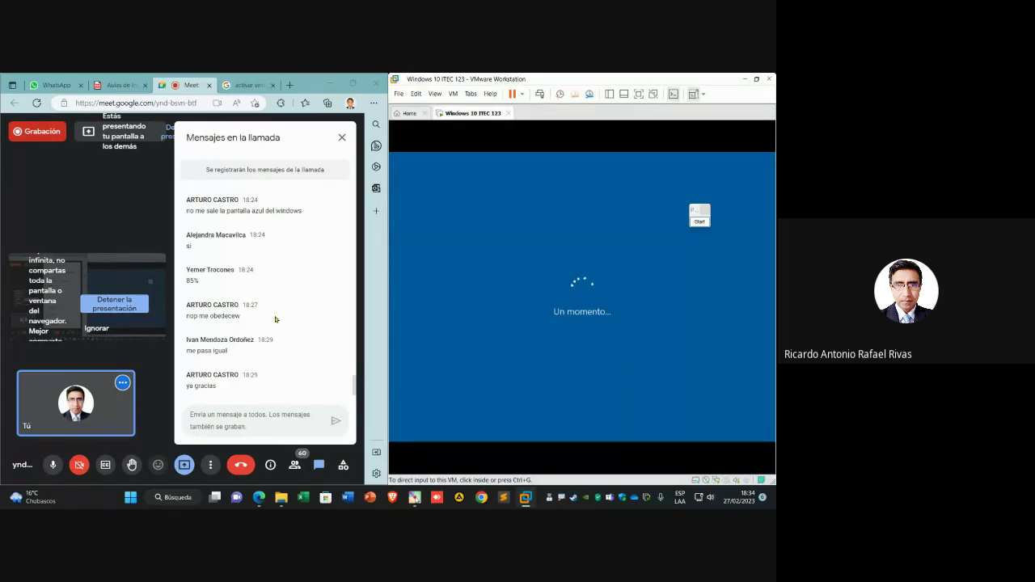
click(250, 424)
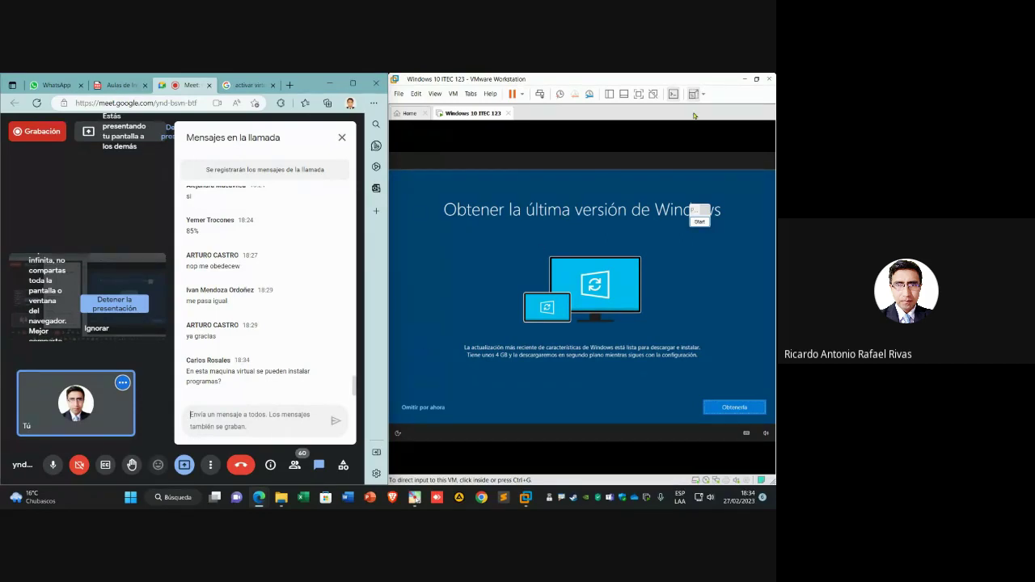
Maximize the VM window and draw an annotation arrow pointing at 'Omitir por ahora'
click(757, 79)
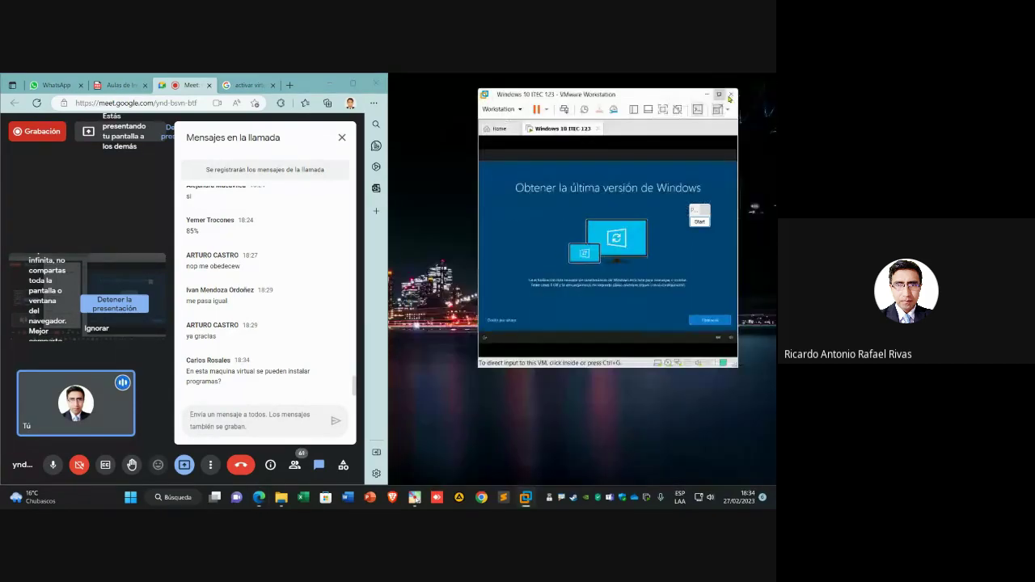
click(719, 93)
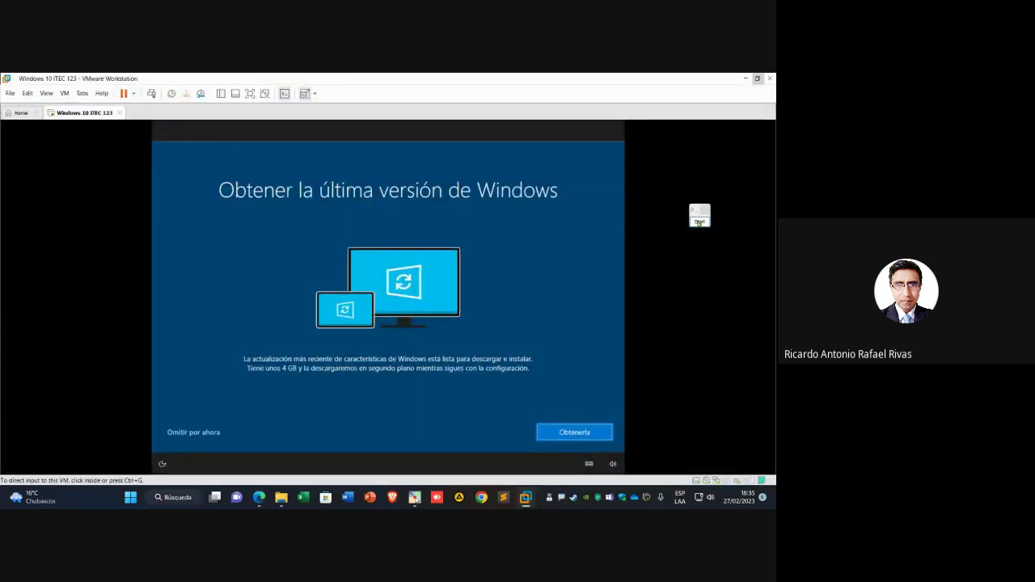
click(699, 216)
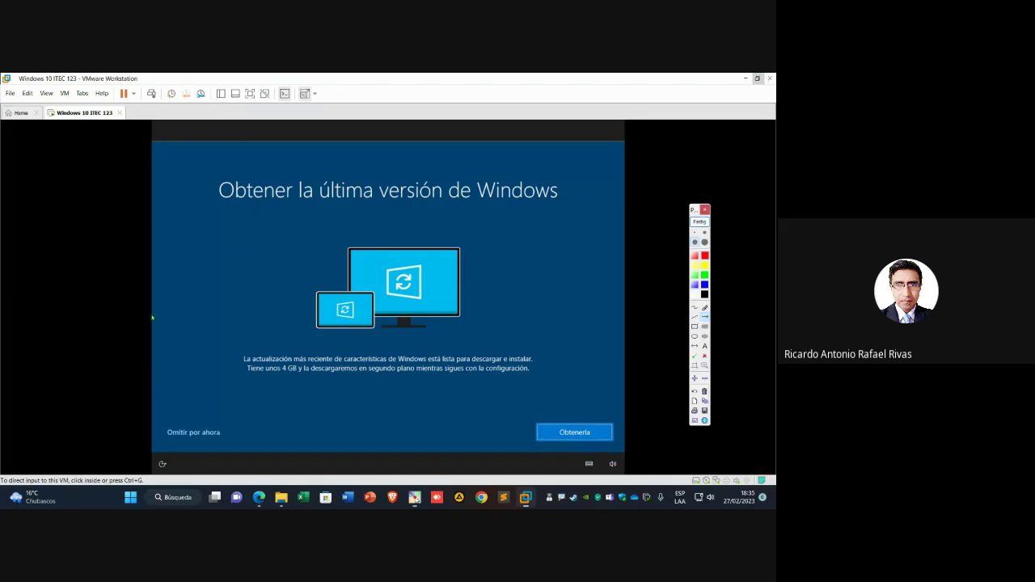
drag(213, 271, 196, 428)
Briefly magnify the link, clear the arrow, and skip the Windows update offer
key(super+plus)
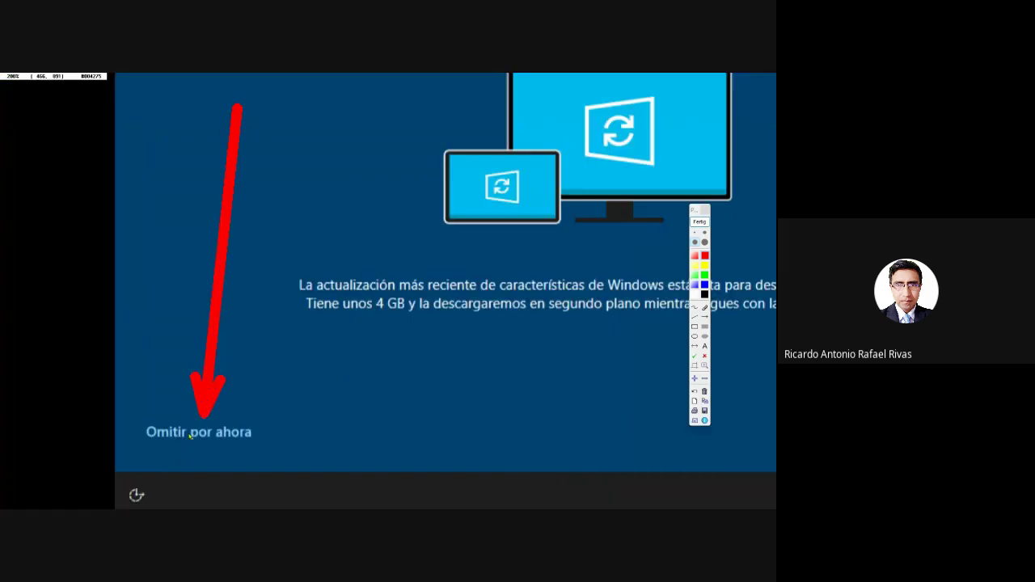
key(super+Escape)
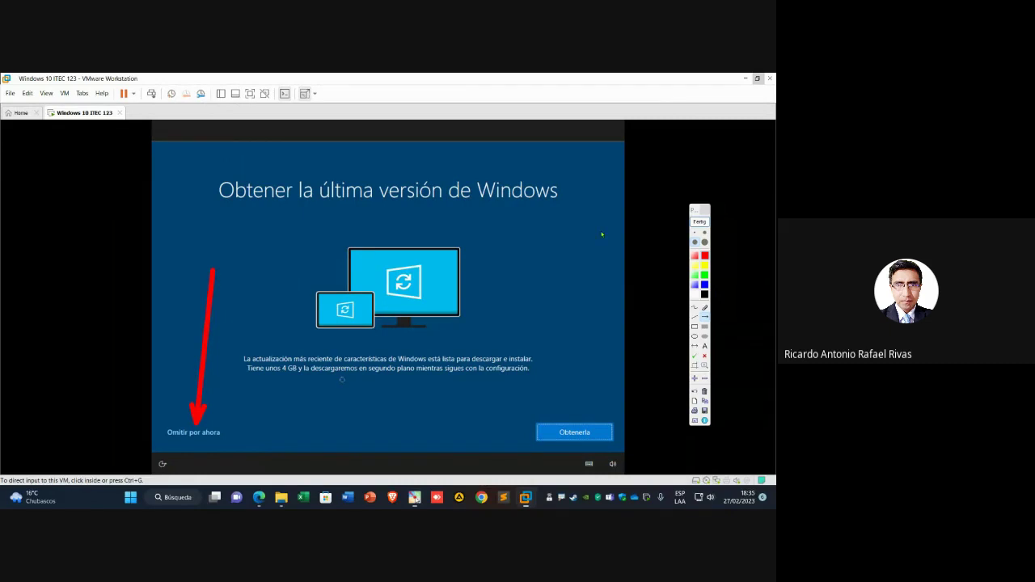
click(700, 221)
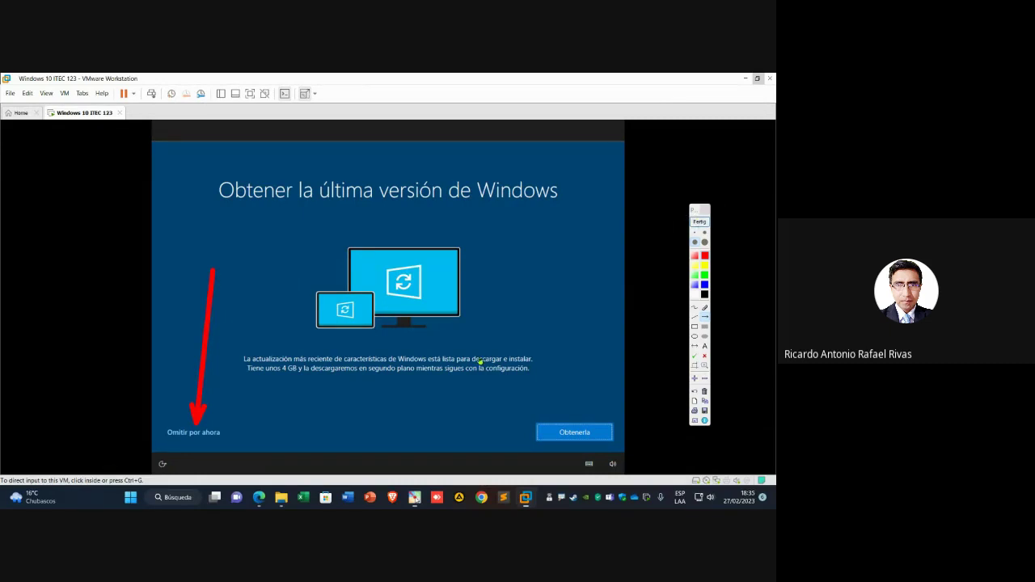
click(215, 437)
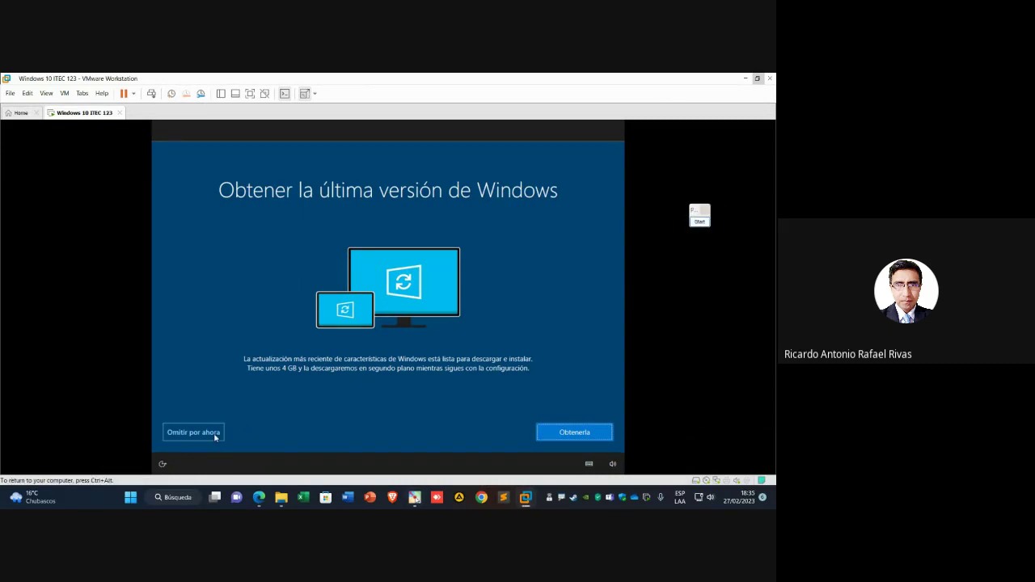
click(216, 437)
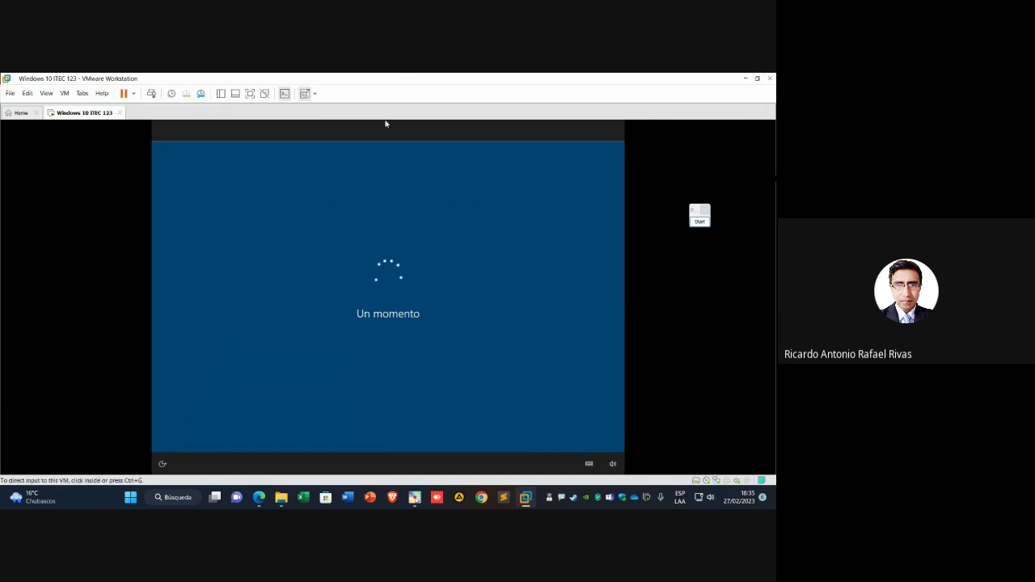
Resize the VM window and then make it fill the screen again
click(757, 78)
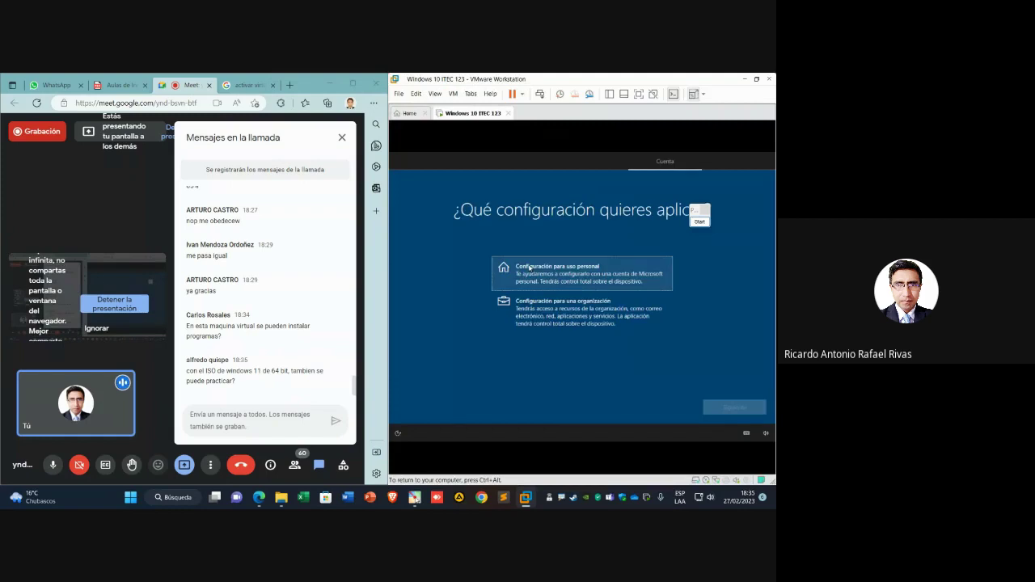
click(530, 268)
key(ctrl+alt)
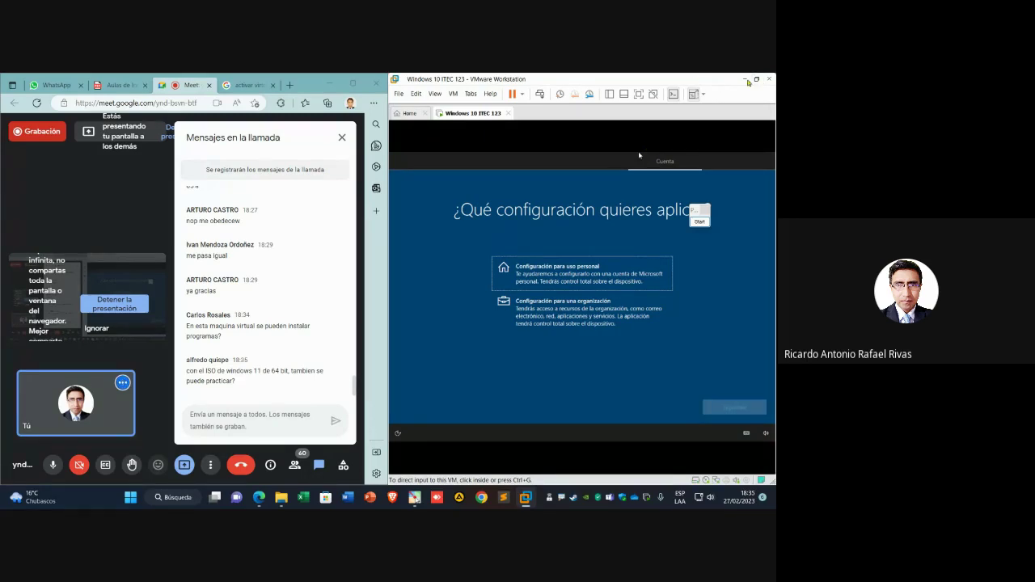
click(756, 78)
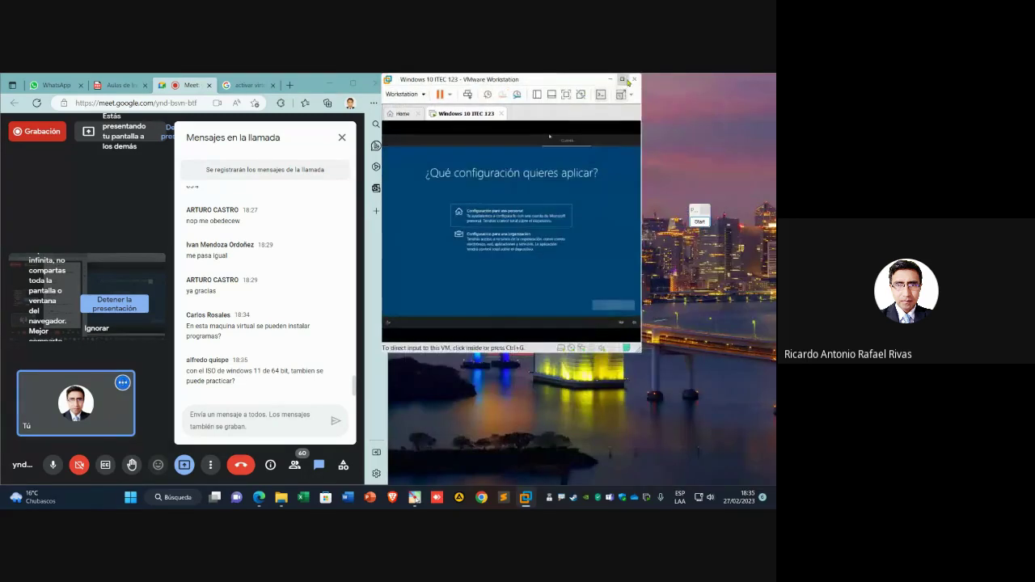
click(627, 79)
click(587, 149)
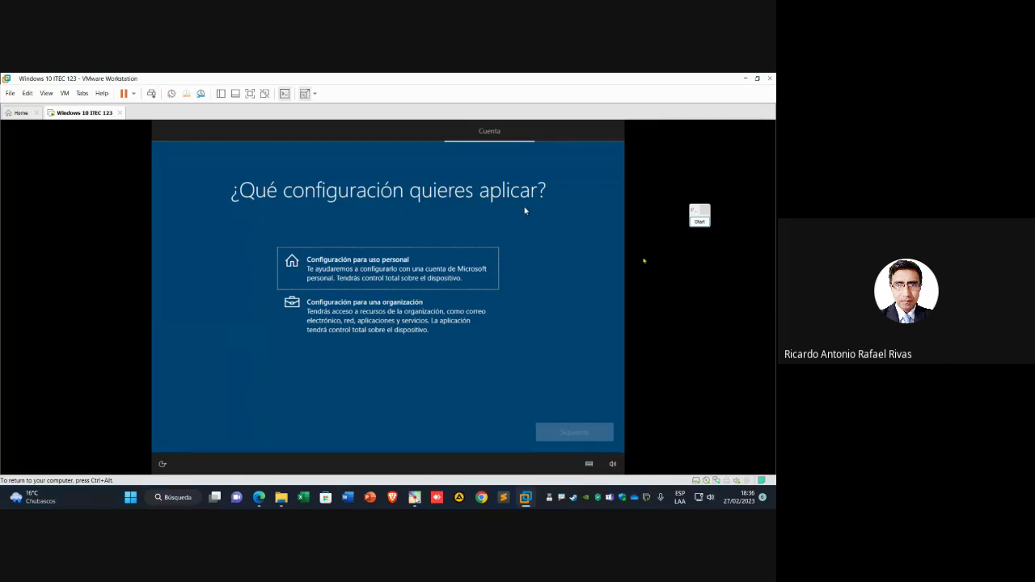
key(ctrl+alt)
Point an arrow at 'Configuración para uso personal', clear it, and select that option
click(700, 221)
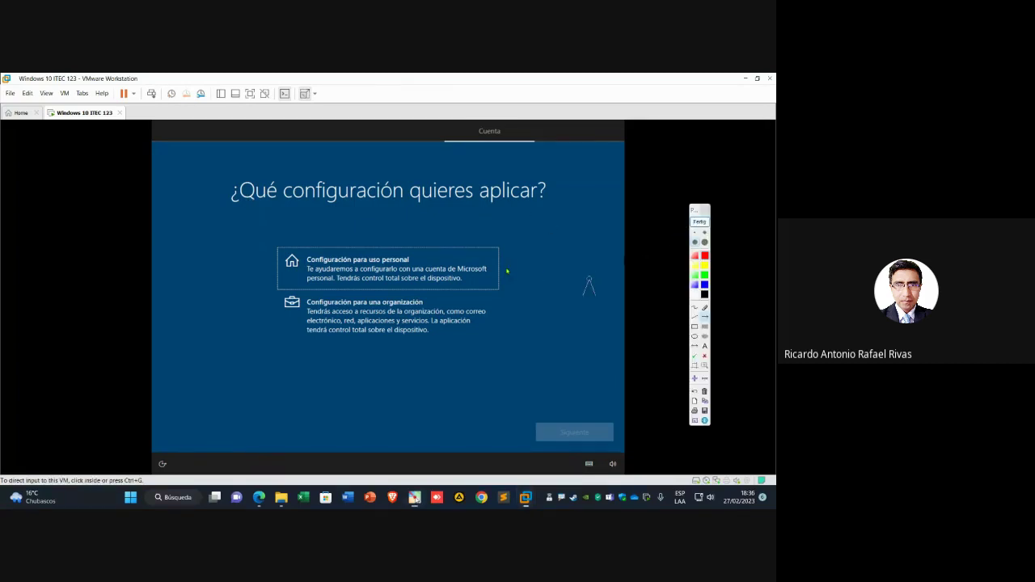
drag(589, 279, 495, 270)
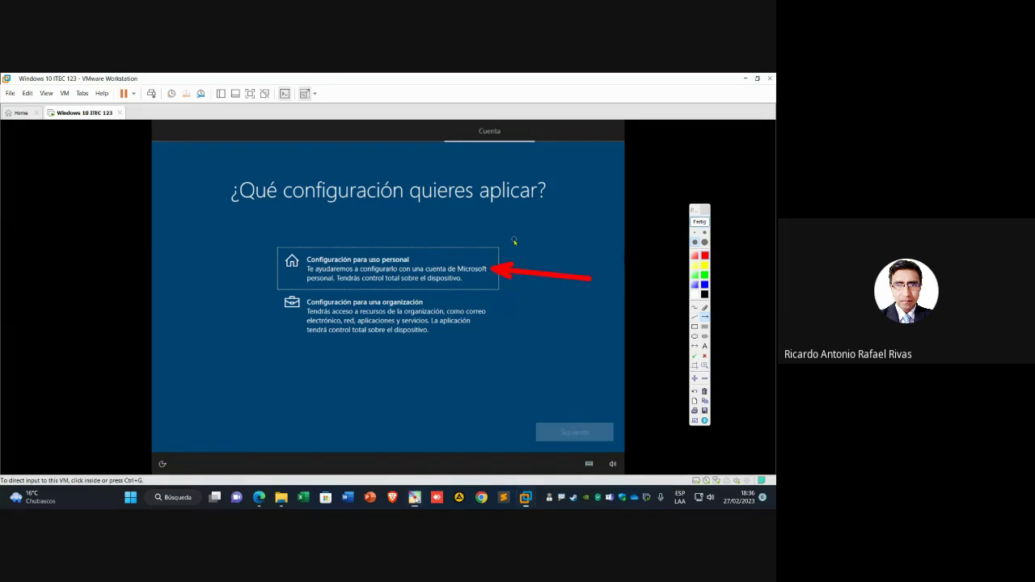
scroll(514, 240, up, 2)
key(Escape)
click(699, 221)
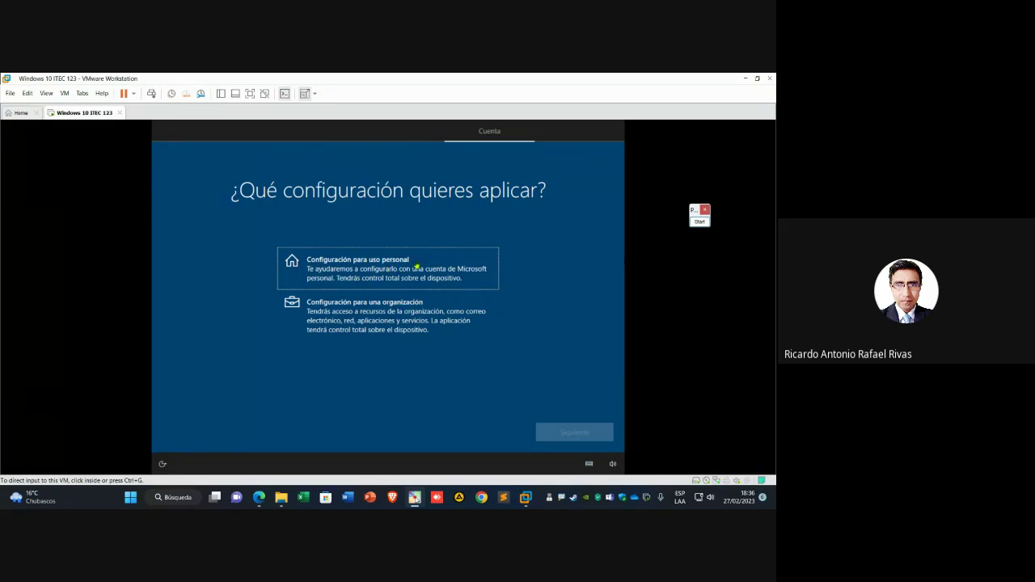
click(417, 265)
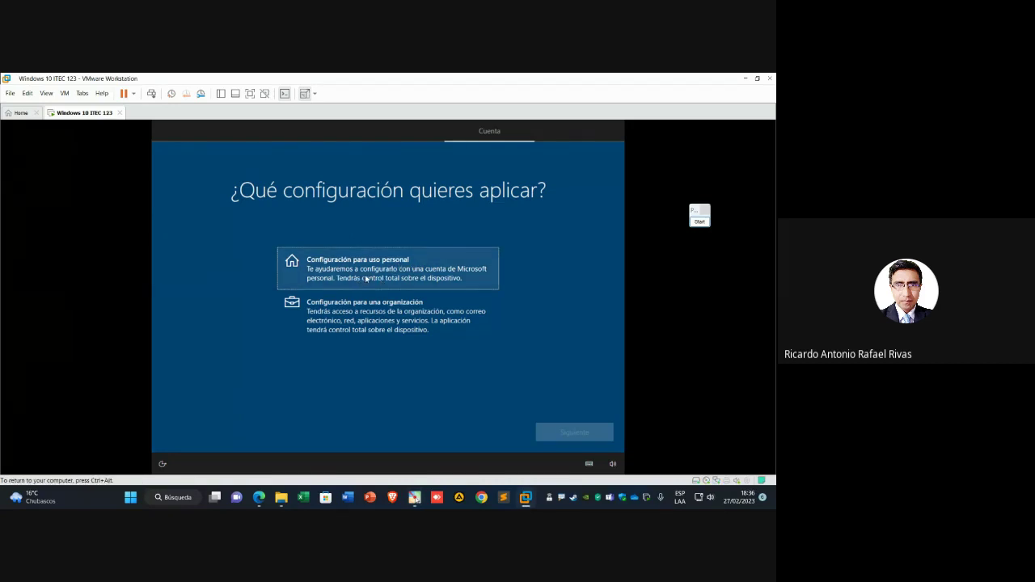
click(383, 269)
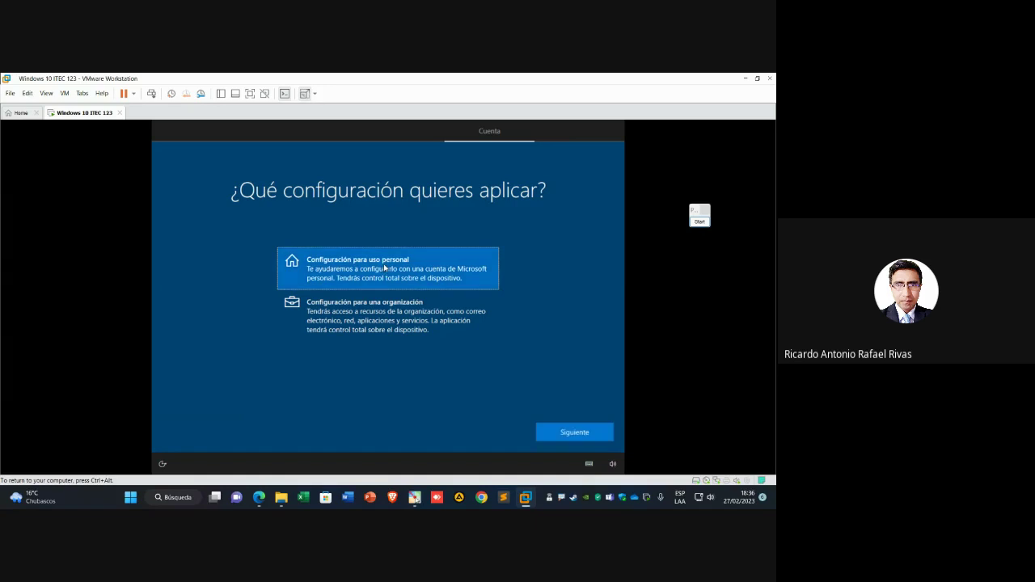
Continue past the personal-use step and draw a red arrow down to 'Cuenta sin conexión'
click(576, 429)
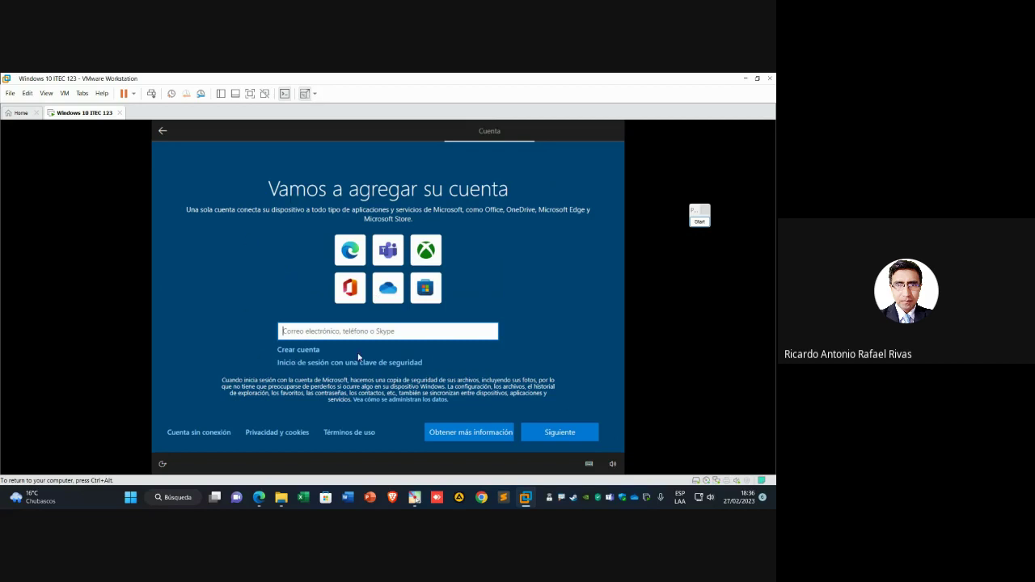
click(699, 221)
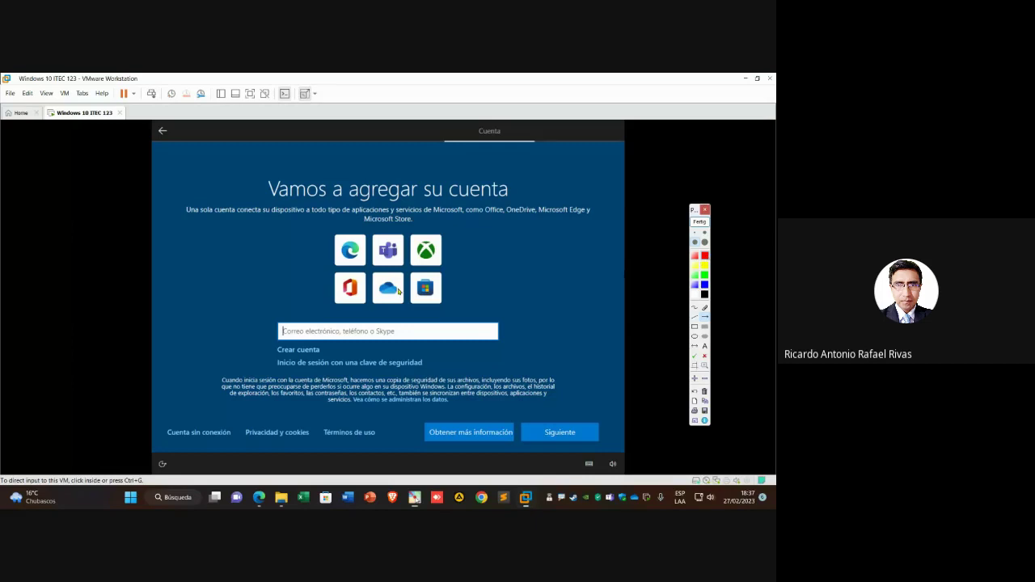
mouse_move(160, 255)
mouse_down()
mouse_move(179, 314)
mouse_move(194, 408)
mouse_move(186, 421)
mouse_up()
scroll(177, 455, up, 2)
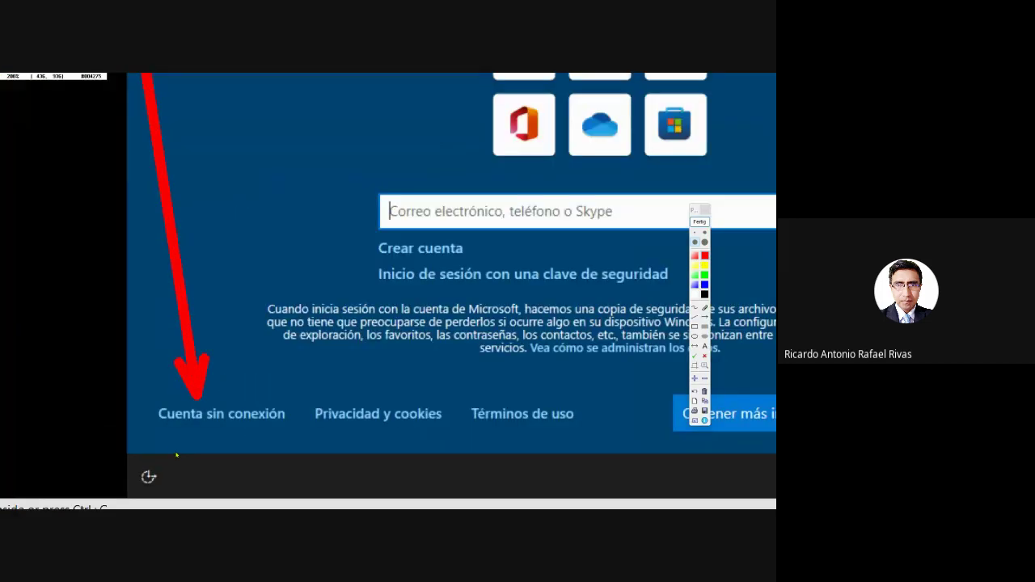
scroll(176, 455, down, 2)
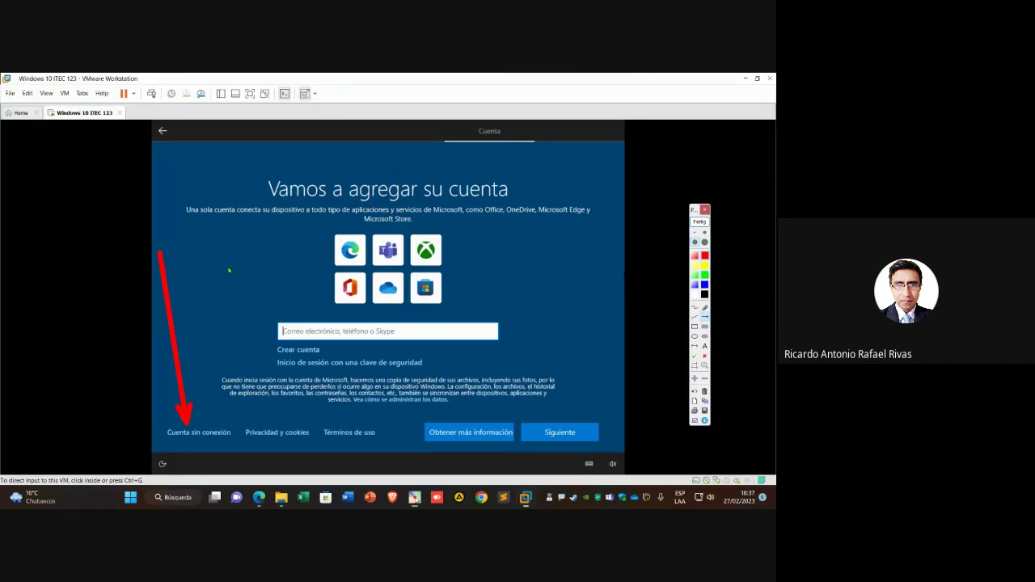
Add a green arrow over the red one, clear annotations, and choose 'Cuenta sin conexión'
drag(157, 247, 187, 421)
scroll(192, 462, up, 2)
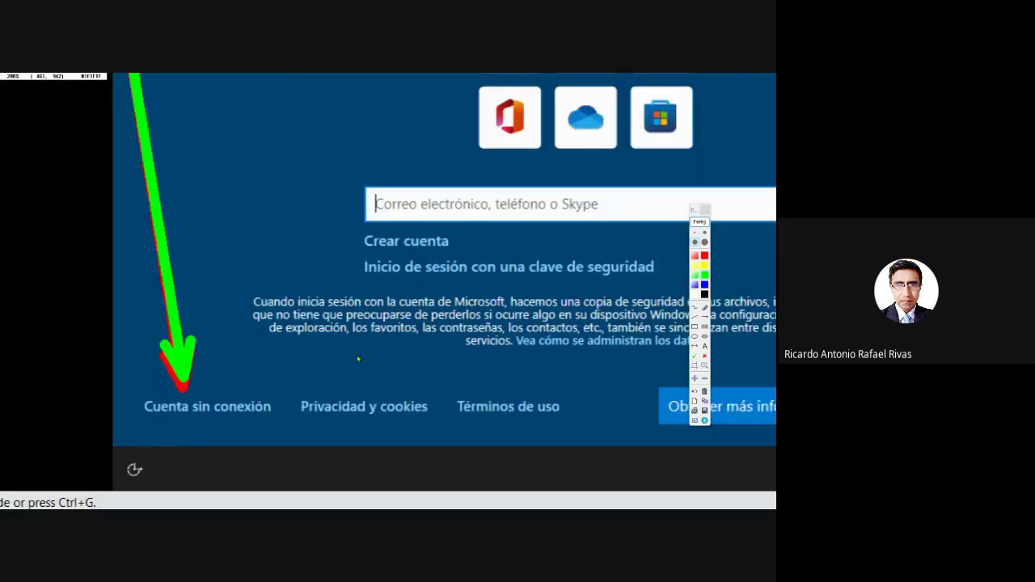
scroll(357, 359, down, 2)
key(Escape)
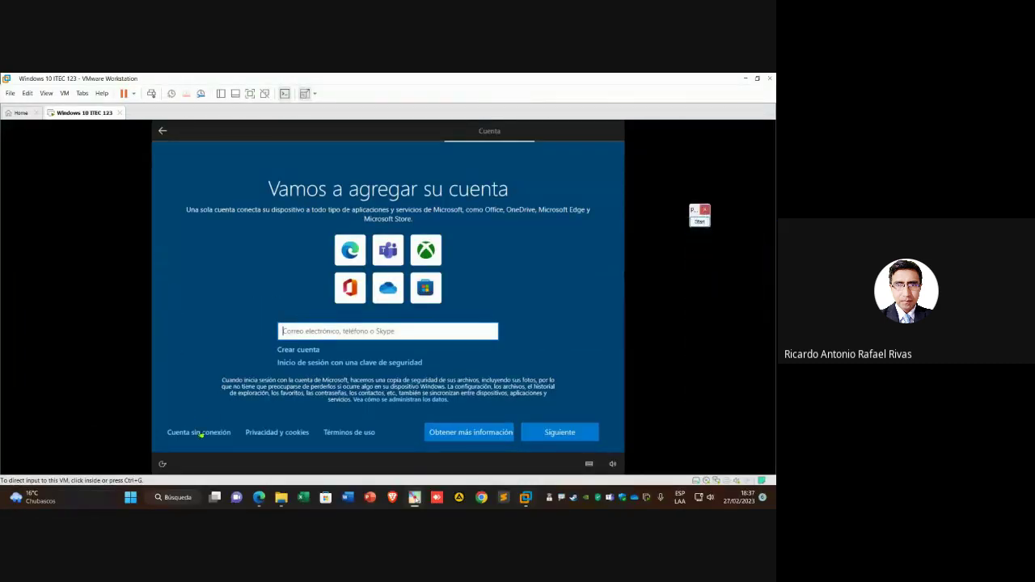
click(201, 435)
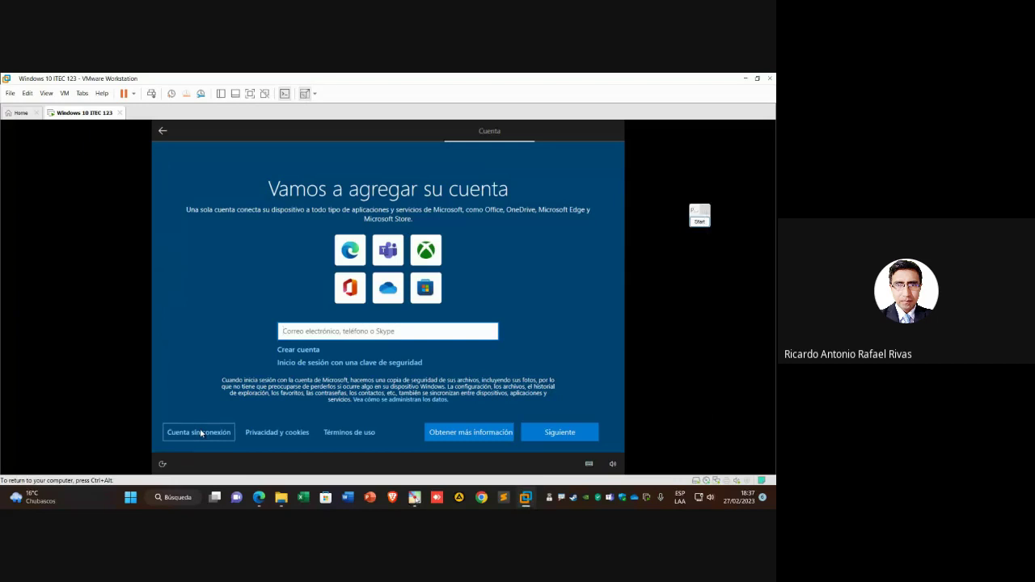
click(201, 434)
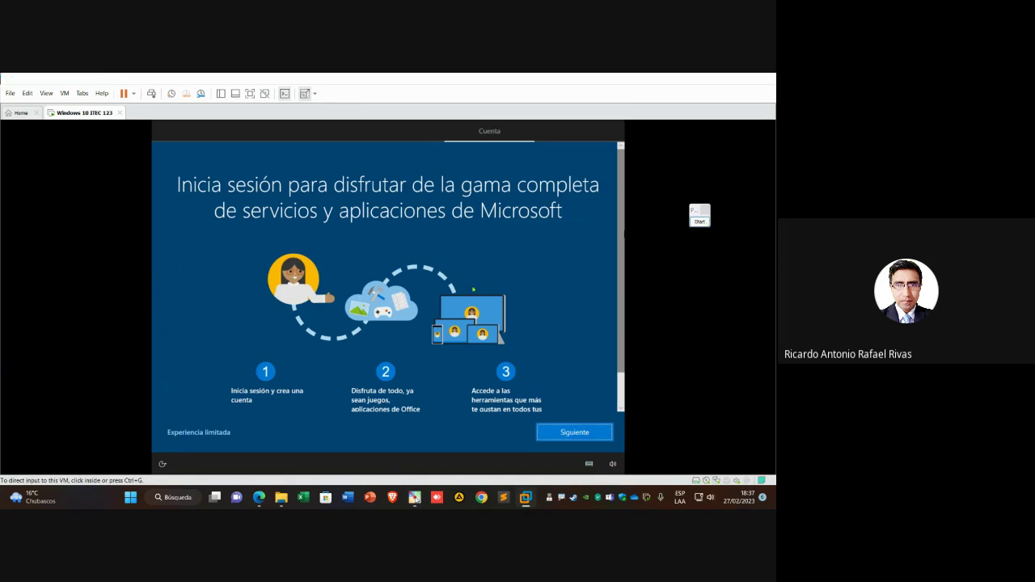
Mark 'Experiencia limitada' with a green arrow, clear it, and choose the limited experience
click(700, 220)
mouse_move(250, 275)
mouse_down()
mouse_move(206, 370)
mouse_move(203, 420)
mouse_up()
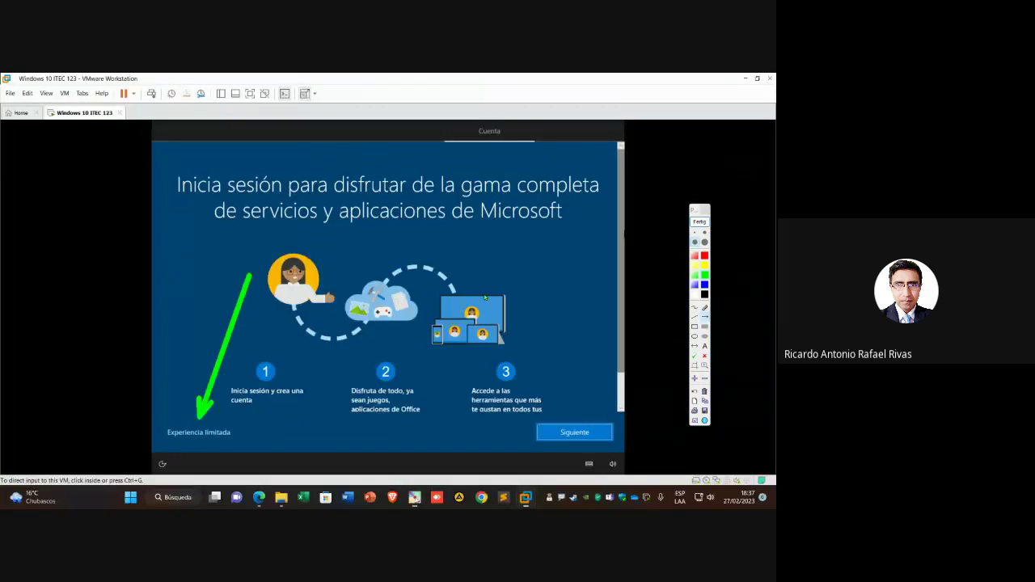
click(700, 221)
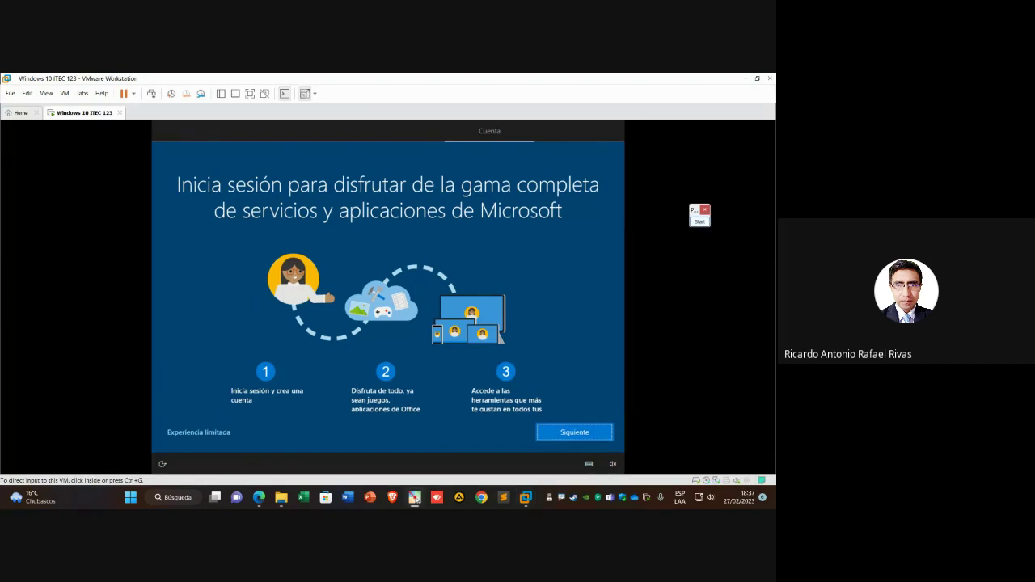
click(198, 434)
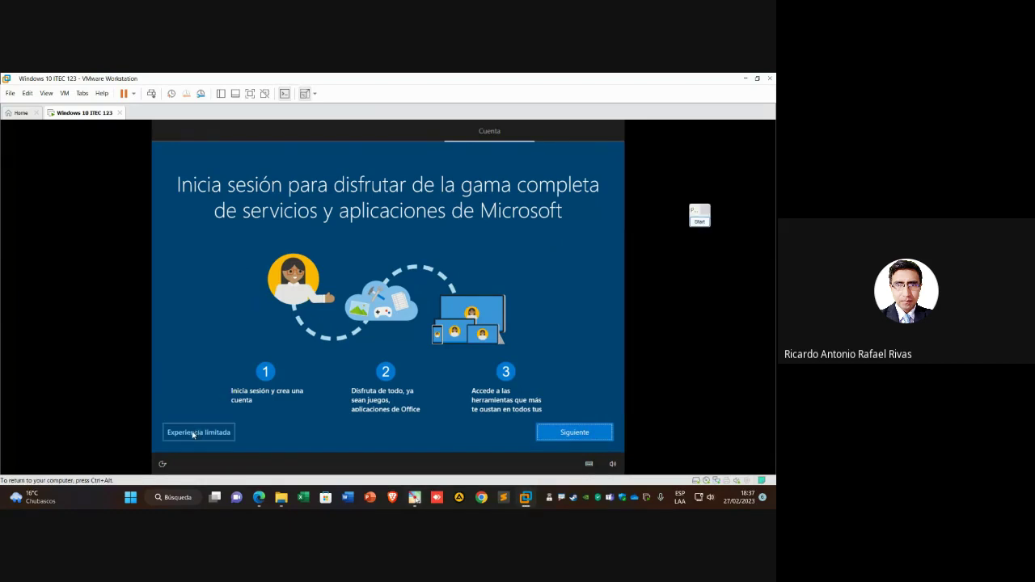
click(190, 434)
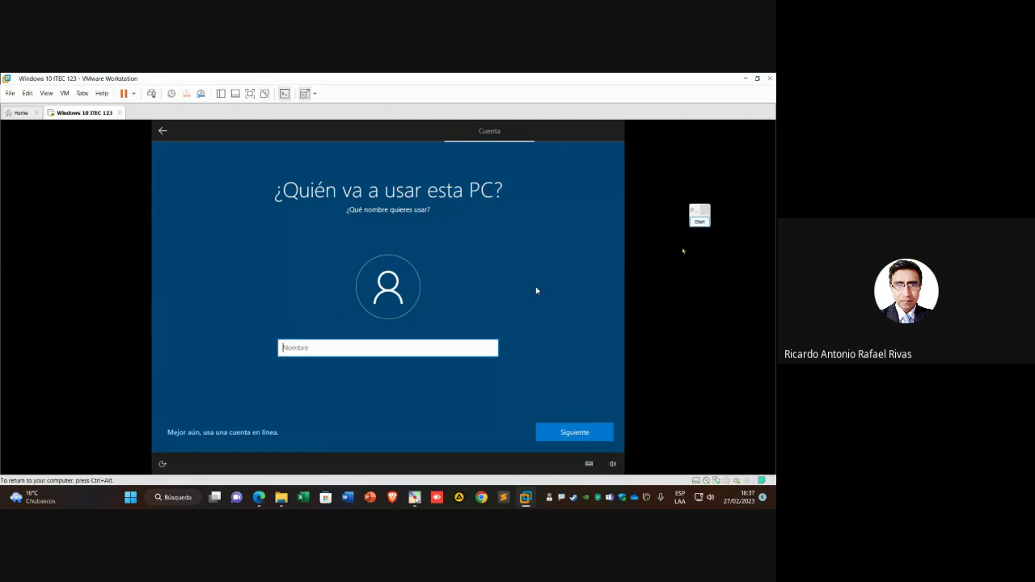
Point a red arrow at the Nombre field and enter the account name ITEC
click(701, 221)
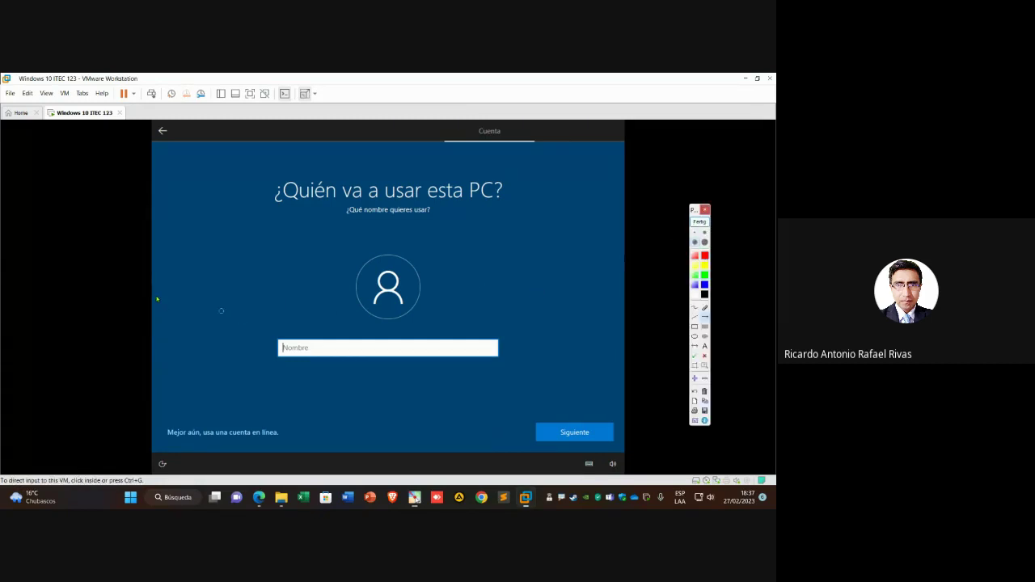
mouse_move(161, 241)
mouse_down()
mouse_move(270, 305)
mouse_move(283, 339)
mouse_up()
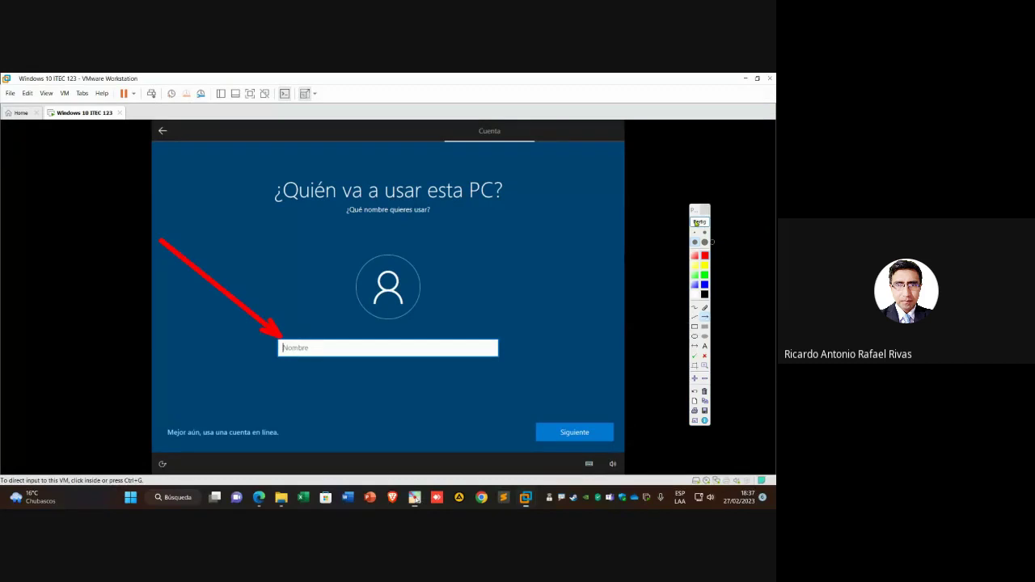
key(Escape)
click(282, 349)
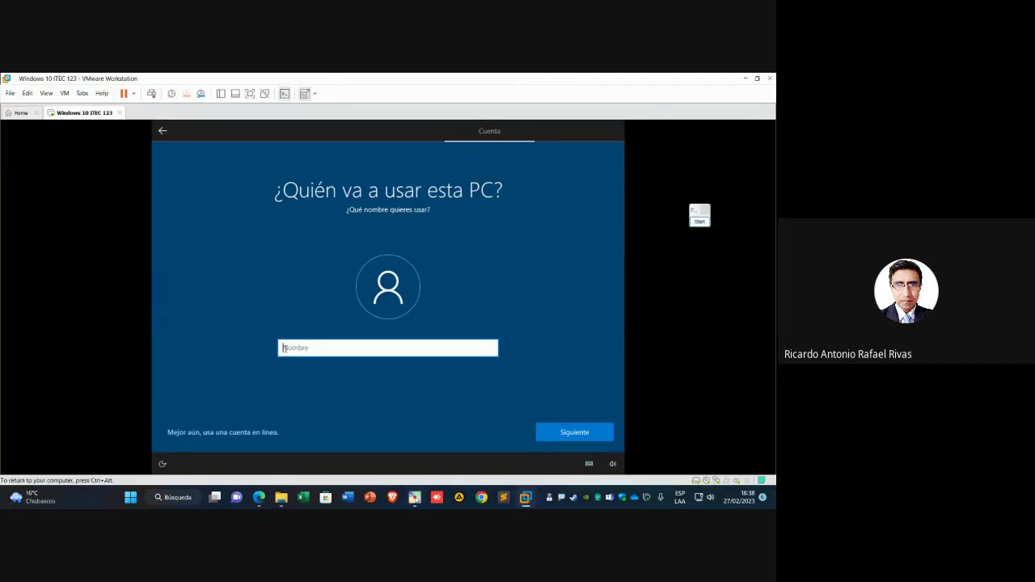
text(itec)
key(ctrl+a)
text(ITEC)
Mark Siguiente with an arrow, clear it, and submit the name ITEC
click(700, 220)
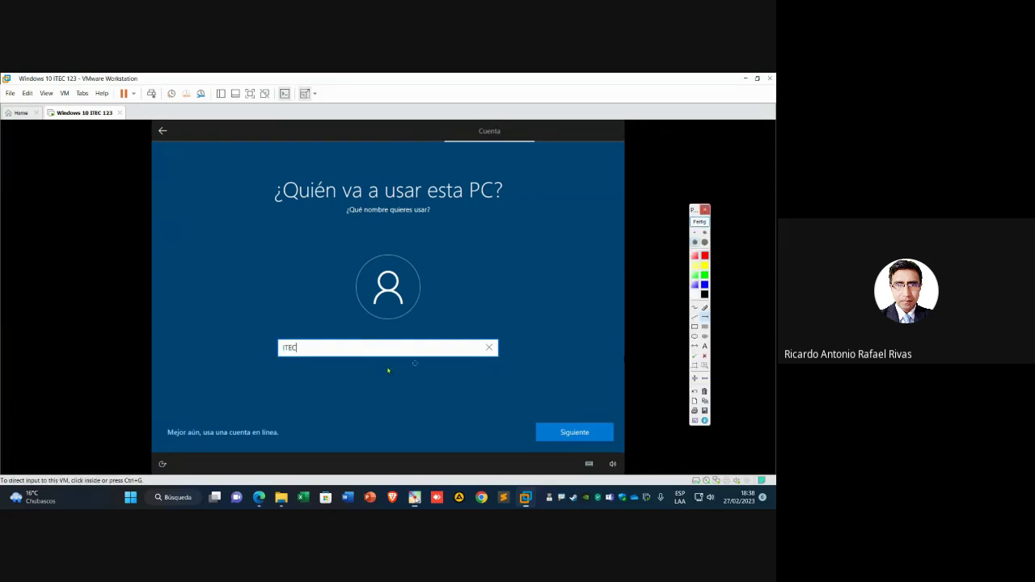
drag(387, 364, 534, 429)
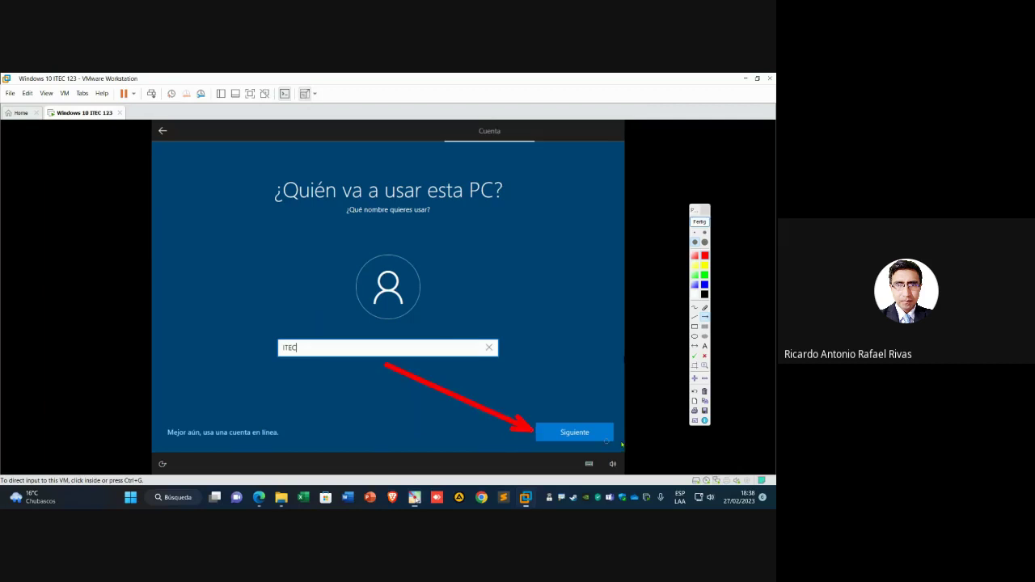
scroll(622, 444, up, 2)
scroll(530, 306, down, 2)
click(700, 222)
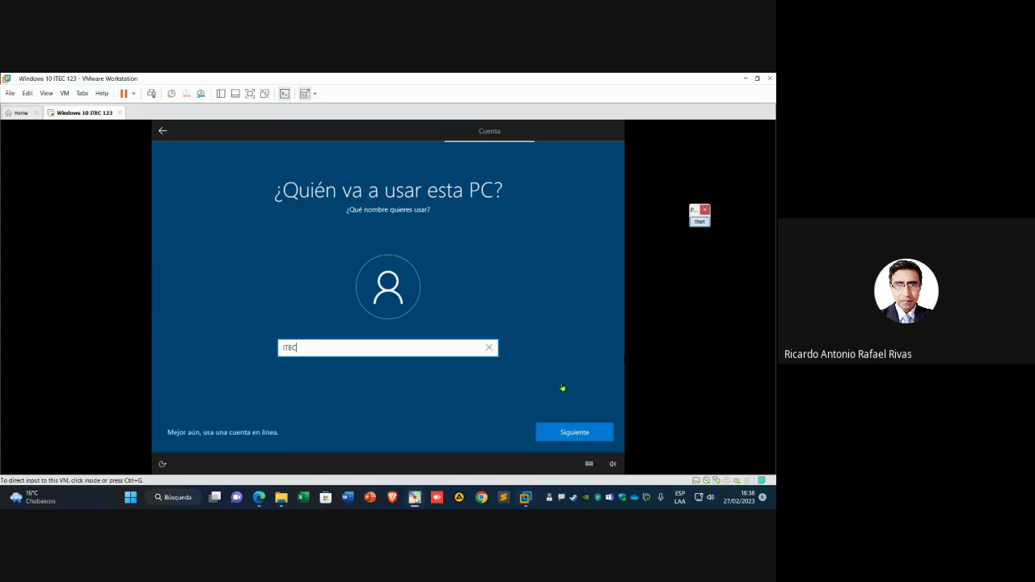
click(561, 438)
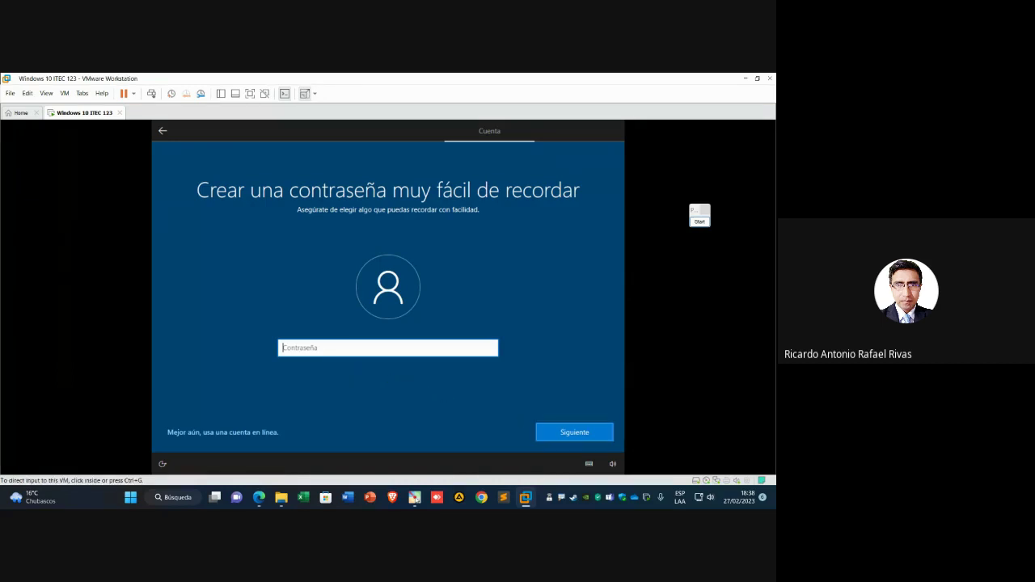
Leave the password blank and accept the default privacy settings
click(579, 429)
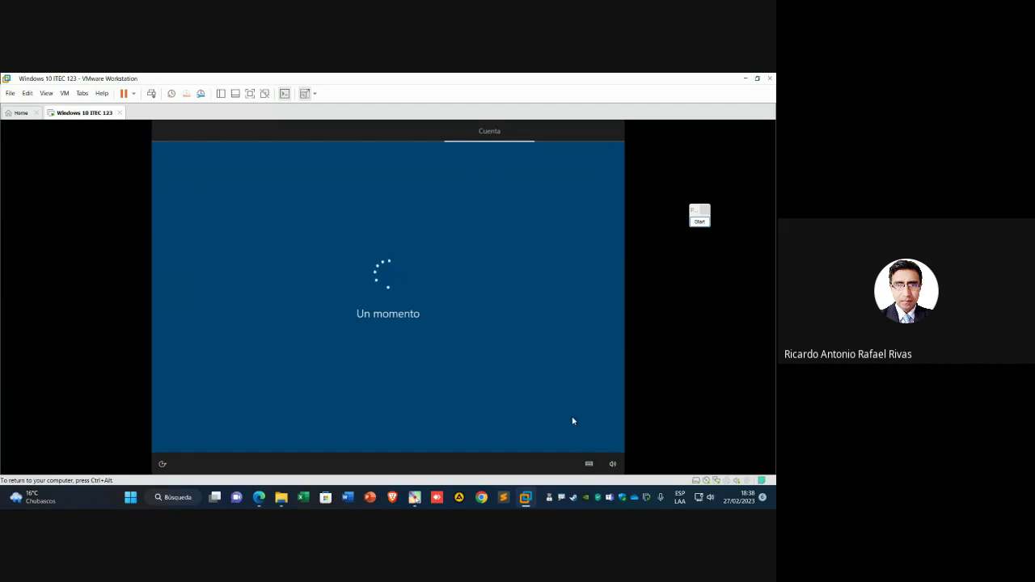
key(ctrl+alt)
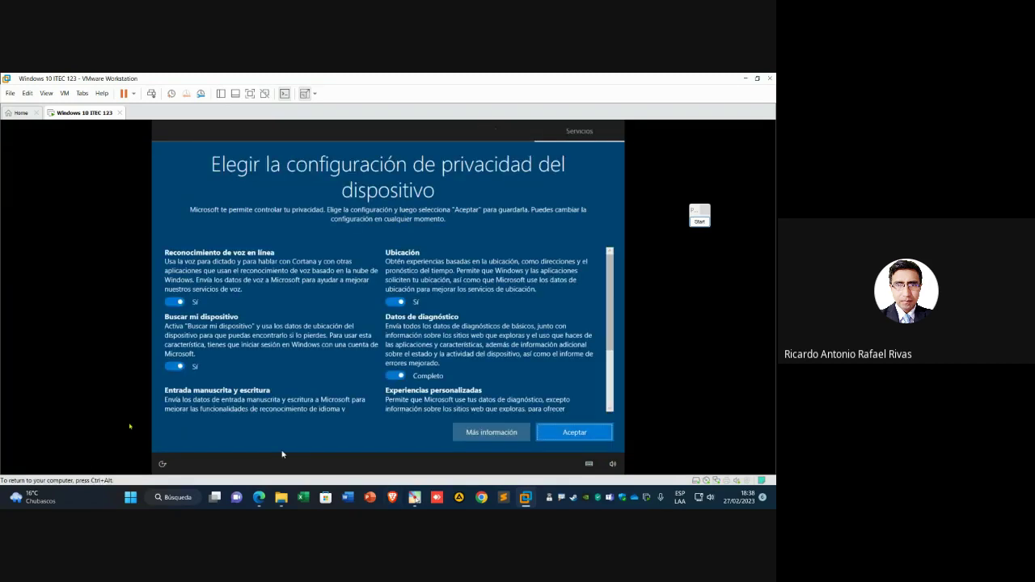
click(302, 124)
click(574, 429)
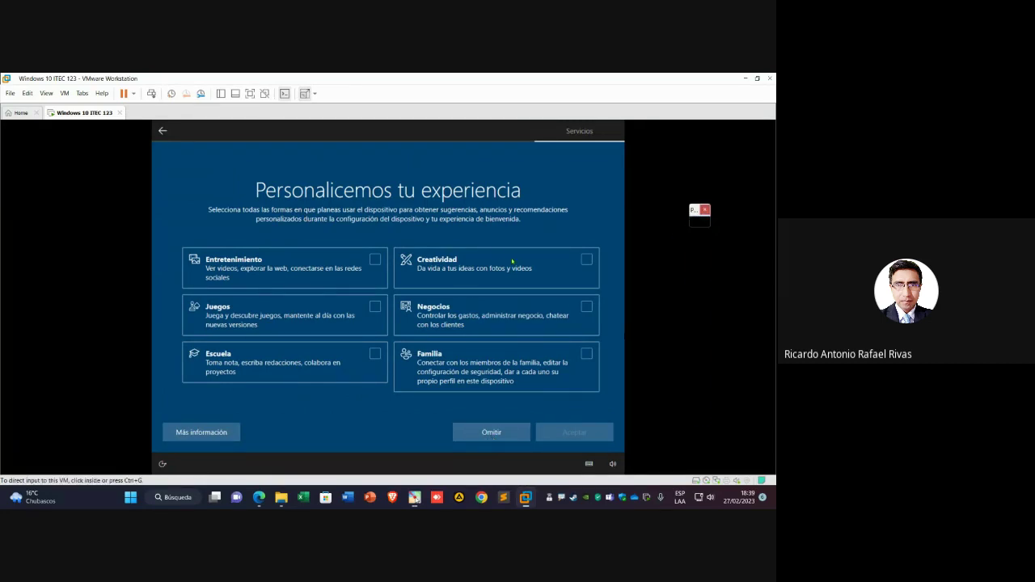
Point an arrow at Omitir, skip personalization categories, and decline activity history
click(693, 221)
drag(495, 235, 490, 411)
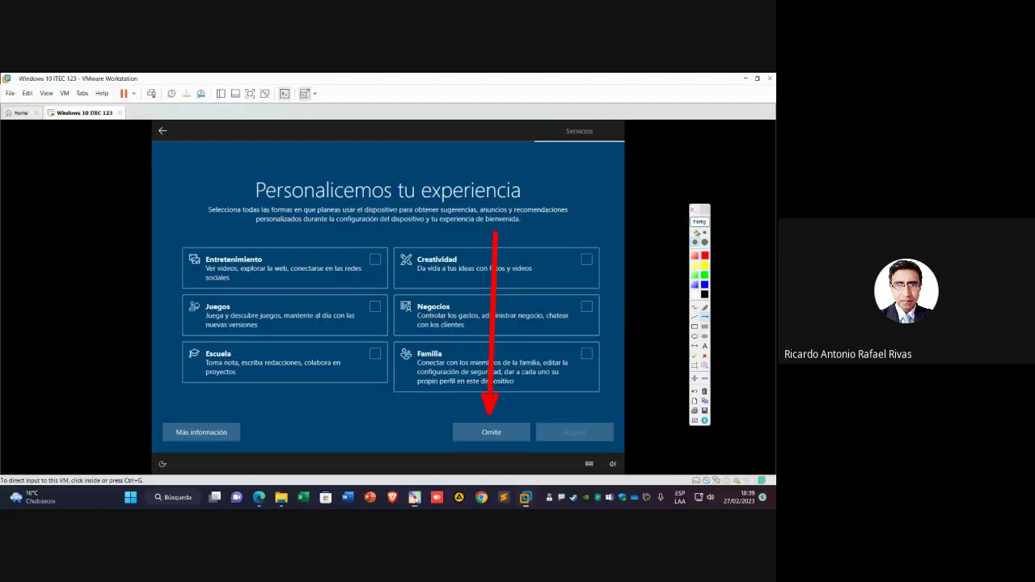
key(Escape)
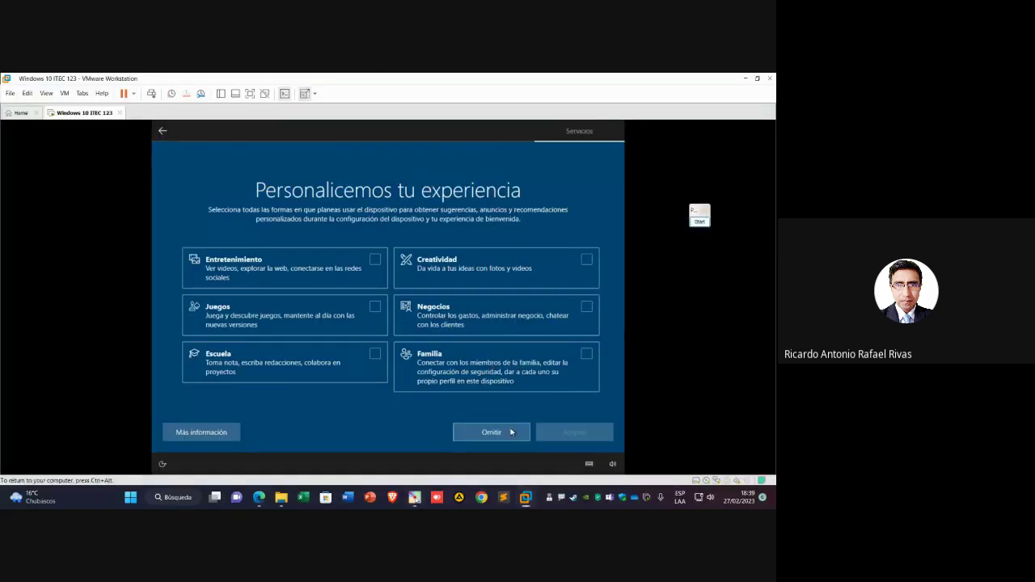
click(485, 433)
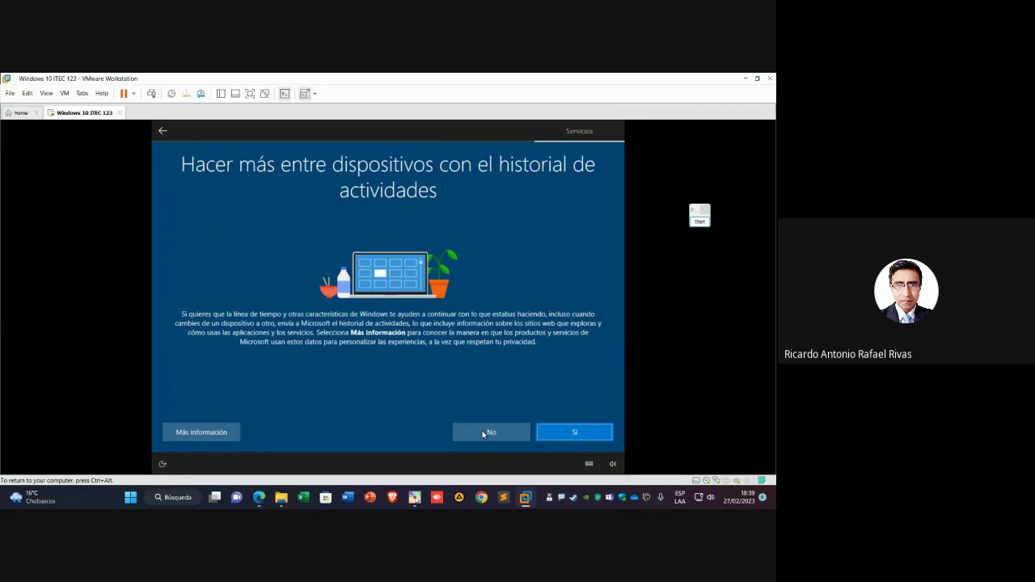
click(484, 434)
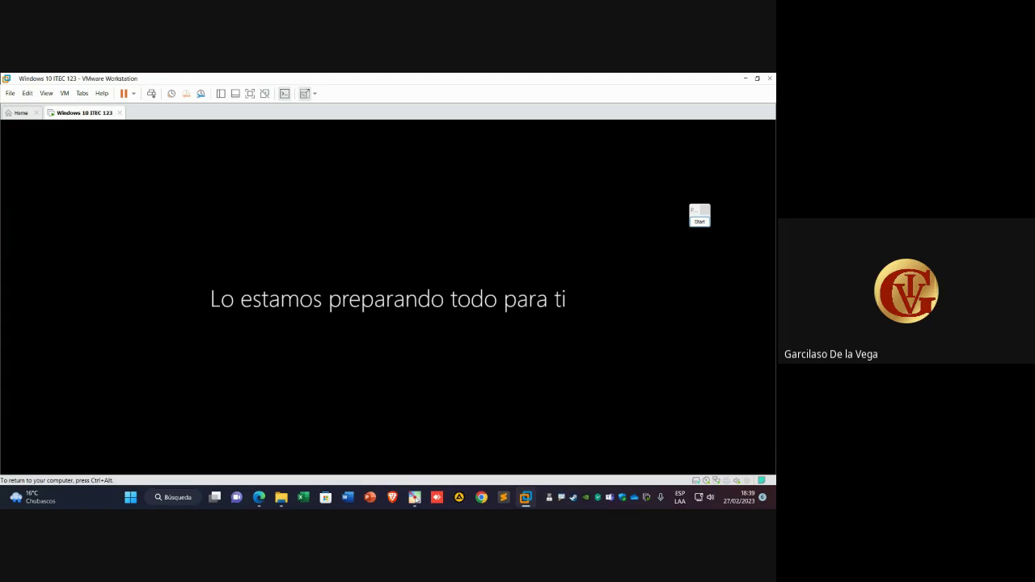
Un-maximize the VMware window while Windows finishes preparing the desktop
key(super+Down)
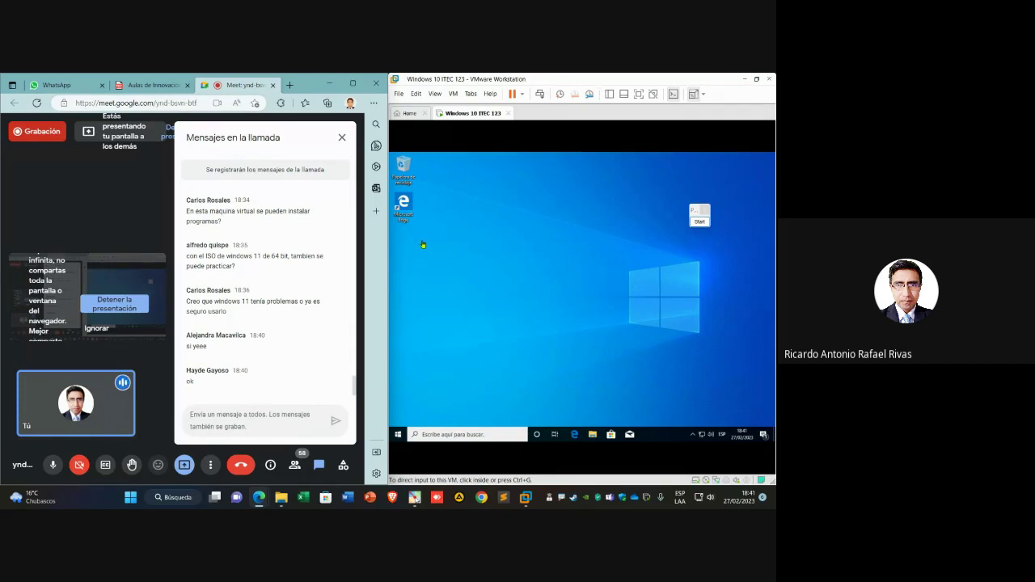
Adjust the VMware window beside the browser, then maximize it to fill the screen
drag(389, 382, 389, 382)
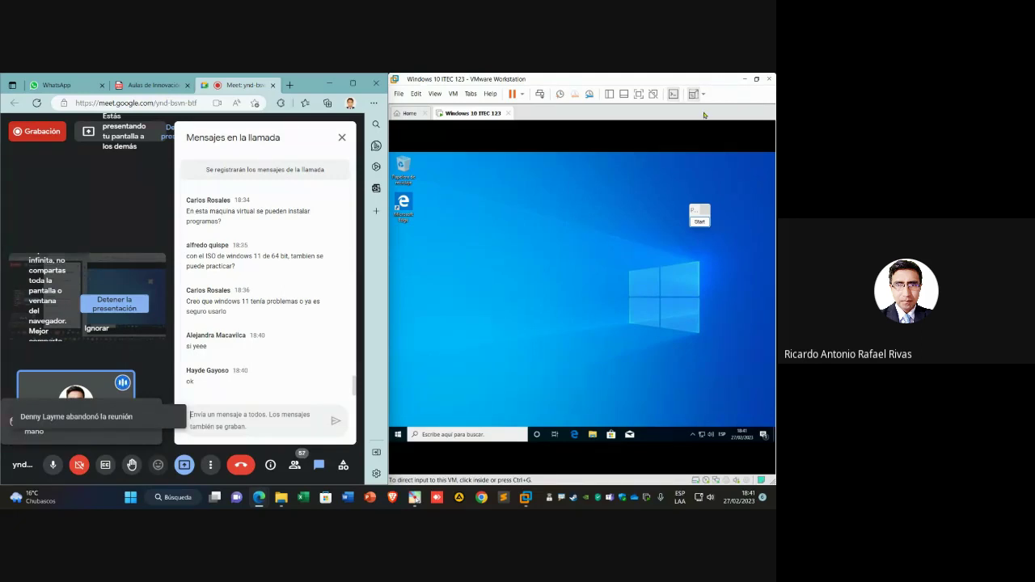
click(756, 79)
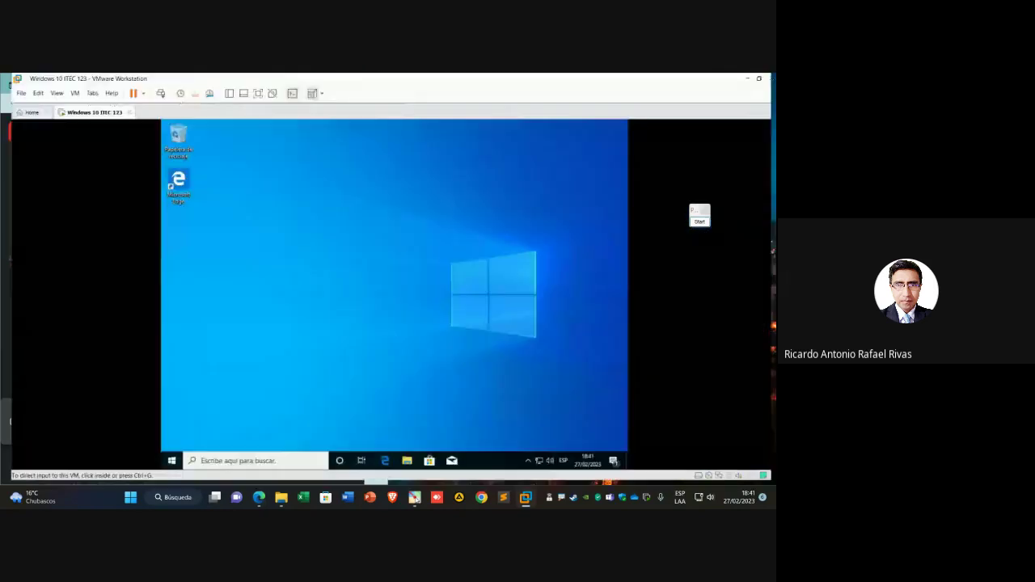
click(418, 231)
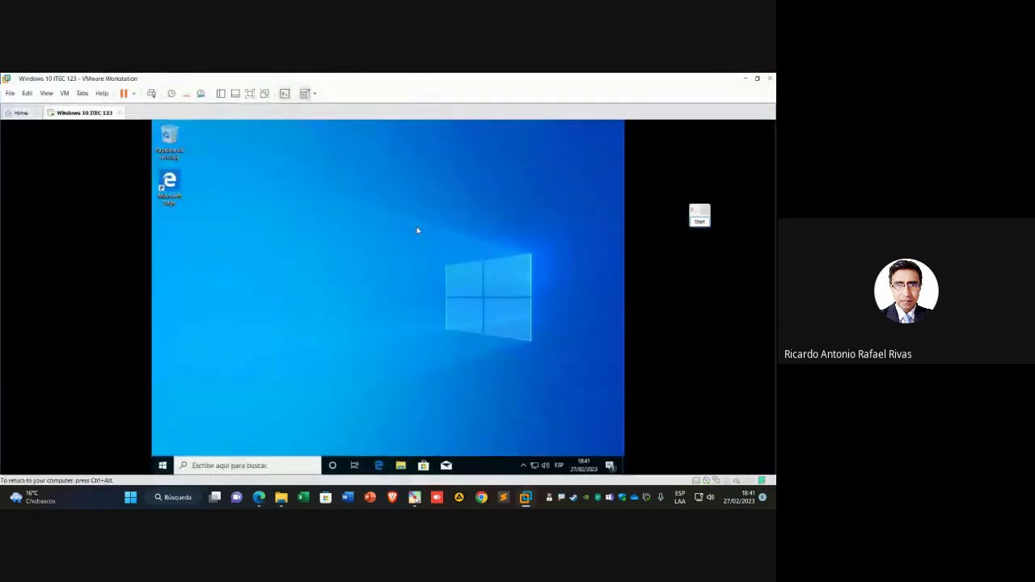
double_click(364, 79)
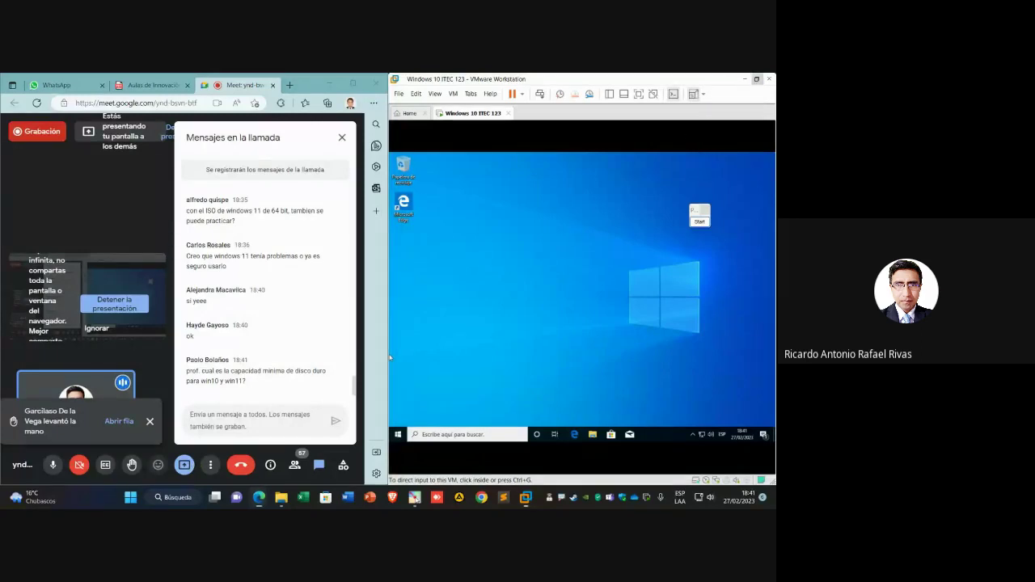
click(756, 78)
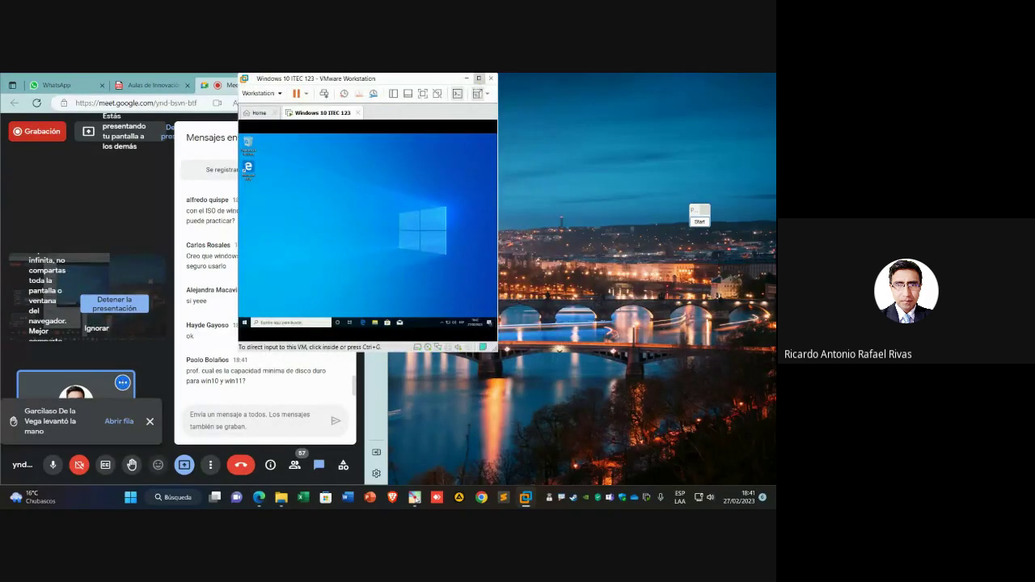
click(478, 79)
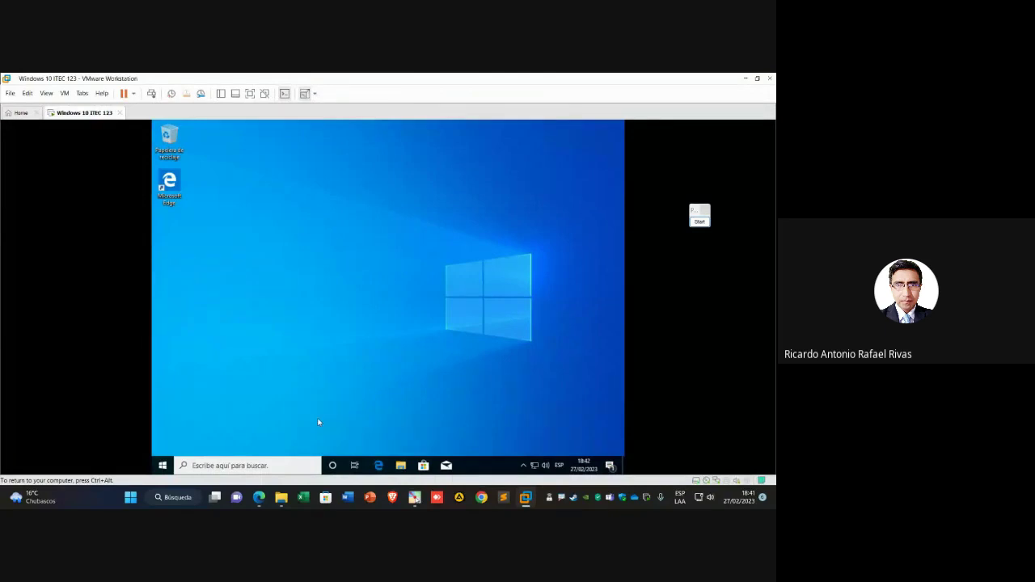
Open and close the guest Start menu, then launch File Explorer in the guest
click(165, 465)
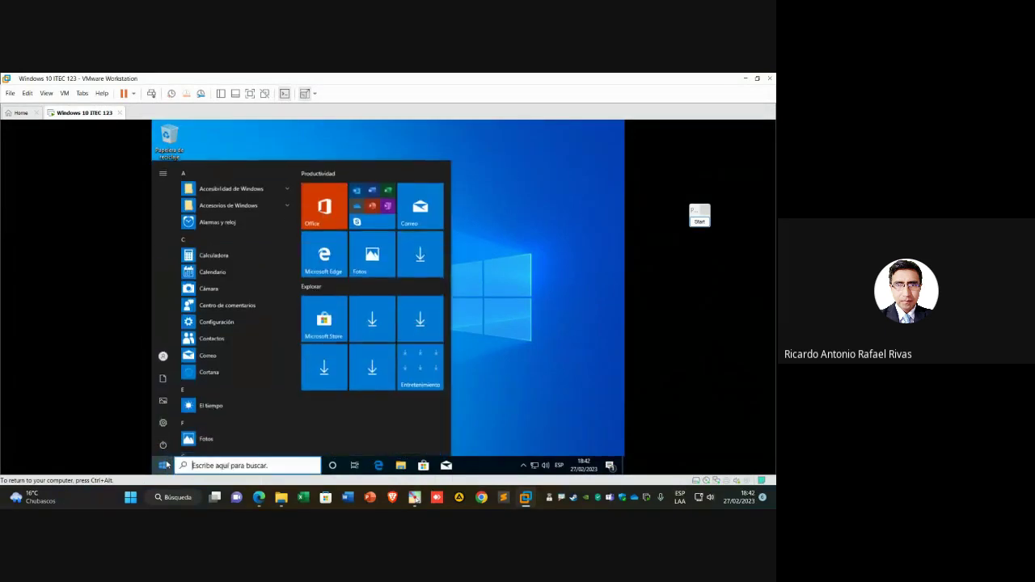
click(532, 294)
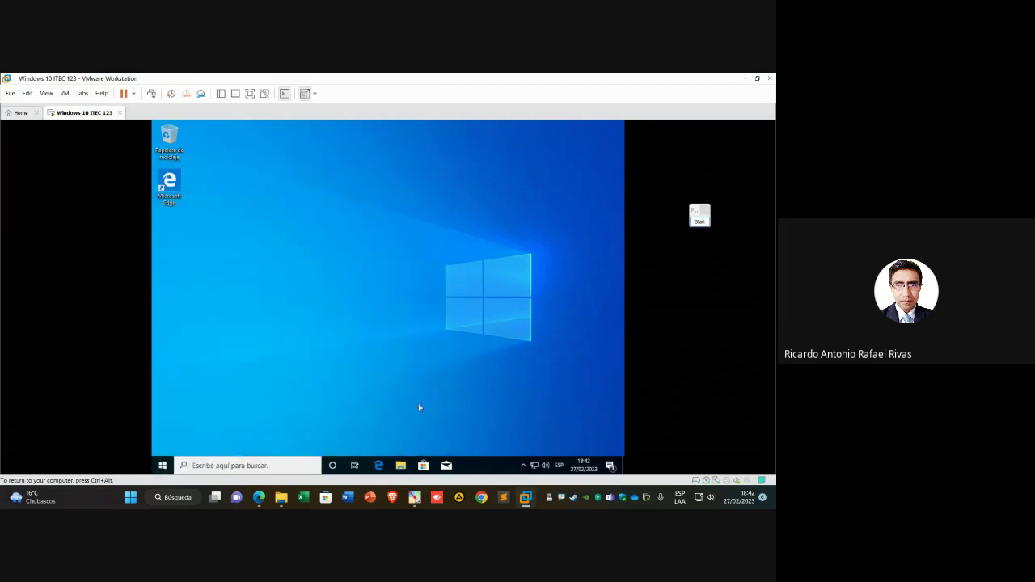
click(399, 466)
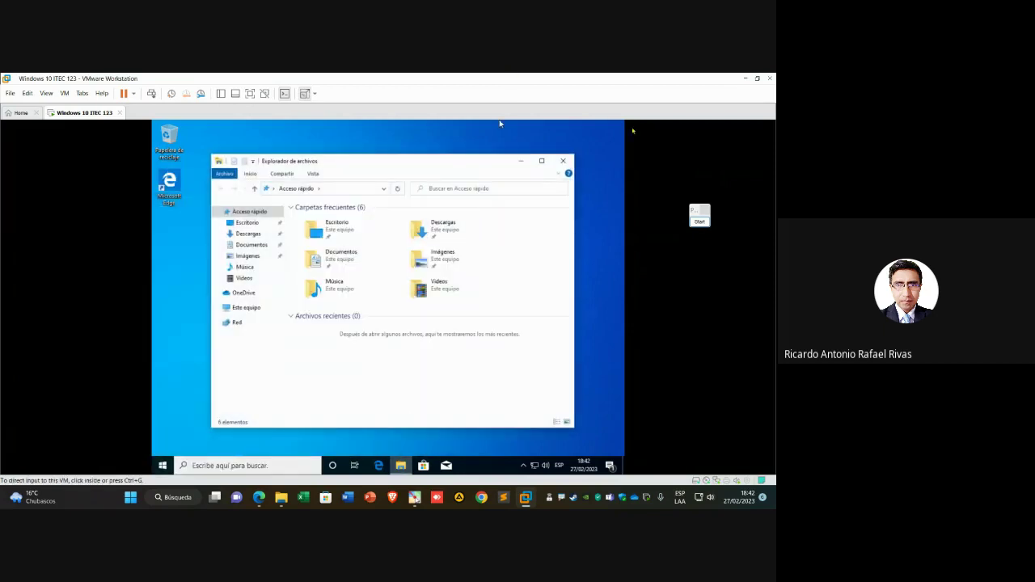
Place VMware beside the Meet call, write in the call chat, then minimize VMware
double_click(513, 77)
drag(582, 132, 716, 229)
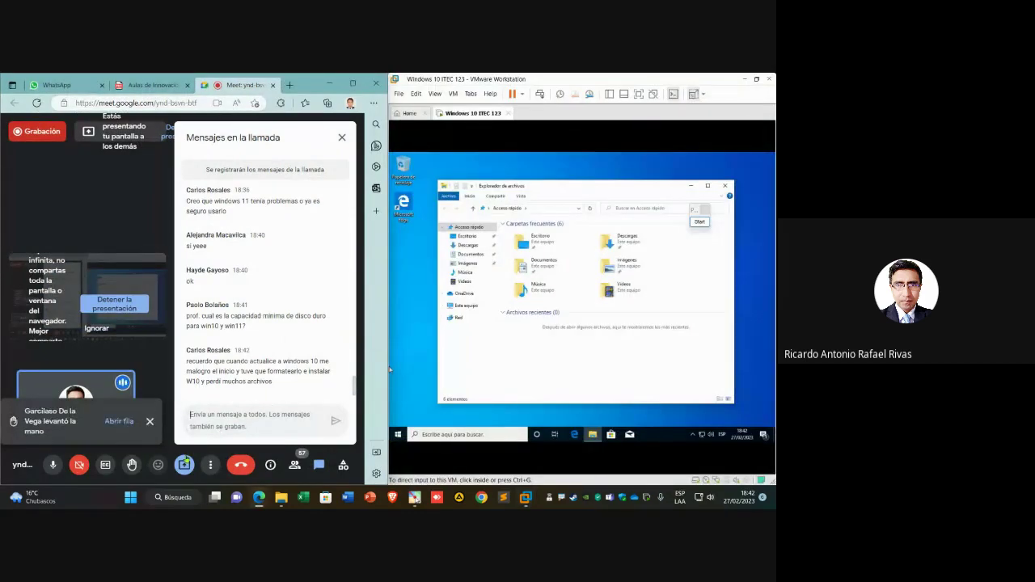
click(189, 424)
click(491, 356)
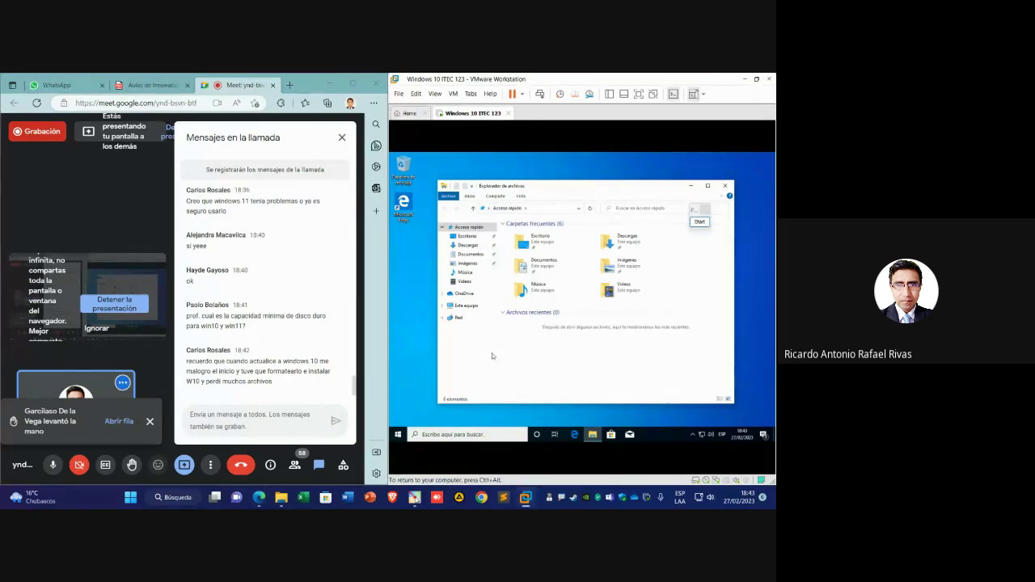
click(745, 78)
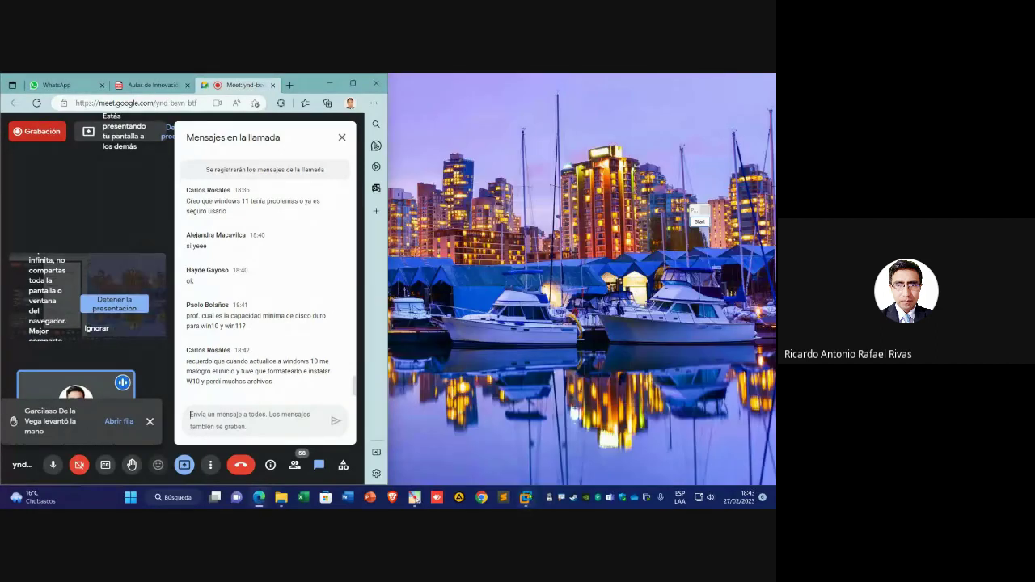
Restore and maximize the VMware window, then switch the VM to full screen with Ctrl+Alt+Enter
mouse_move(526, 498)
click(628, 437)
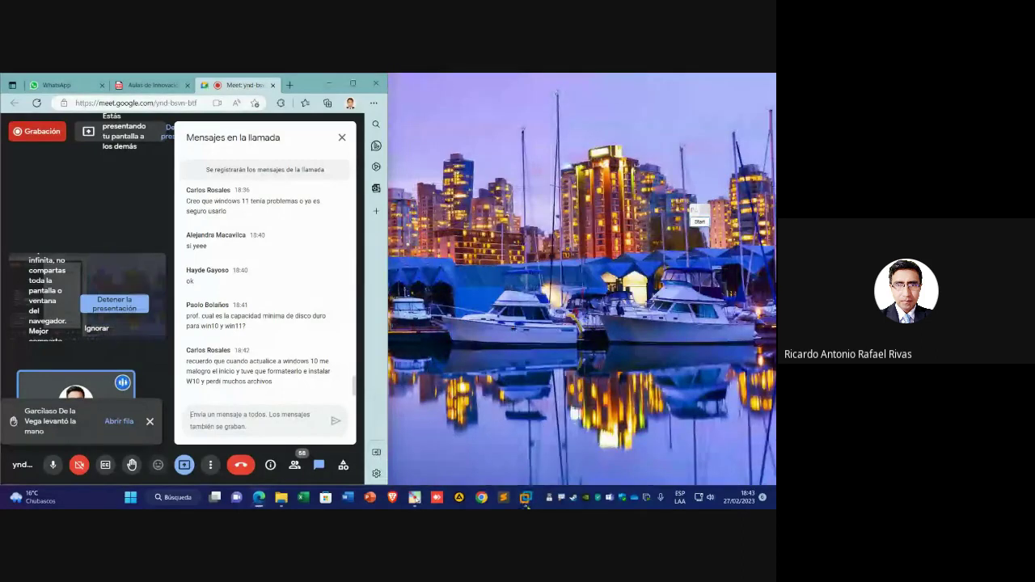
mouse_move(526, 497)
click(628, 432)
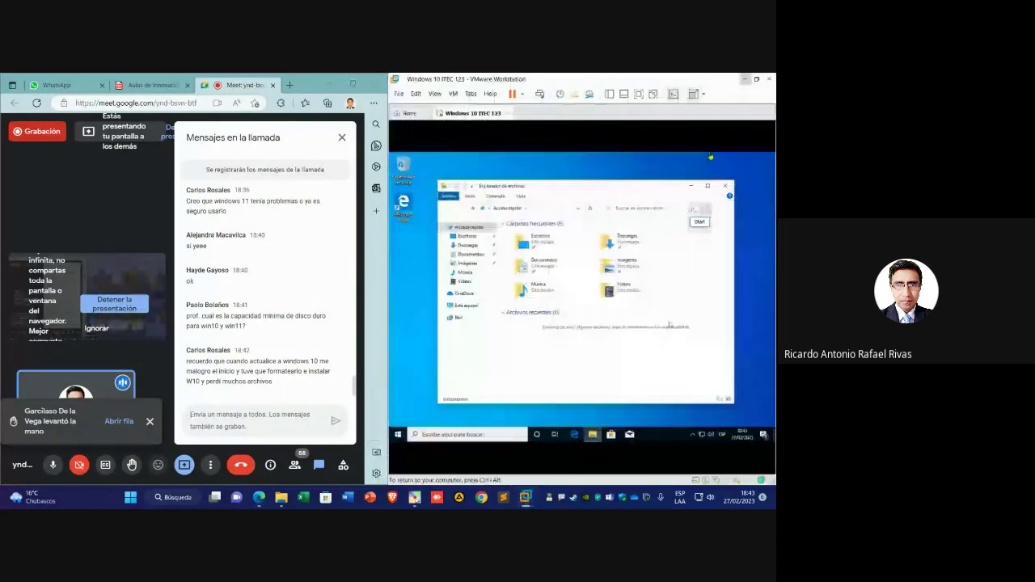
click(756, 78)
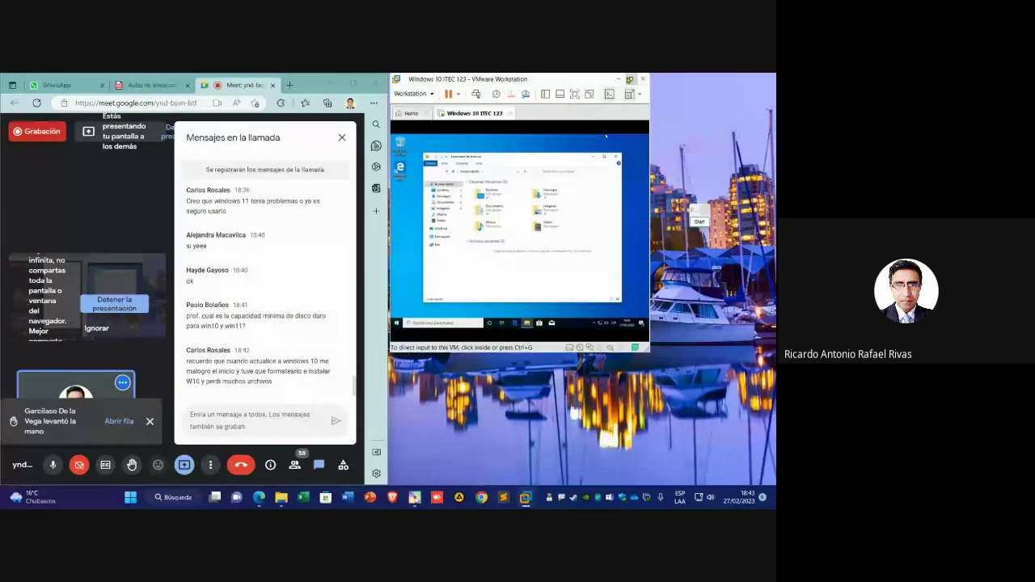
click(630, 79)
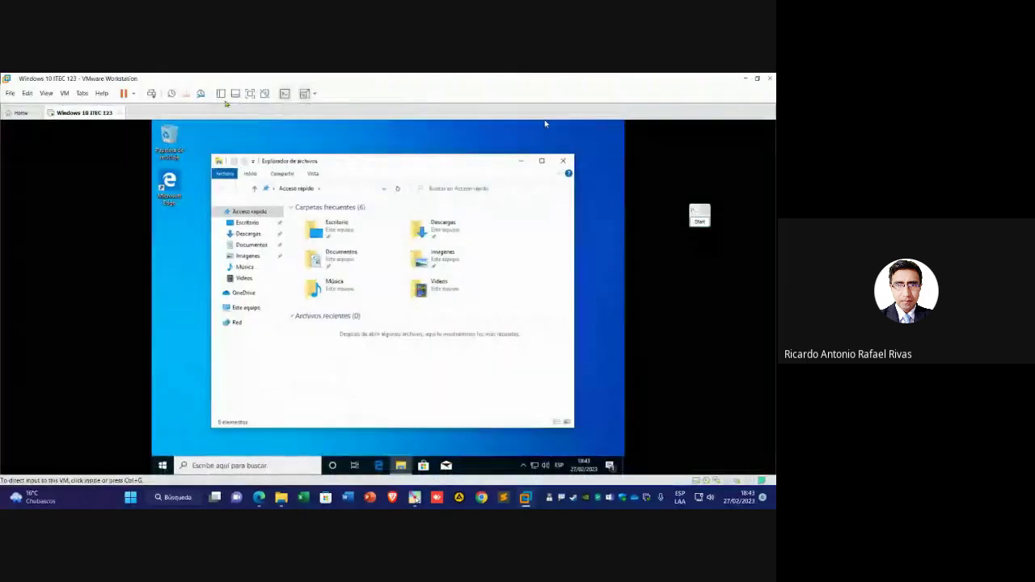
key(ctrl+alt+Return)
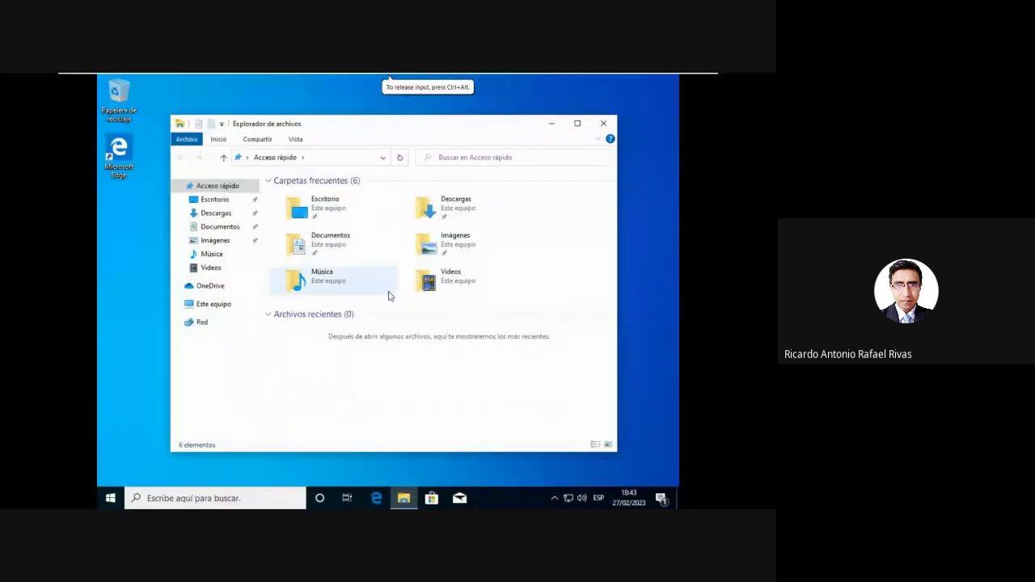
mouse_move(327, 78)
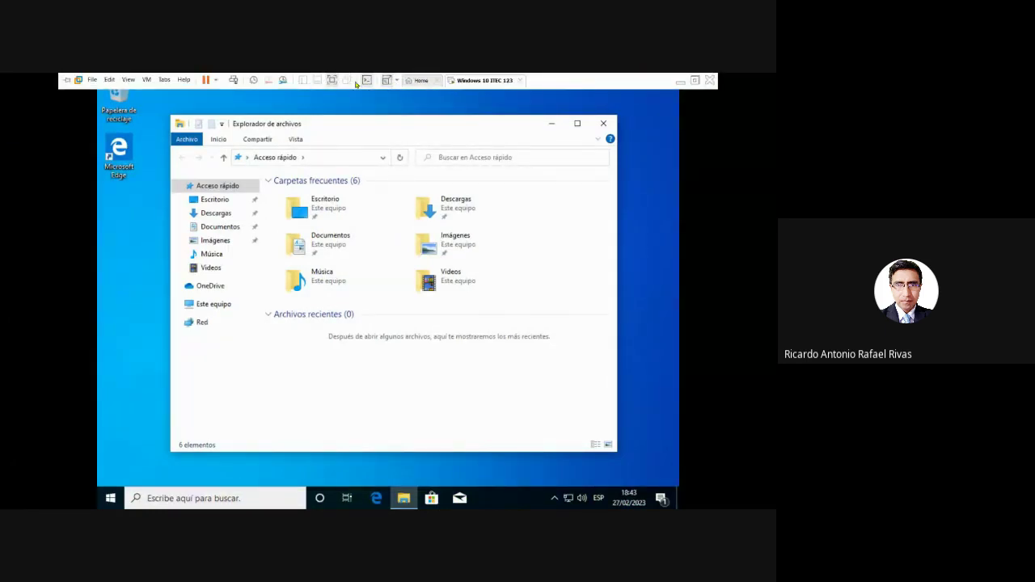
Set the guest display to Free Stretch and return the VM to full screen
click(367, 81)
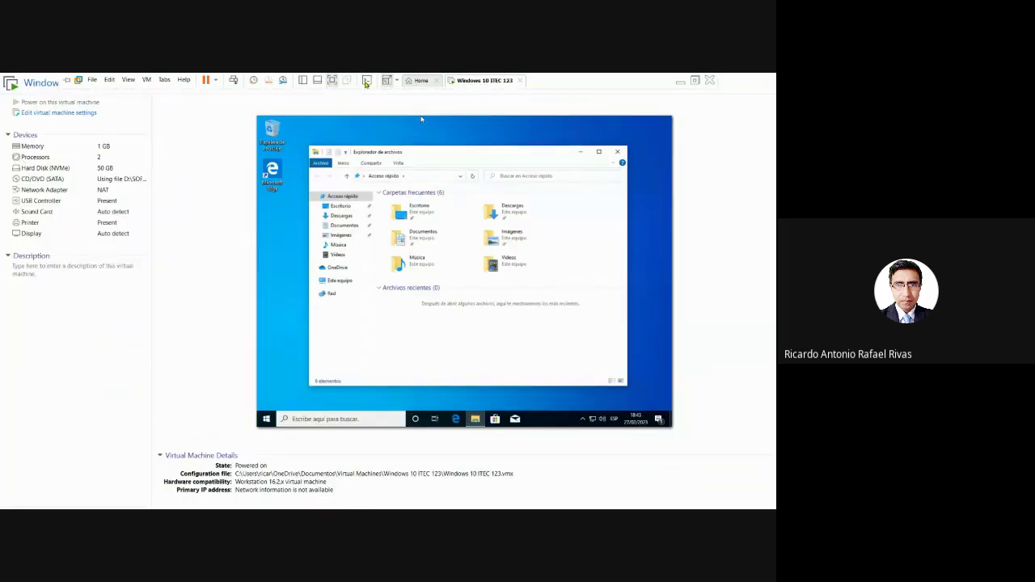
click(367, 82)
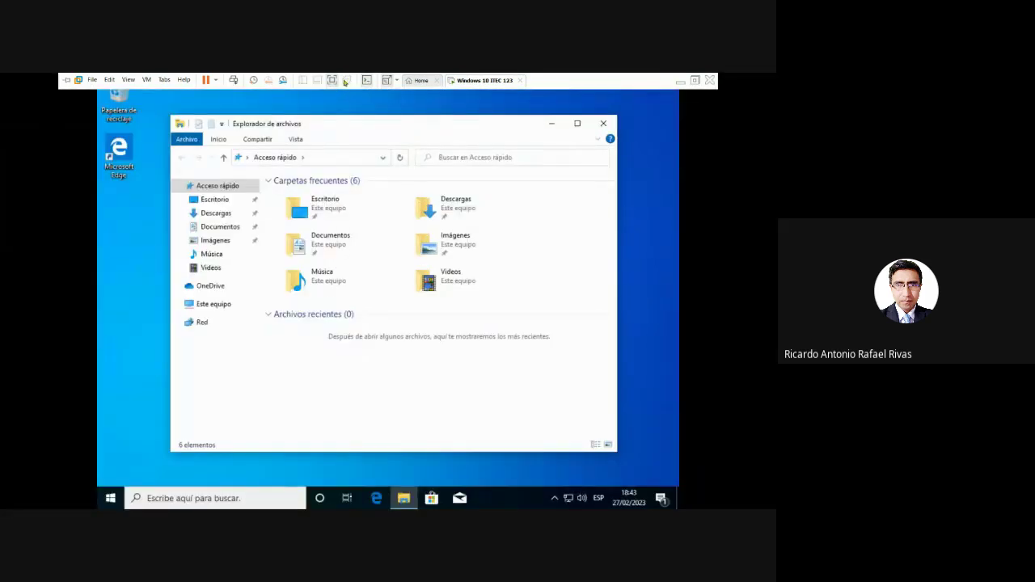
click(332, 82)
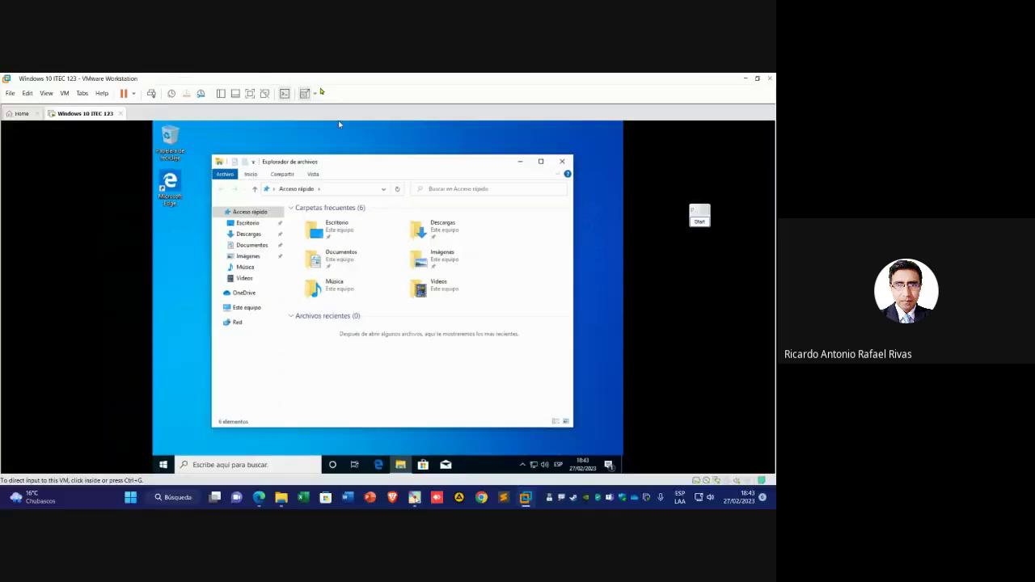
click(314, 93)
click(333, 119)
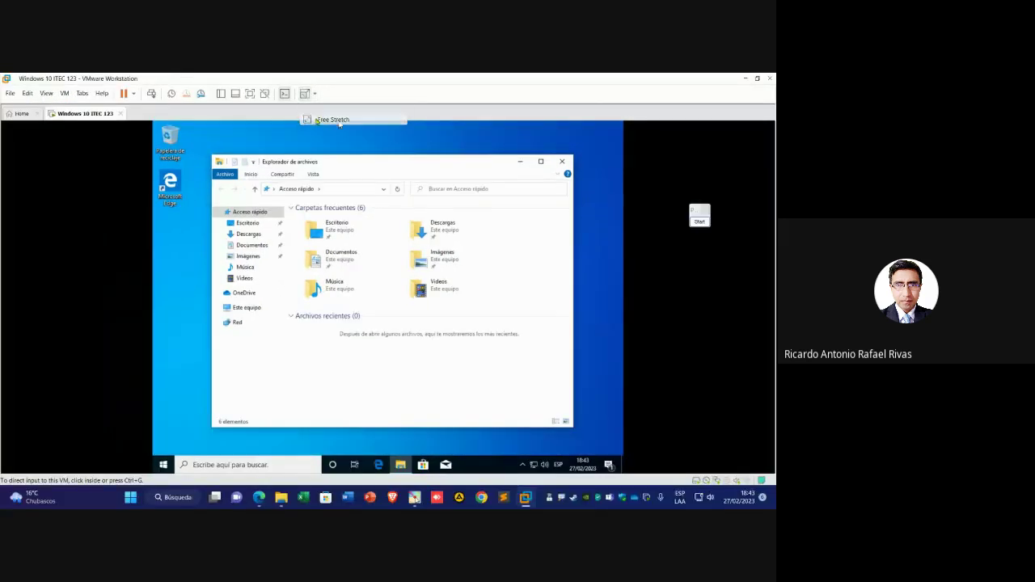
click(250, 93)
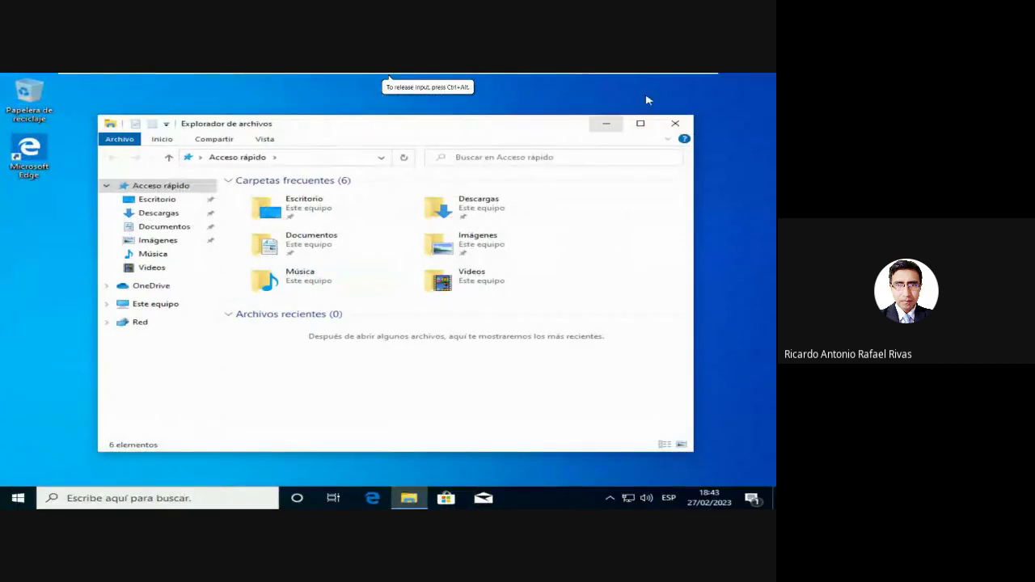
Close the guest File Explorer window to leave the bare desktop
click(606, 123)
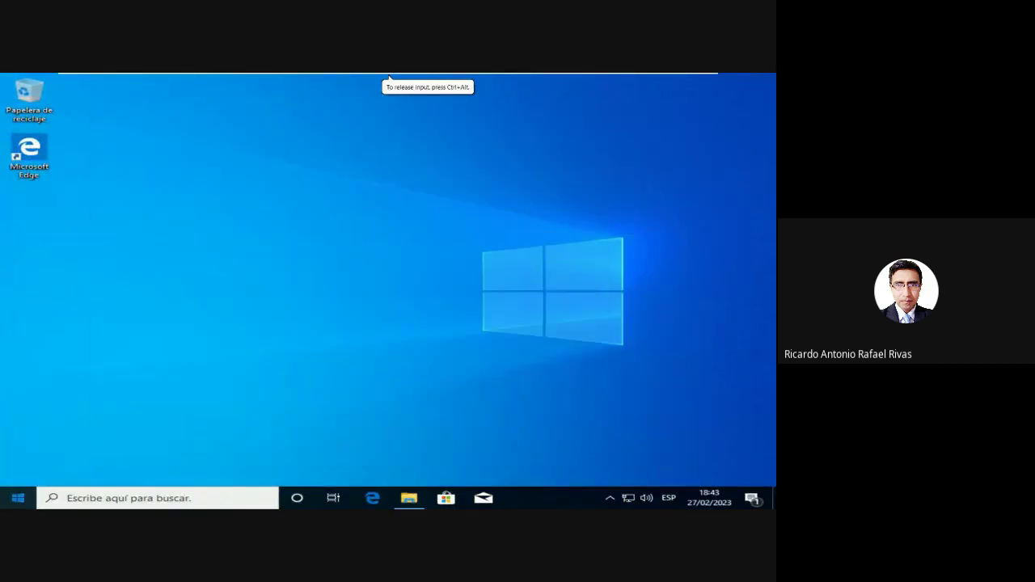
click(18, 498)
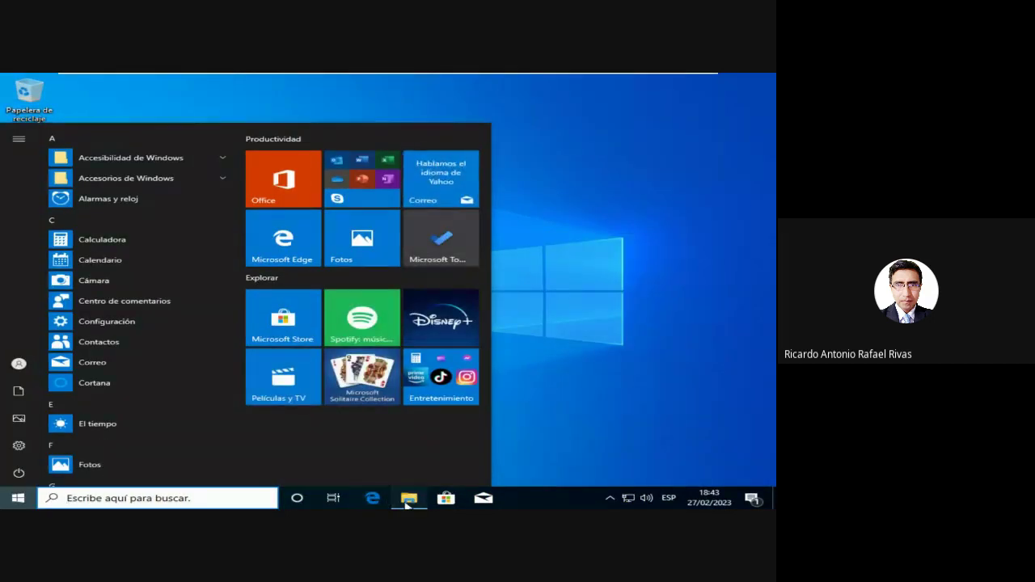
click(408, 499)
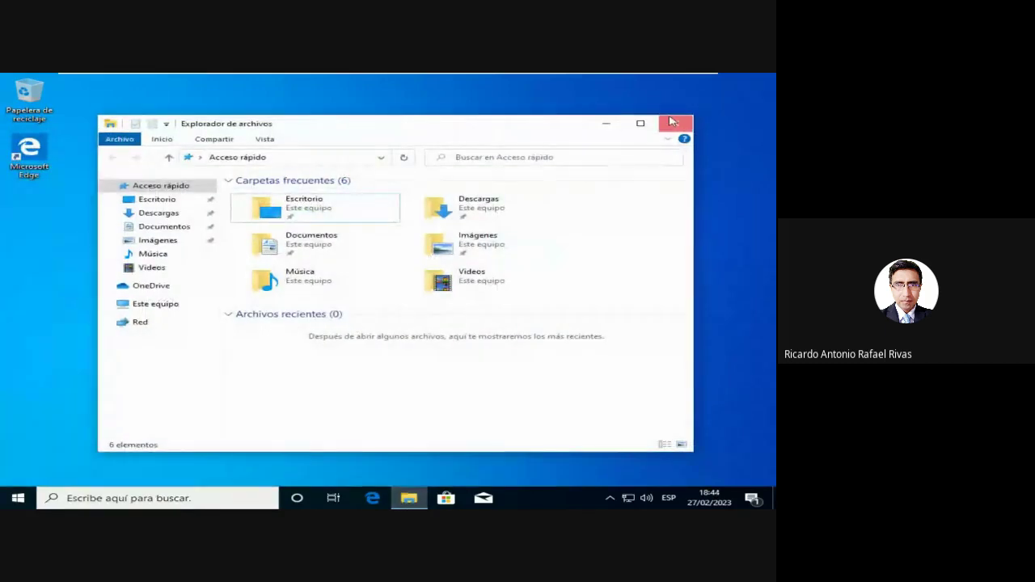
click(673, 123)
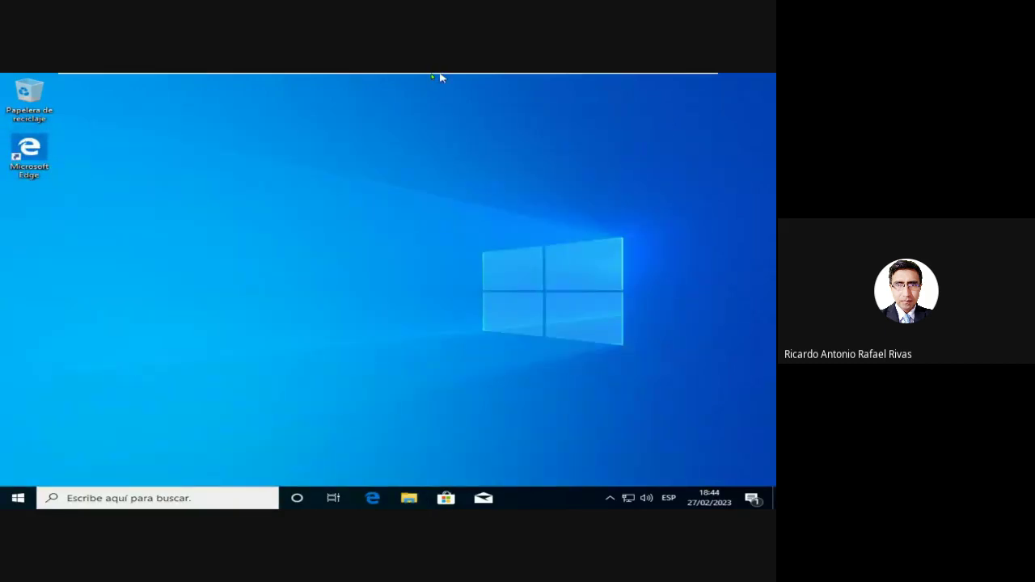
Change the guest taskbar search to Mostrar icono de búsqueda instead of the search box
mouse_move(439, 76)
click(520, 499)
right_click(529, 501)
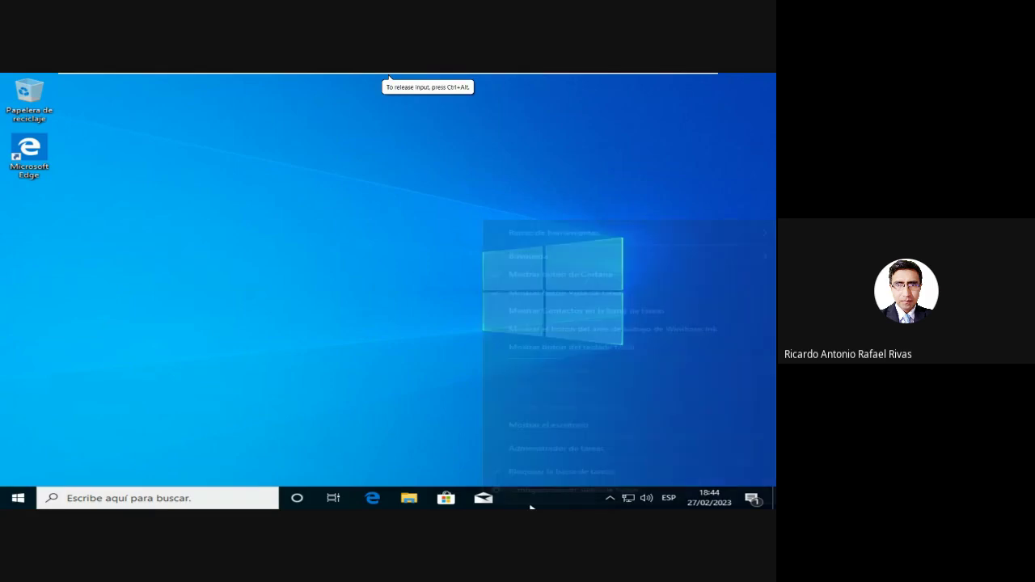
mouse_move(512, 256)
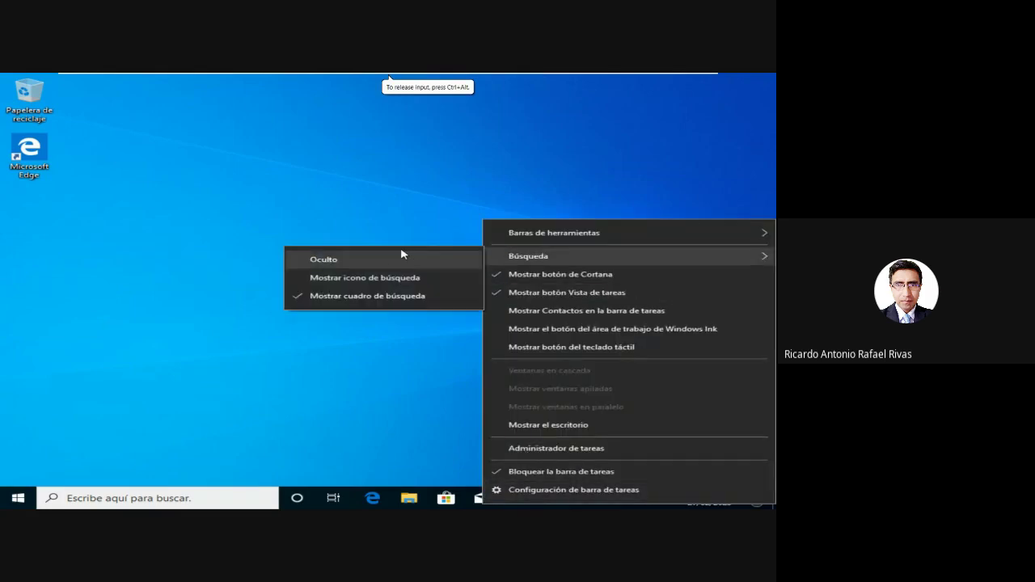
click(386, 279)
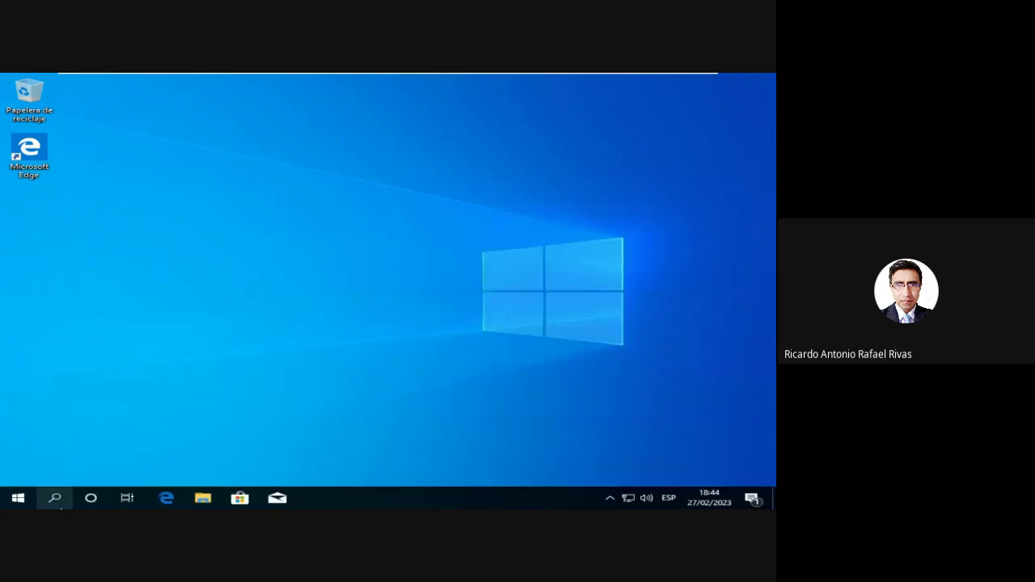
mouse_move(335, 76)
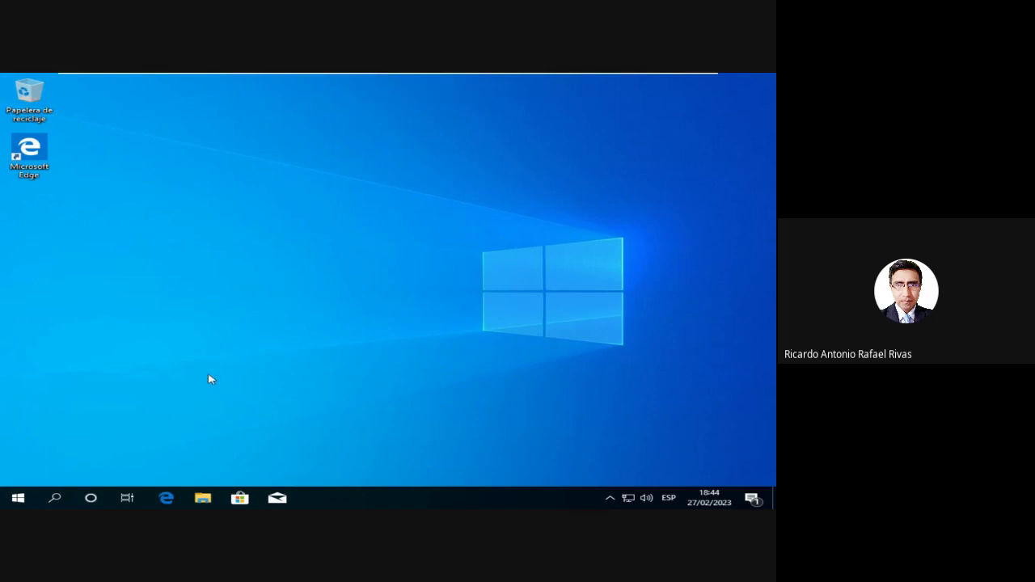
Exit full screen and draw a red Epic Pen arrow pointing to the Start button
mouse_move(387, 76)
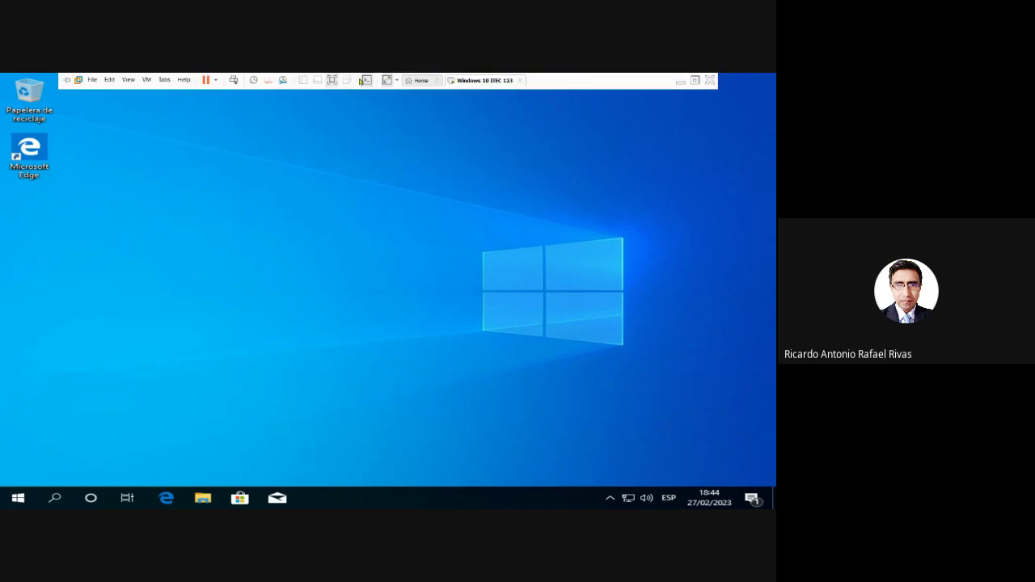
click(331, 82)
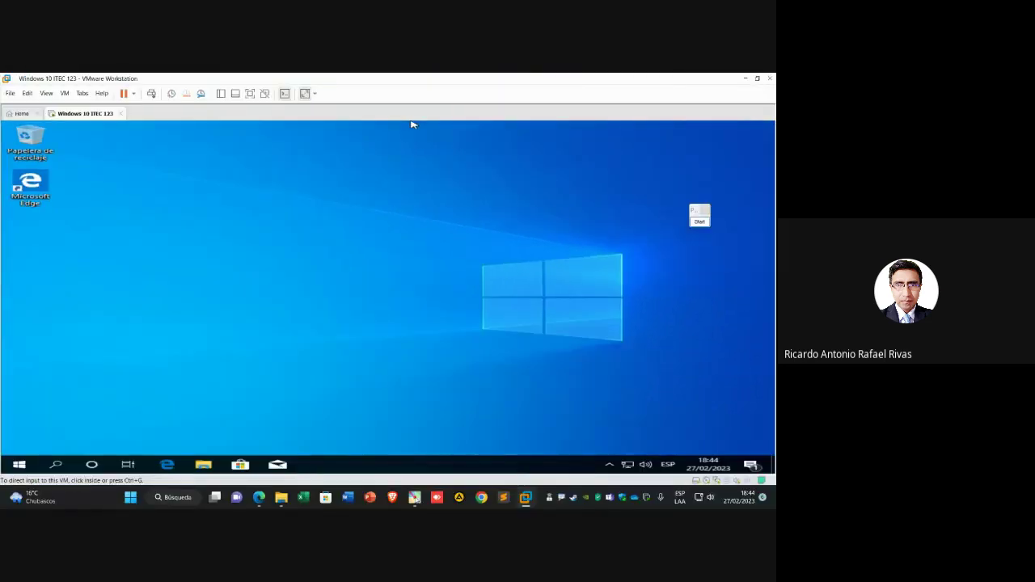
click(319, 126)
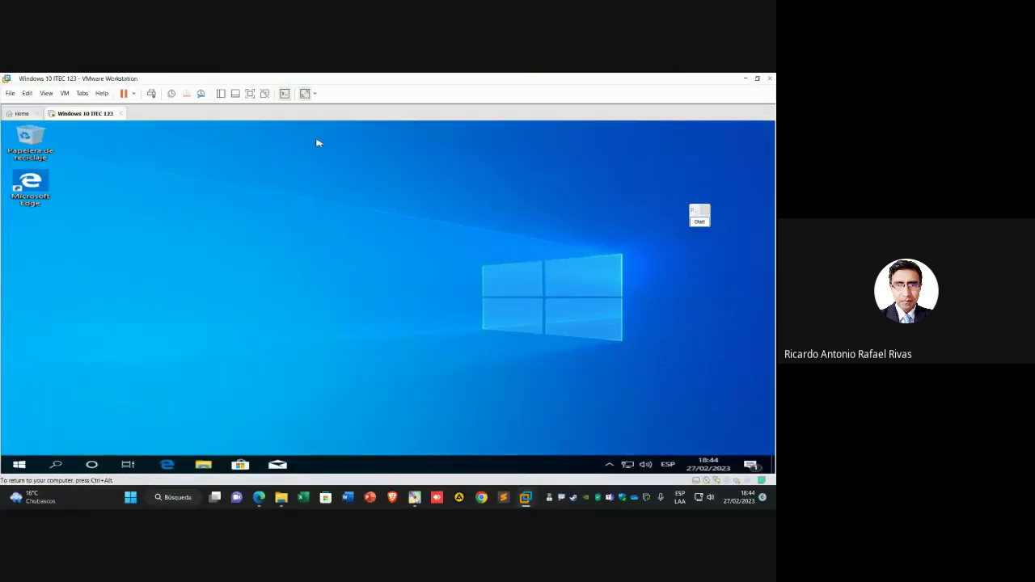
click(700, 220)
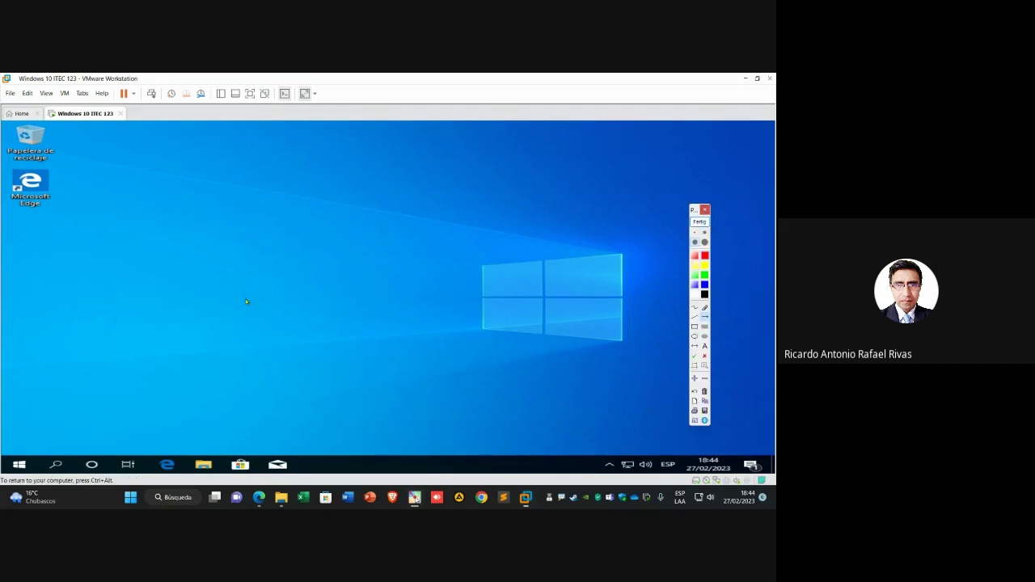
drag(148, 326, 143, 324)
drag(30, 452, 28, 453)
scroll(1, 505, up, 2)
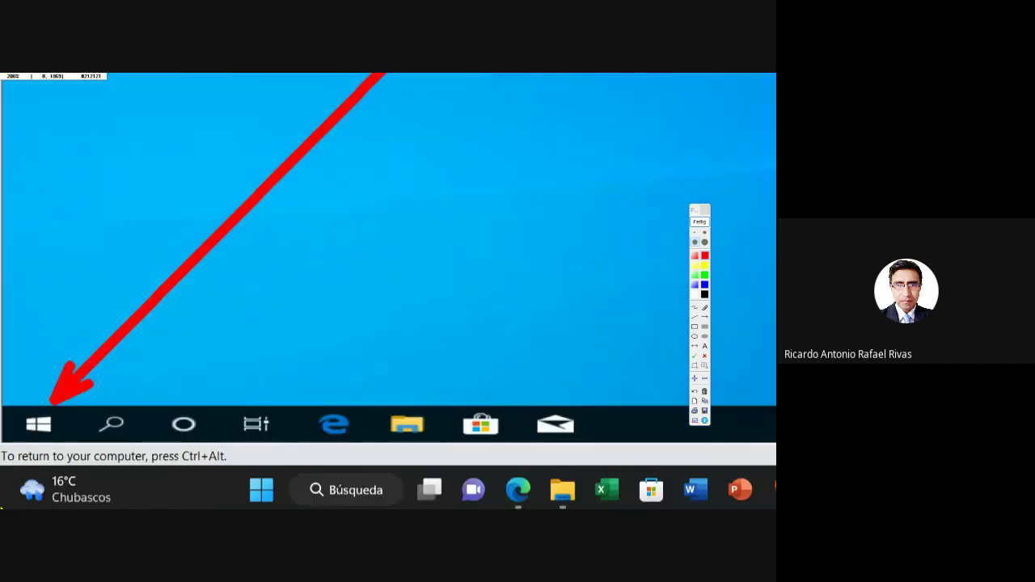
scroll(1, 505, down, 2)
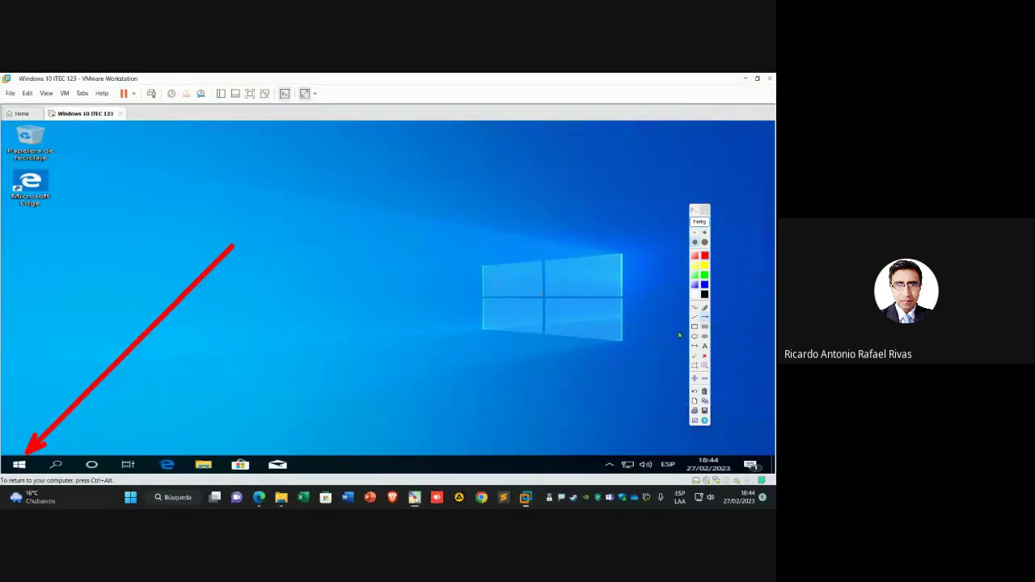
Add the red text label 'Administrador de dispositivos' above the arrow
click(696, 210)
click(259, 270)
click(399, 221)
text(AD)
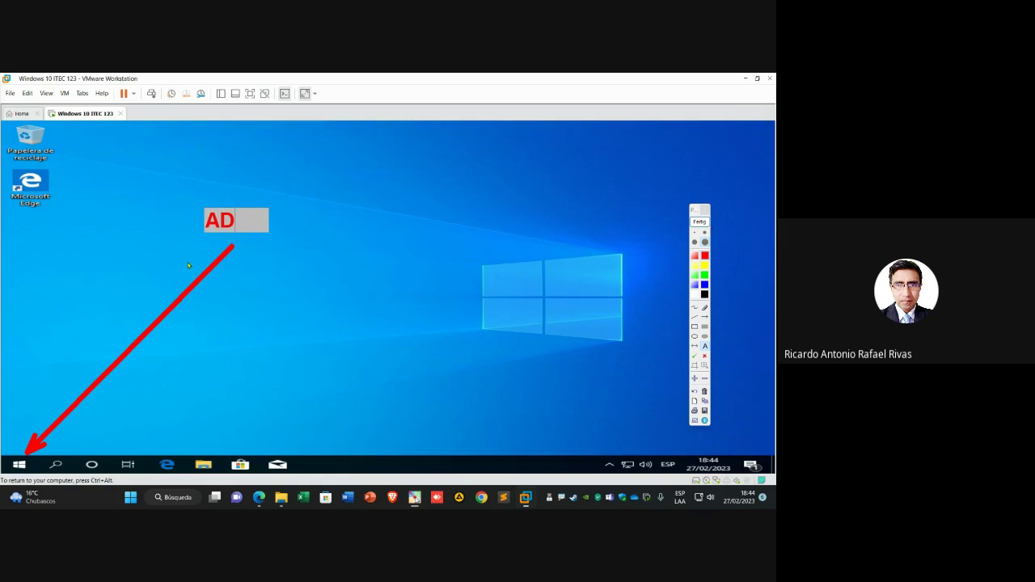
key(BackSpace)
text(dm)
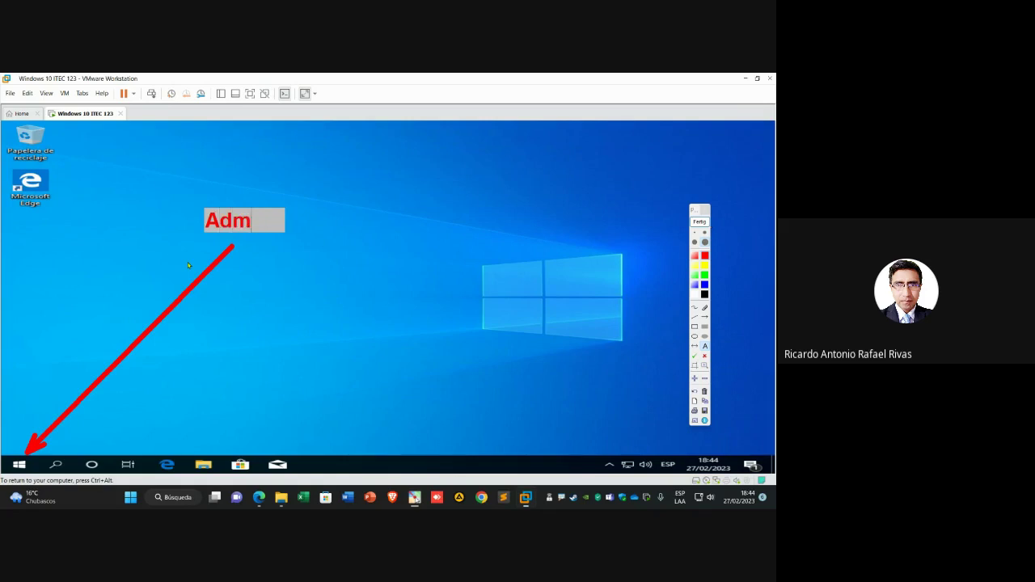
text(inistrador de d)
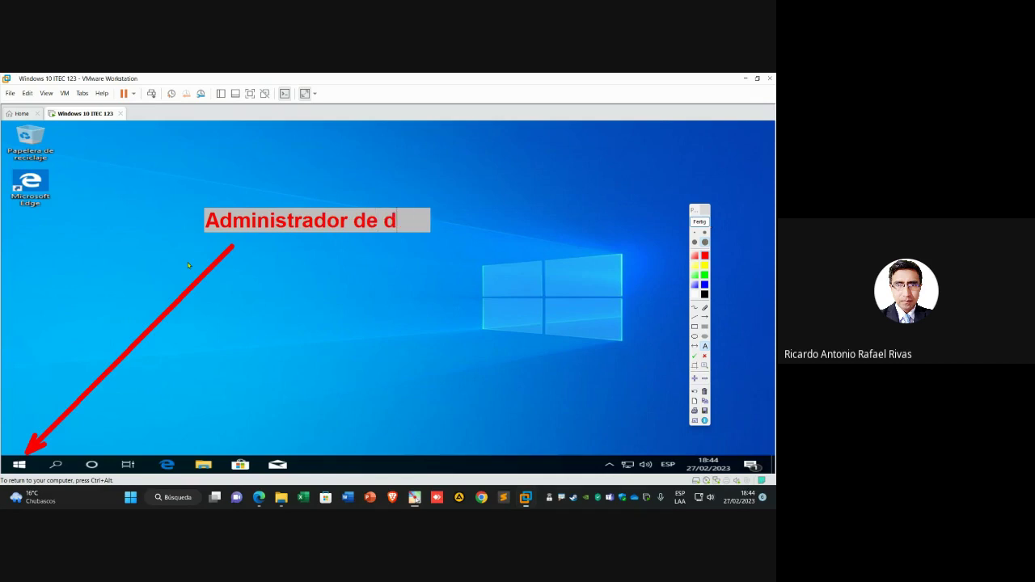
text(ispositivoas)
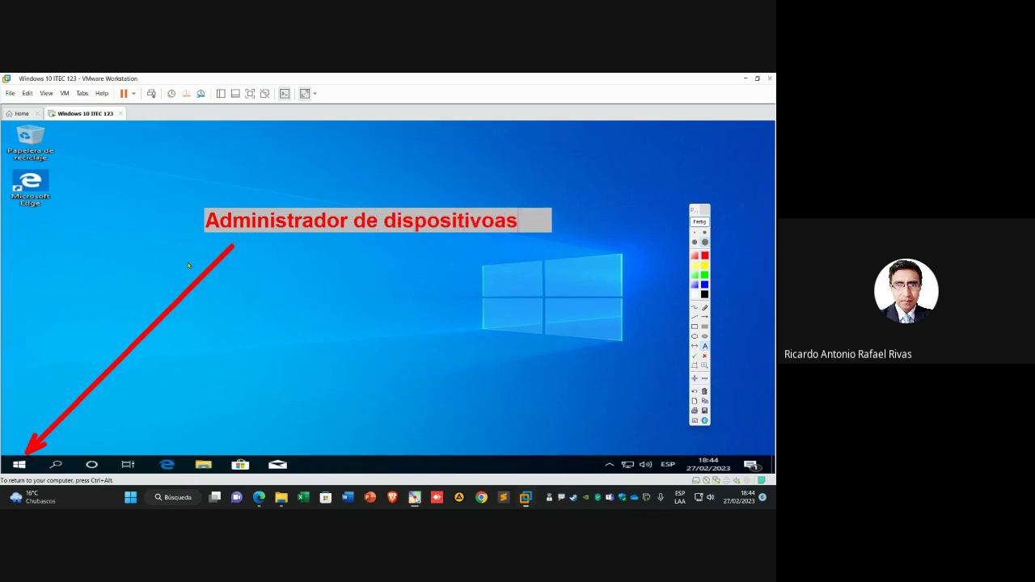
key(BackSpace)
key(BackSpace)
text(s)
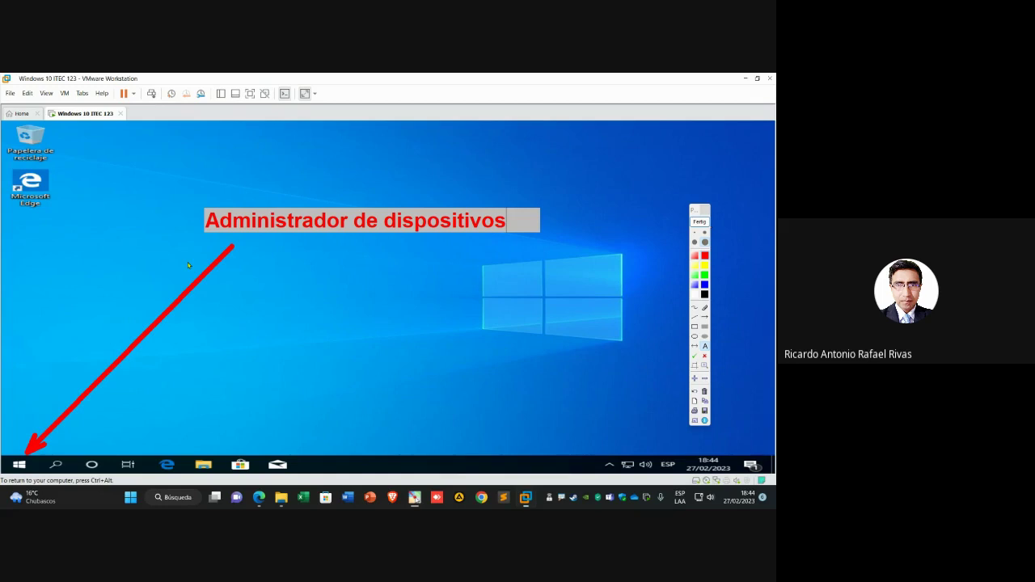
click(697, 306)
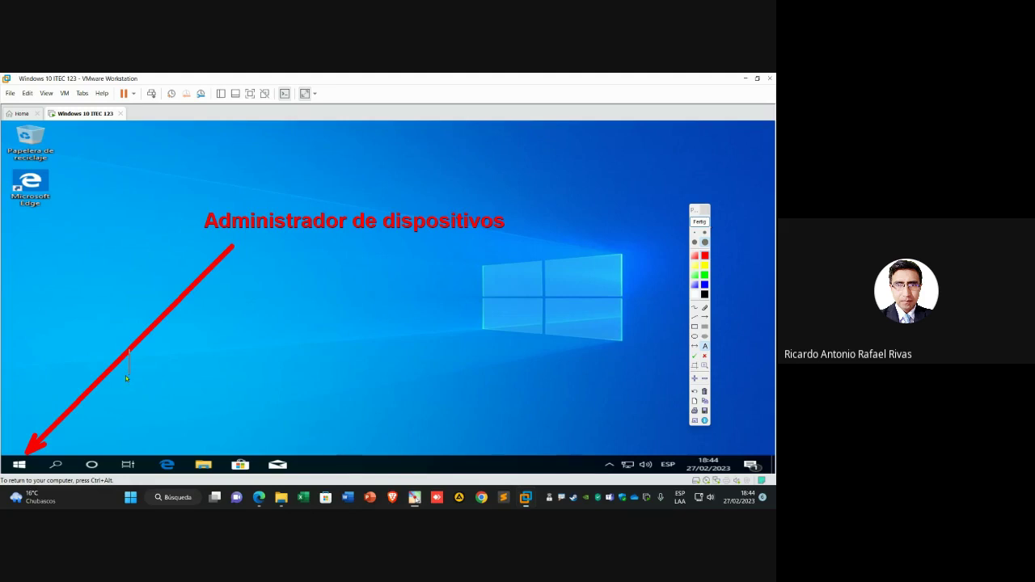
Clear the annotations, search Start for 'administrador de dispo', and open Administrador de dispositivos
click(699, 222)
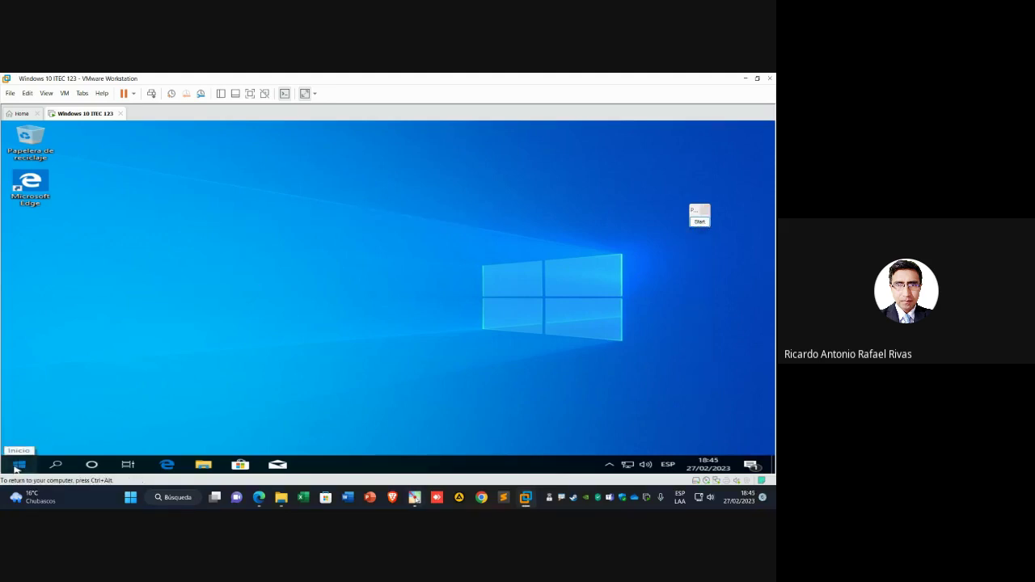
click(18, 465)
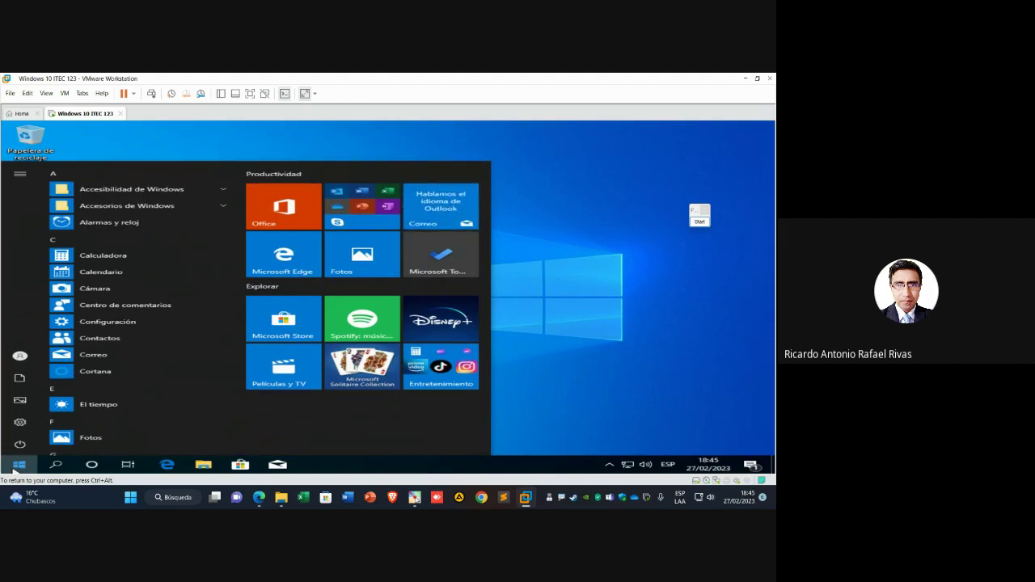
text(adminis)
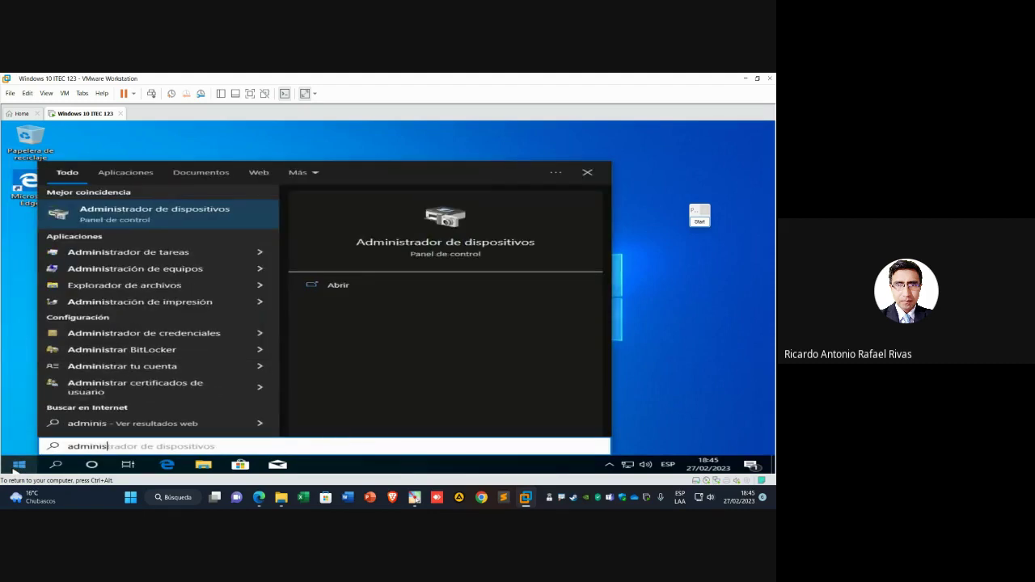
text(trador de )
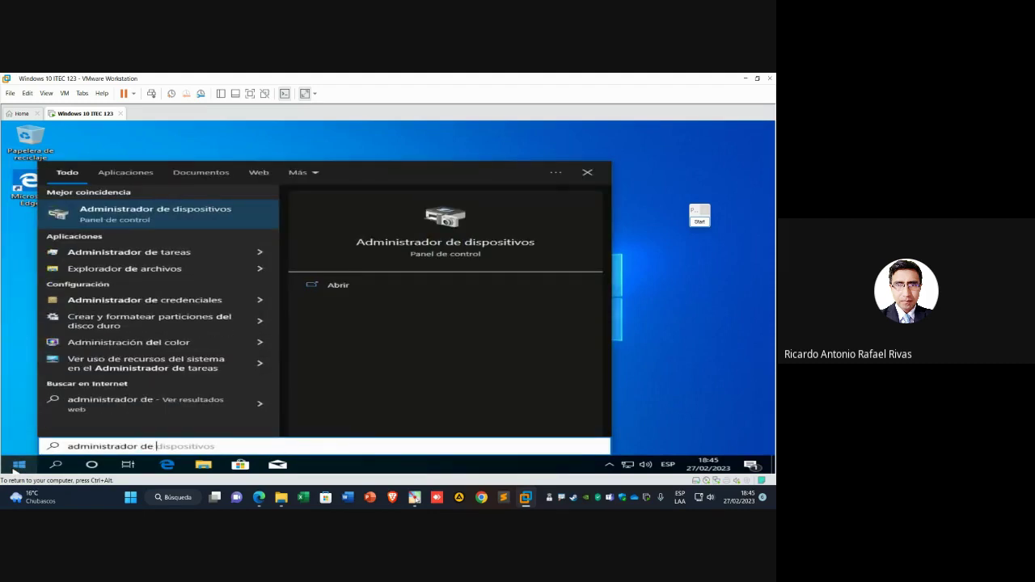
text(dispo)
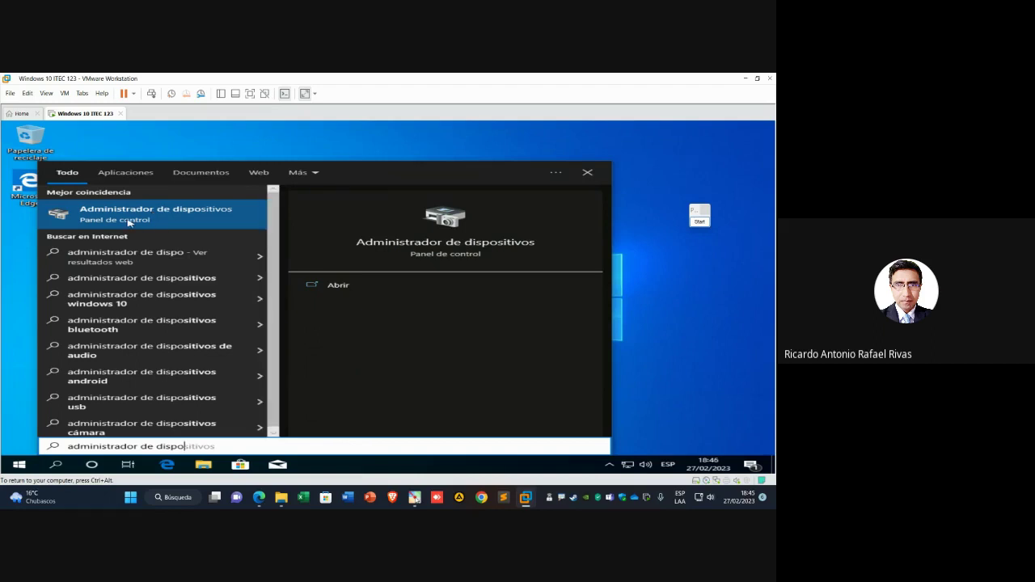
click(182, 218)
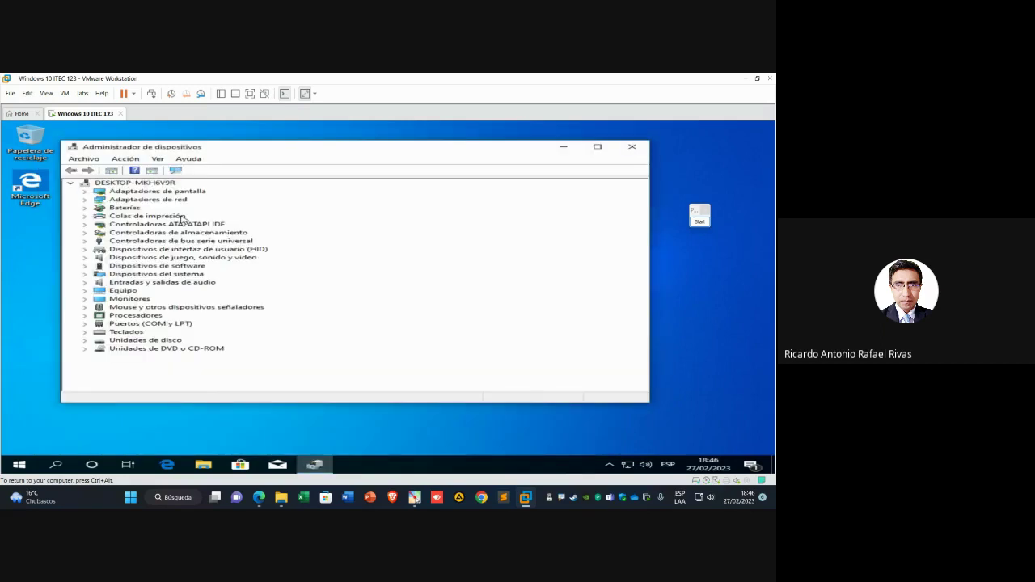
click(85, 192)
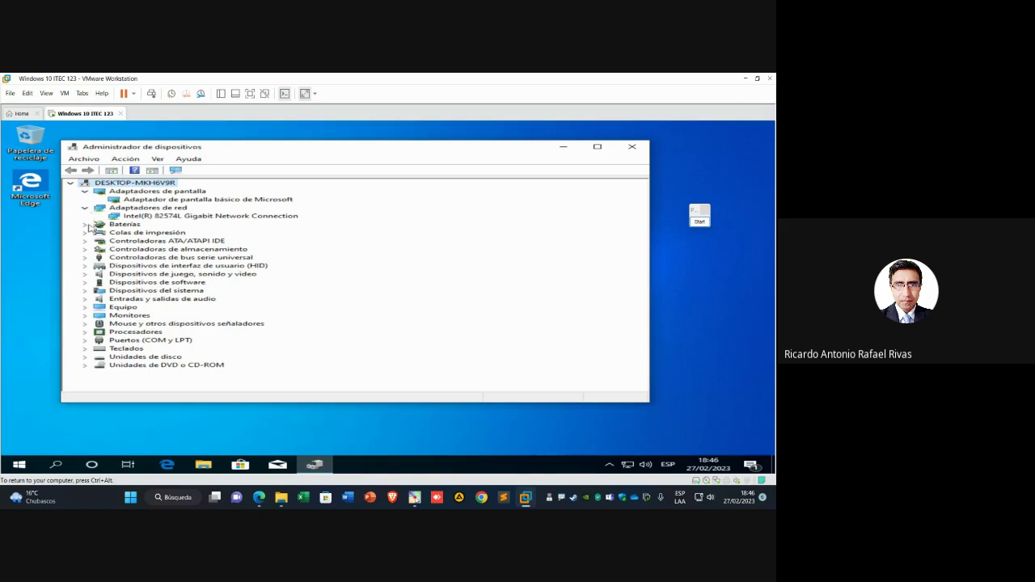
click(85, 224)
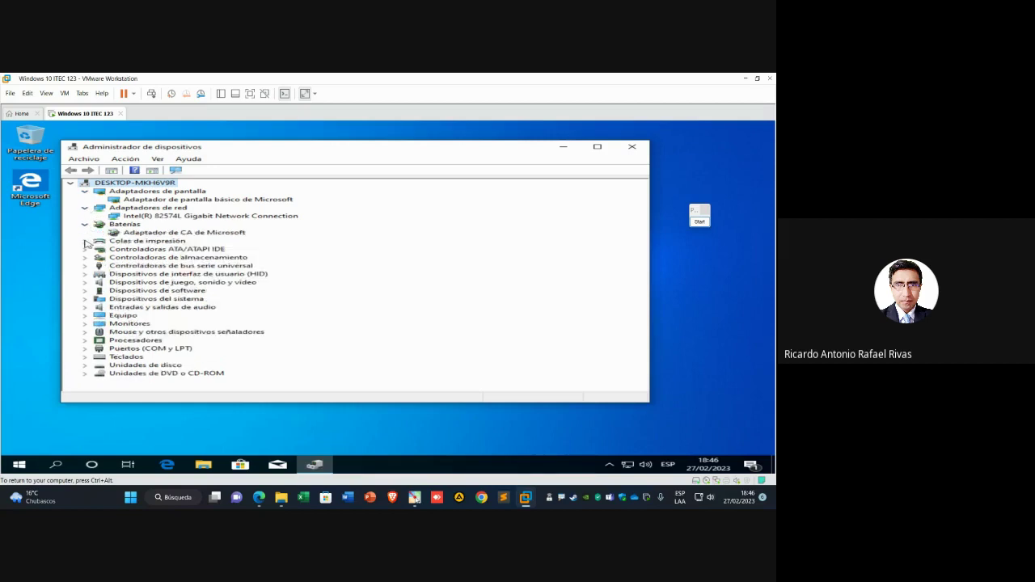
click(85, 241)
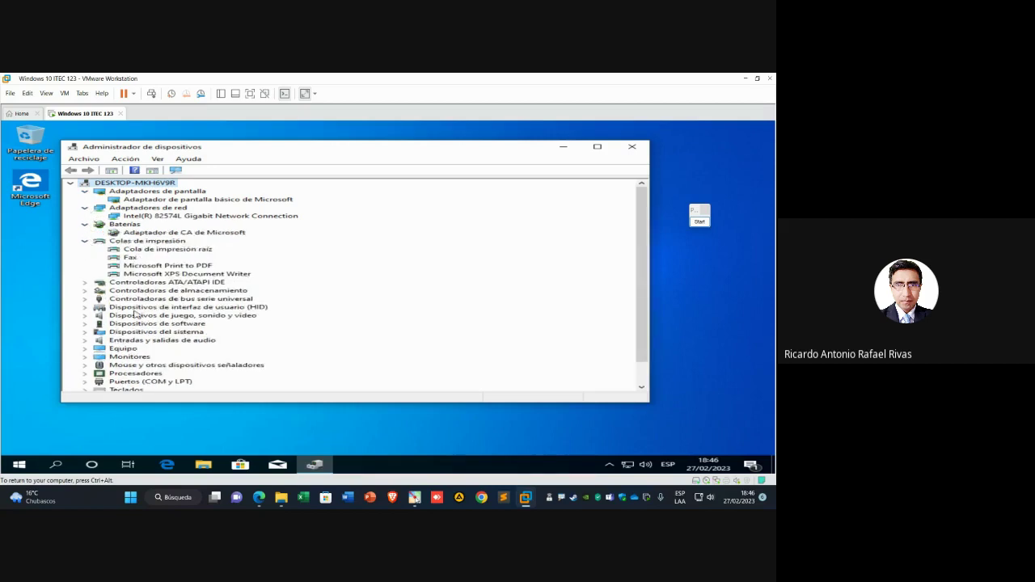
click(85, 209)
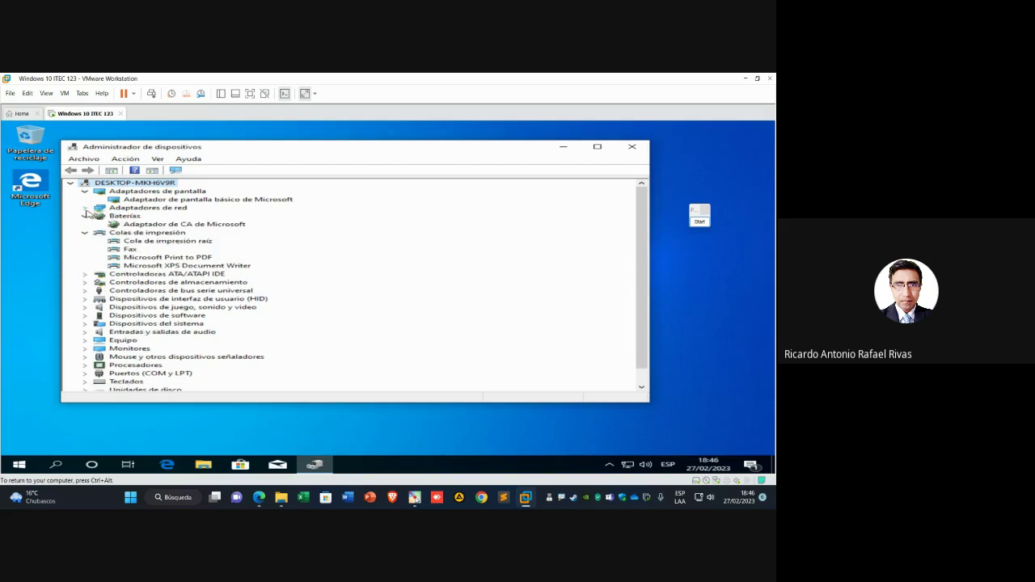
click(85, 192)
click(85, 208)
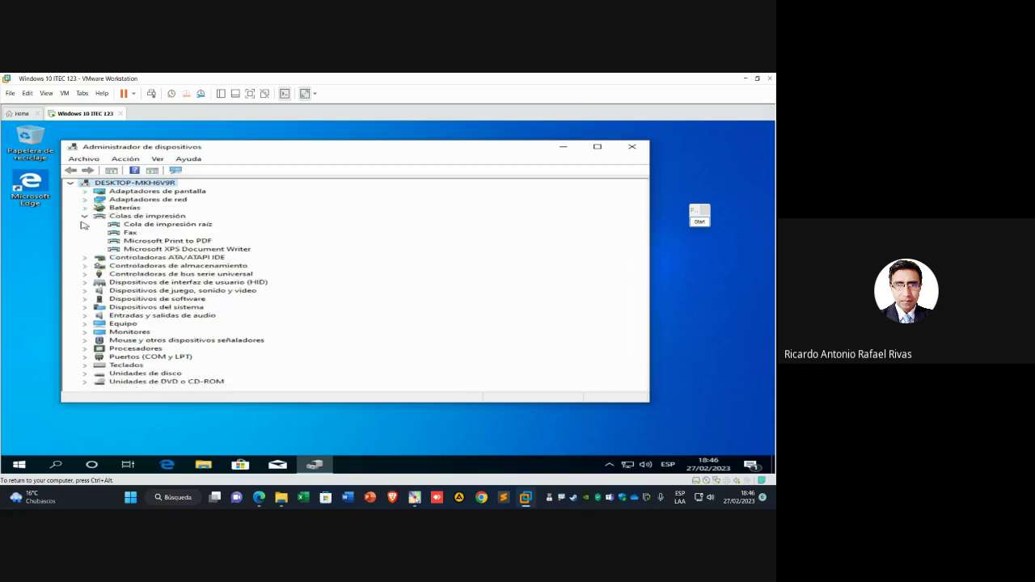
click(85, 216)
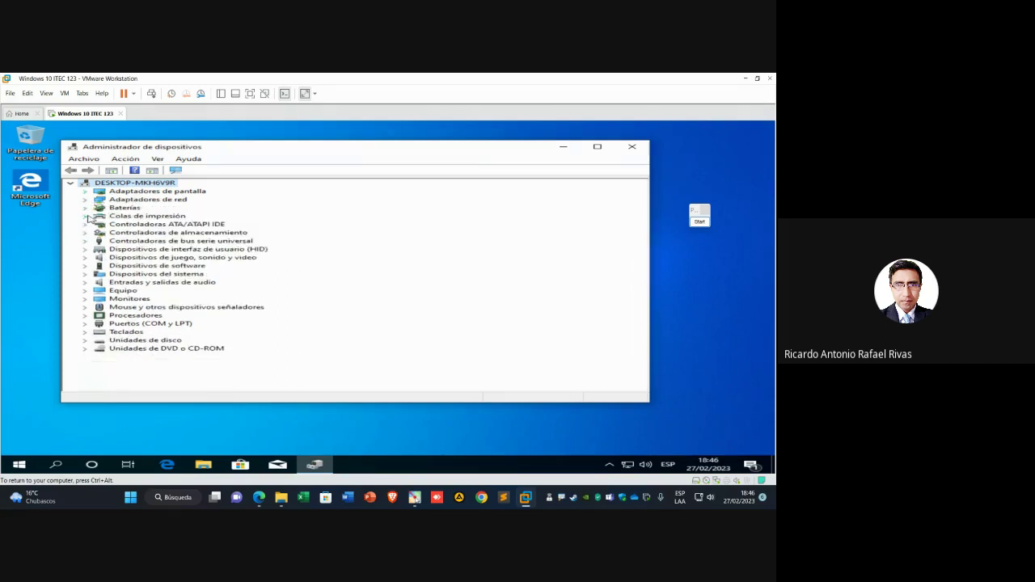
click(700, 220)
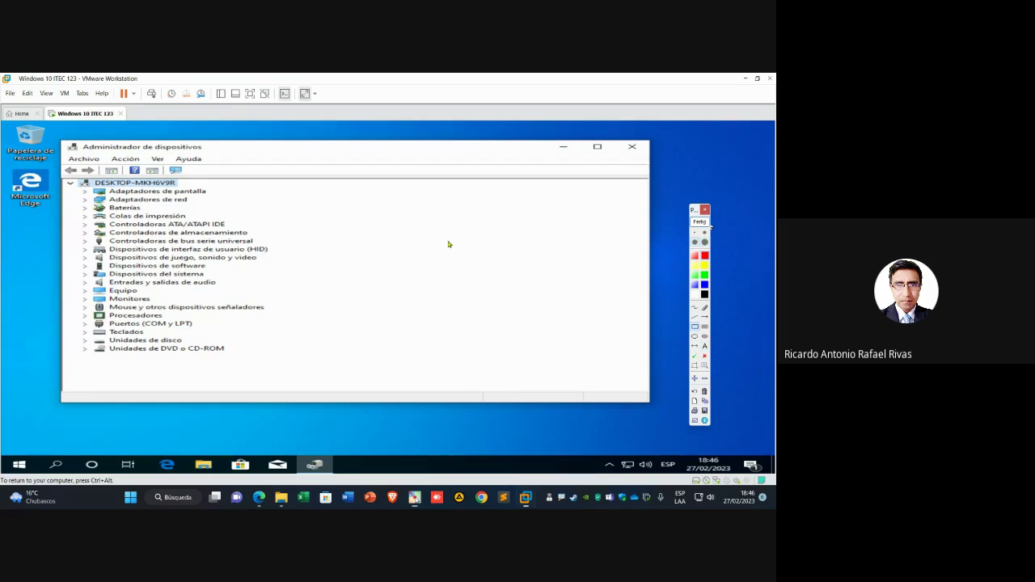
click(230, 322)
drag(63, 175, 284, 366)
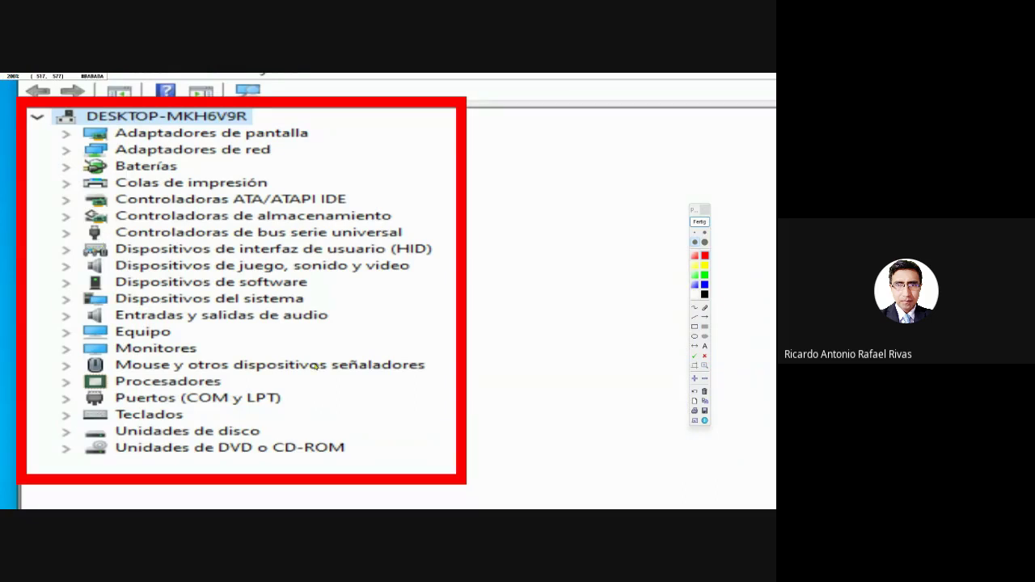
key(Escape)
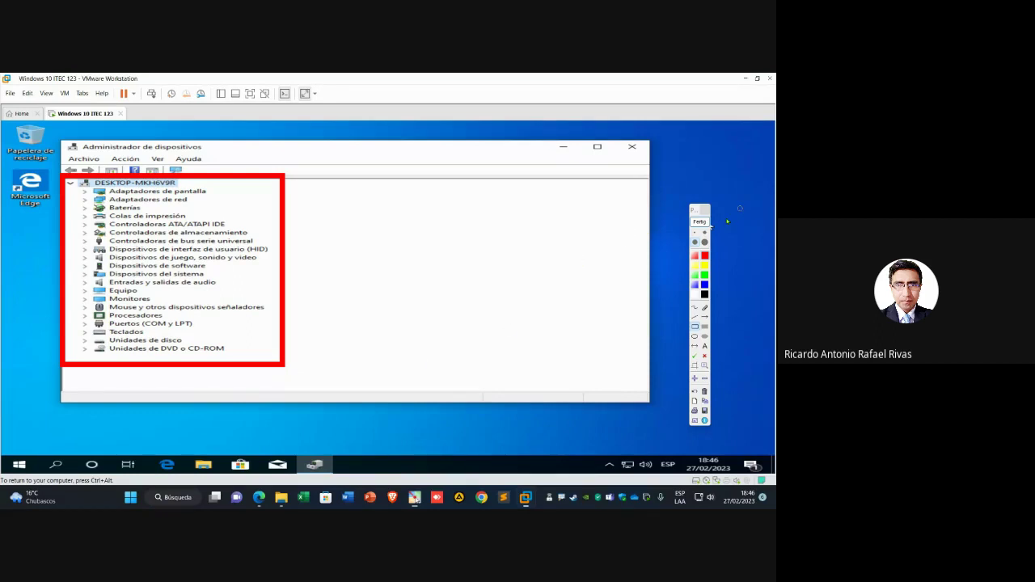
click(699, 222)
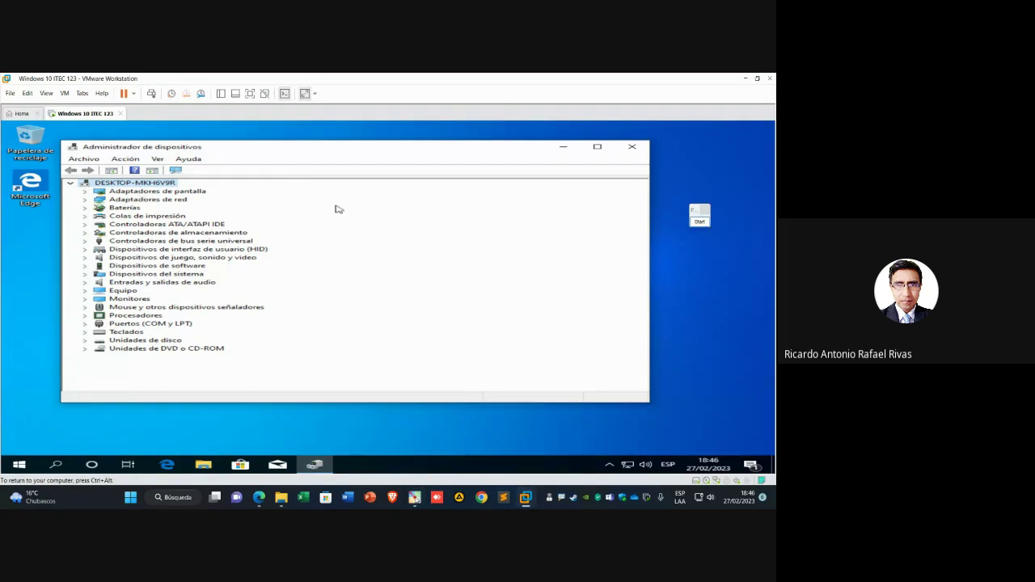
click(700, 222)
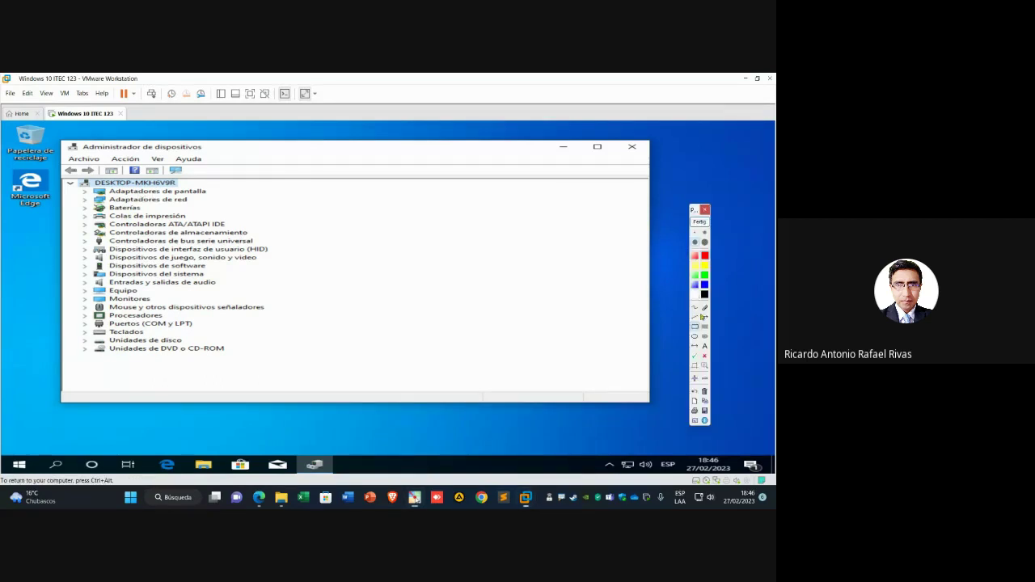
click(705, 318)
drag(388, 221, 208, 199)
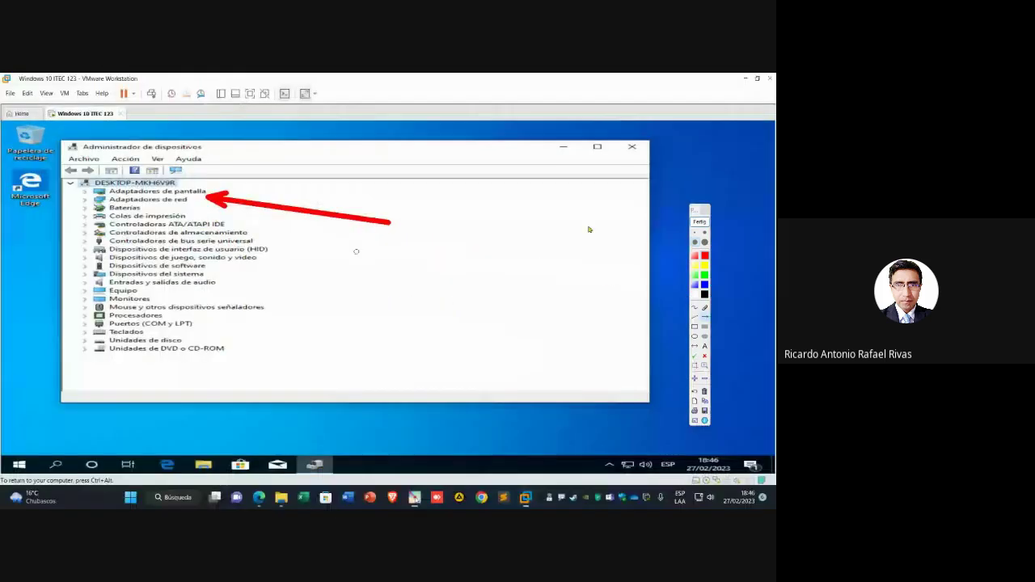
click(699, 221)
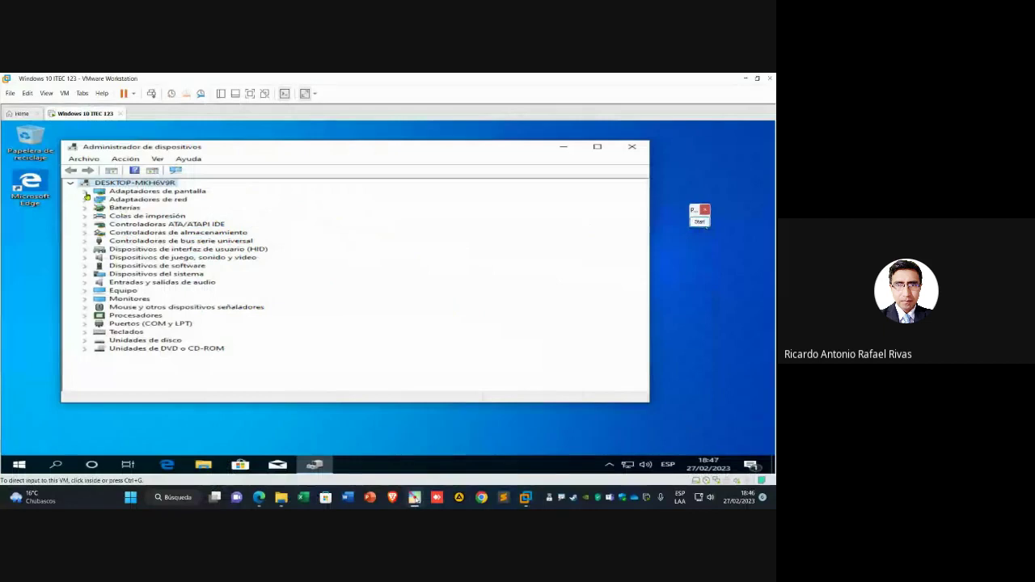
Expand Adaptadores de pantalla, select Adaptador de pantalla básico de Microsoft, and point it out with a magnified arrow
click(85, 191)
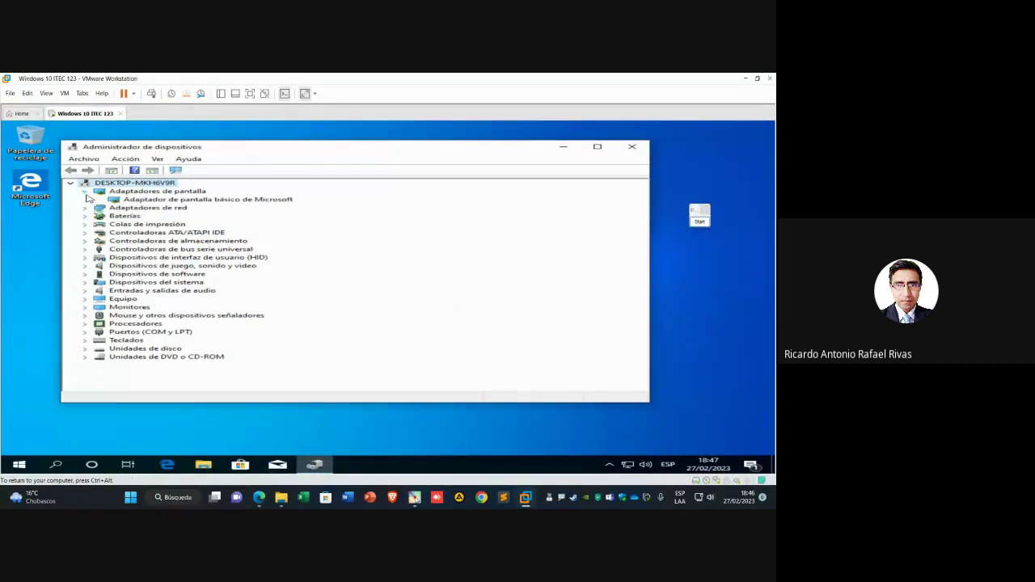
click(146, 202)
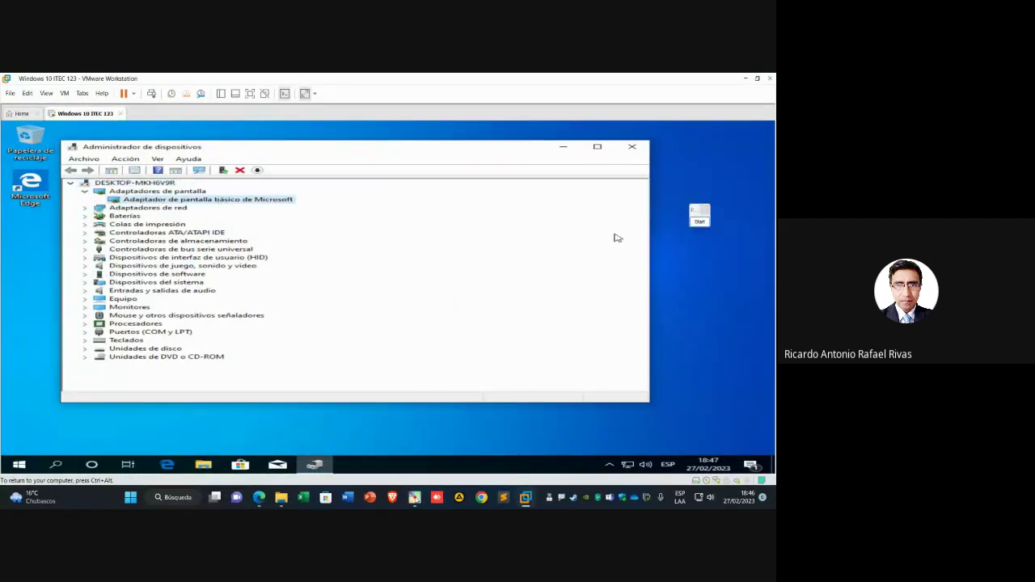
click(699, 222)
mouse_move(422, 195)
mouse_down()
mouse_move(315, 208)
mouse_move(296, 199)
mouse_up()
key(super+plus)
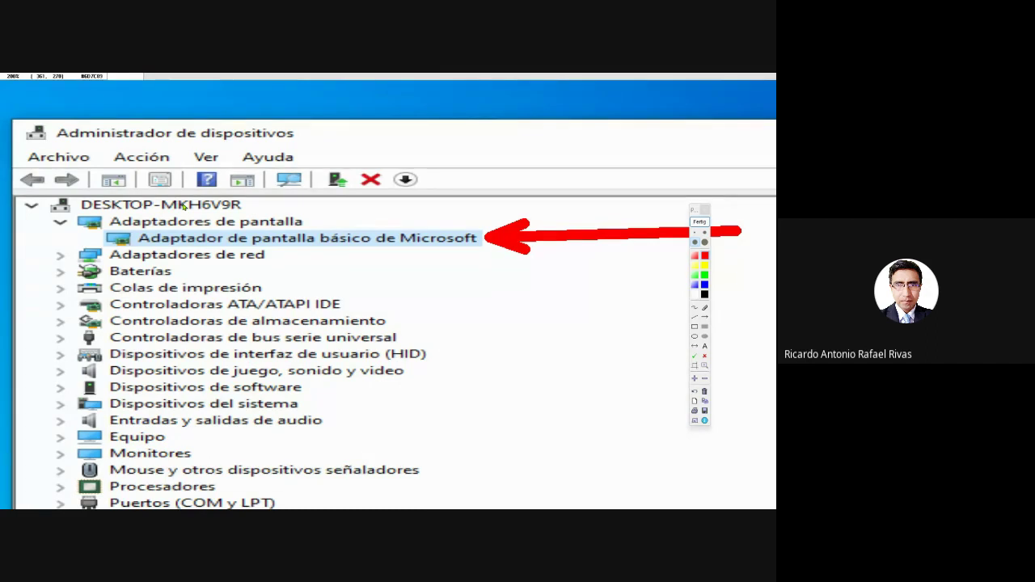
key(Escape)
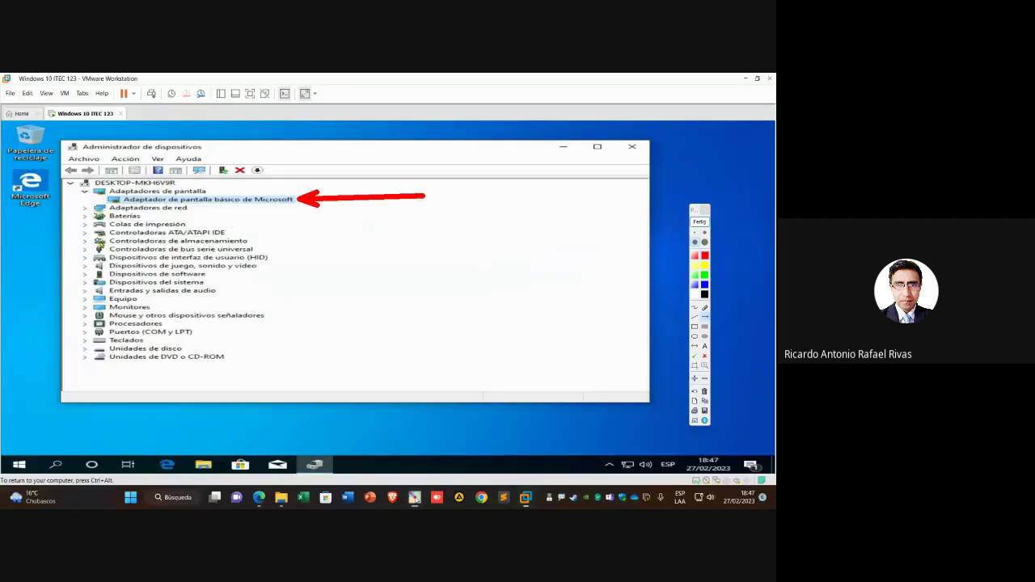
click(698, 223)
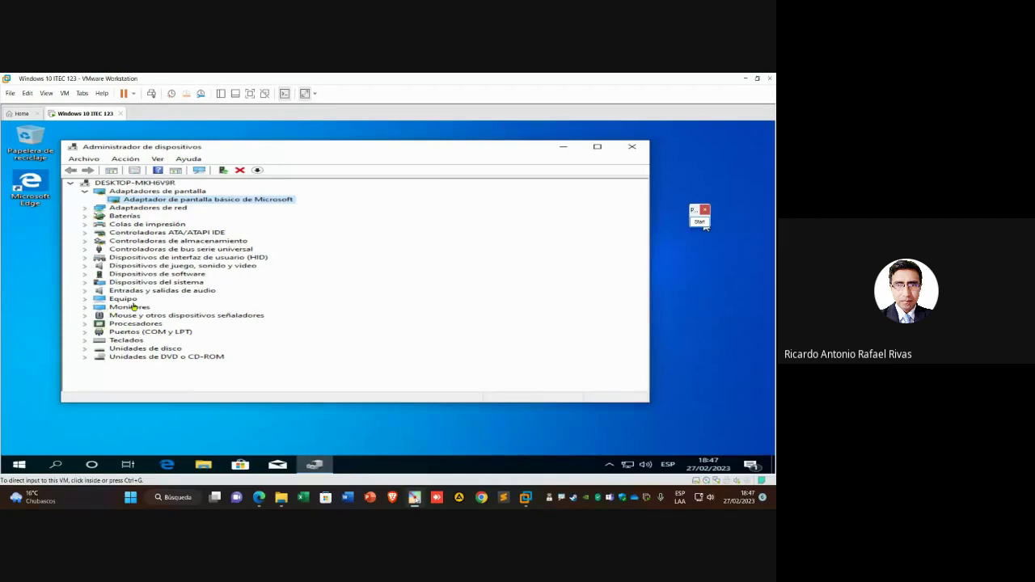
click(239, 200)
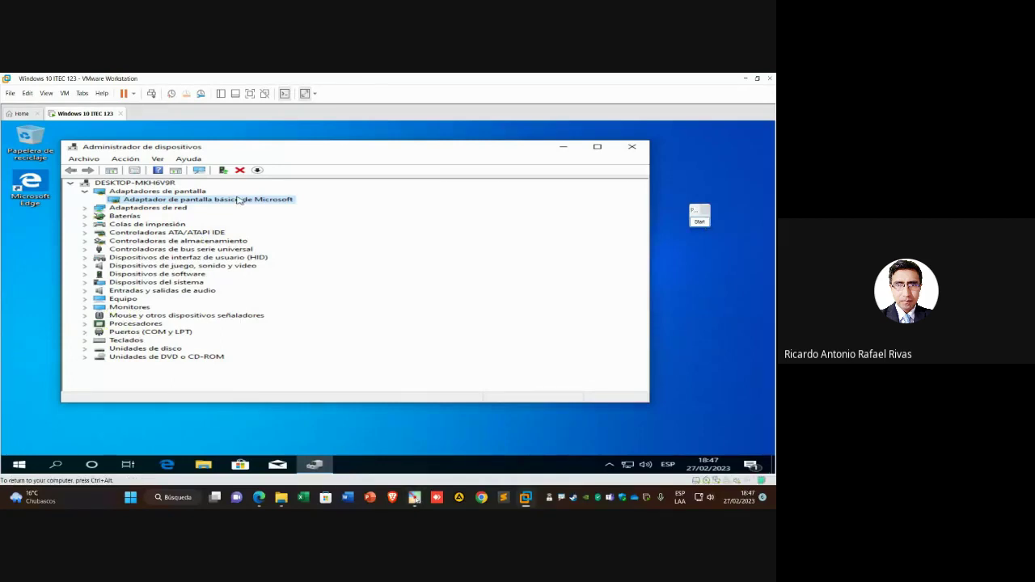
Start a driver update for the basic display adapter and mark the automatic search option with an arrow
right_click(228, 203)
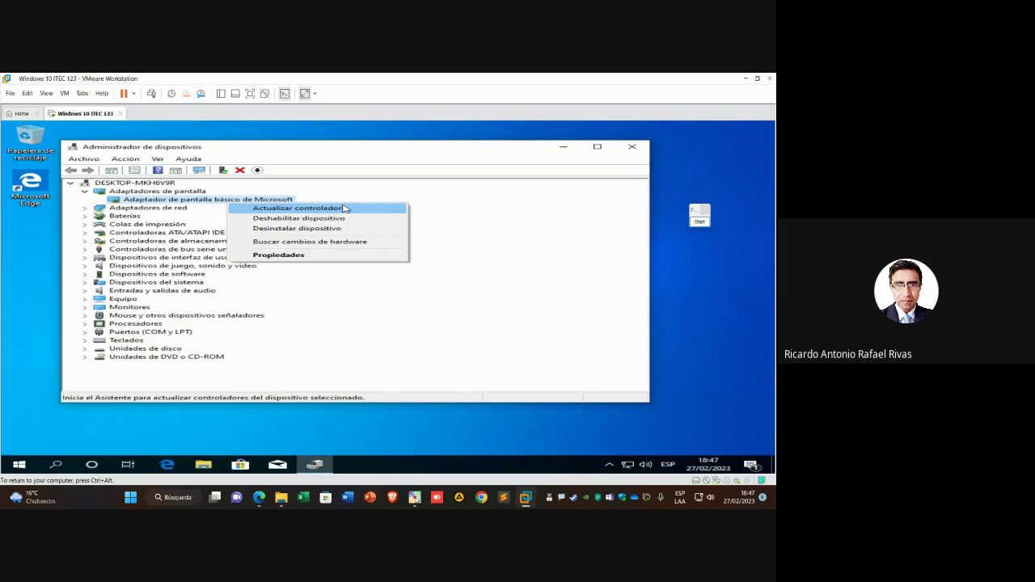
click(332, 209)
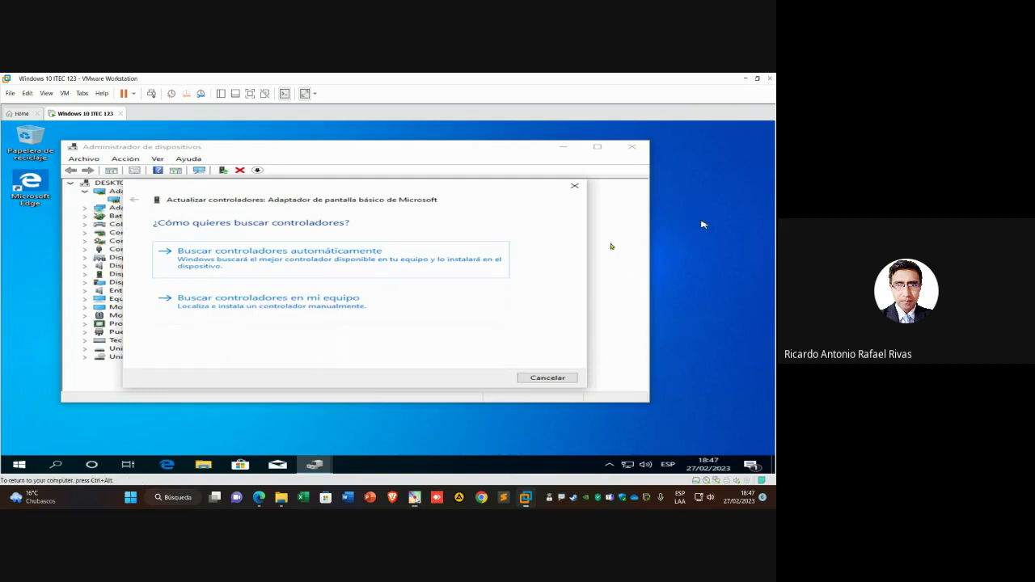
click(700, 222)
mouse_move(535, 320)
mouse_down()
mouse_move(474, 281)
mouse_move(389, 276)
mouse_up()
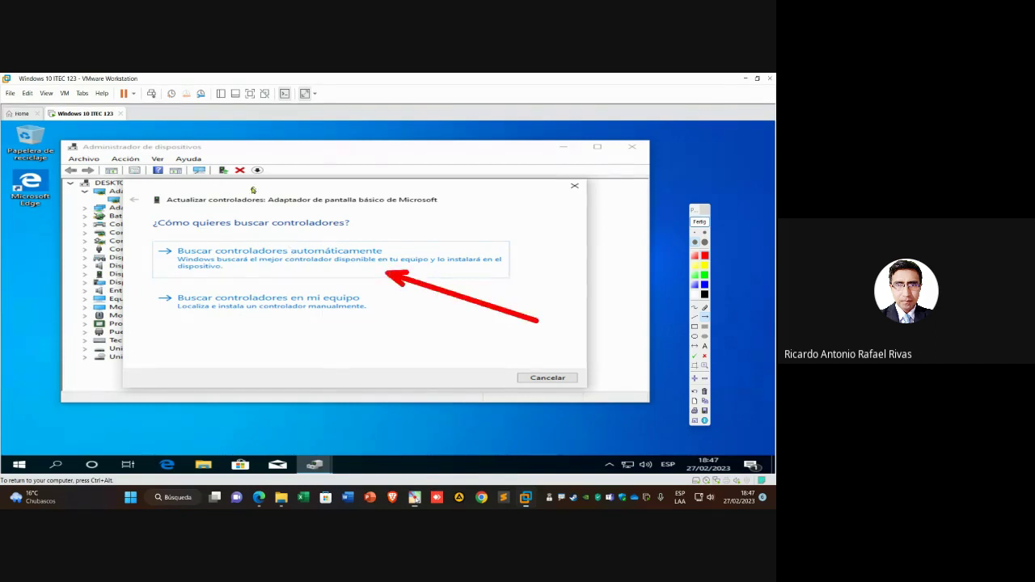
Magnify the driver search choices, erase the arrow, and search automatically for drivers
key(super+plus)
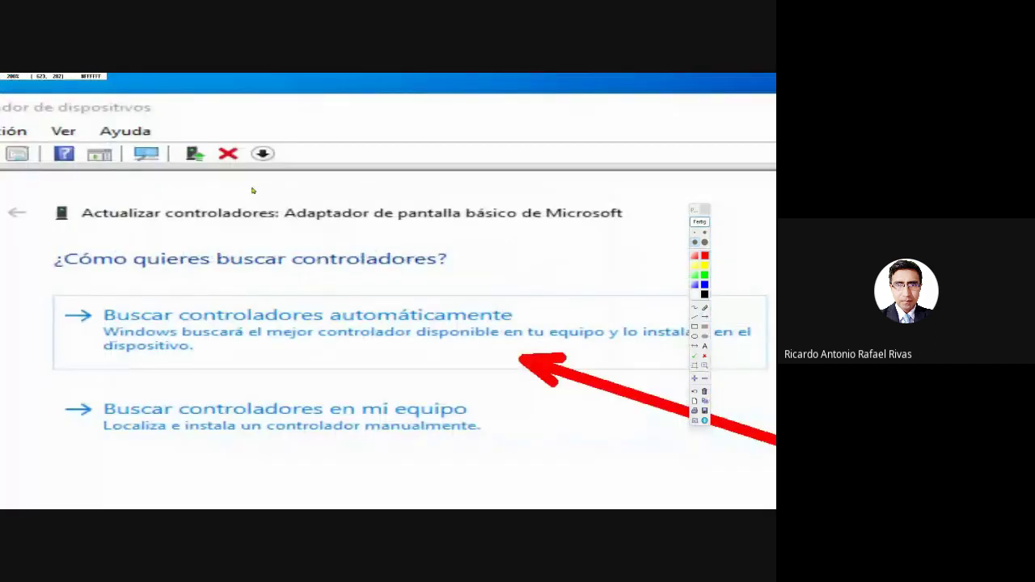
key(super+minus)
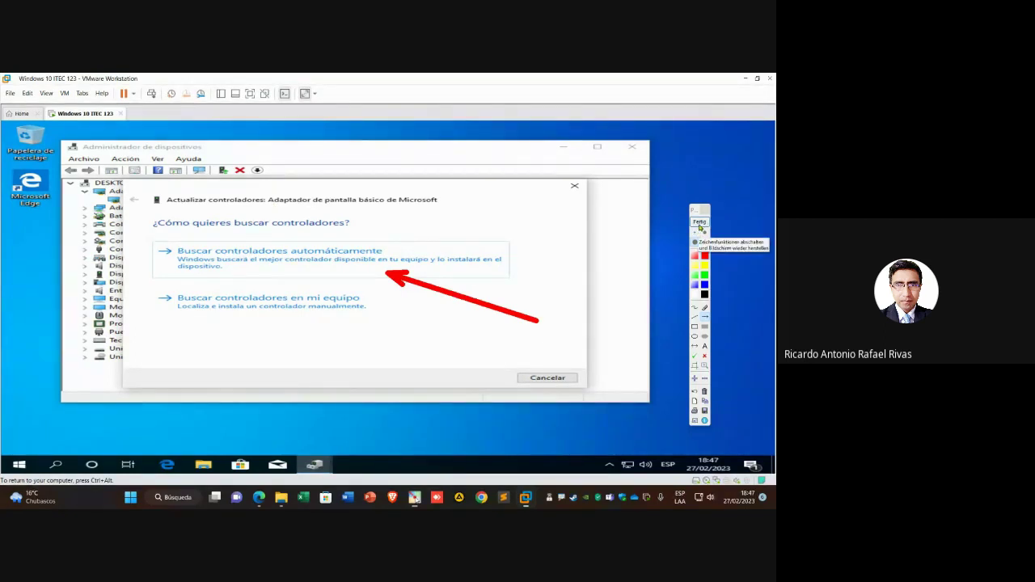
click(700, 228)
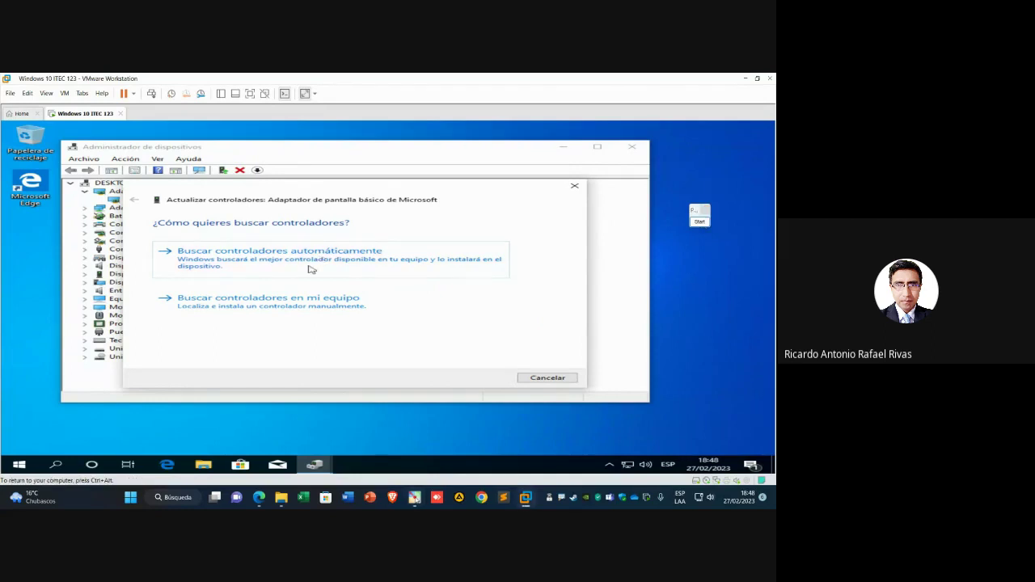
click(340, 261)
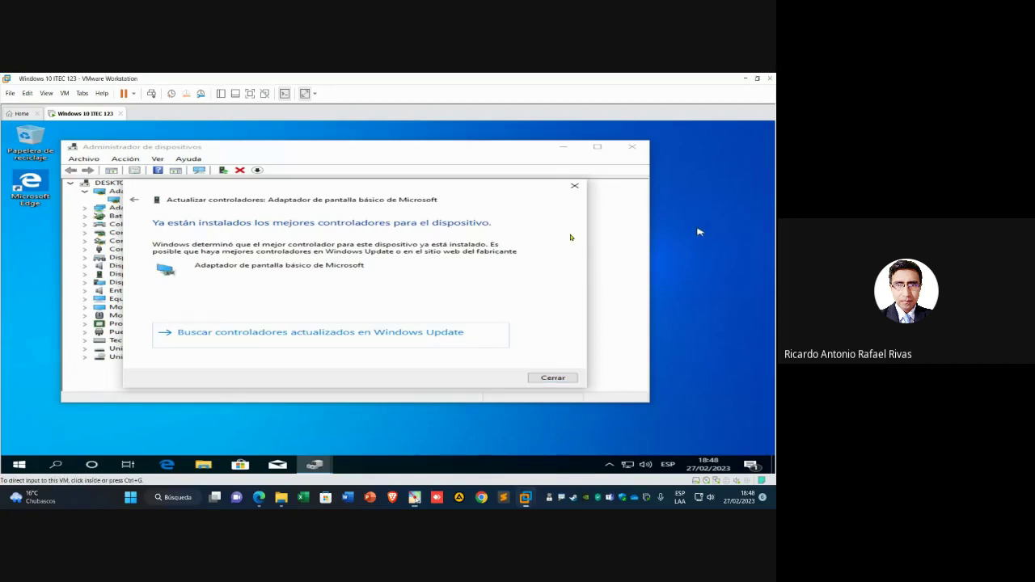
click(699, 221)
mouse_move(546, 243)
mouse_down()
mouse_move(628, 381)
mouse_move(620, 449)
mouse_up()
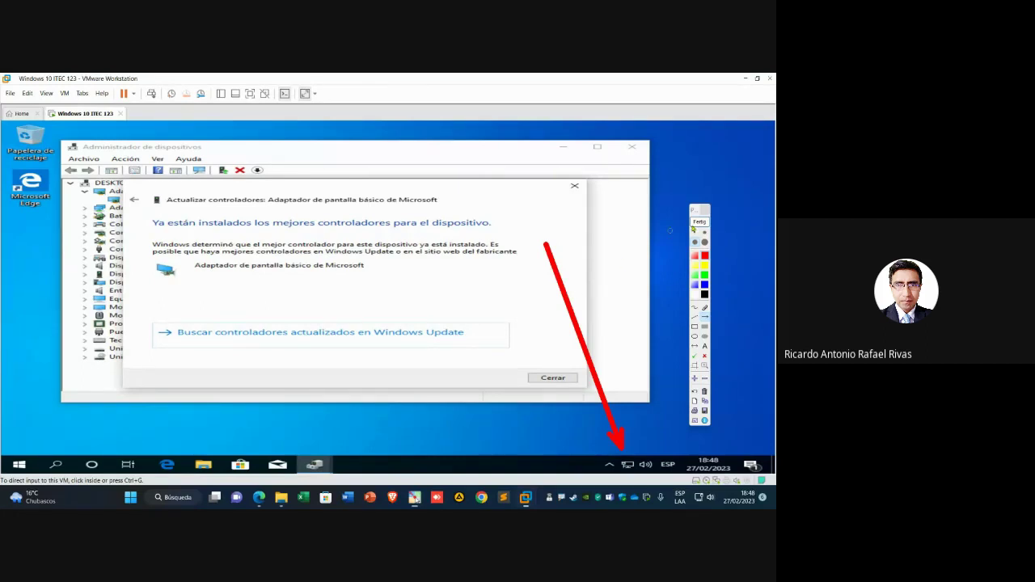
click(698, 222)
click(698, 223)
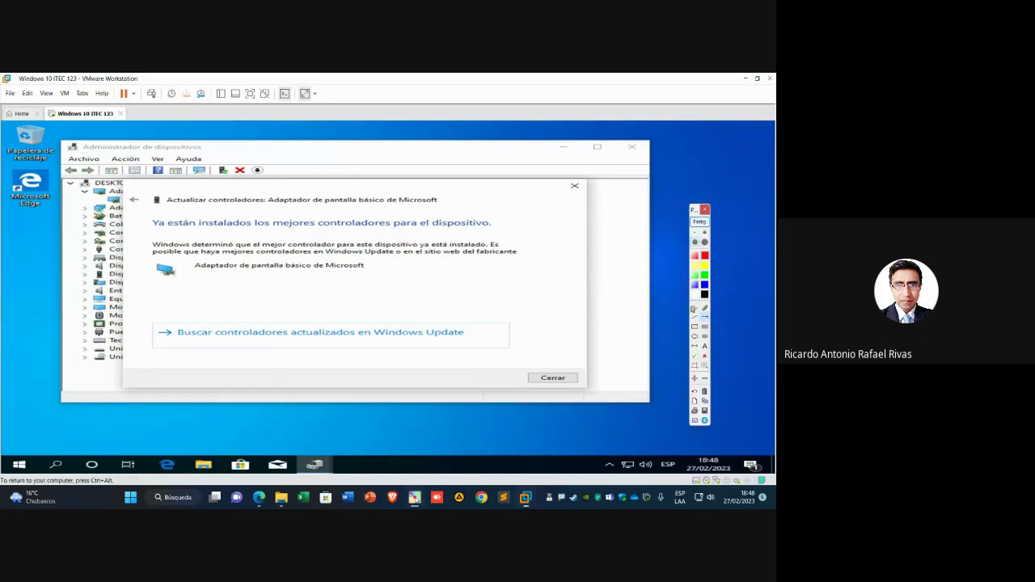
click(693, 327)
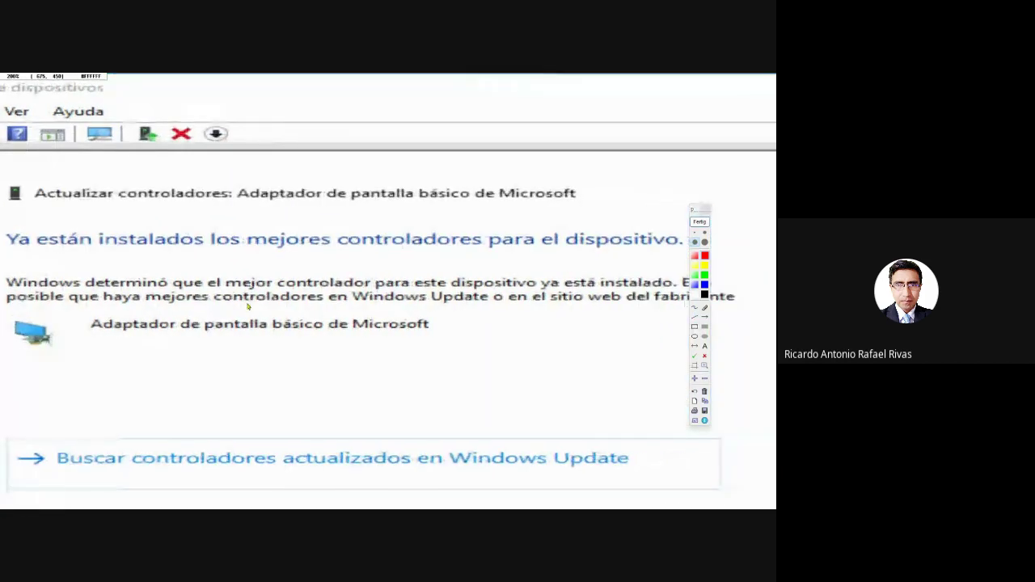
key(Escape)
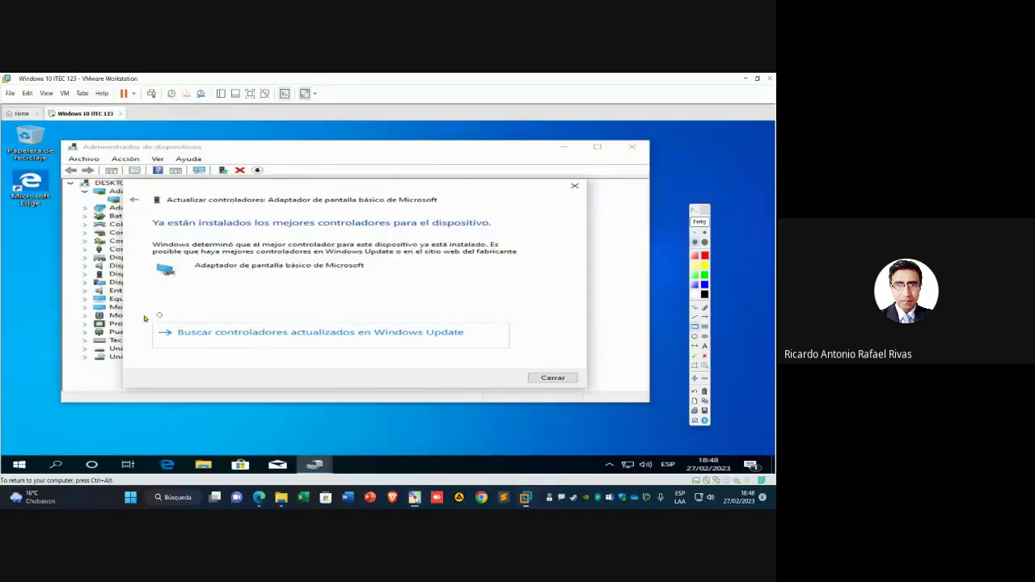
drag(143, 314, 513, 357)
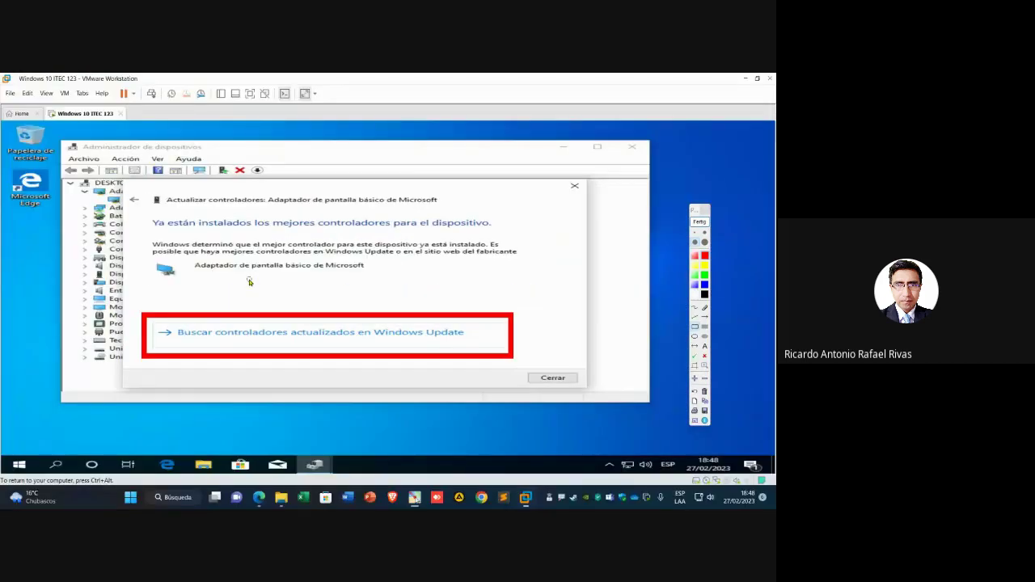
click(700, 223)
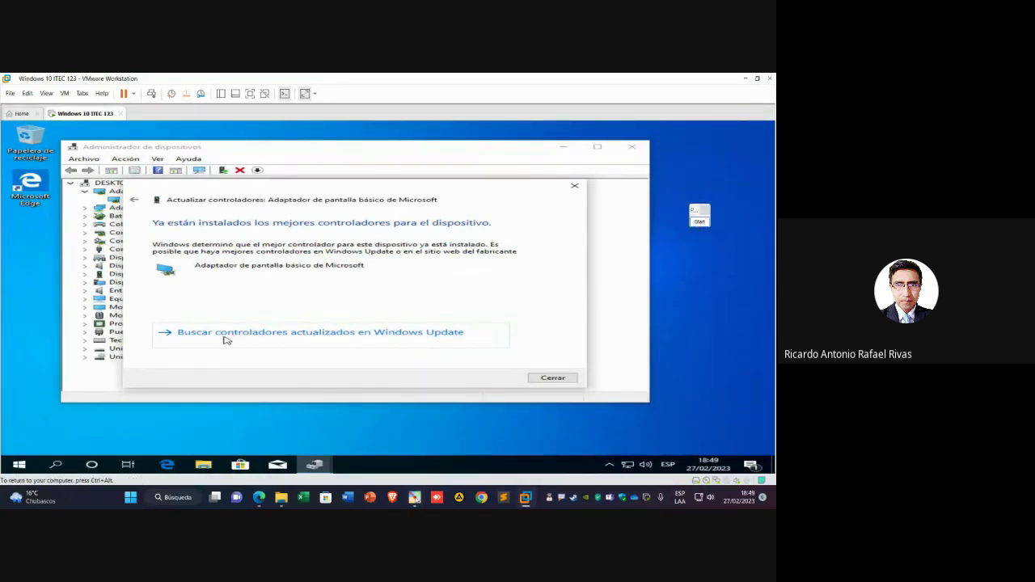
Open Windows Update from the driver dialog, maximize Settings, and briefly point an arrow at 'Buscar actualizaciones'
click(376, 334)
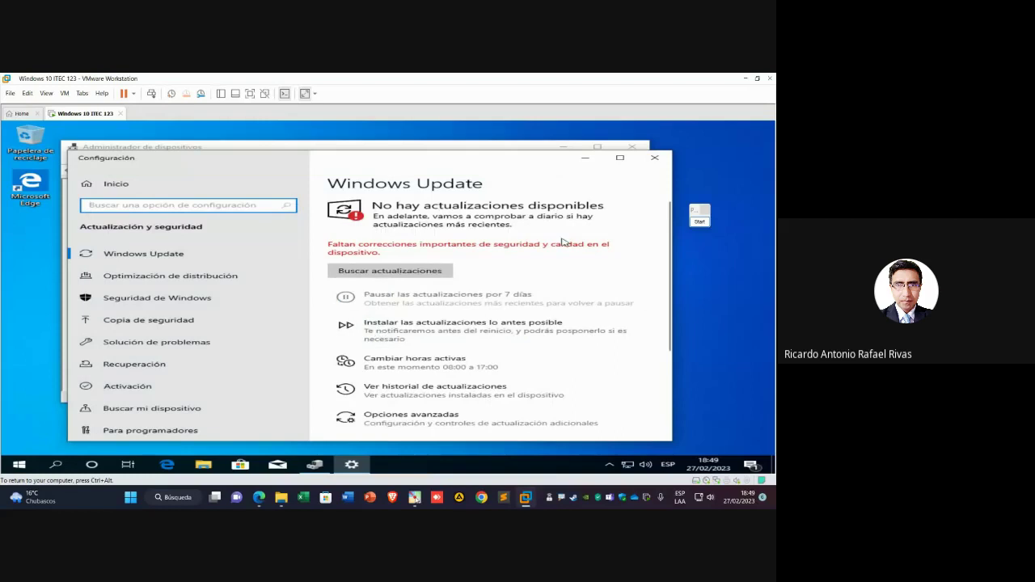
click(621, 158)
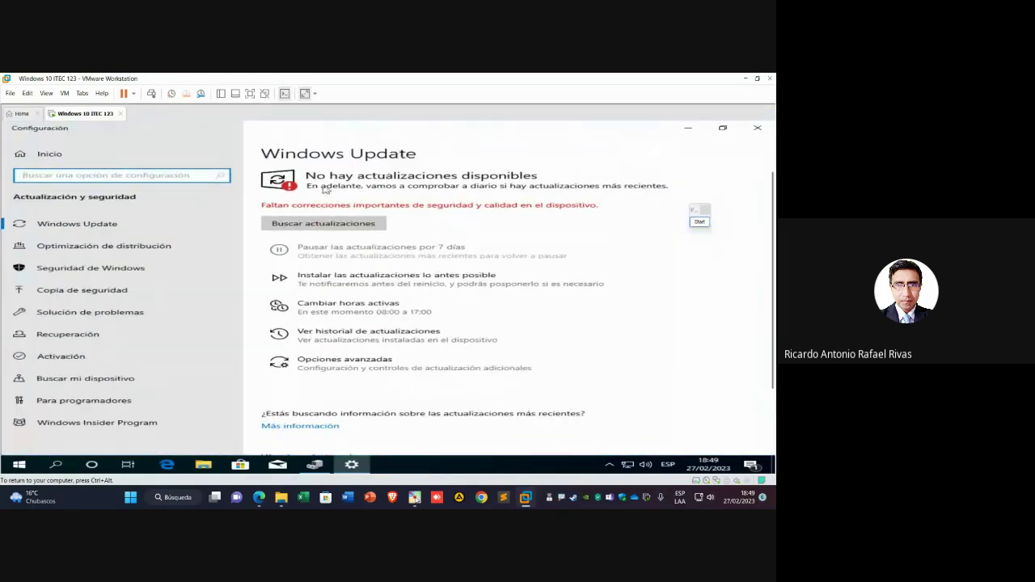
click(698, 224)
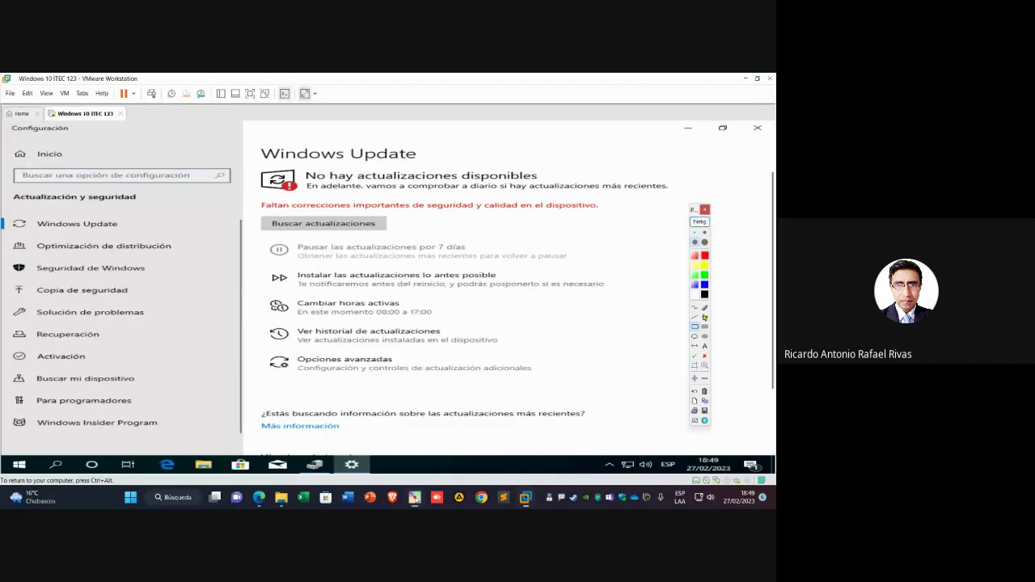
click(705, 318)
mouse_move(594, 230)
mouse_down()
mouse_move(450, 243)
mouse_move(428, 224)
mouse_move(398, 231)
mouse_up()
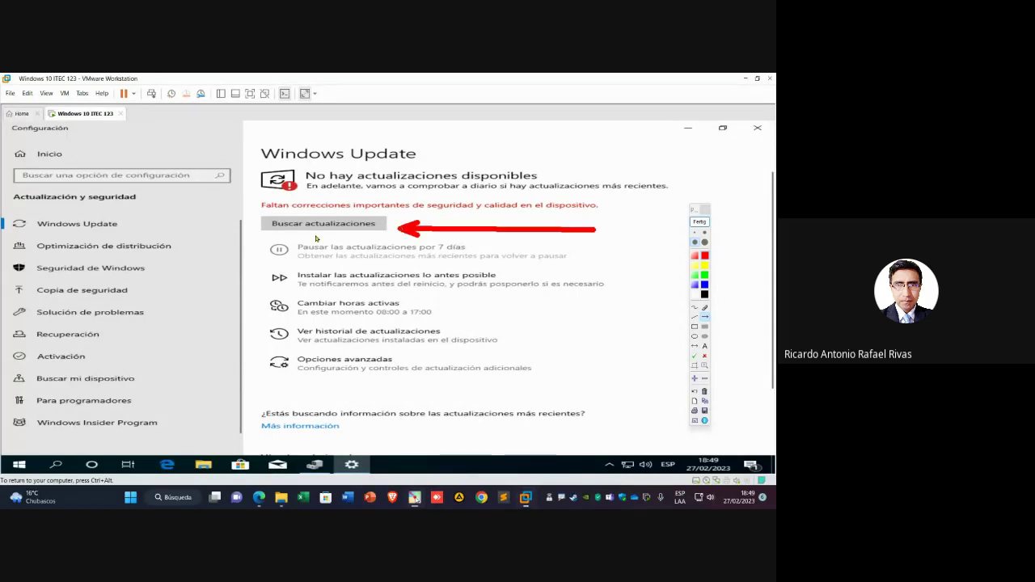
scroll(316, 239, up, 2)
scroll(316, 238, down, 2)
click(700, 222)
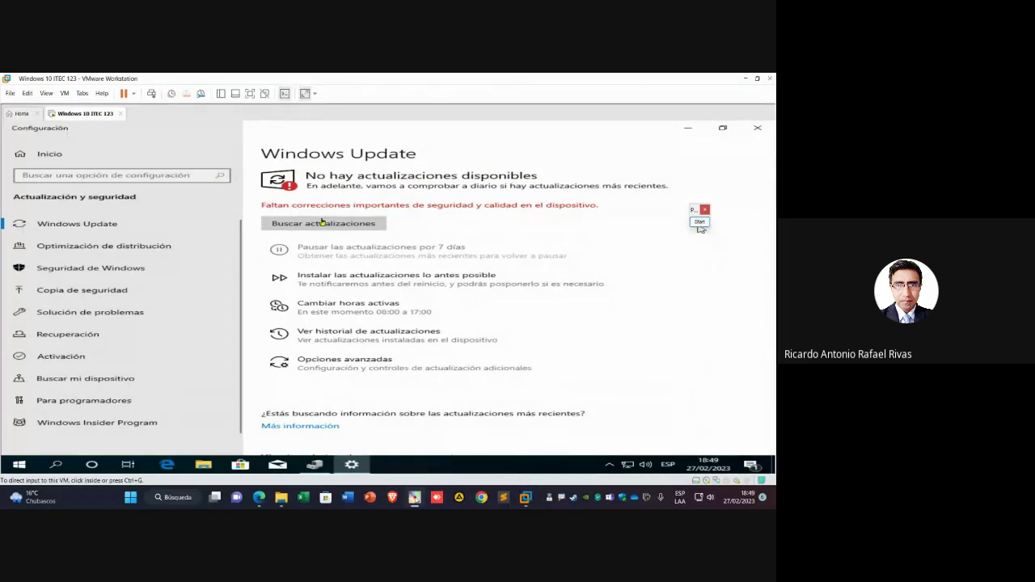
click(322, 225)
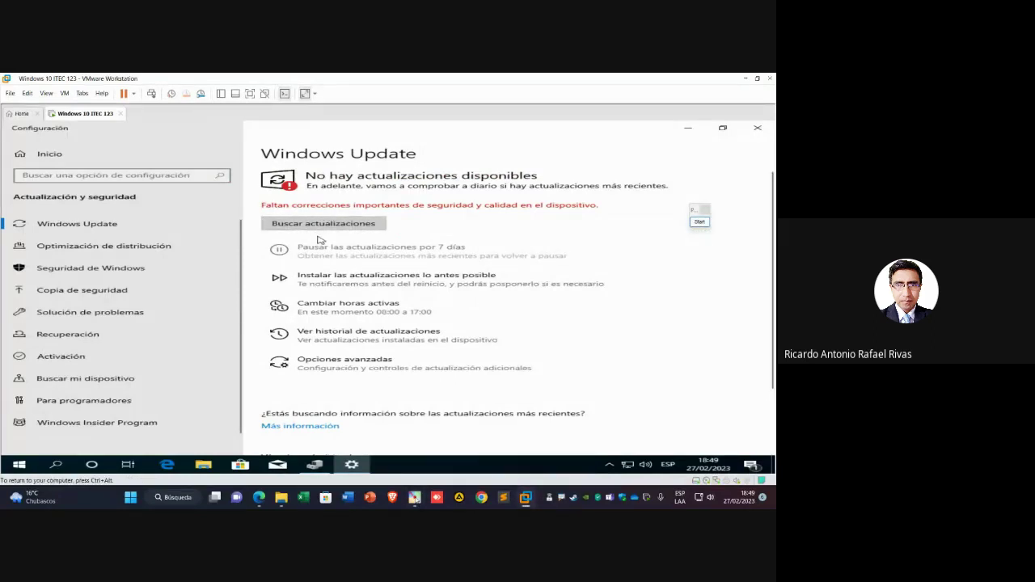
Check for updates and scroll through the list of downloading updates
click(321, 228)
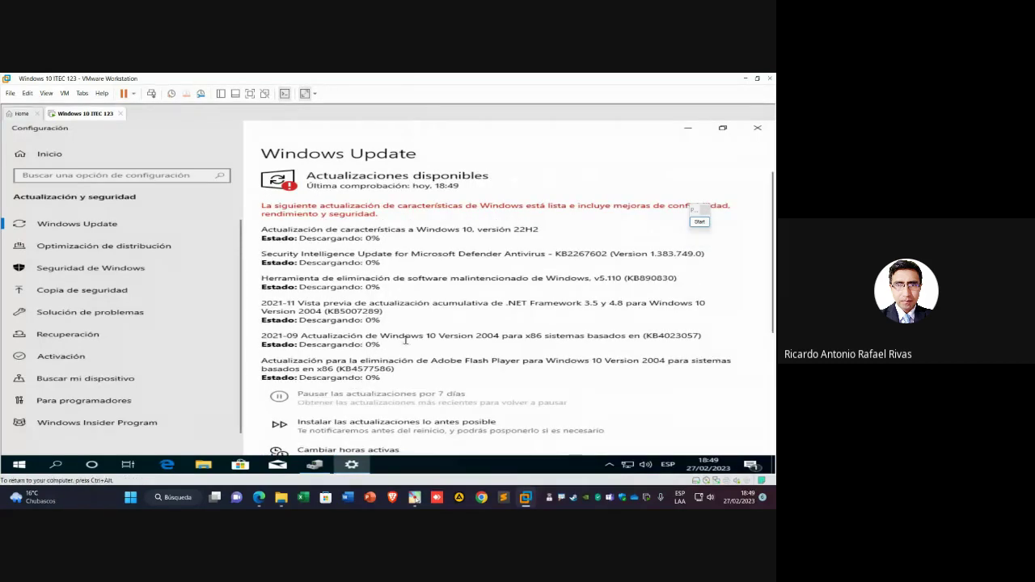
scroll(405, 339, down, 2)
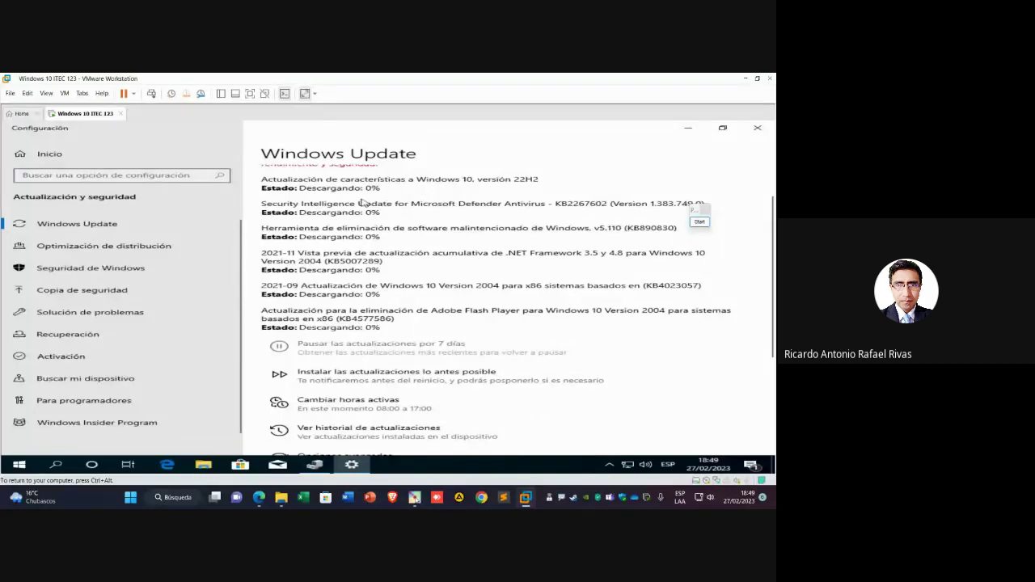
scroll(364, 202, down, 4)
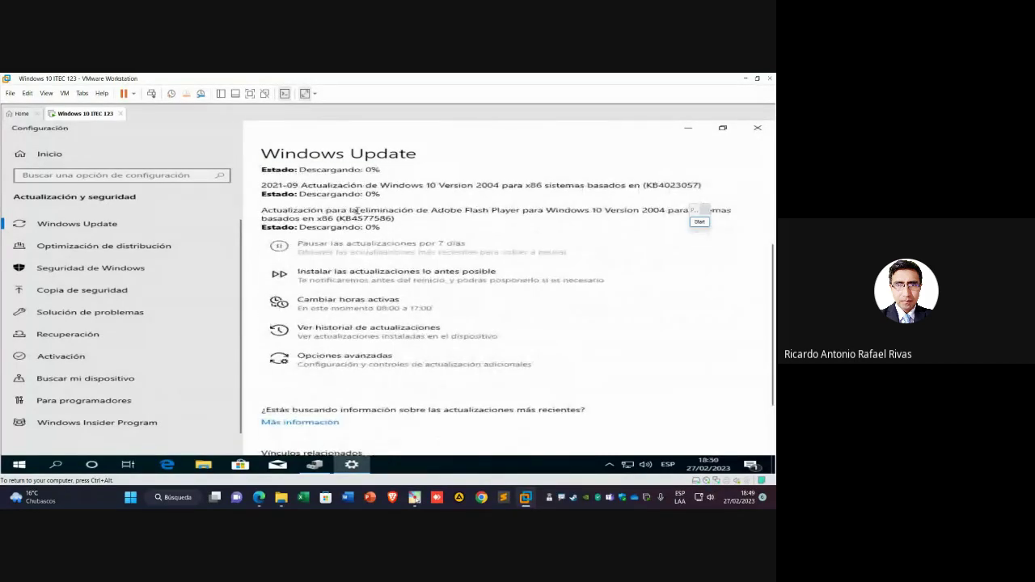
scroll(361, 239, up, 2)
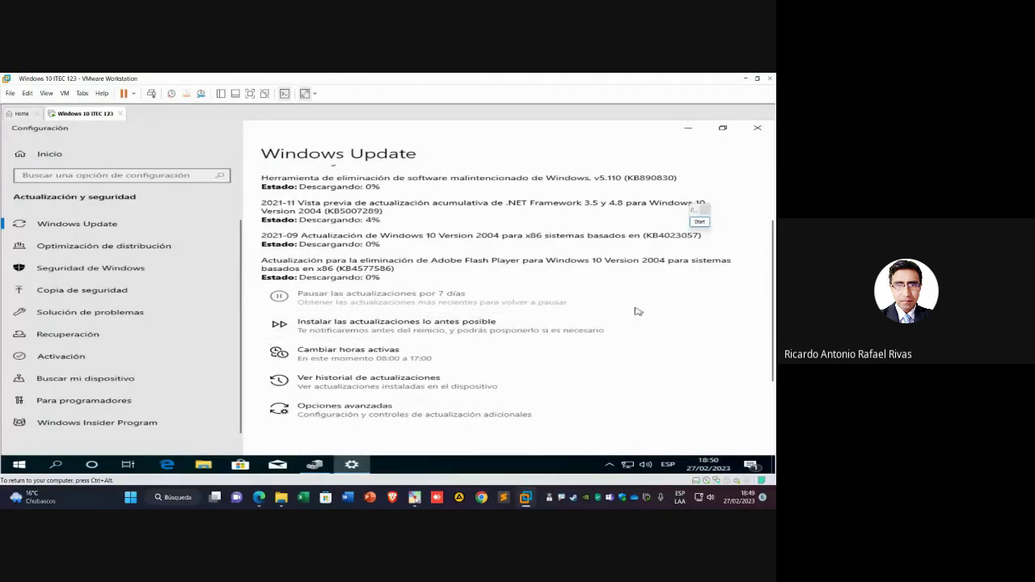
scroll(635, 311, down, 2)
Visit Opciones avanzadas, return to the Windows Update page, and minimize the VM to show Meet
click(444, 365)
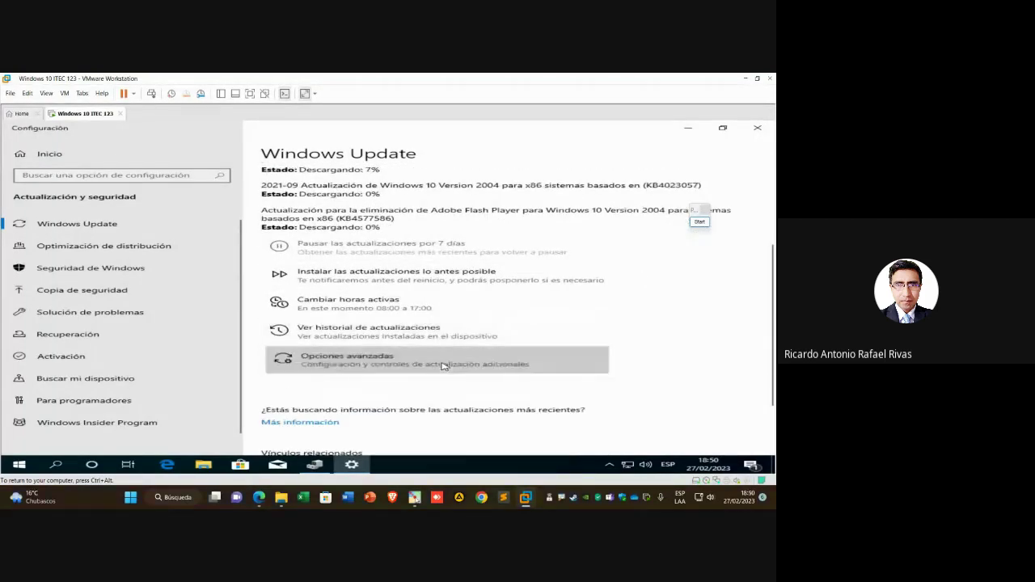
click(27, 153)
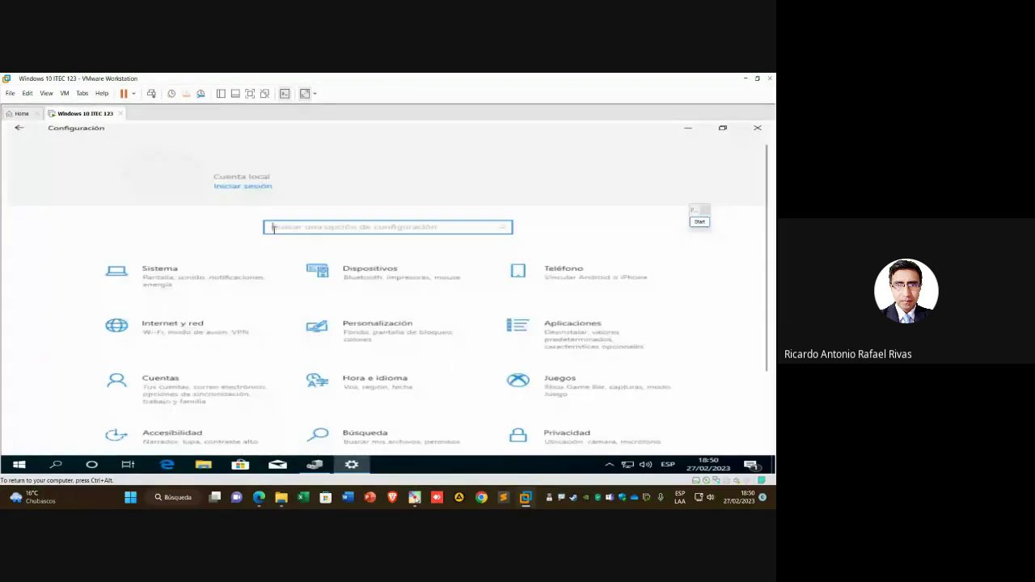
click(16, 131)
click(16, 130)
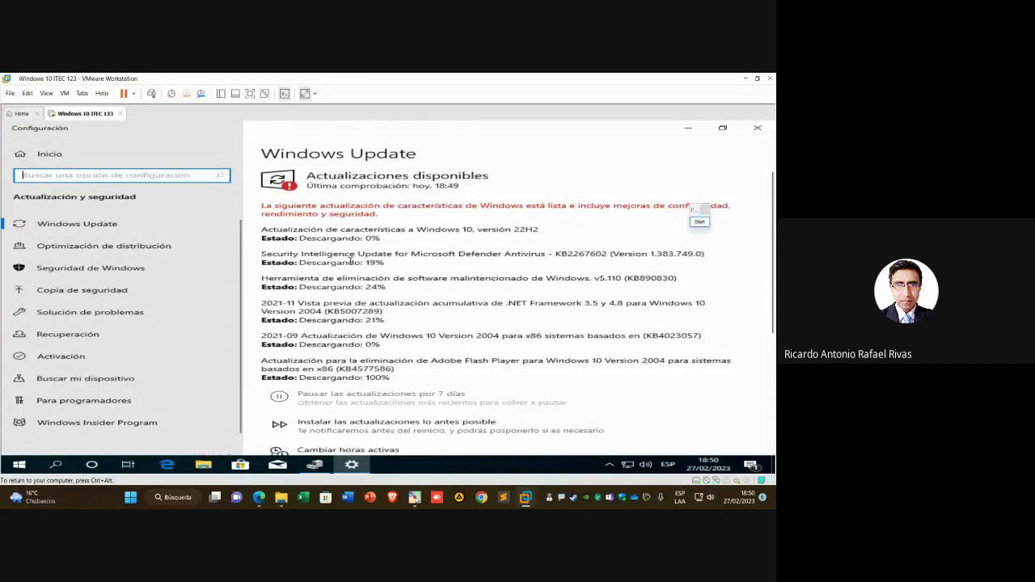
click(526, 497)
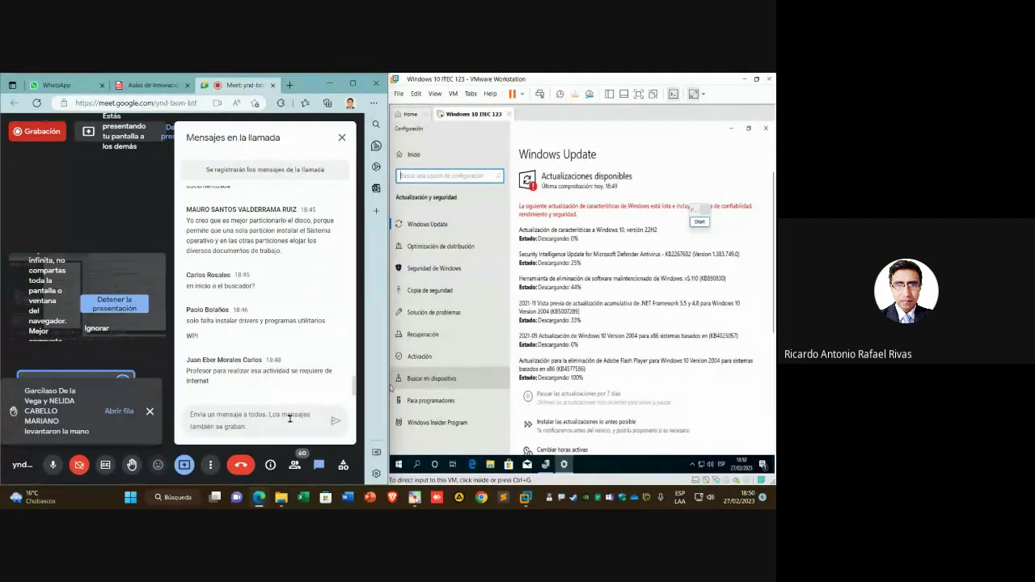
Scroll through the Meet chat, briefly selecting the message about adding a partition
scroll(283, 353, up, 2)
scroll(283, 353, up, 4)
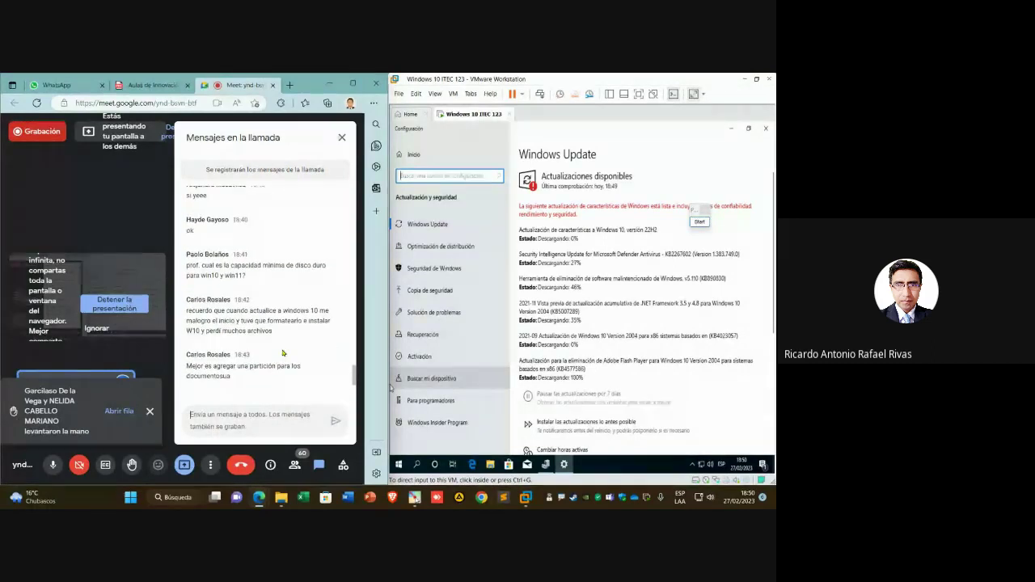
scroll(249, 344, down, 1)
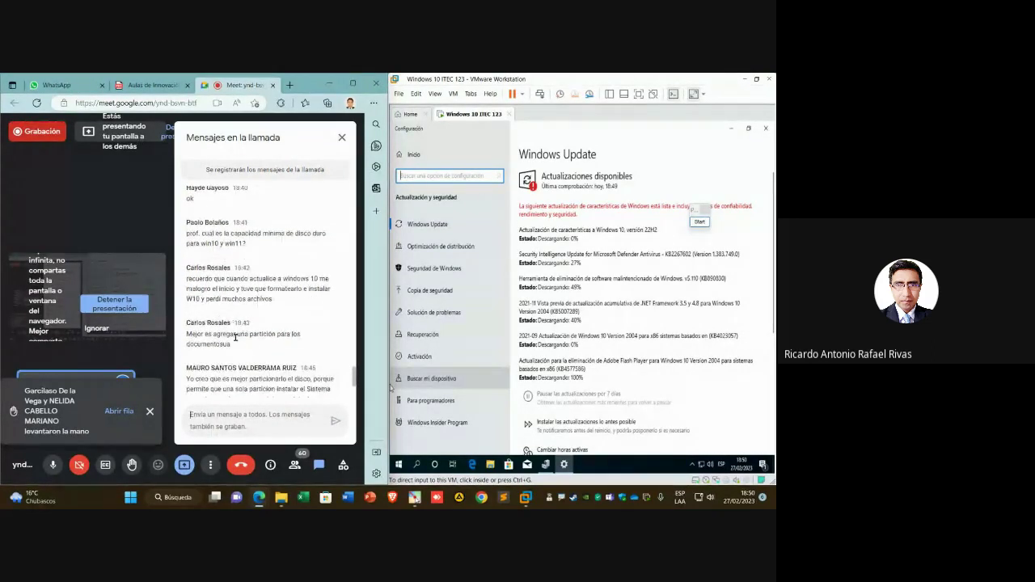
triple_click(234, 344)
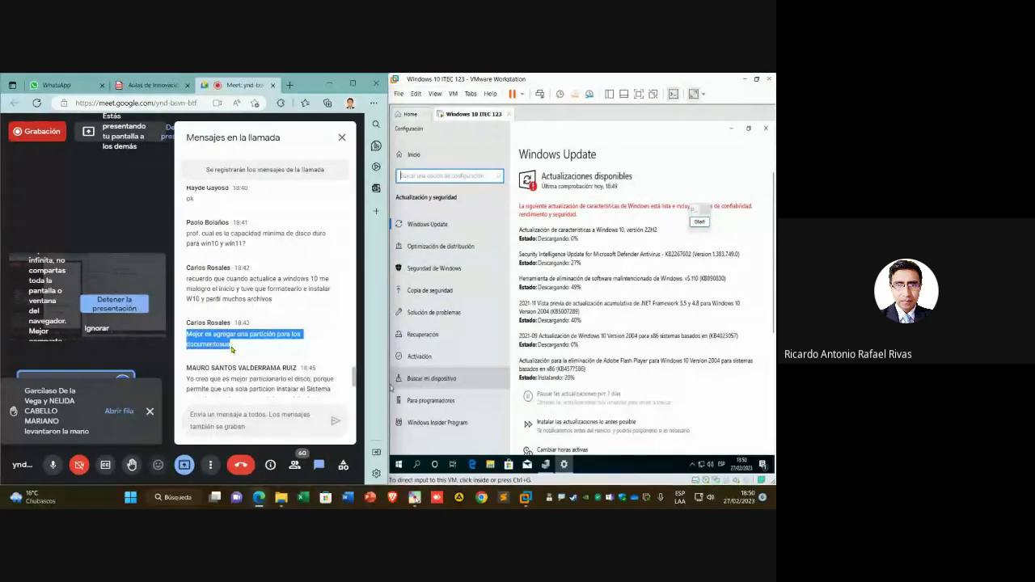
click(233, 345)
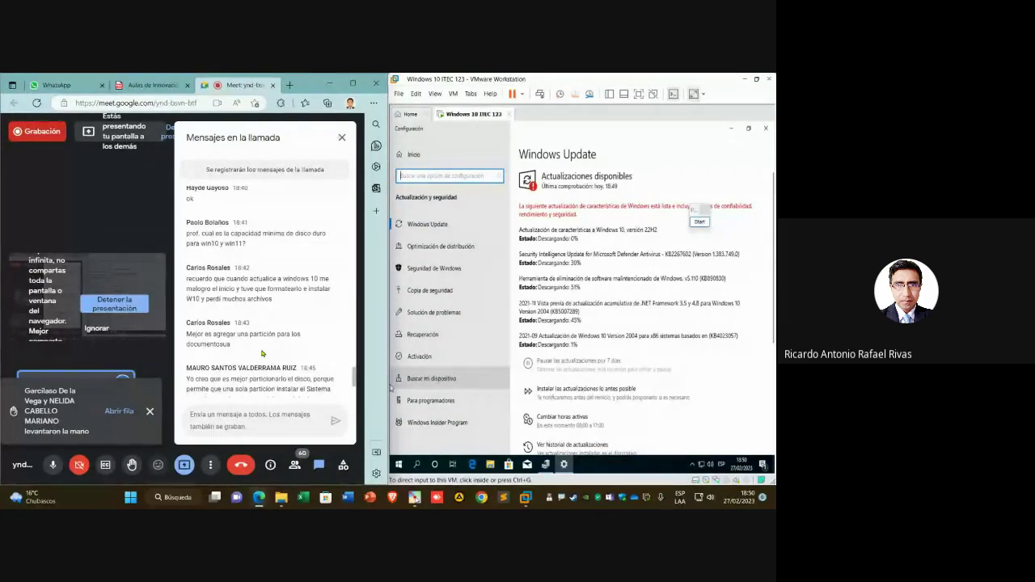
scroll(262, 353, down, 1)
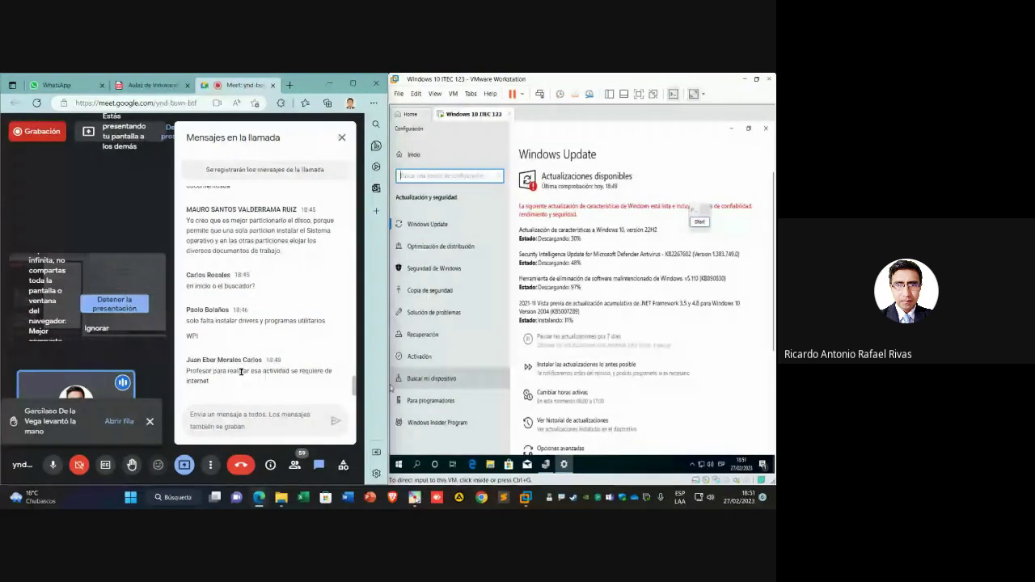
Highlight the chat question about needing internet, then stop presenting the screen
drag(259, 372, 240, 372)
drag(317, 386, 282, 391)
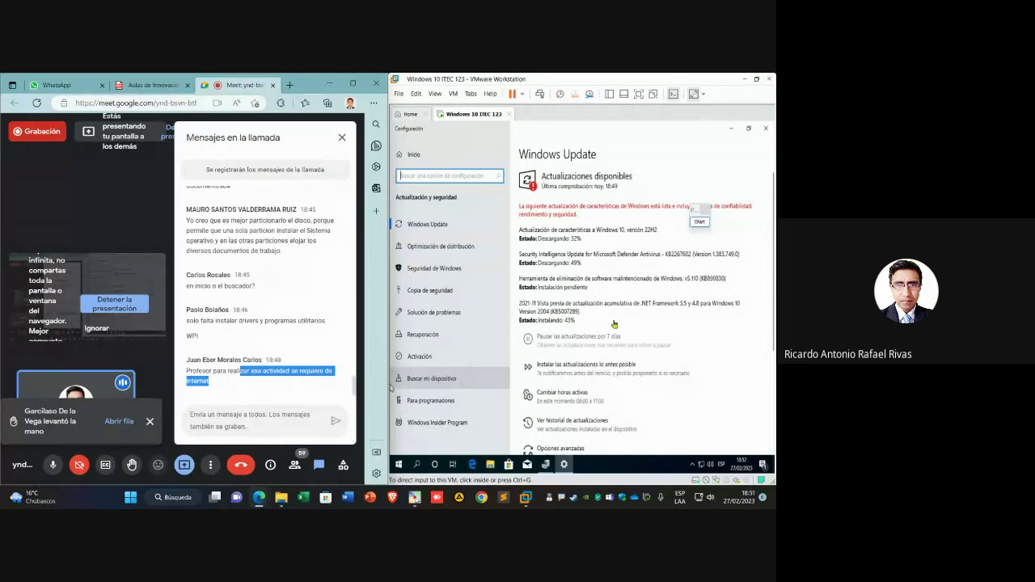
click(250, 409)
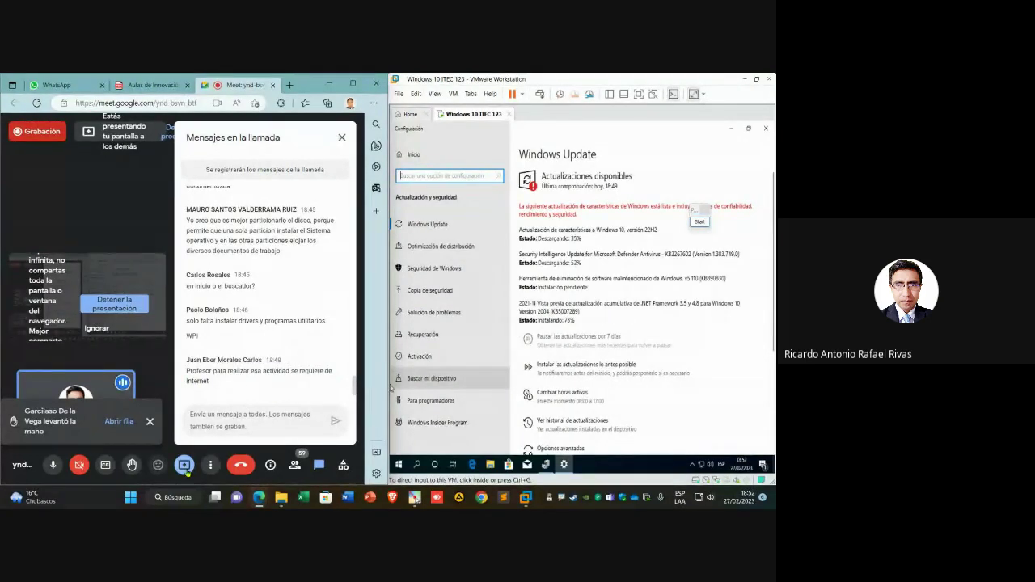
click(185, 466)
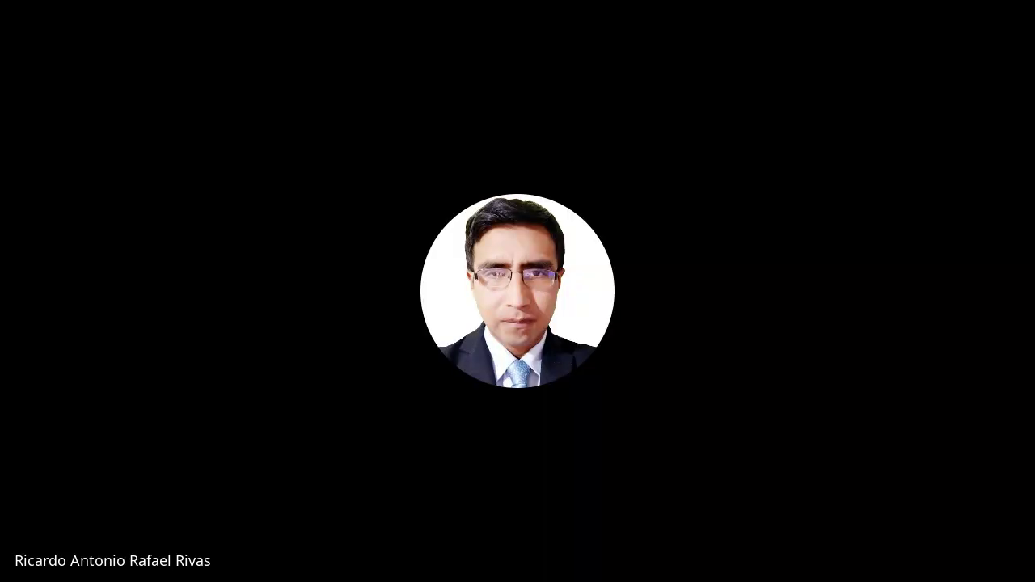
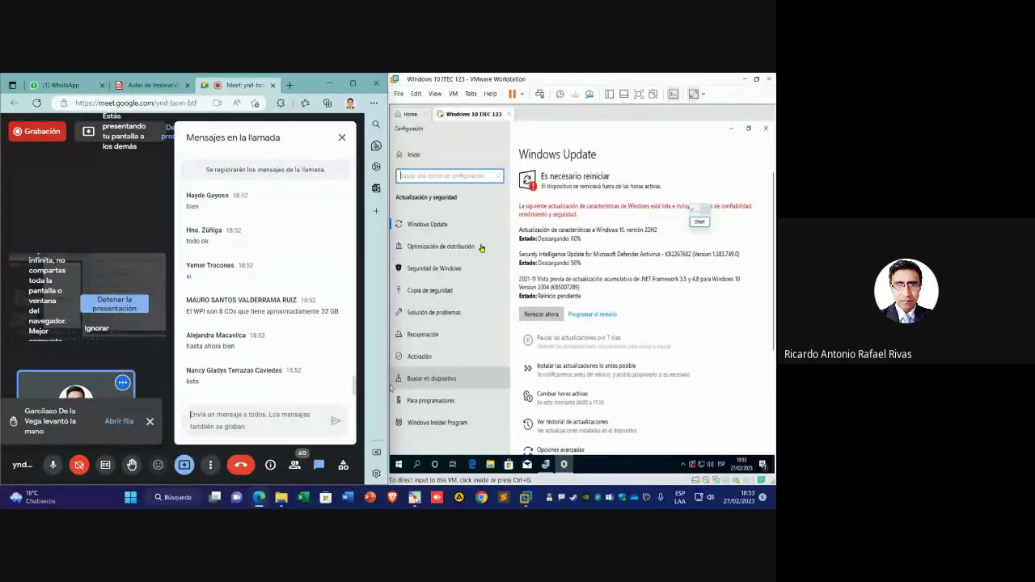
Check the Windows 10 ITEC 123 VM's update progress, then return to the maximized Meet call
click(350, 82)
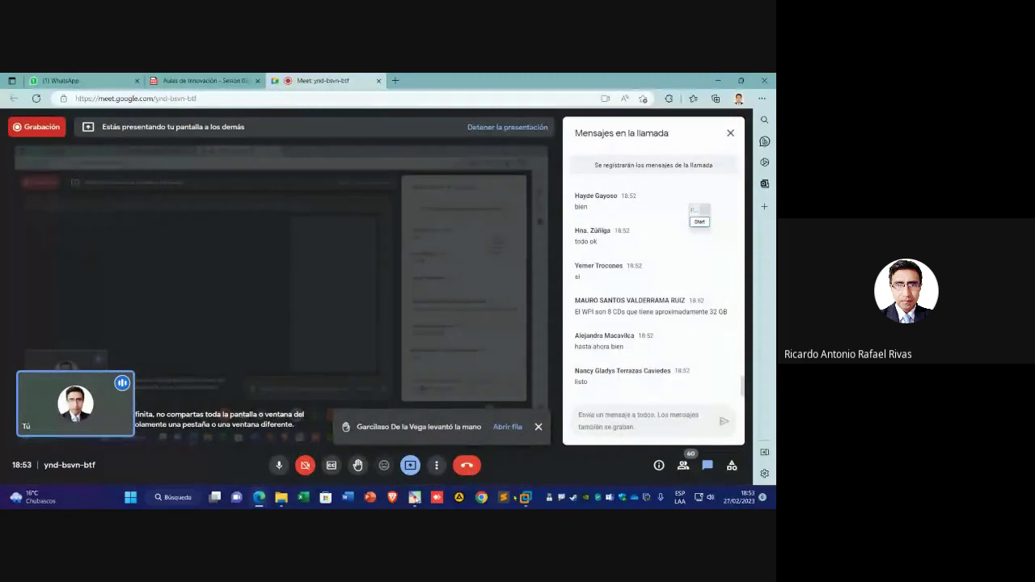
mouse_move(526, 497)
click(559, 443)
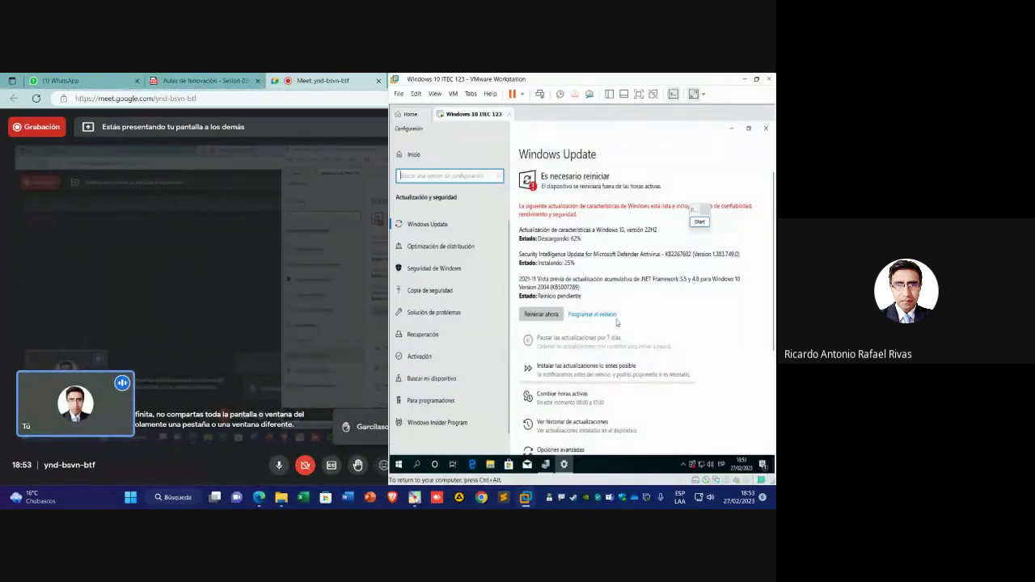
key(alt+Tab)
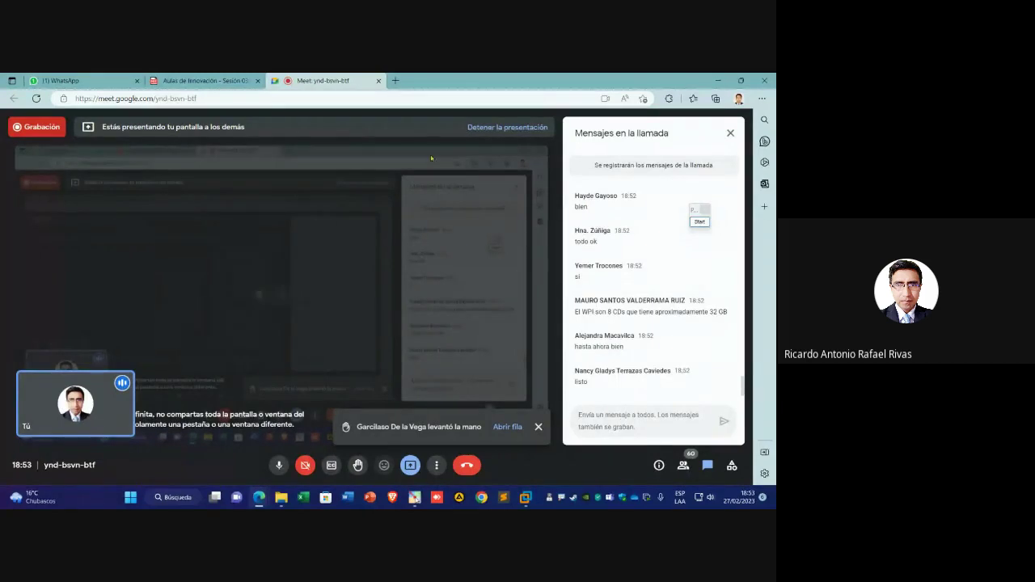
In a new tab, search Google for Rufus, open rufus.ie/es and copy its address
click(395, 80)
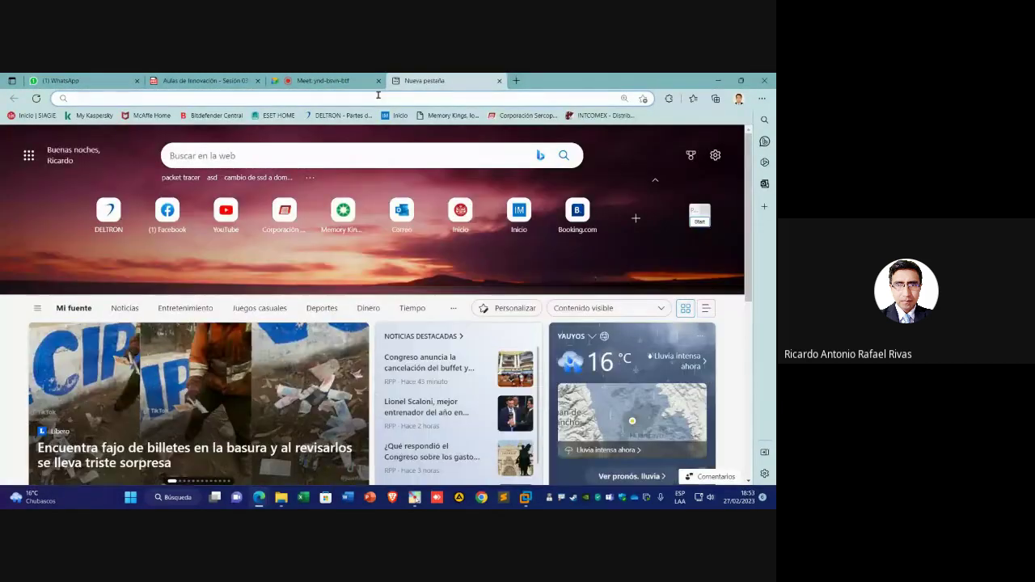
text(vlc)
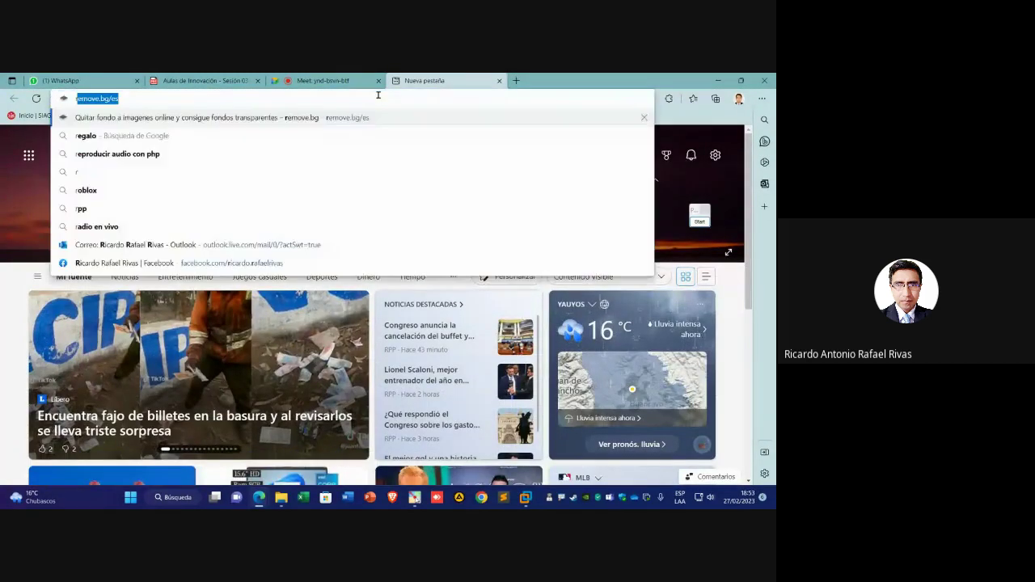
key(Return)
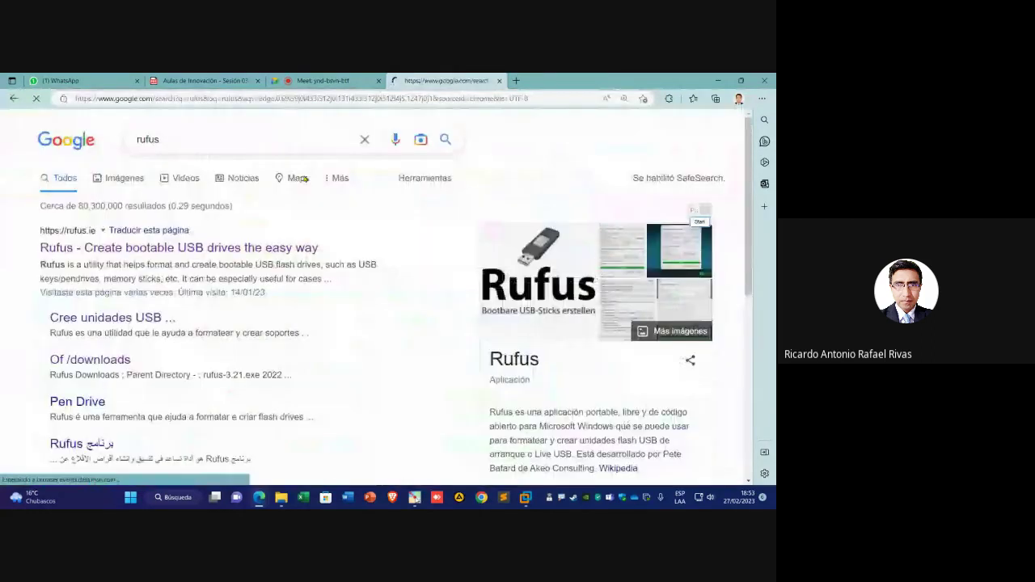
click(88, 248)
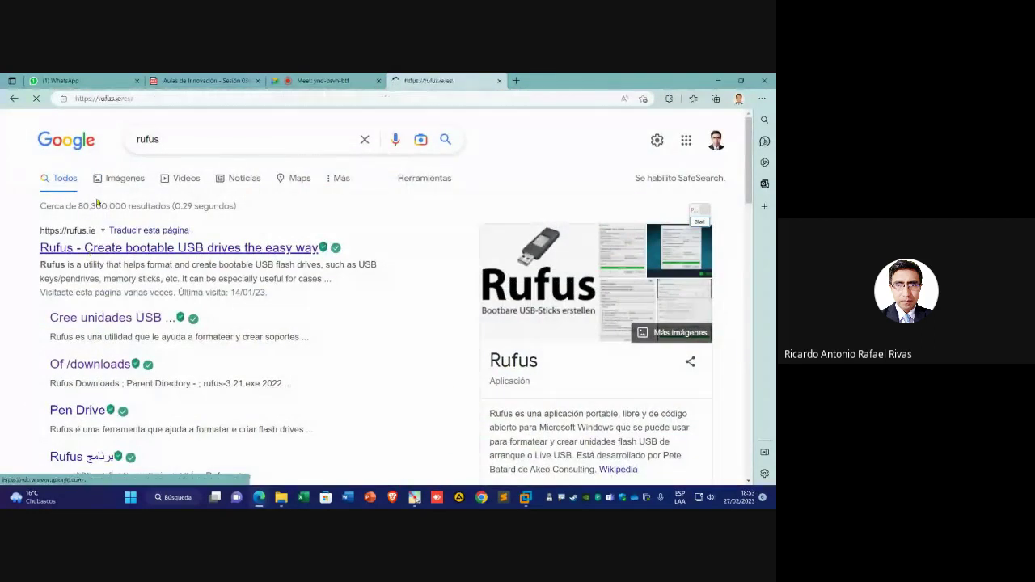
click(135, 98)
key(ctrl+c)
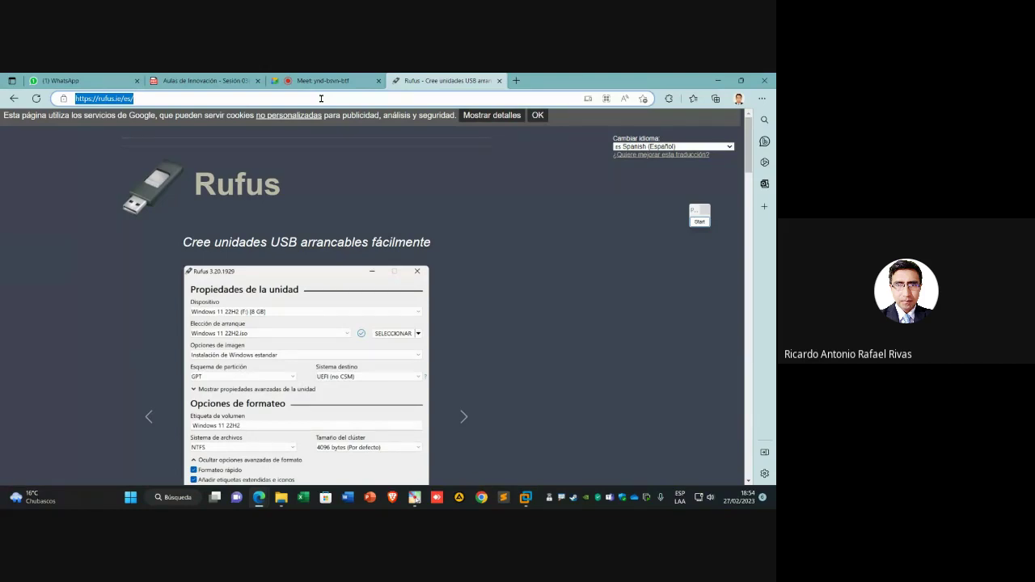
click(323, 81)
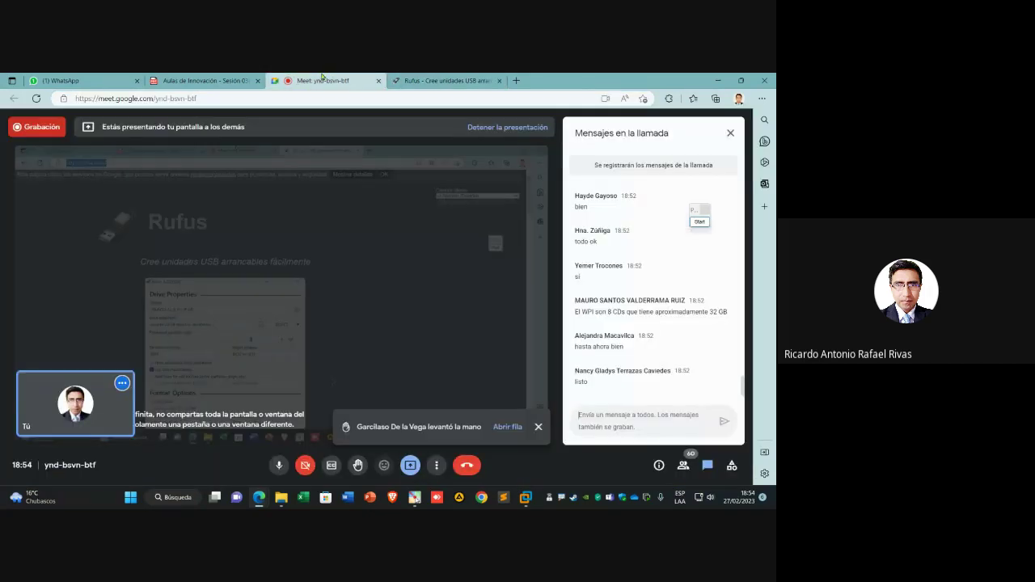
click(607, 419)
key(ctrl+v)
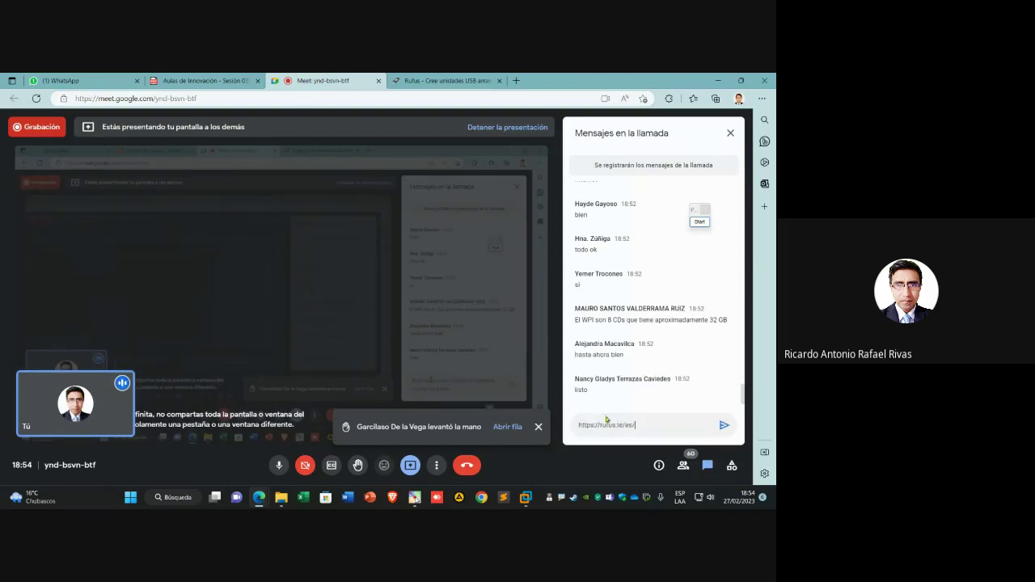
key(Return)
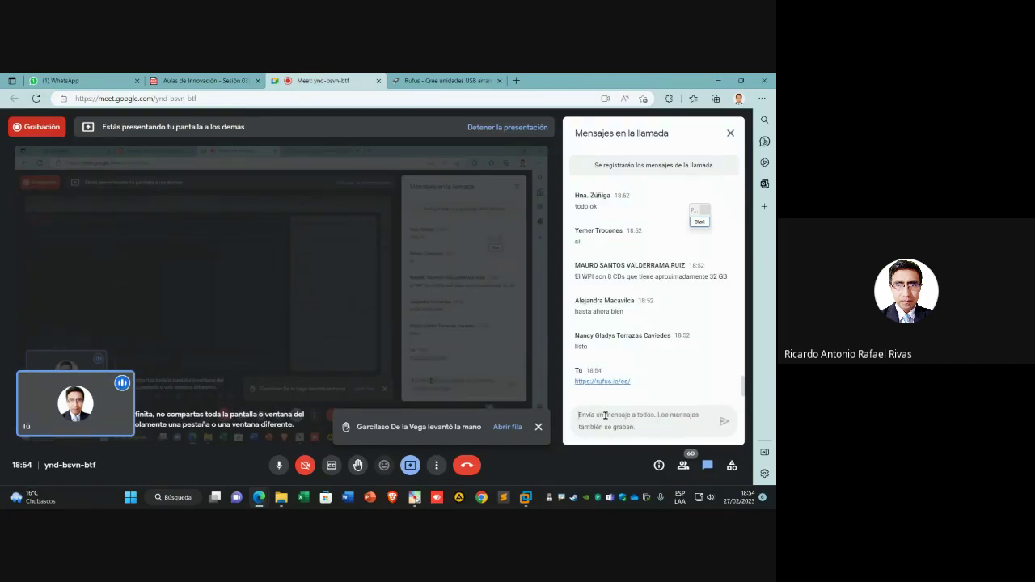
Move the Rufus page into its own window on the right, with Meet on the left
click(431, 78)
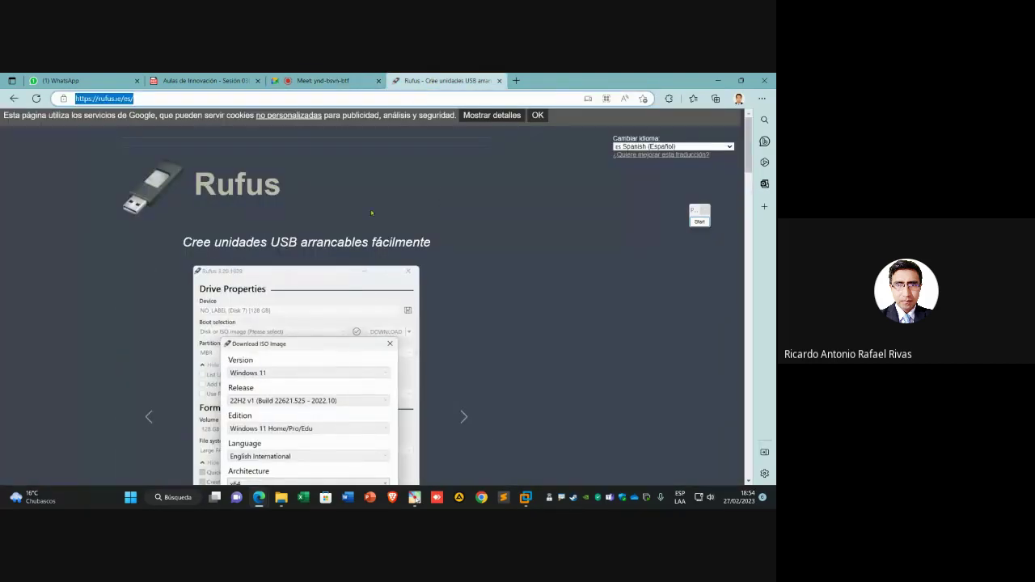
click(311, 78)
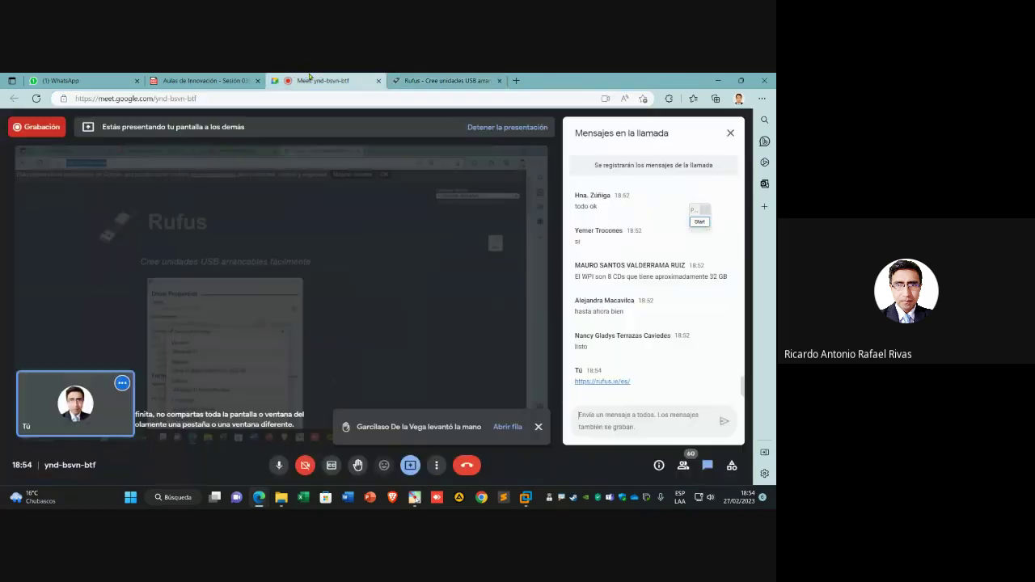
drag(445, 80, 773, 242)
click(145, 158)
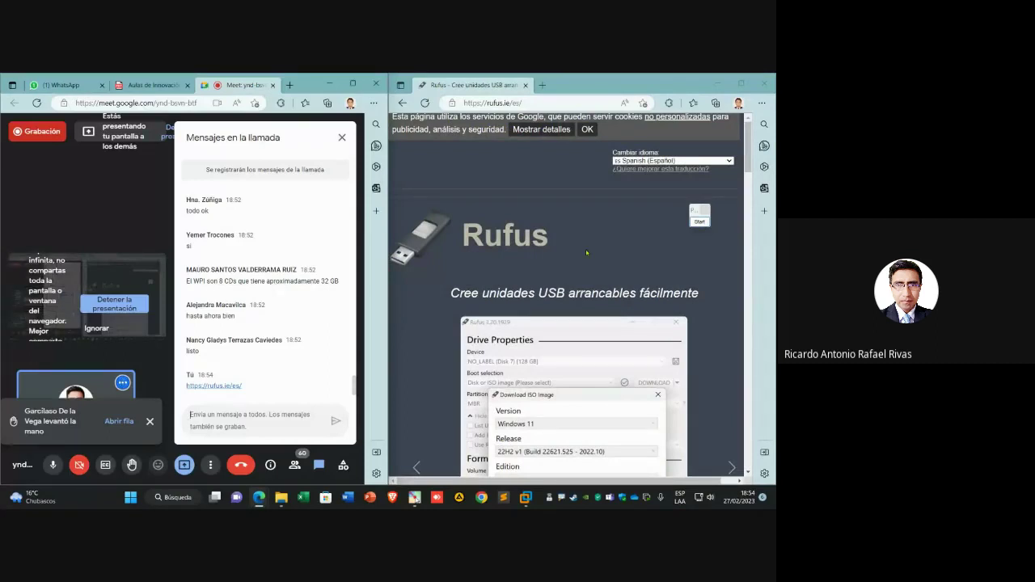
Maximize the Rufus page, scroll to Descargar and download Rufus 3.21
scroll(586, 253, down, 1)
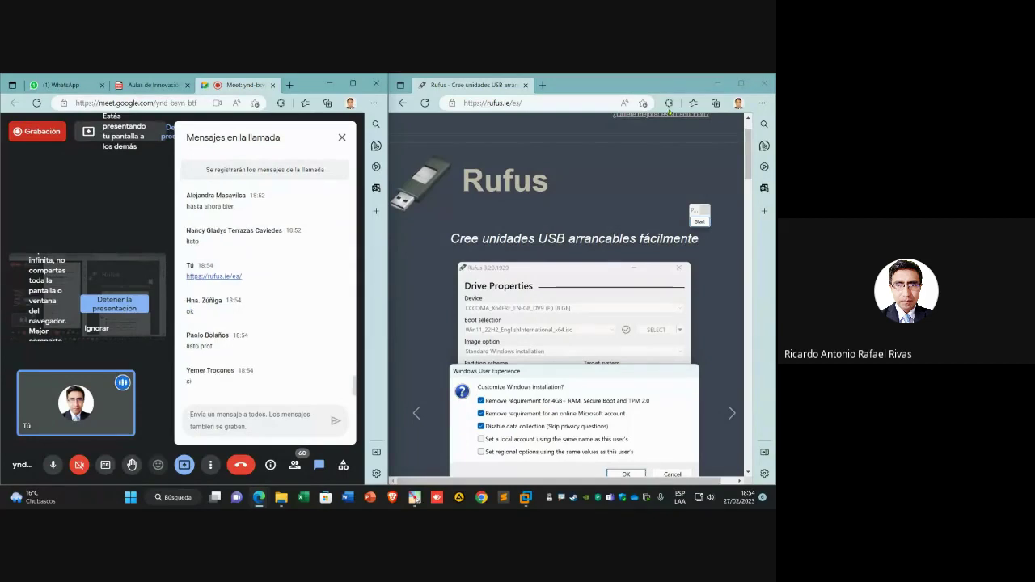
click(741, 84)
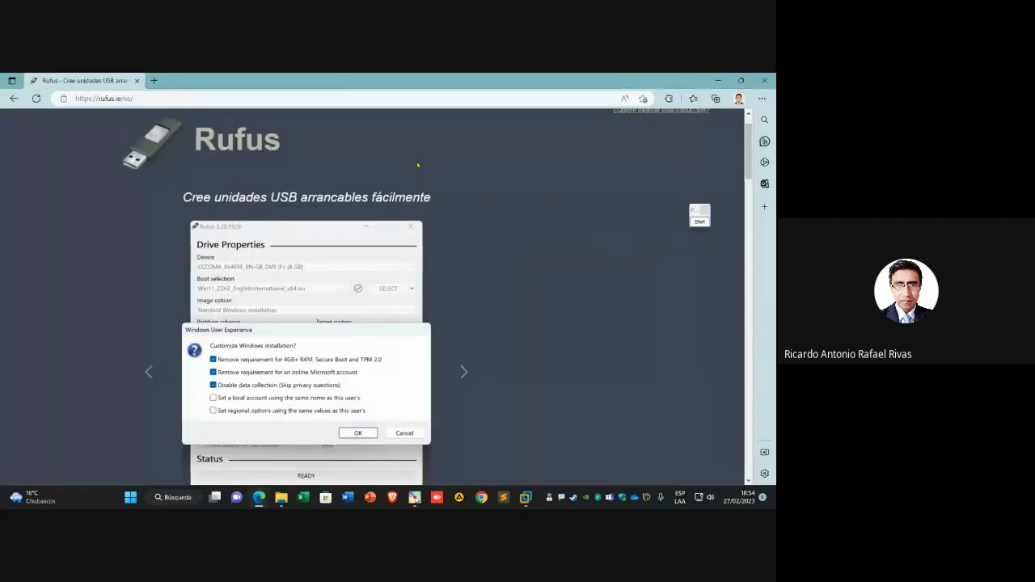
scroll(417, 165, down, 3)
scroll(418, 165, down, 5)
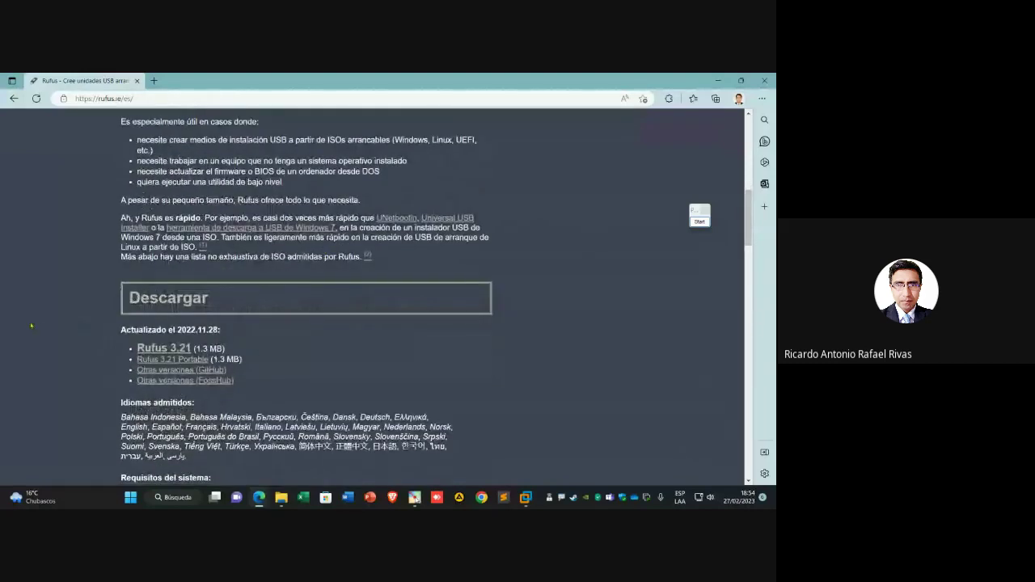
scroll(83, 330, down, 2)
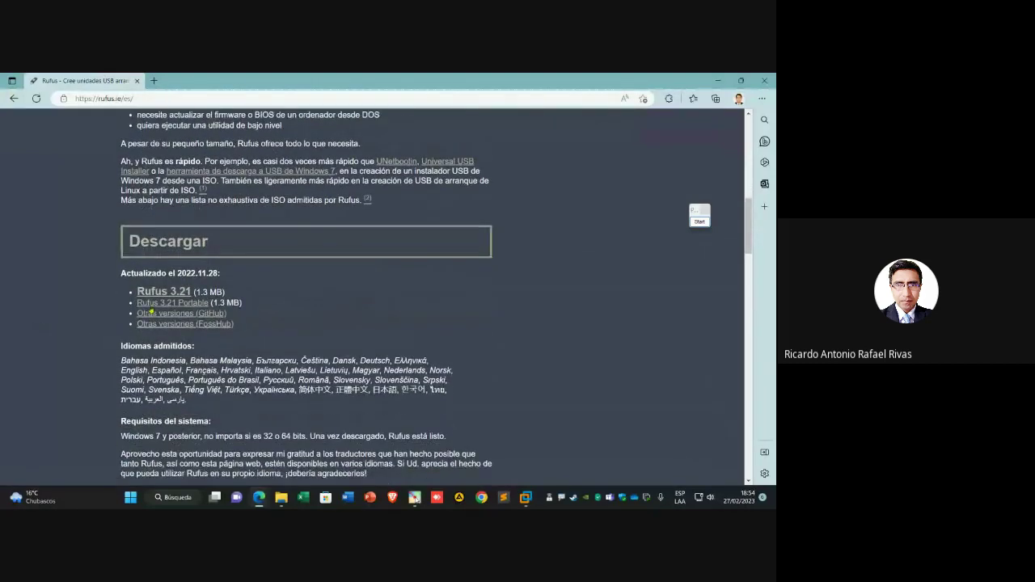
click(154, 295)
click(150, 293)
click(166, 293)
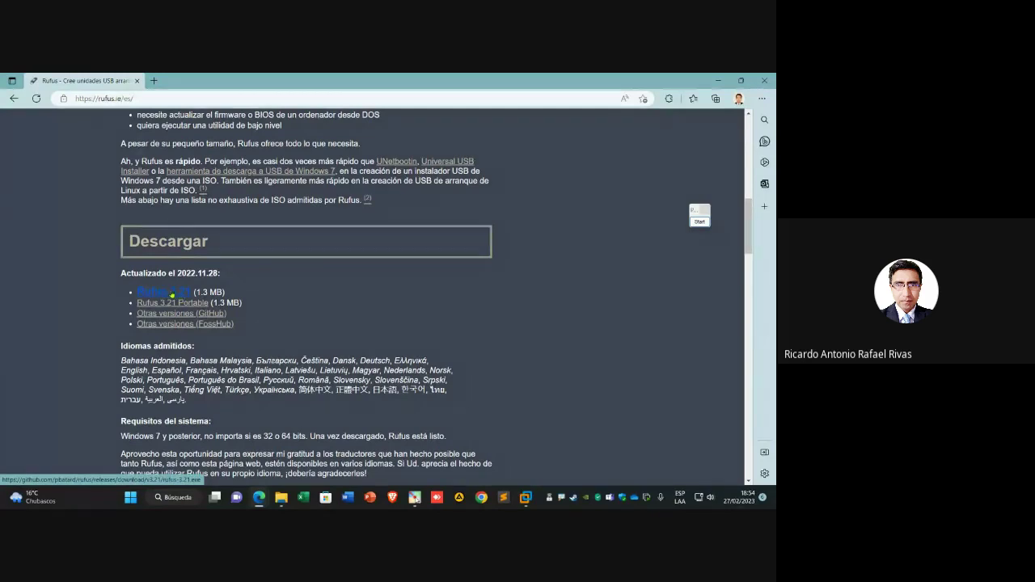
click(157, 291)
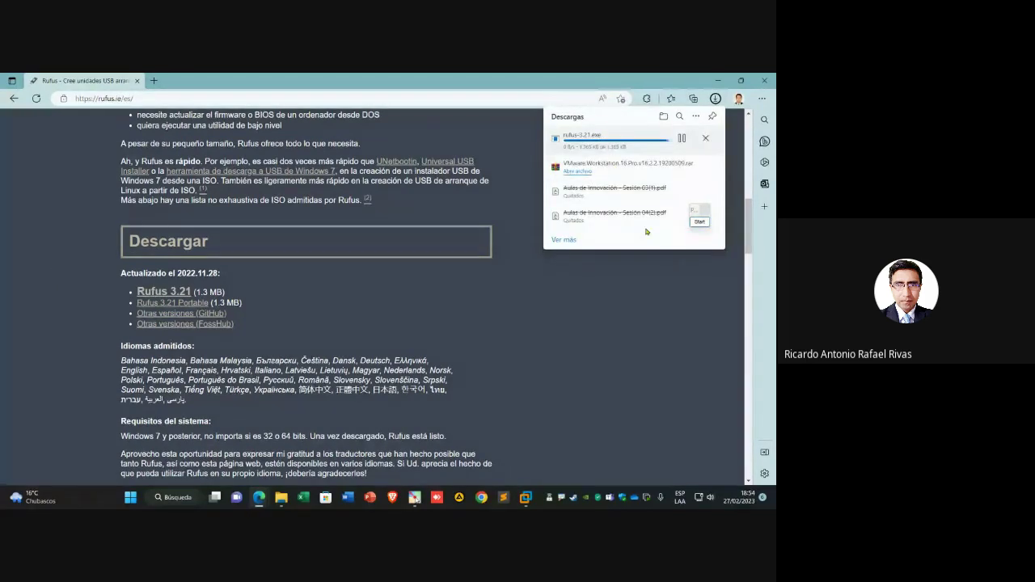
Draw an arrow at the rufus-3.21.exe download and briefly magnify it for the audience
click(698, 222)
drag(364, 380, 544, 146)
key(super+plus)
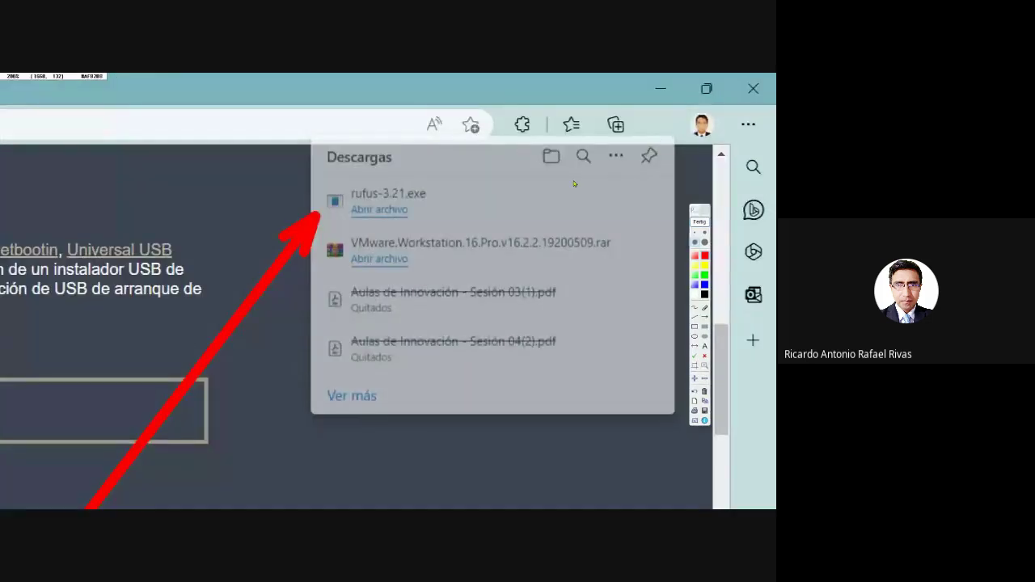
key(super+minus)
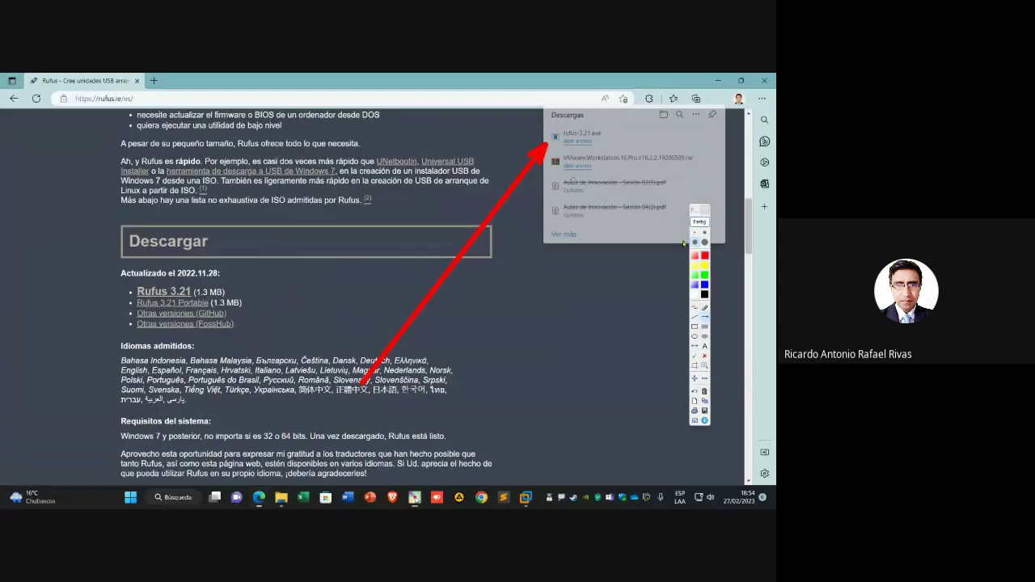
click(699, 222)
key(super+Right)
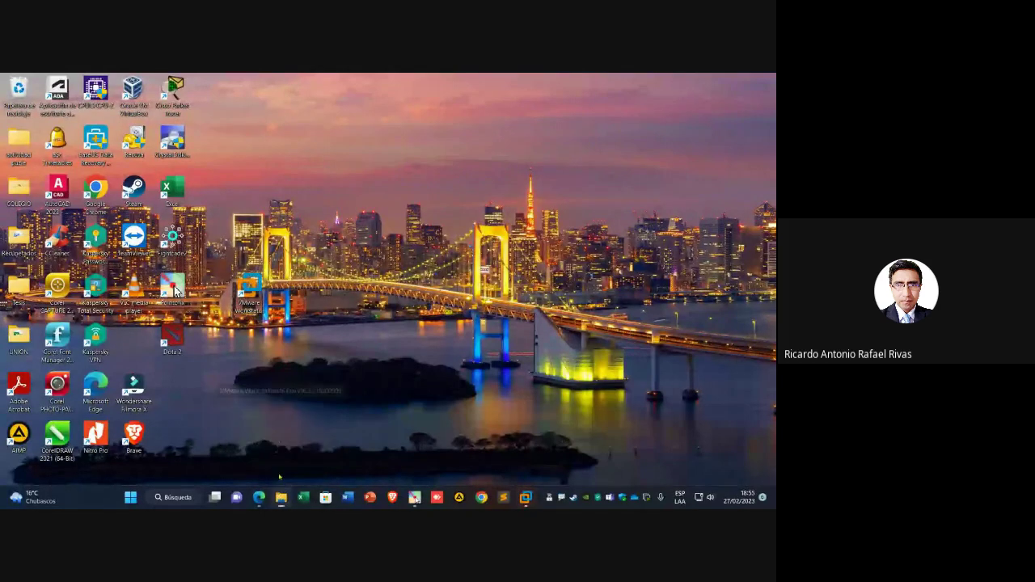
Pin File Explorer again from its taskbar jump list
right_click(281, 497)
click(283, 455)
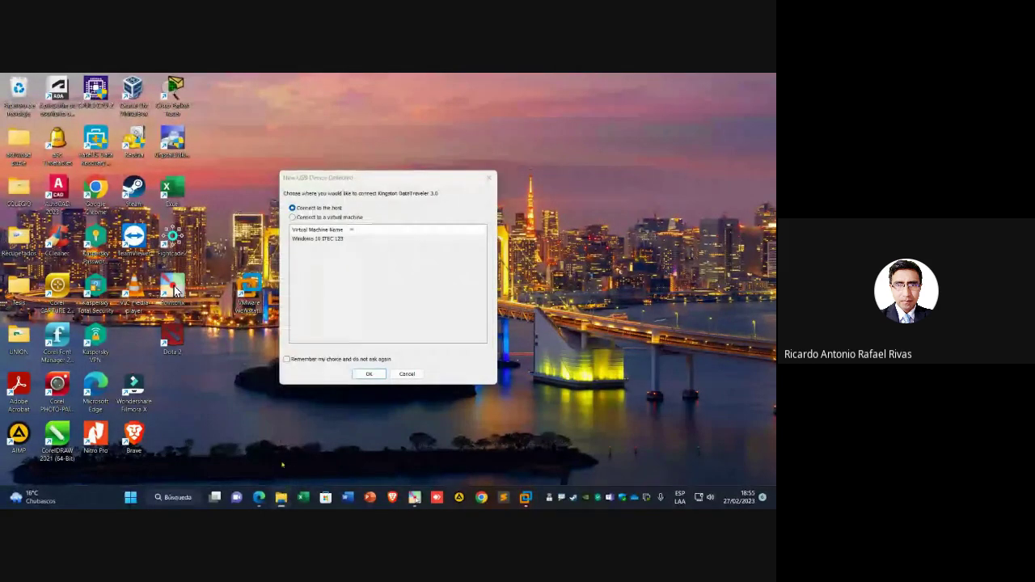
right_click(281, 497)
click(283, 455)
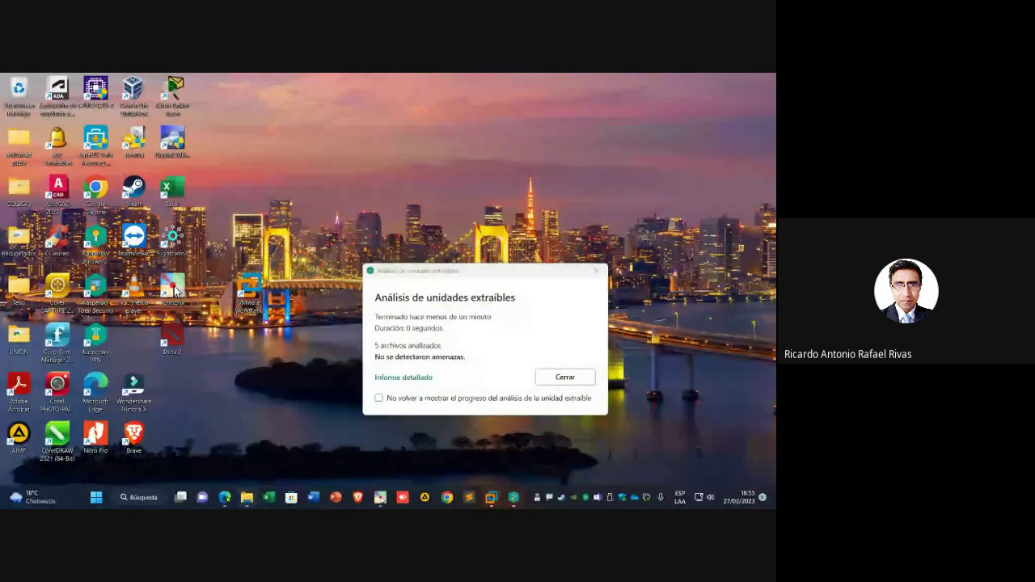
Hide the screen-sharing notice, close the drive scan report and minimize the Meet call
mouse_move(225, 496)
click(289, 443)
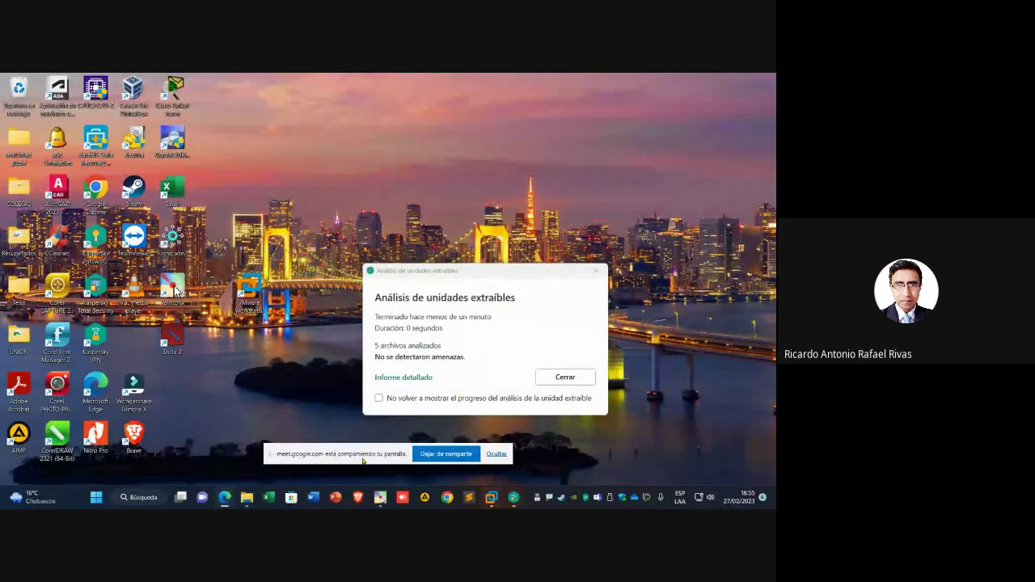
mouse_move(224, 496)
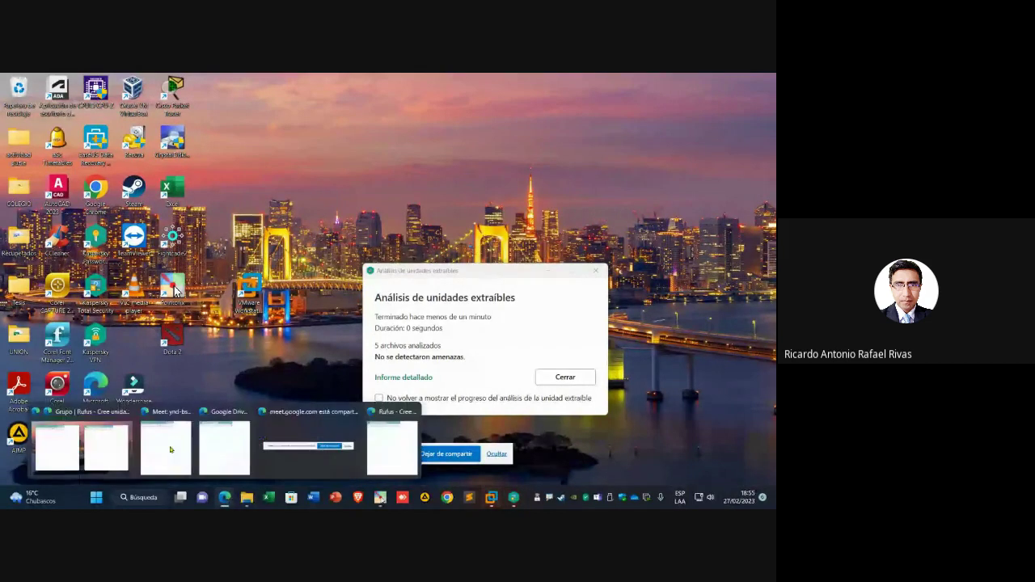
click(162, 447)
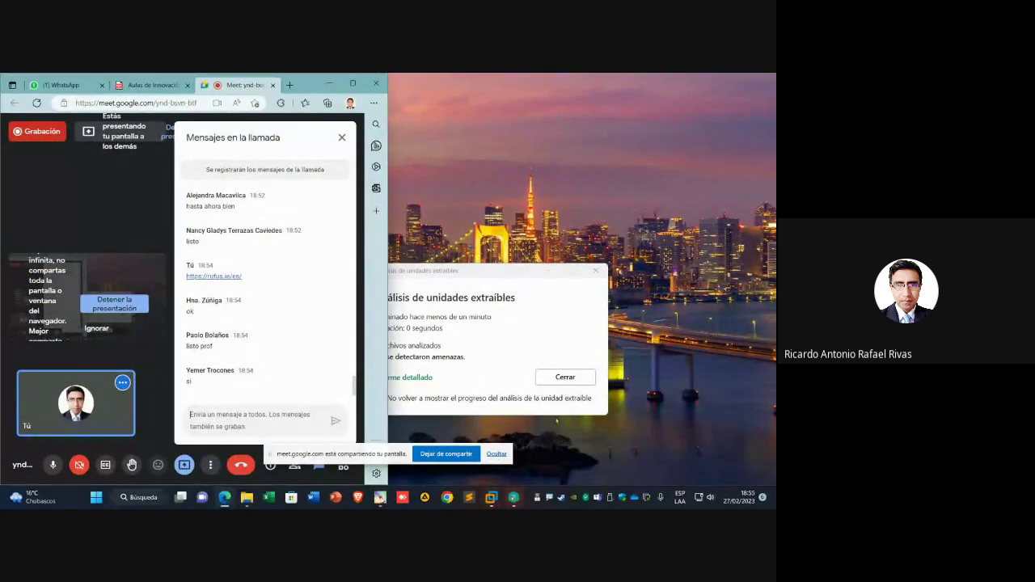
click(496, 454)
click(566, 377)
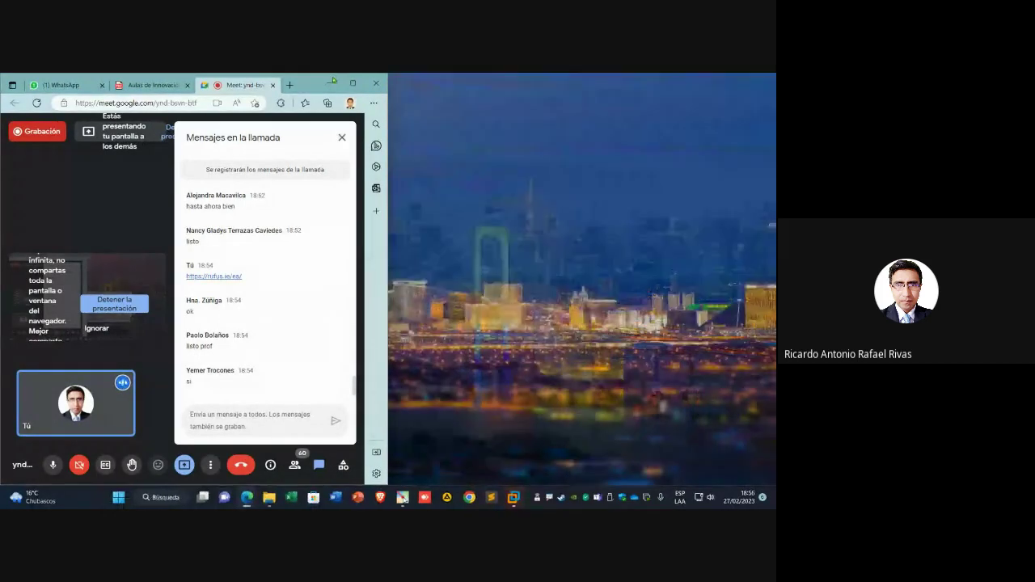
click(331, 82)
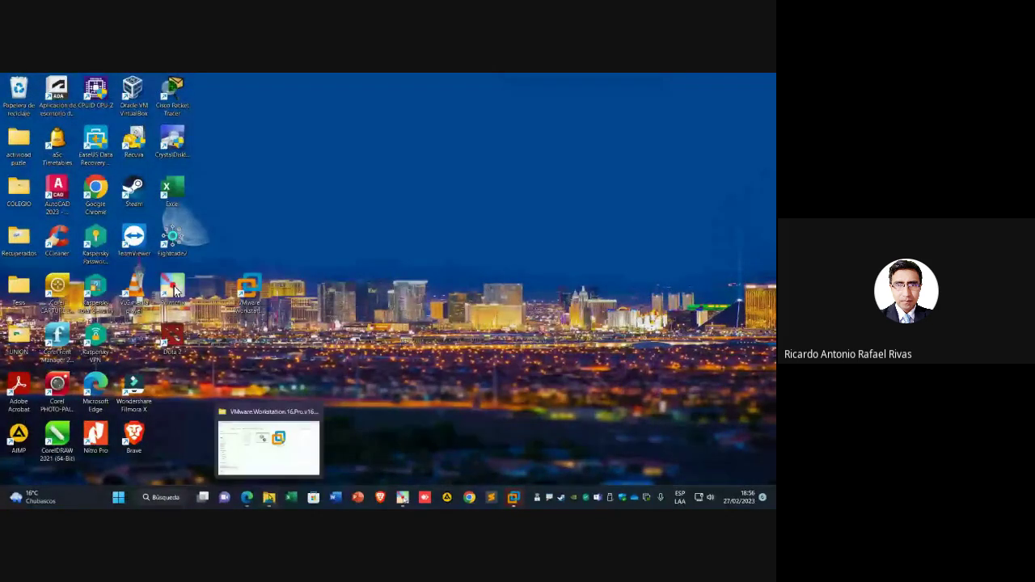
Open the Descargas folder on D: and select the 1.33 MB rufus-3.21 file
click(275, 444)
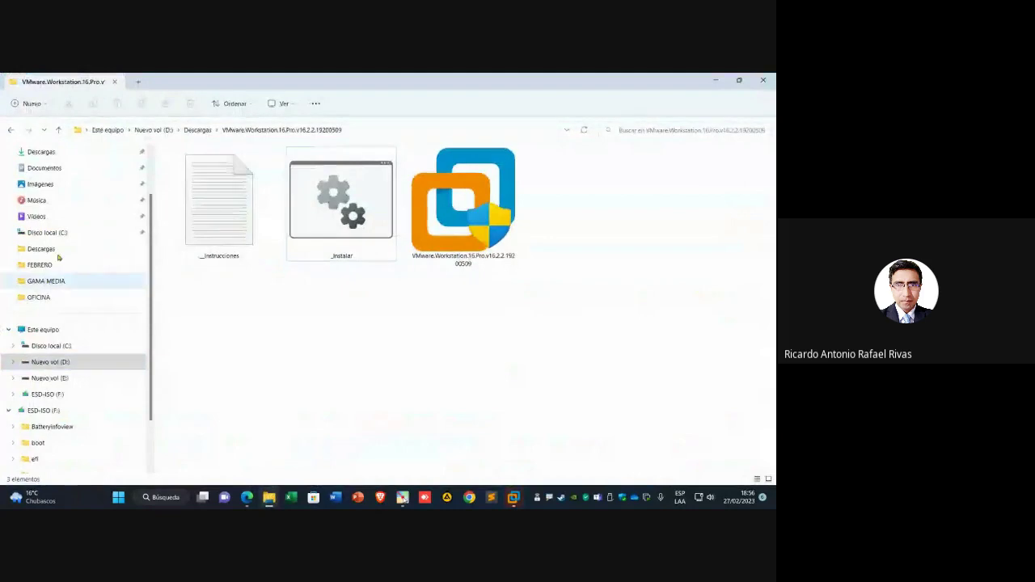
click(58, 254)
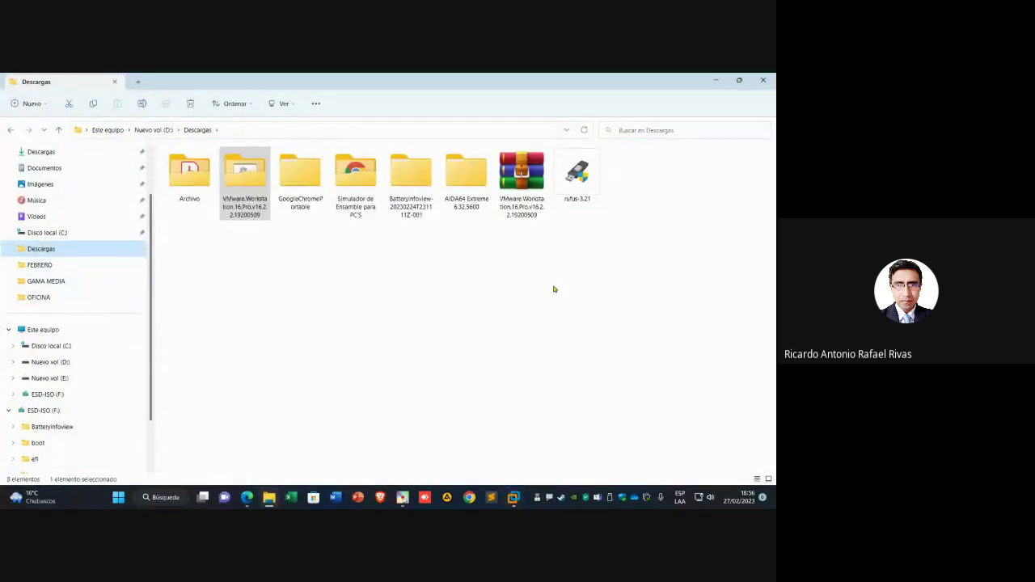
click(586, 185)
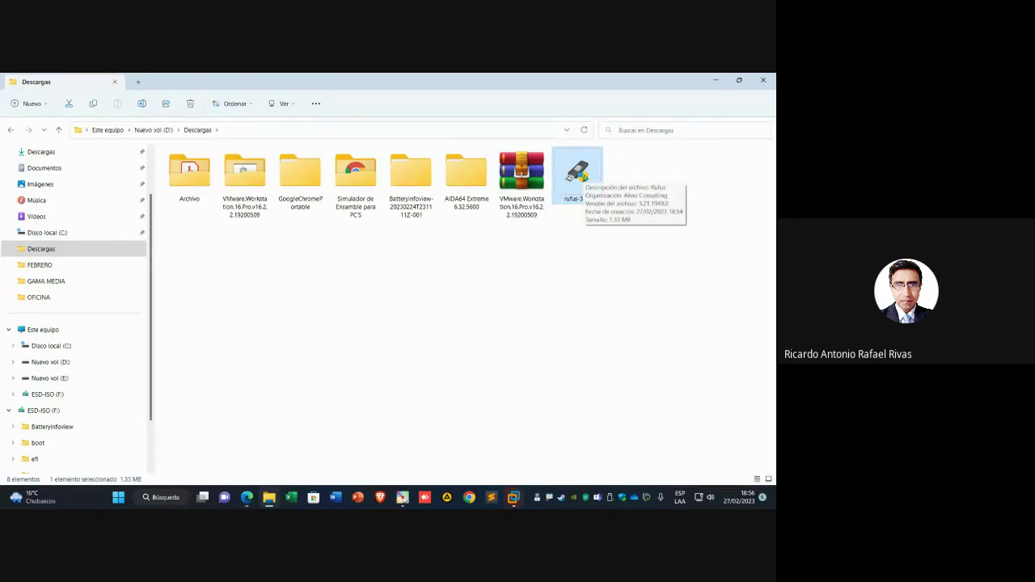
Launch Rufus 3.21 and show it alone over the desktop
double_click(591, 178)
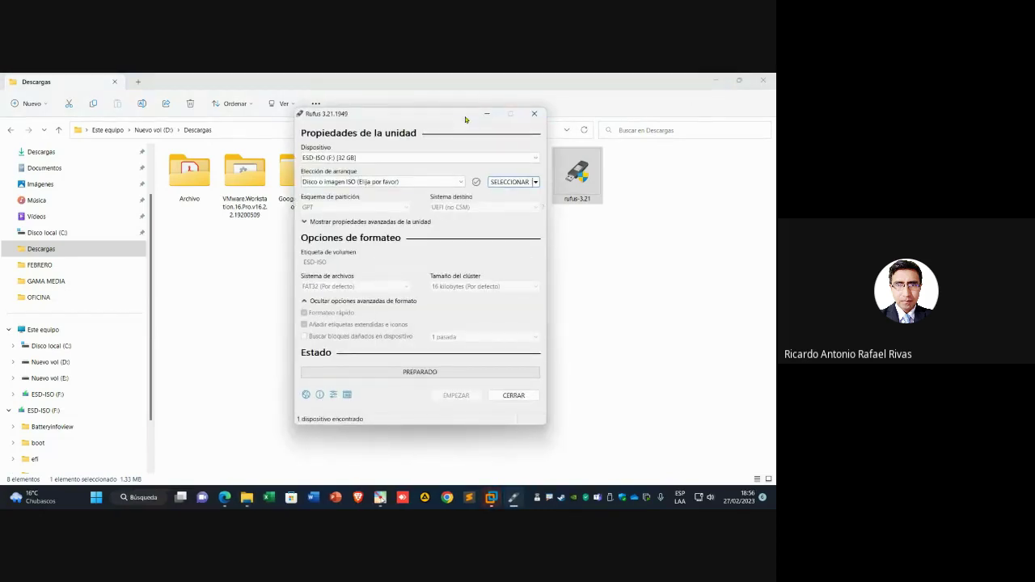
drag(481, 119, 513, 121)
key(super+d)
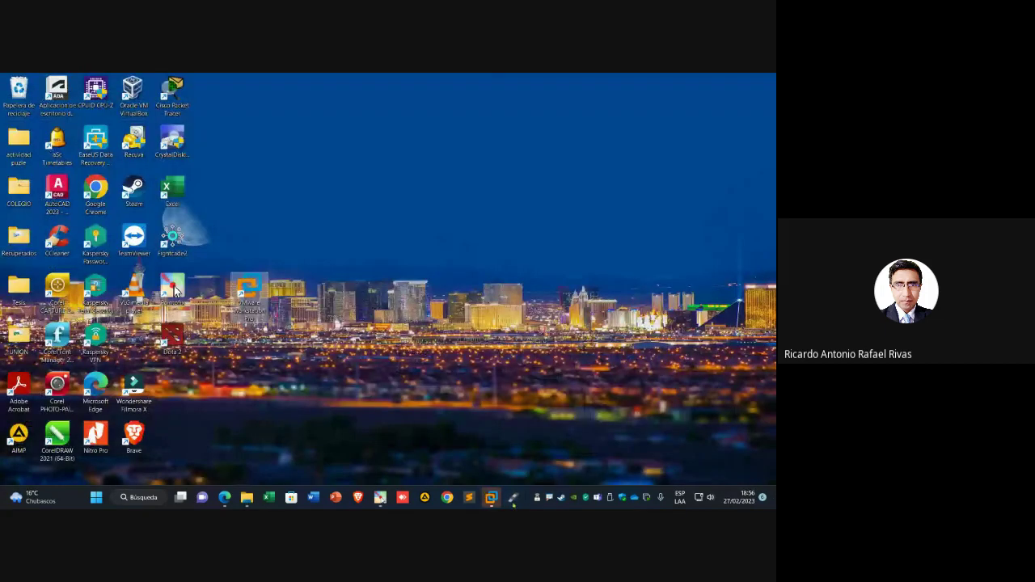
click(512, 497)
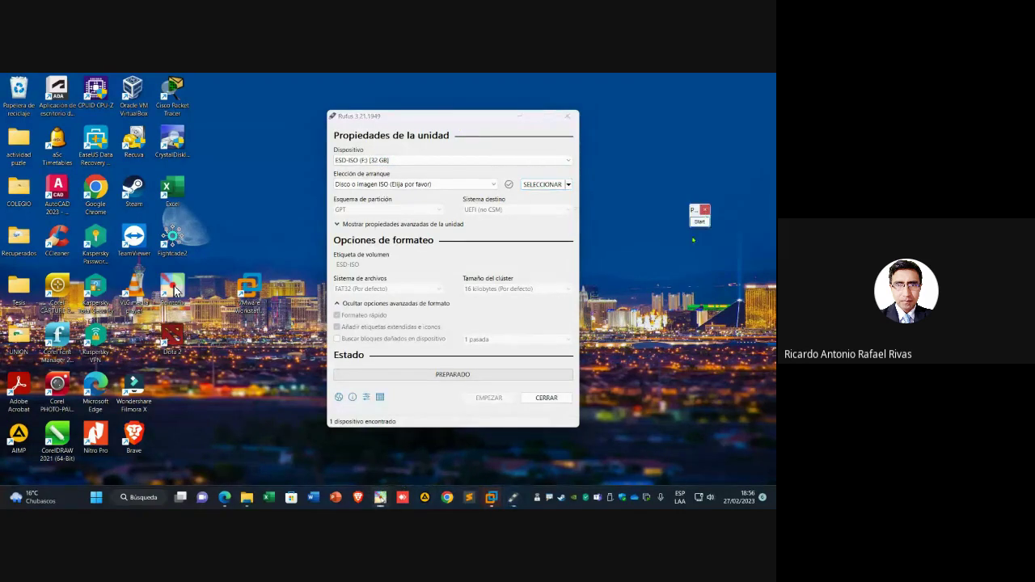
Draw arrows at the 32 GB ESD-ISO (F:) drive and the SELECCIONAR button, then browse for an ISO
click(706, 224)
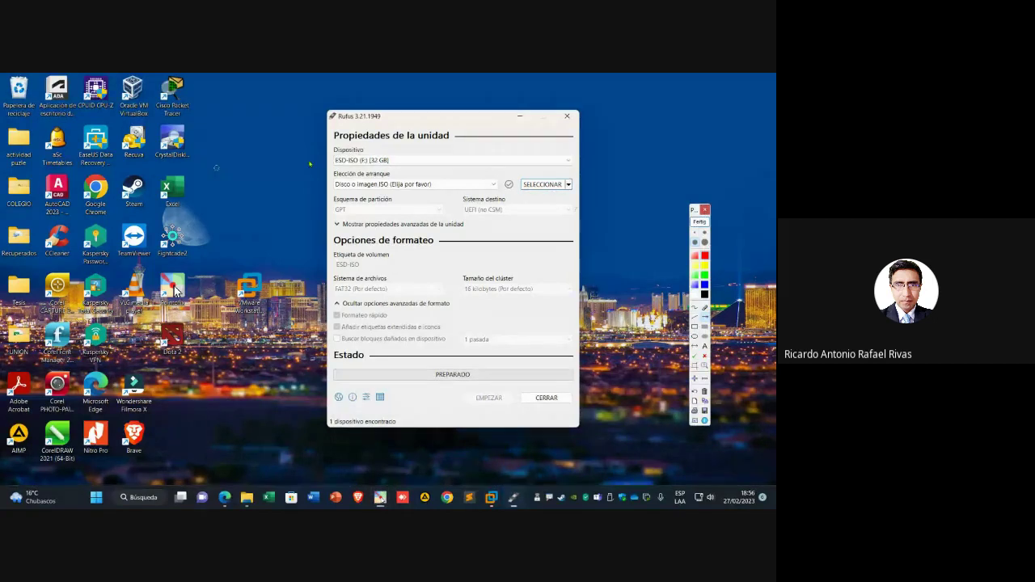
drag(216, 168, 338, 160)
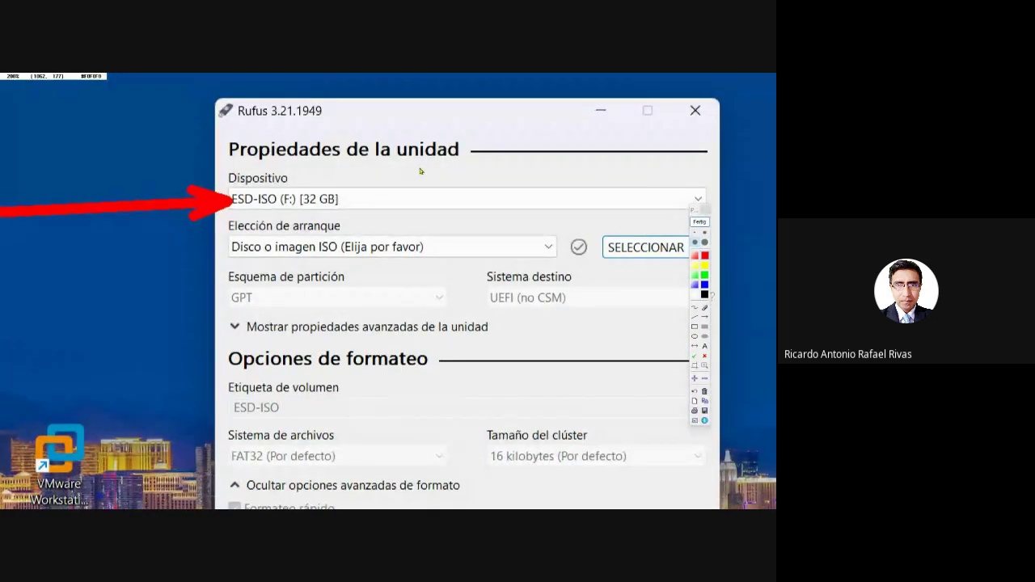
key(Escape)
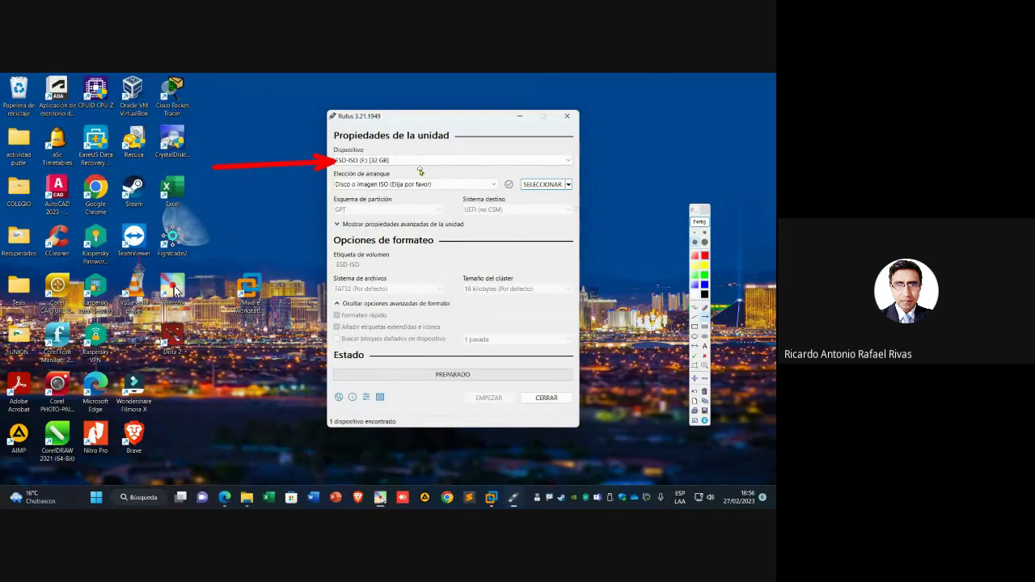
click(702, 224)
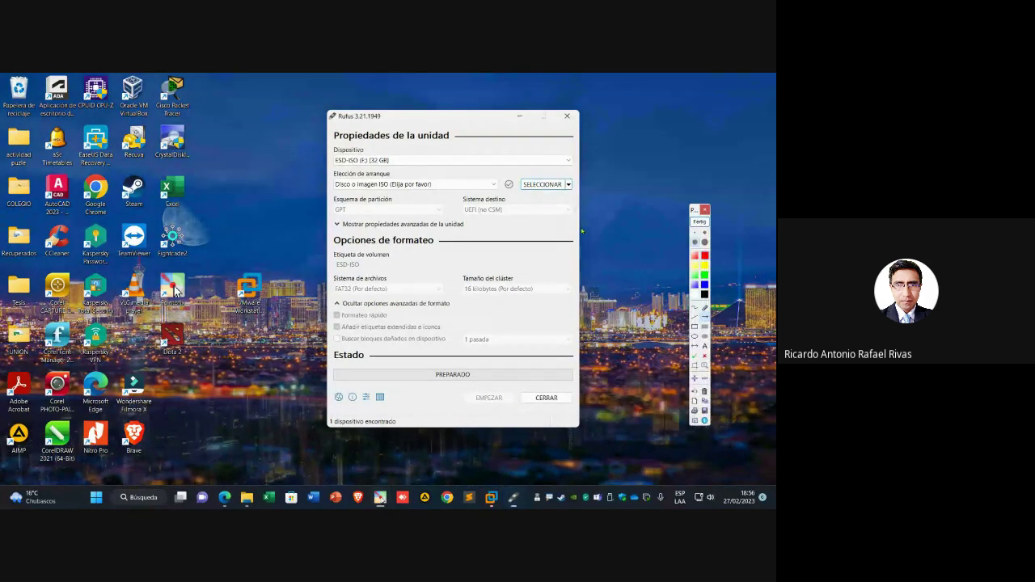
drag(560, 200, 558, 197)
scroll(533, 165, up, 2)
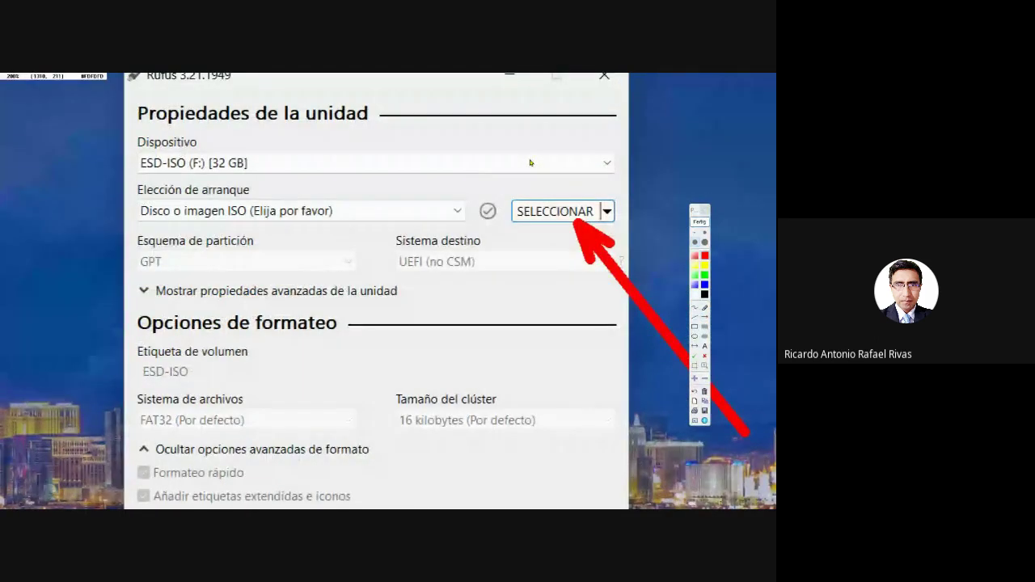
scroll(531, 162, down, 2)
key(Escape)
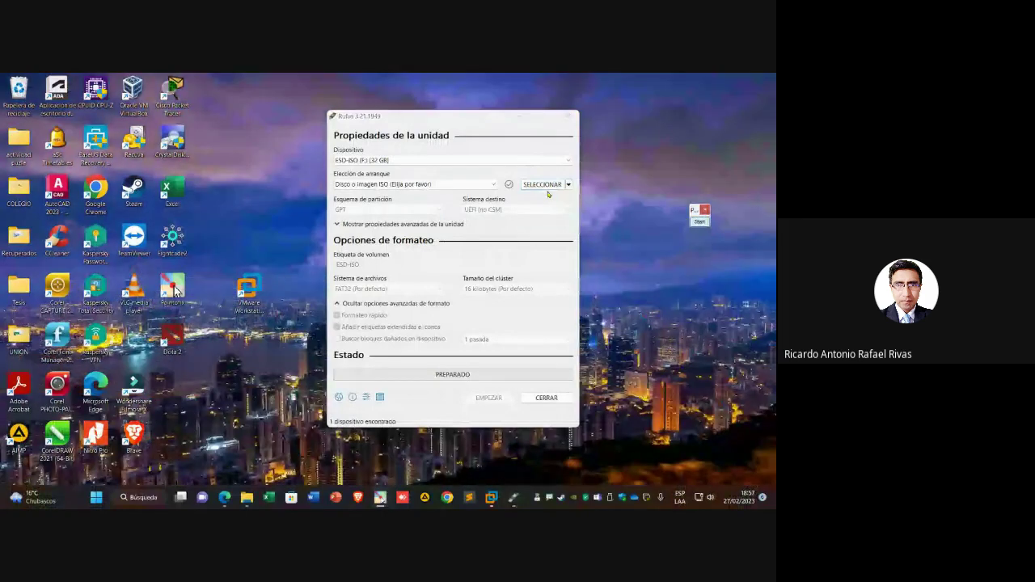
click(543, 184)
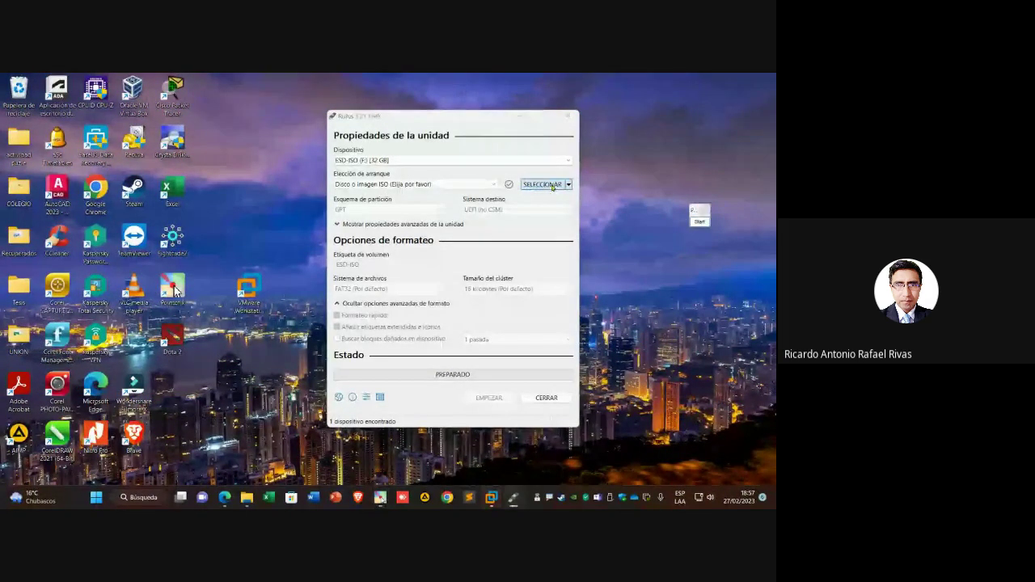
Maximize the Abrir dialog and browse the drives, settling on Nuevo vol (D:)
double_click(551, 132)
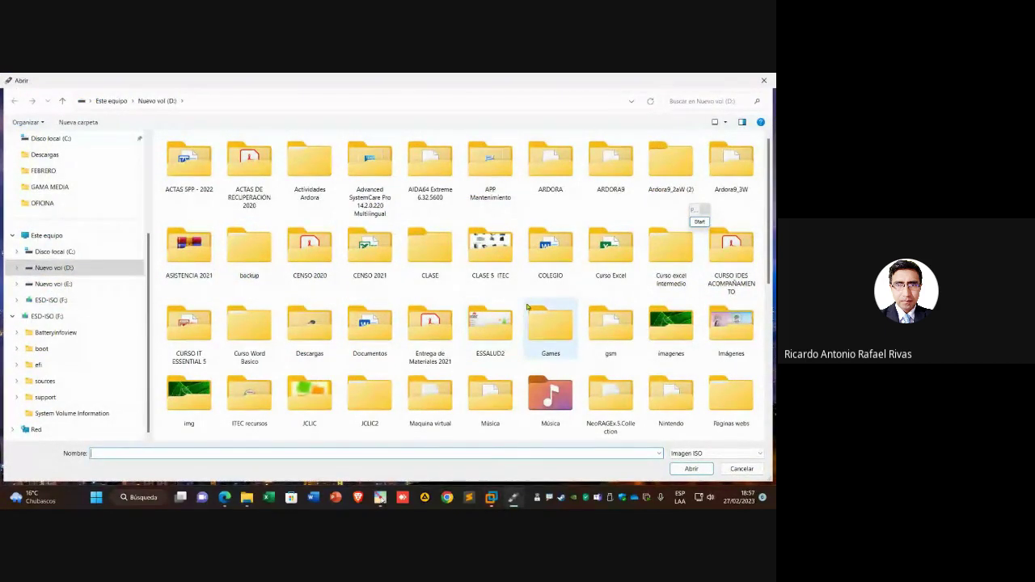
scroll(526, 307, down, 3)
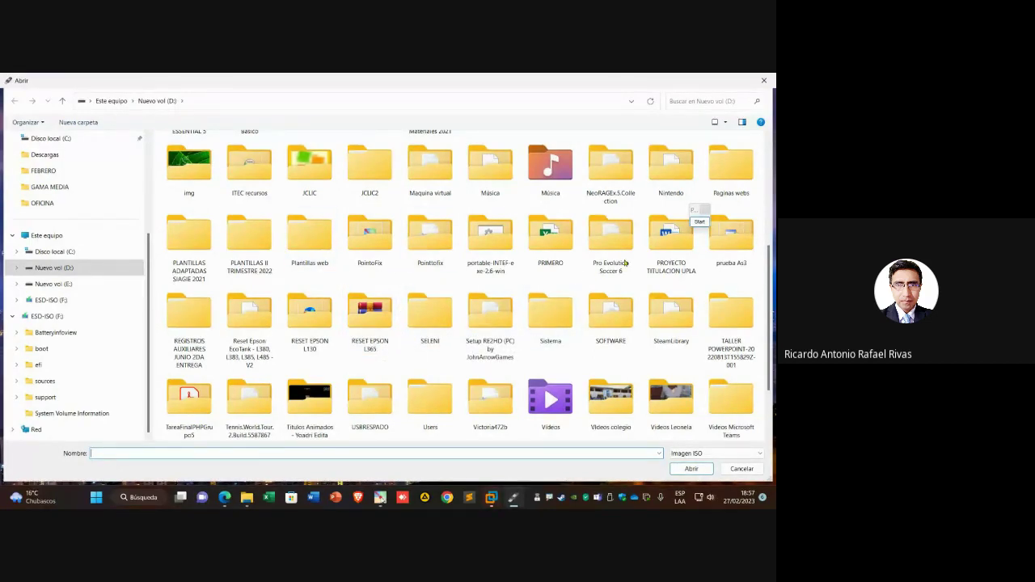
scroll(652, 267, down, 1)
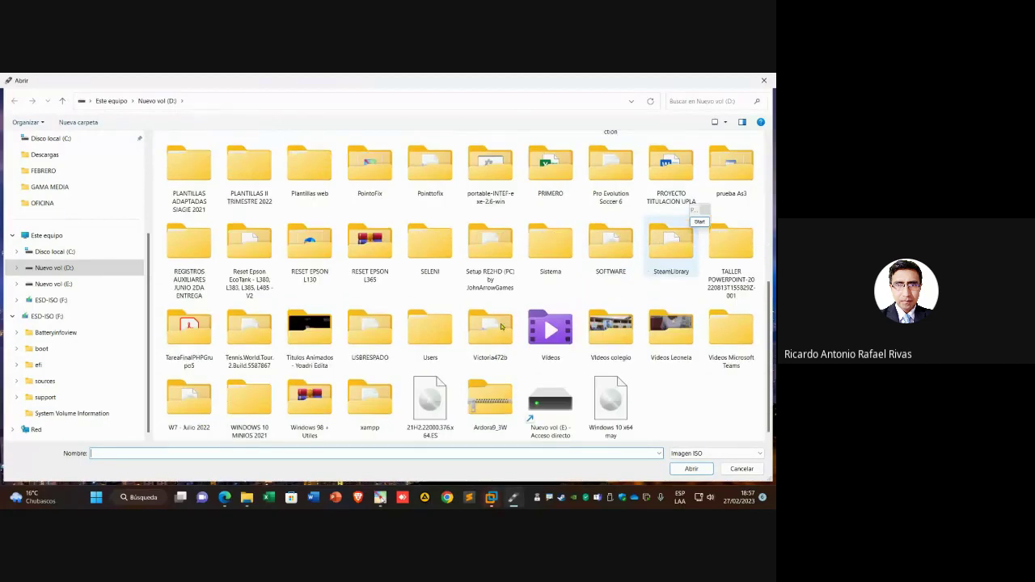
click(76, 284)
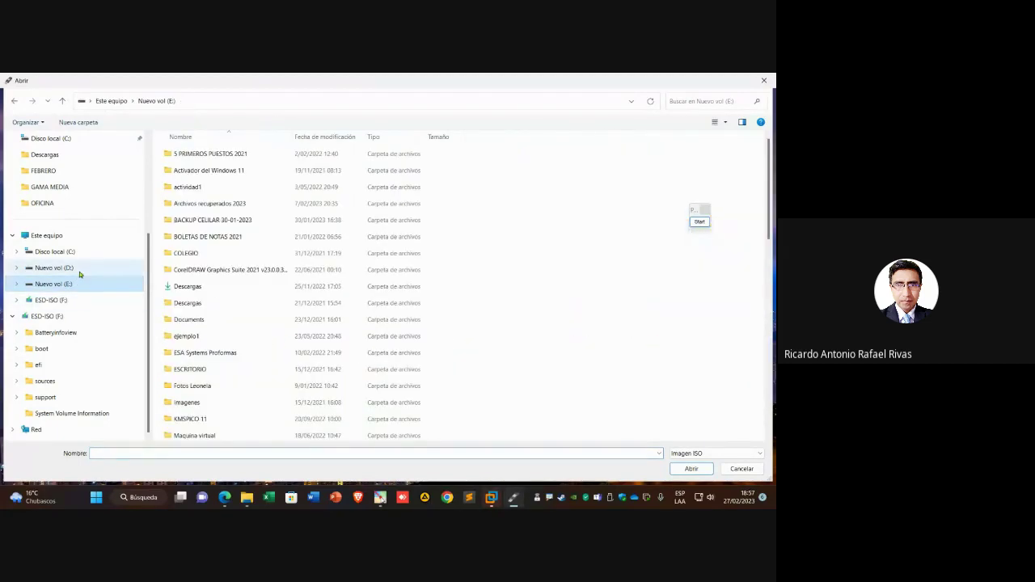
scroll(231, 332, down, 5)
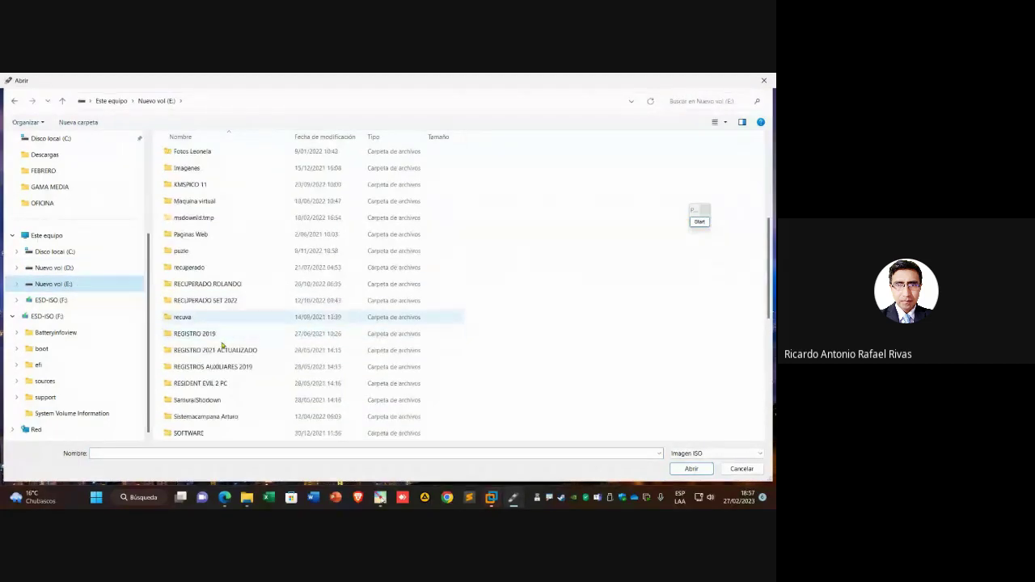
click(93, 273)
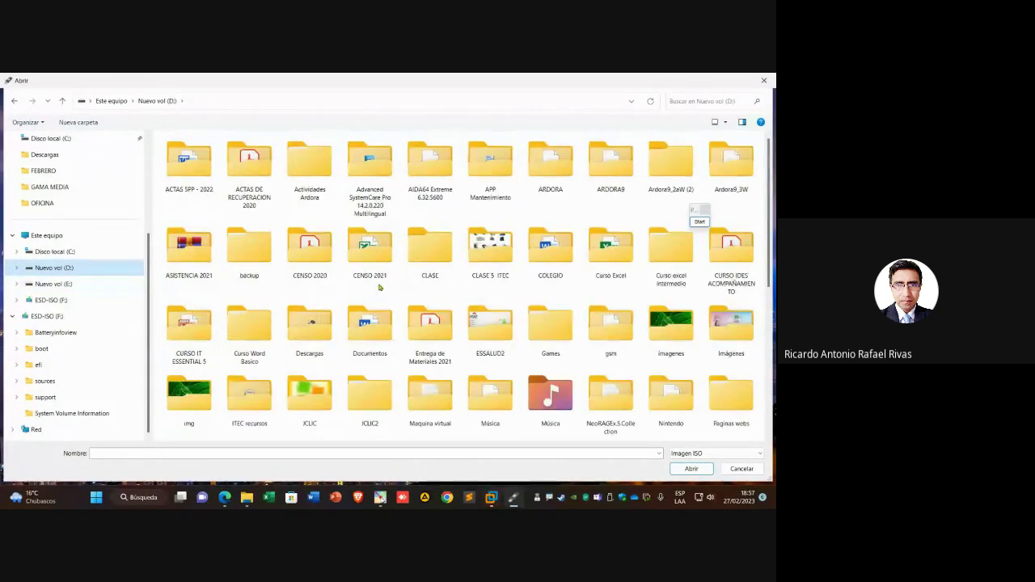
scroll(382, 288, down, 5)
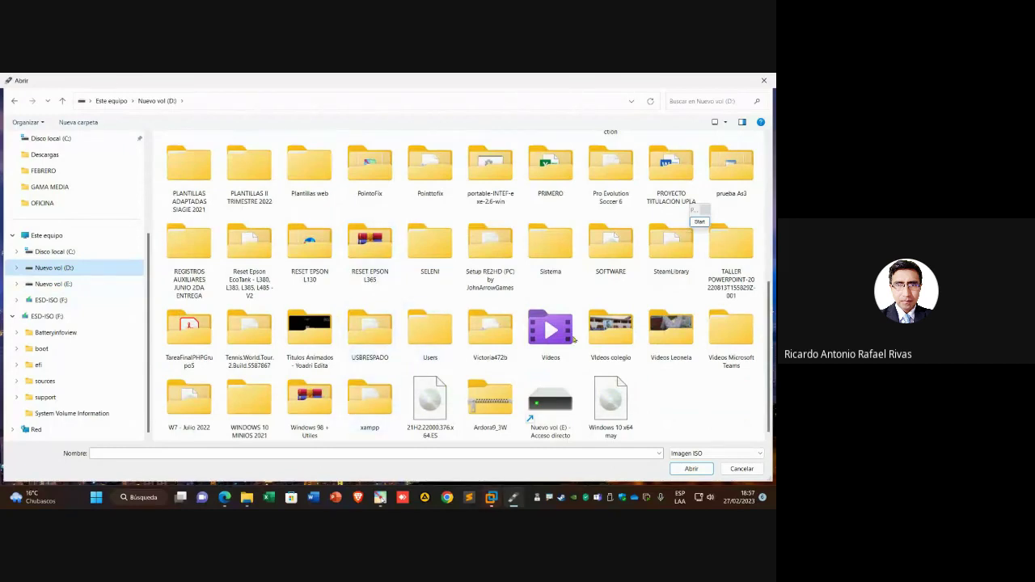
Go to SOFTWARE > Programas > SISTEMAS OPERATIVOS and select the Windowsmayo2020 x64 image
double_click(610, 245)
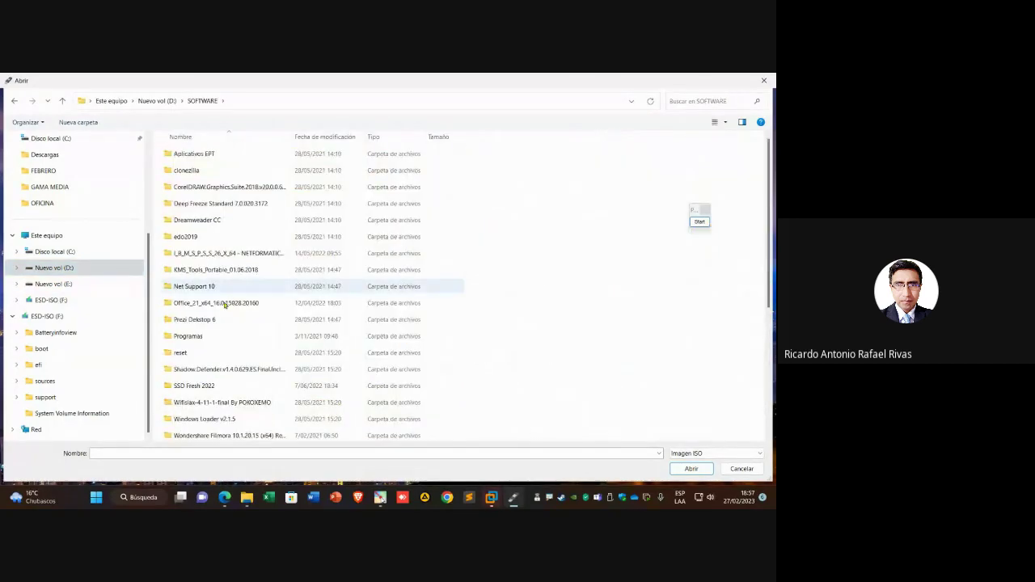
scroll(225, 305, down, 2)
double_click(220, 253)
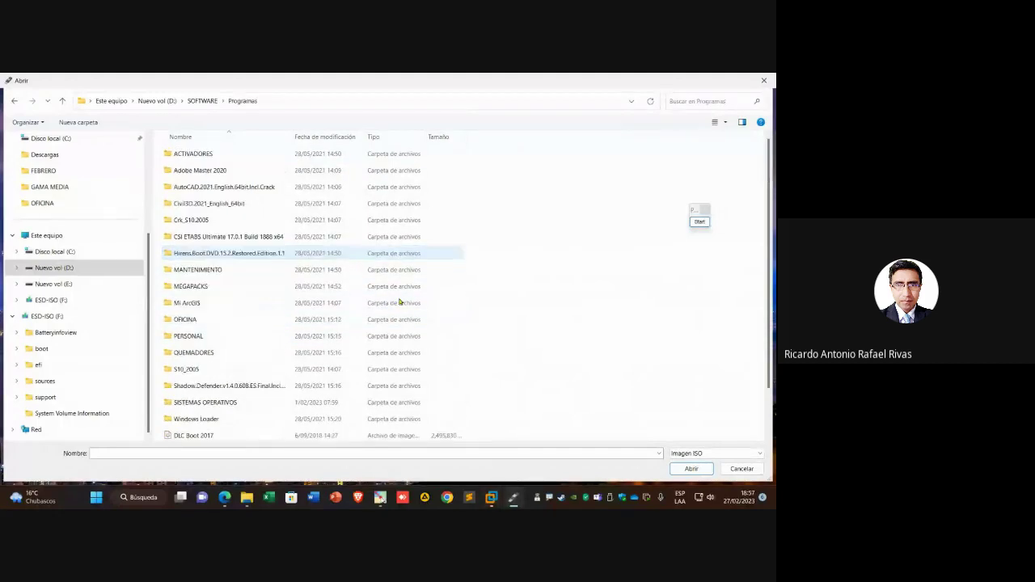
scroll(400, 302, down, 1)
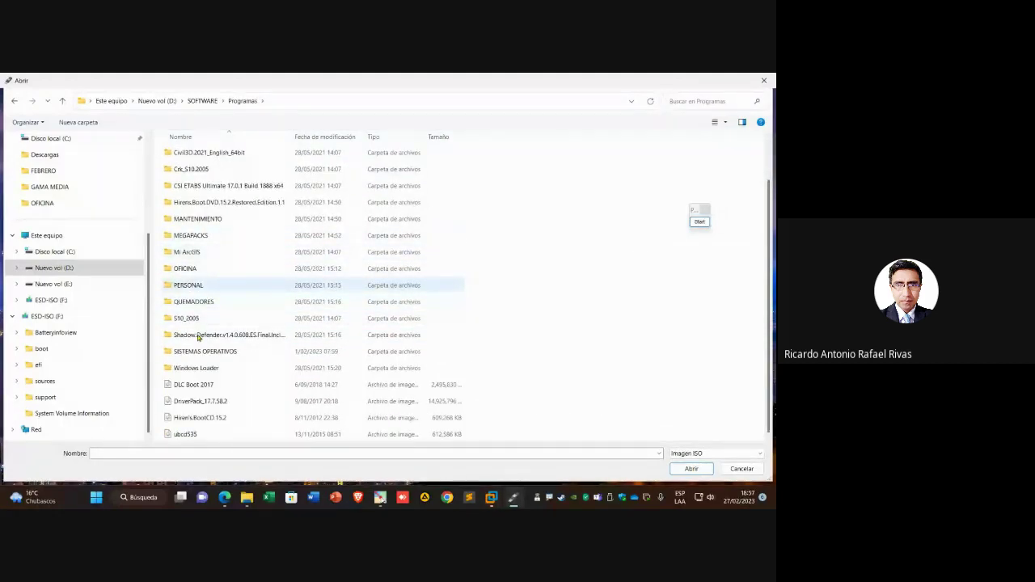
double_click(199, 351)
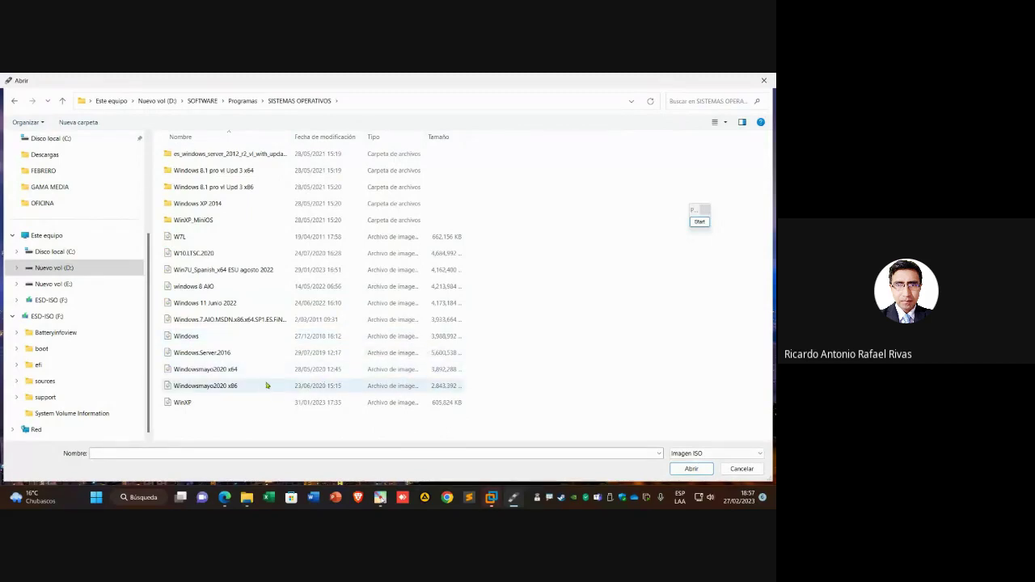
click(322, 389)
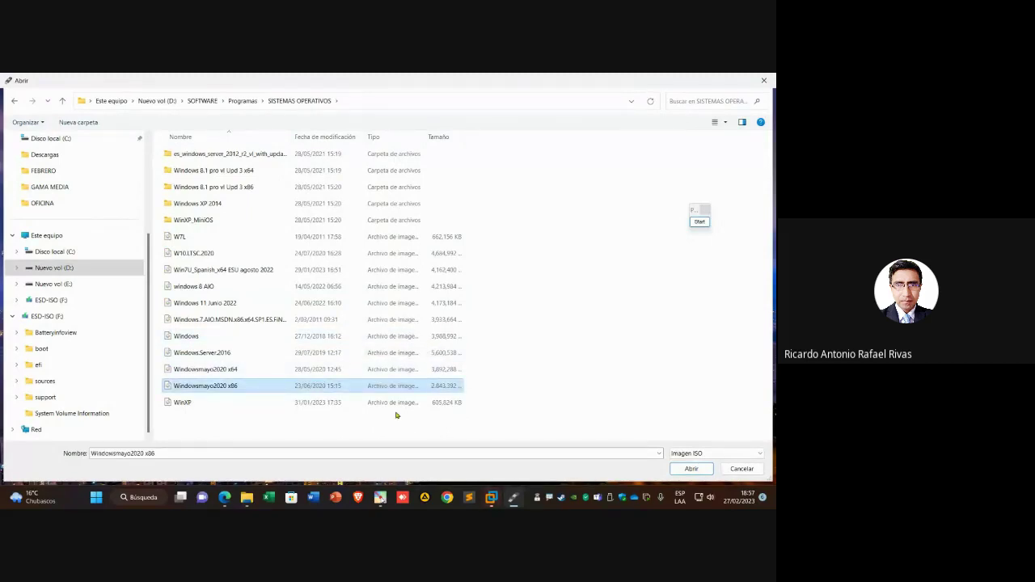
ctrl+click(245, 384)
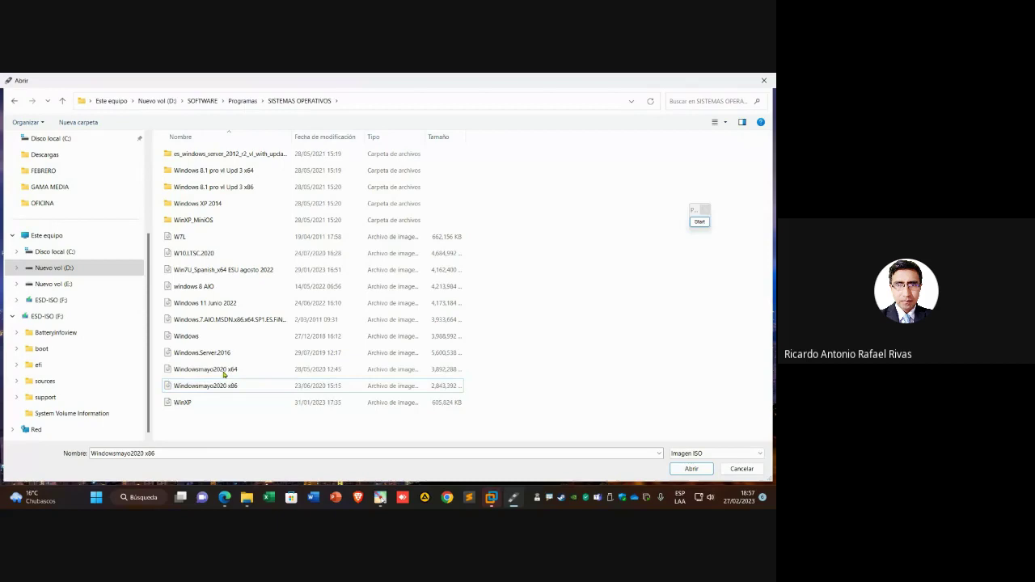
click(181, 372)
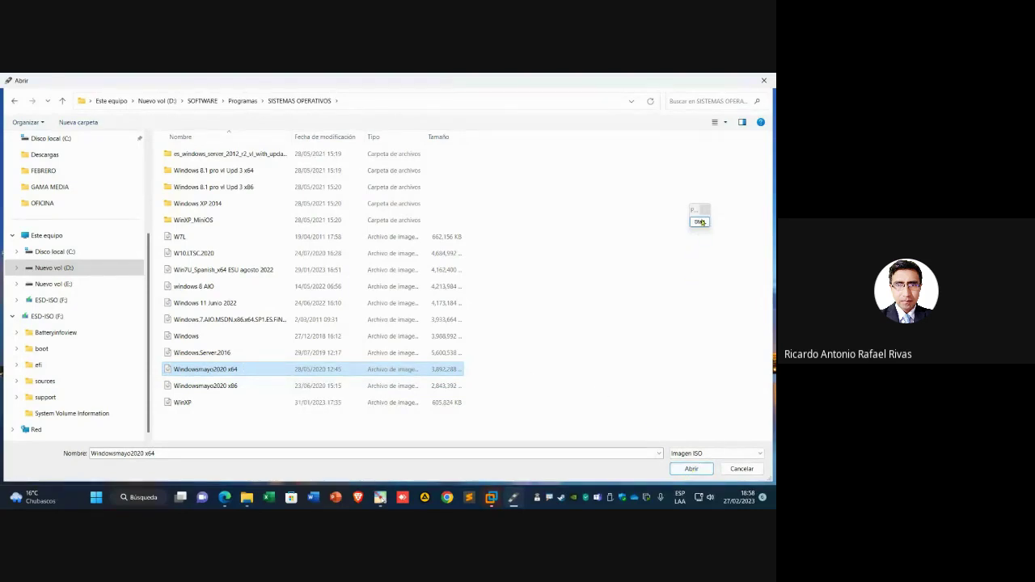
Mark the chosen image with arrows and load Windowsmayo2020 x64.iso into Rufus
drag(259, 370, 587, 455)
drag(668, 475, 663, 470)
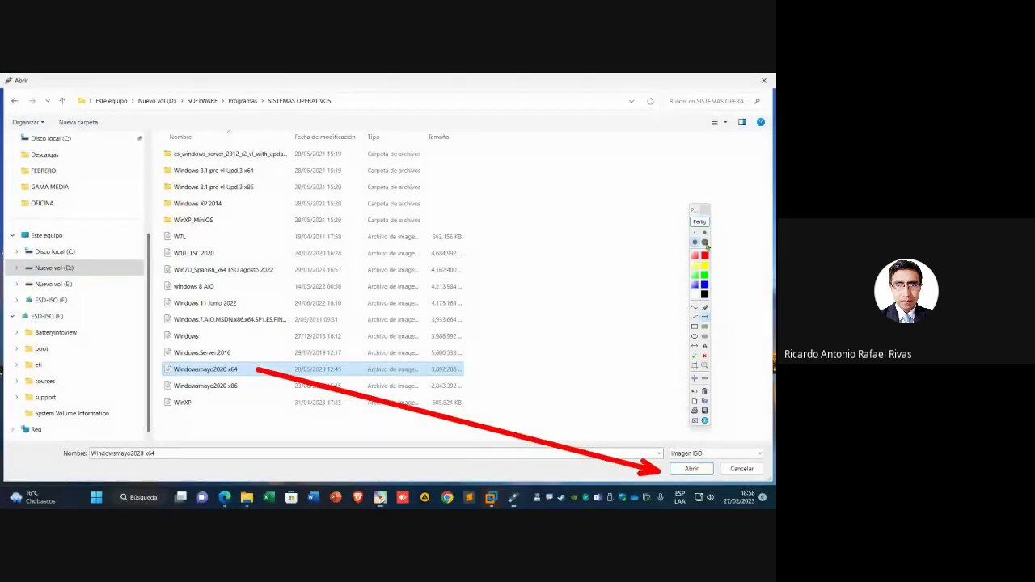
click(700, 378)
click(691, 469)
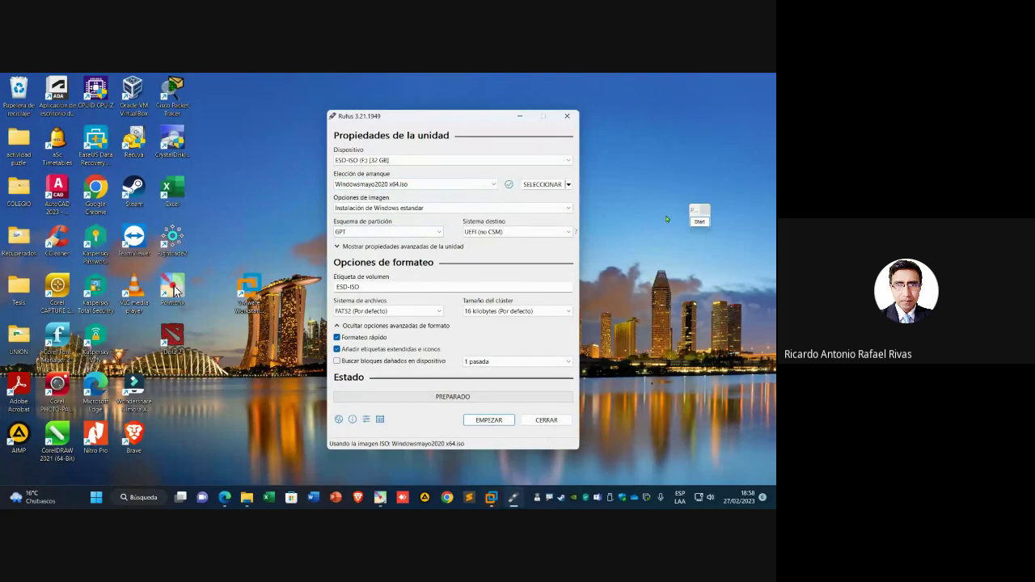
Draw red arrows at the target drive, the image selector and the EMPEZAR button
drag(693, 214, 214, 302)
click(220, 310)
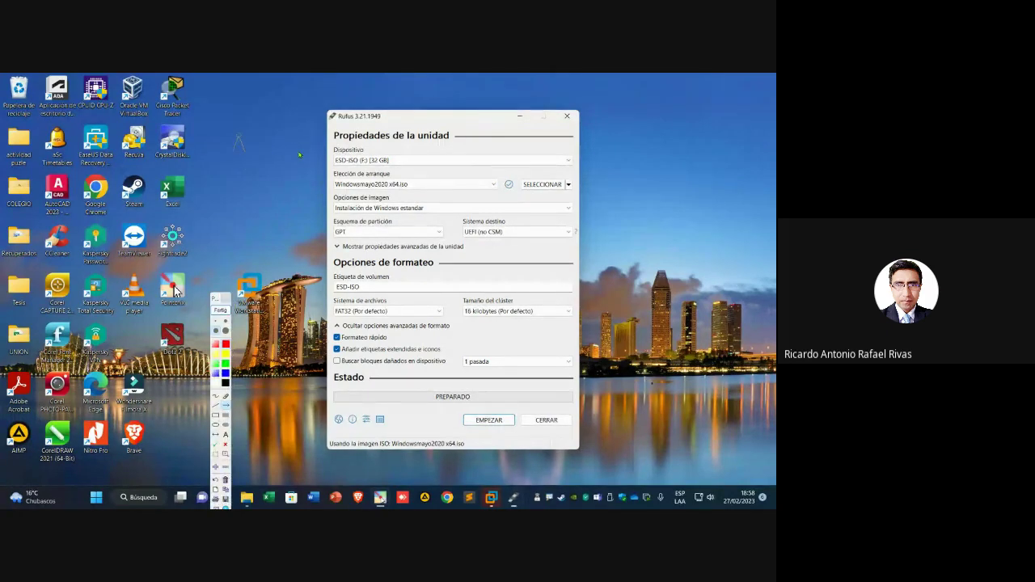
drag(240, 135, 317, 155)
scroll(326, 162, up, 2)
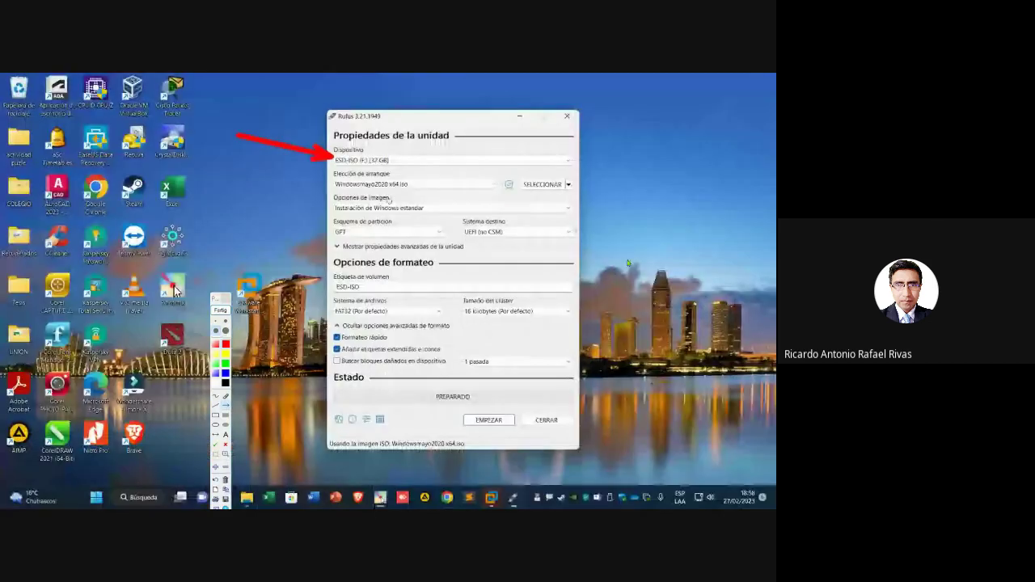
scroll(393, 196, down, 2)
drag(655, 271, 557, 192)
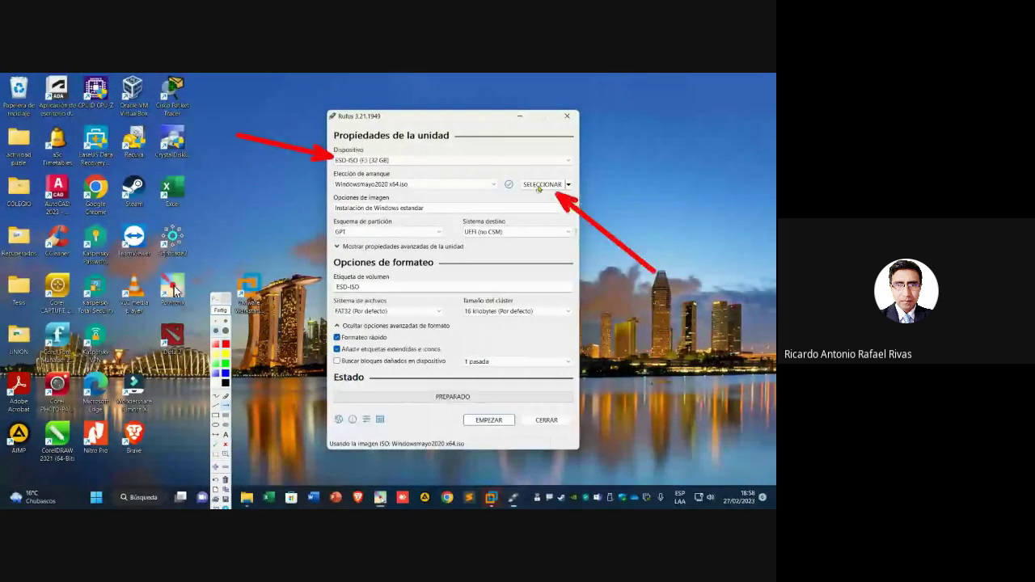
scroll(540, 186, up, 2)
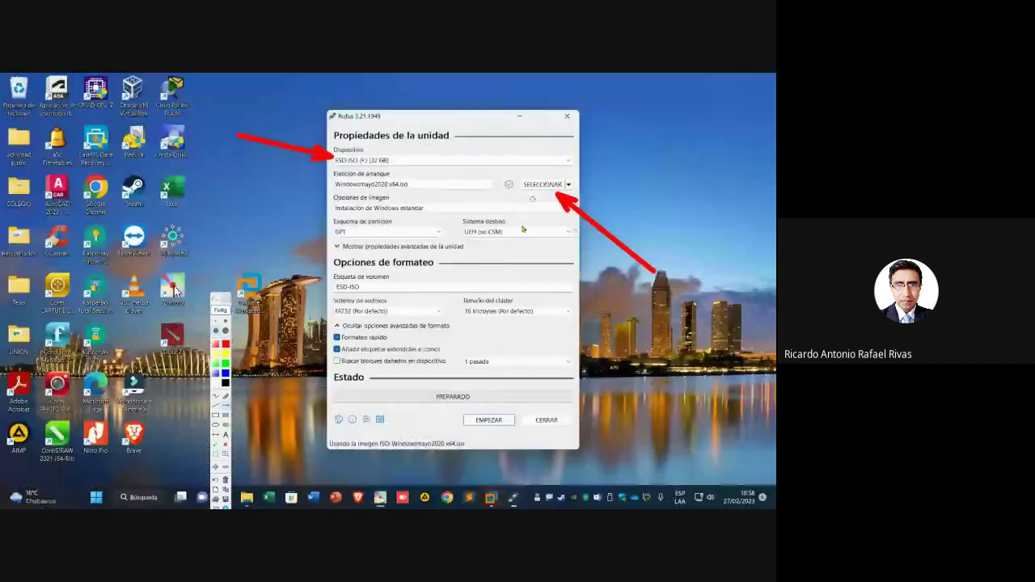
scroll(538, 190, down, 2)
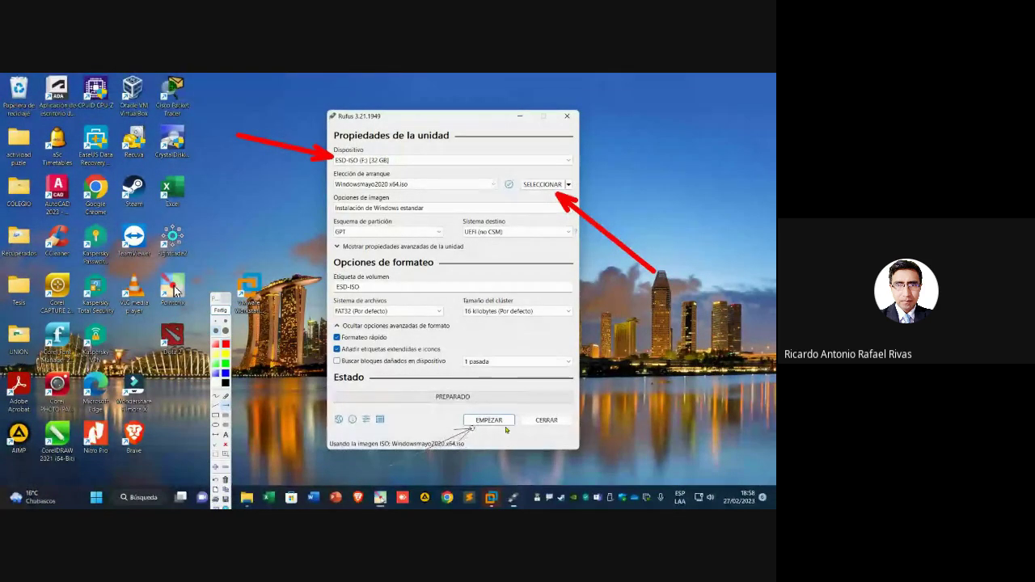
drag(386, 466, 474, 427)
scroll(477, 428, up, 2)
scroll(502, 432, down, 2)
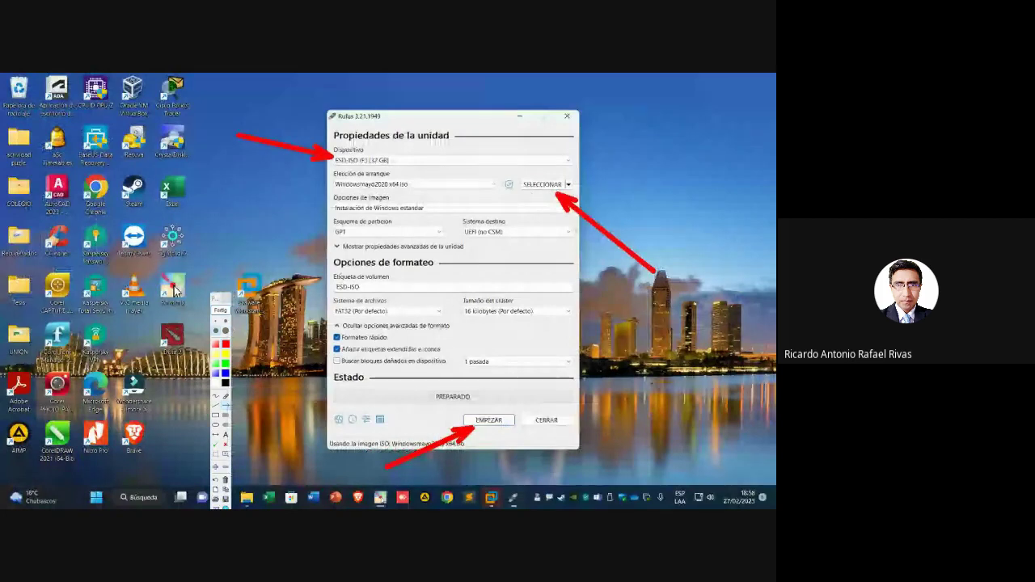
key(Escape)
Write Windowsmayo2020 x64 to the 32 GB ESD-ISO drive, confirming the options and erase warning
click(489, 420)
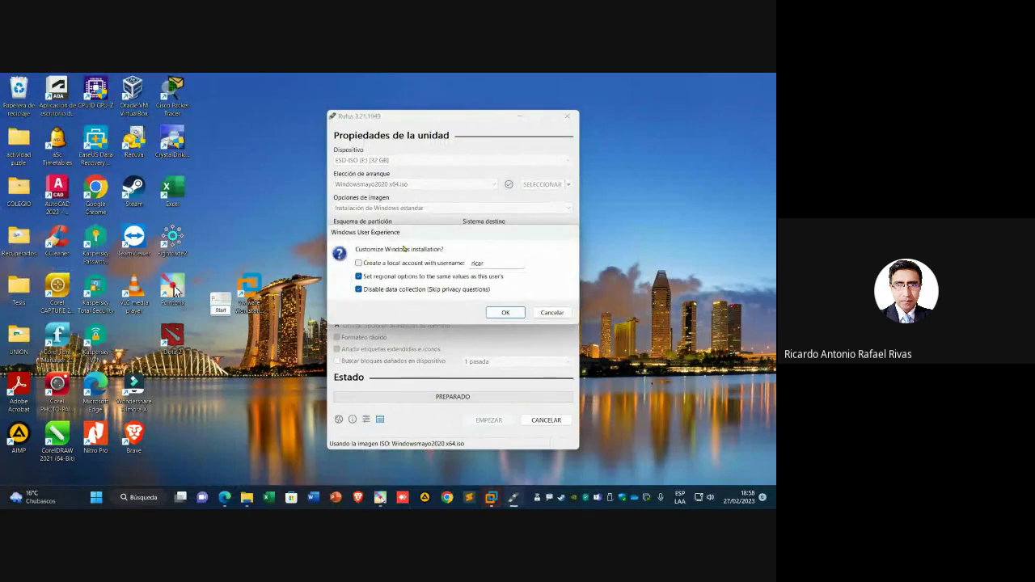
click(505, 312)
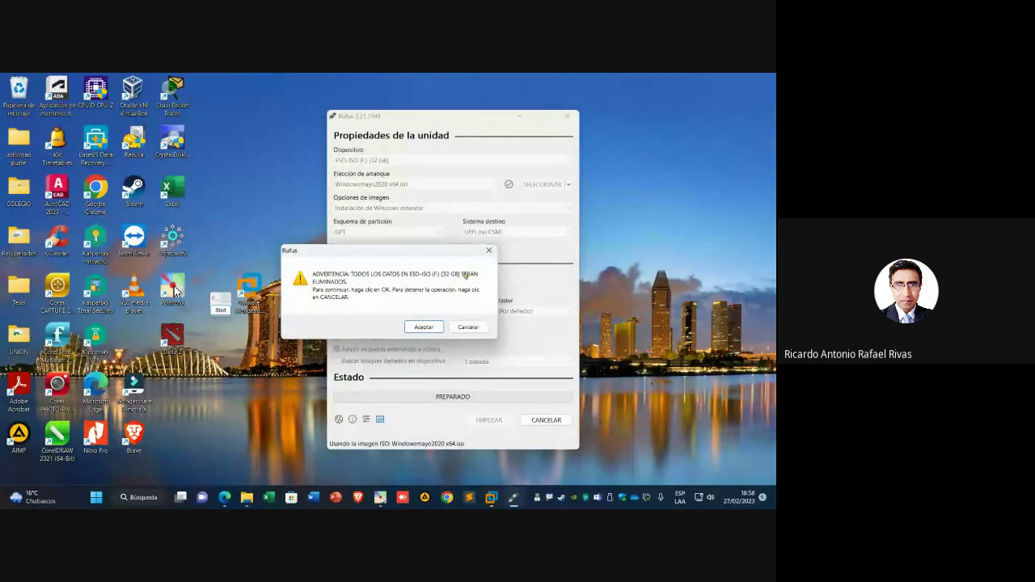
click(424, 327)
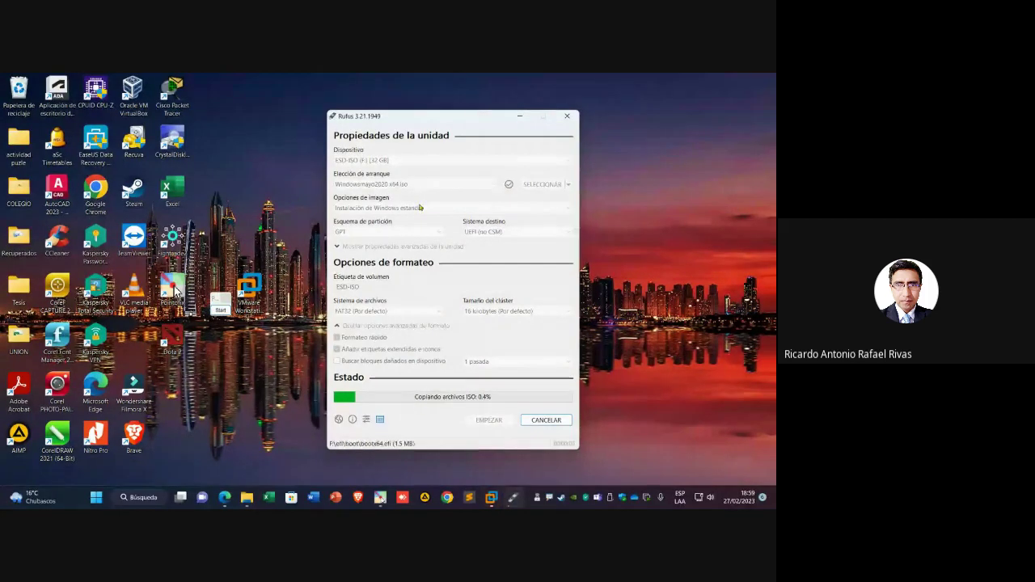
drag(449, 121, 588, 148)
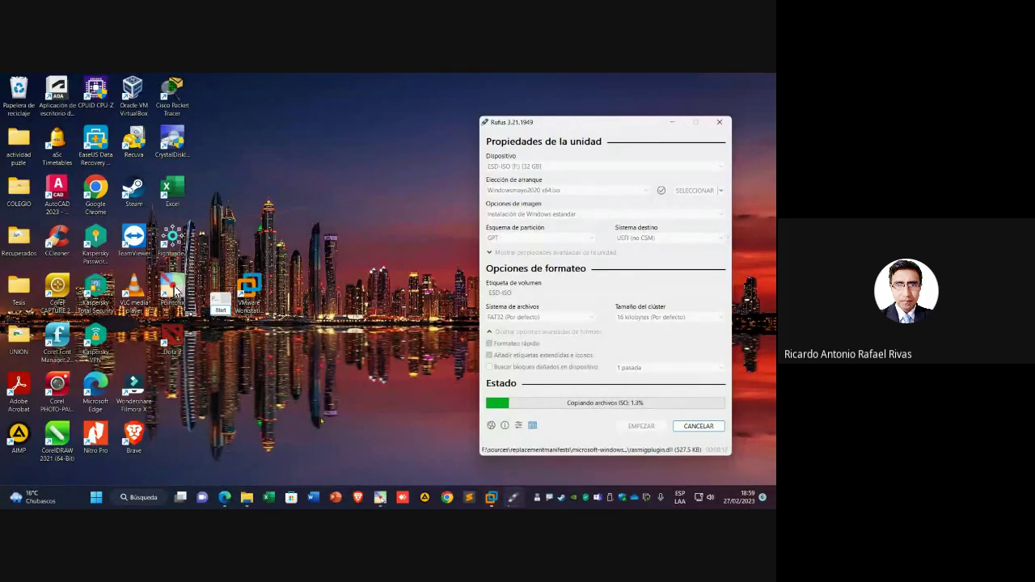
Bring the Edge Google Meet call to the front to present the second computer's screen
mouse_move(224, 498)
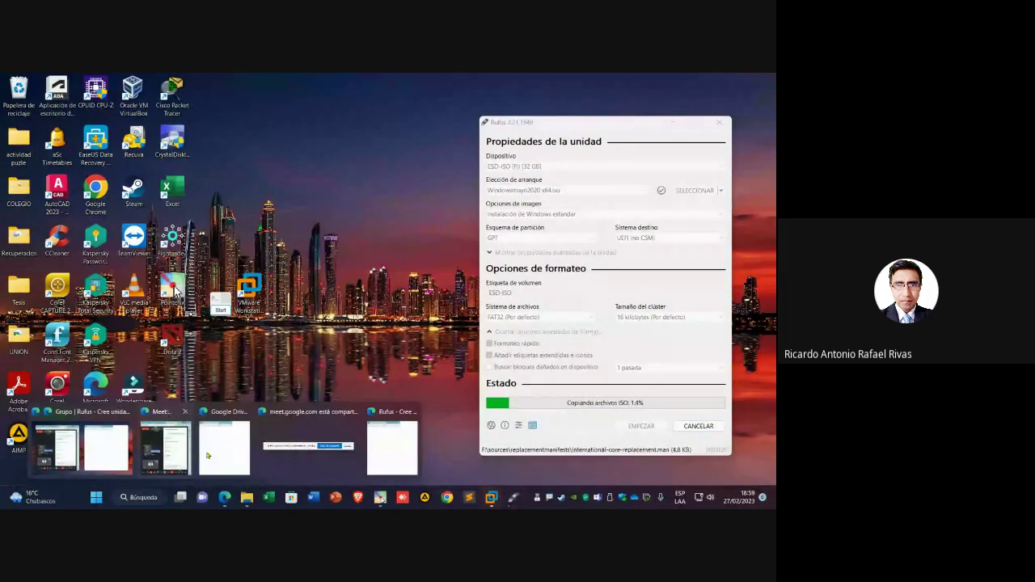
click(166, 449)
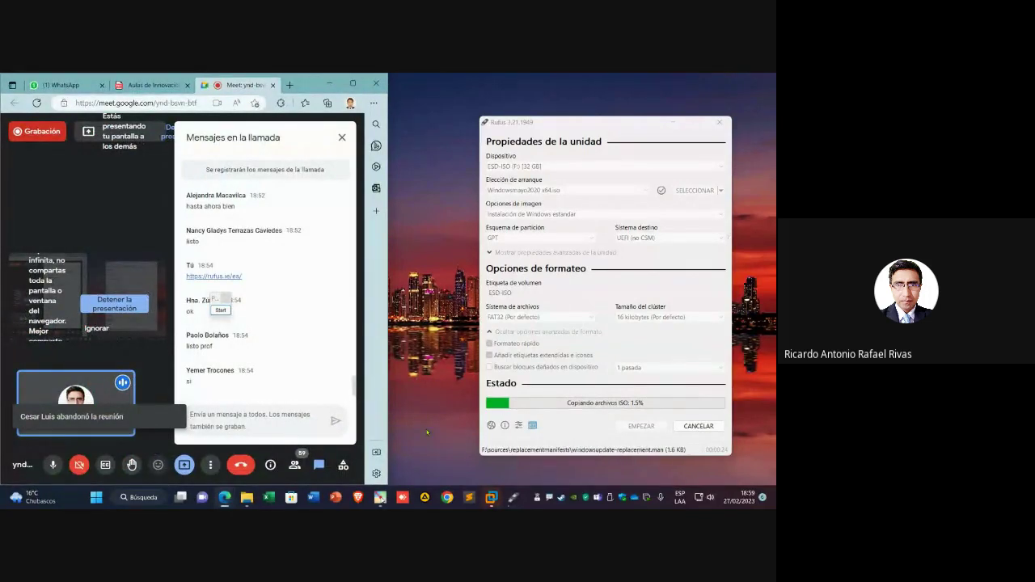
mouse_move(491, 497)
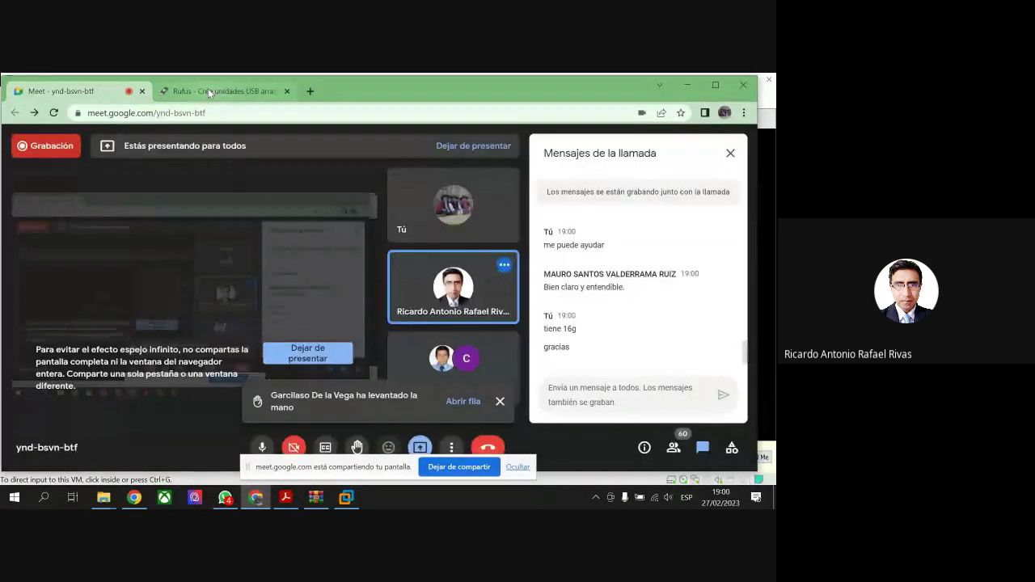
Download Rufus 3.21 from rufus.ie, dismissing an ad, and run rufus-3.21.exe
click(210, 93)
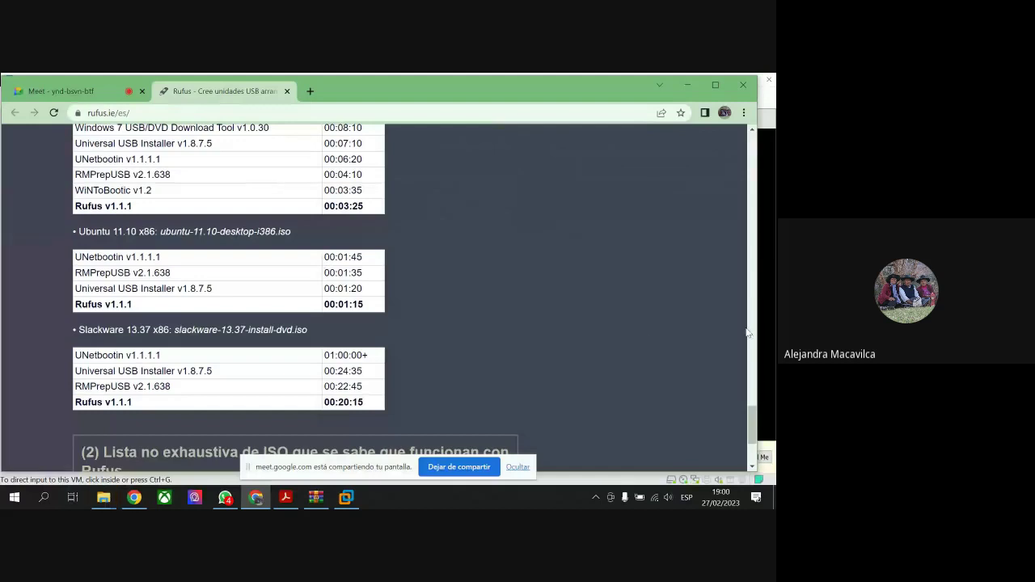
drag(749, 425, 723, 94)
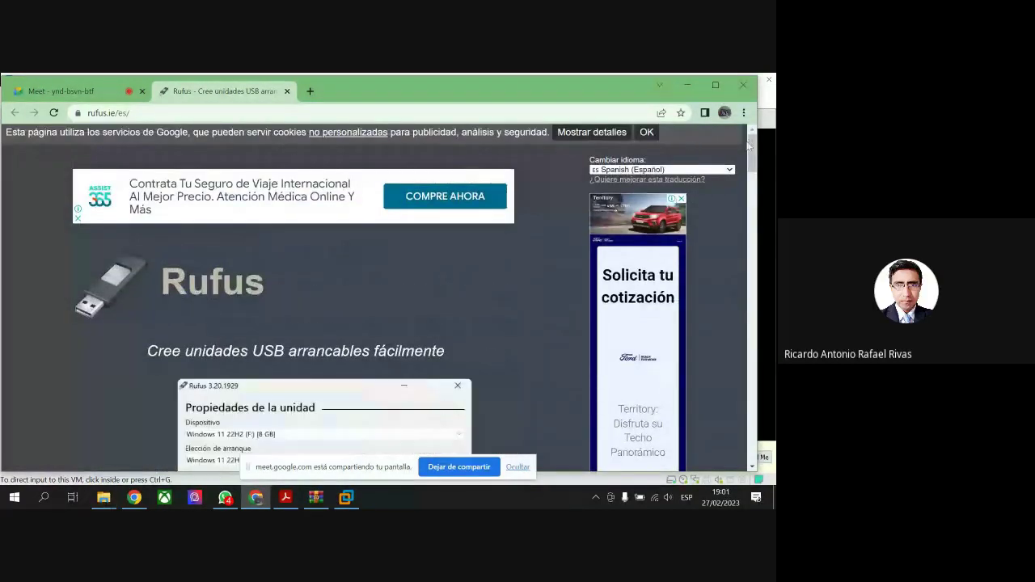
drag(748, 145, 758, 242)
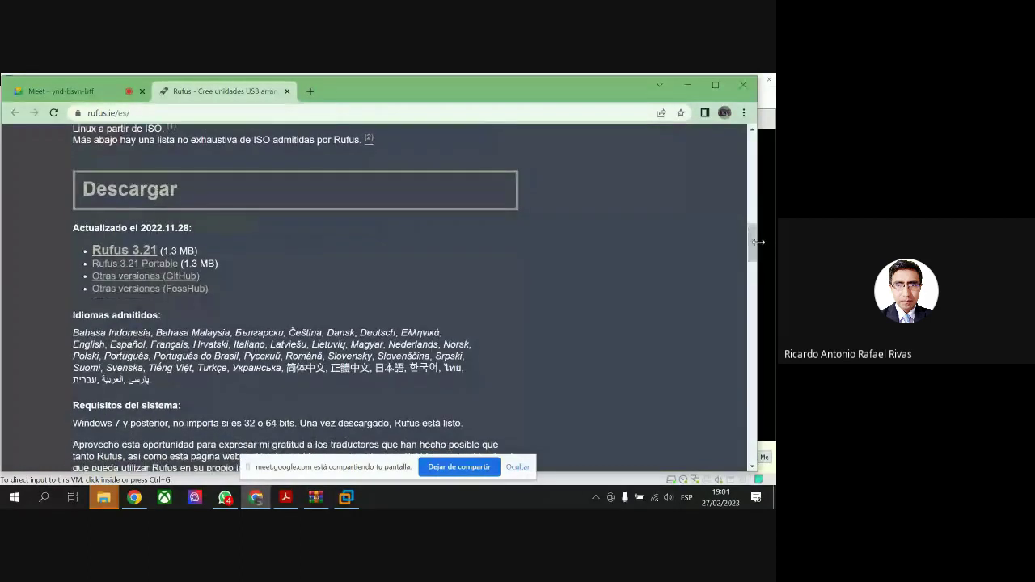
click(121, 268)
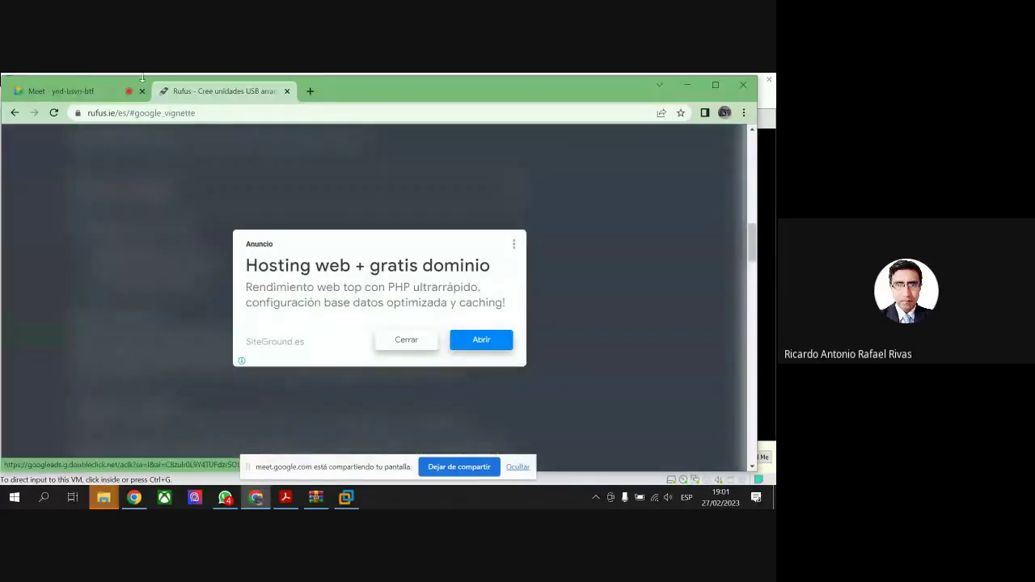
click(15, 112)
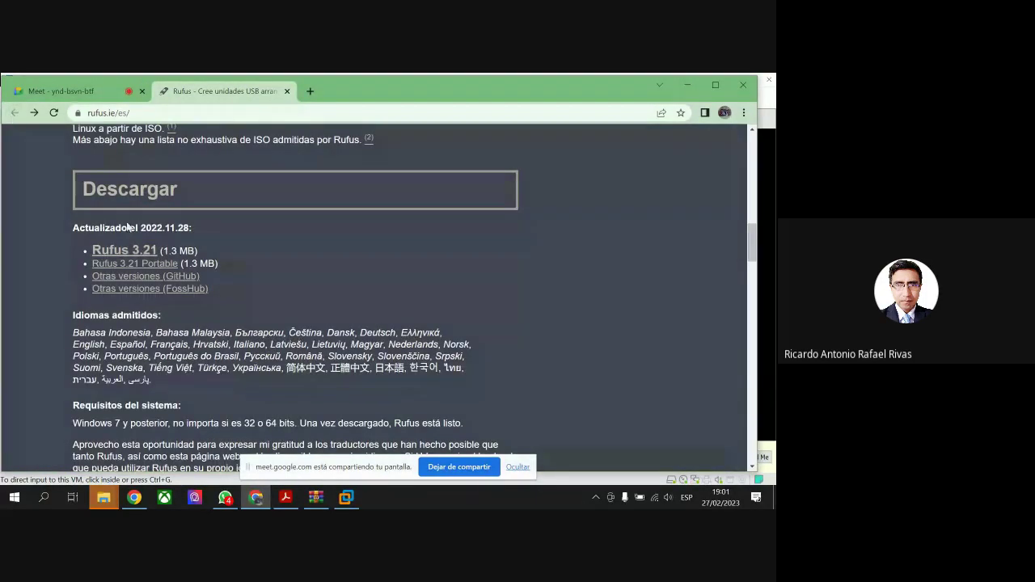
click(129, 251)
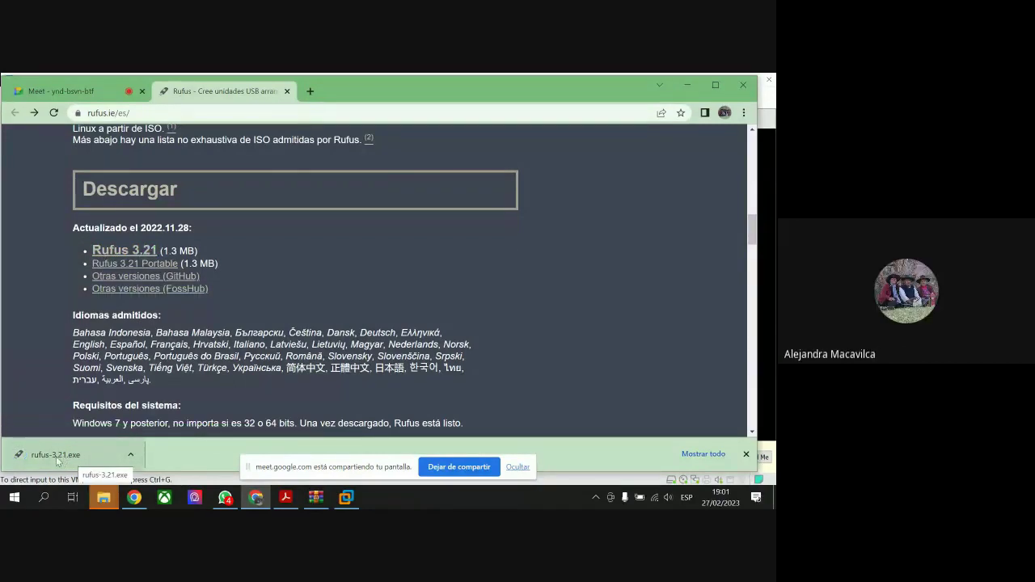
click(132, 456)
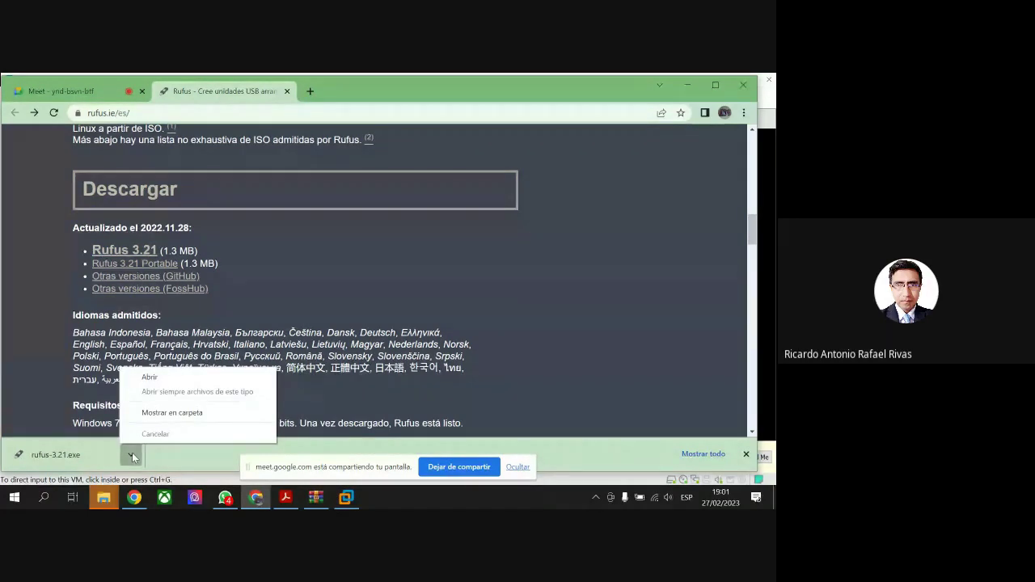
click(148, 379)
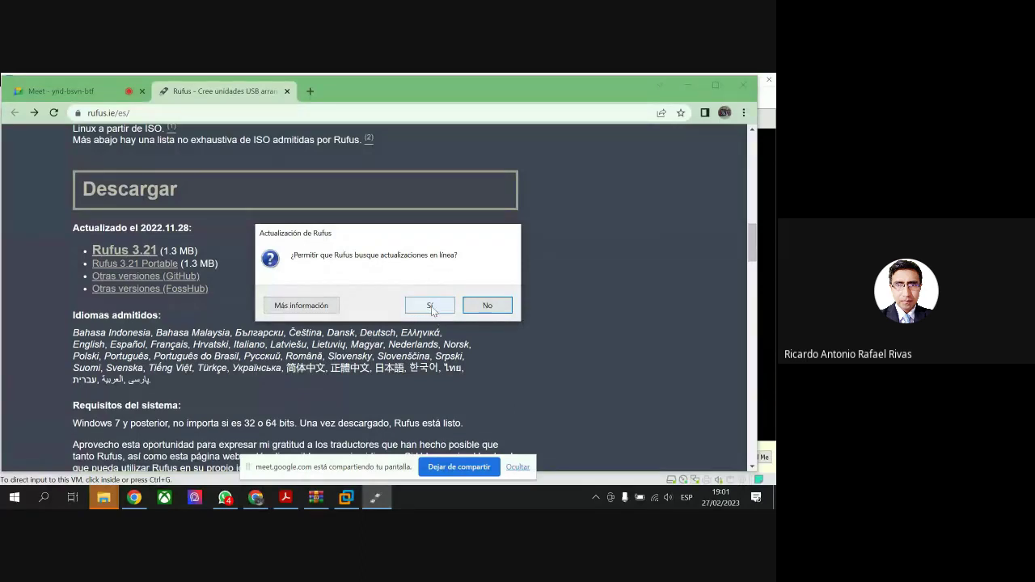
Decline online update checks and load Windowsmayo2020 x86.iso from Descargas into Rufus
click(477, 307)
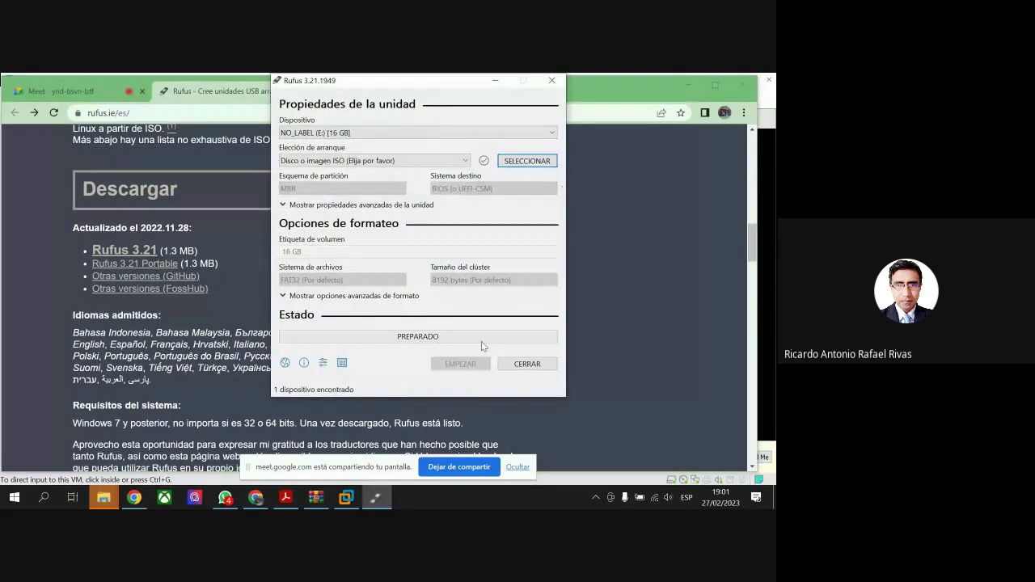
click(520, 164)
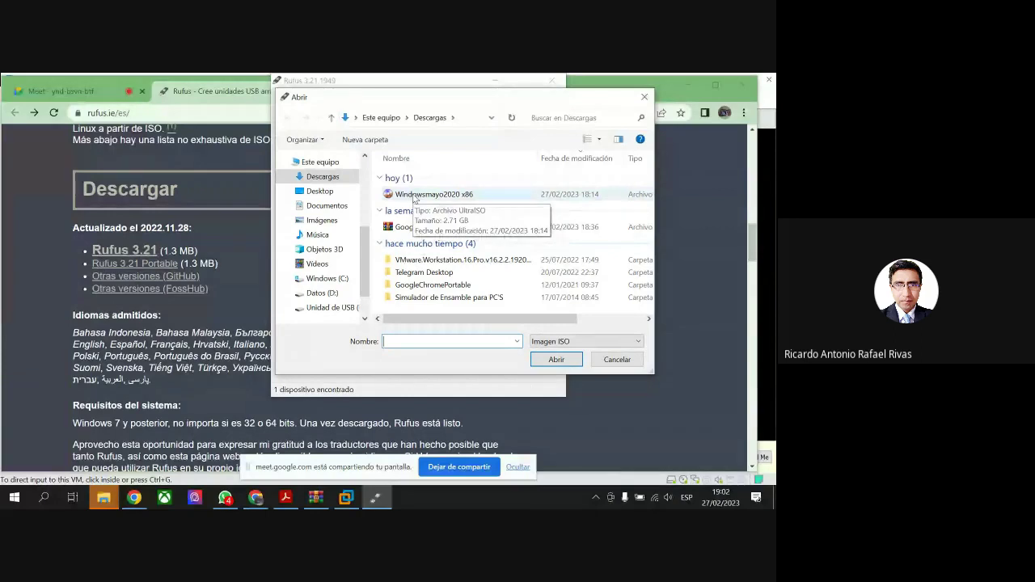
click(413, 199)
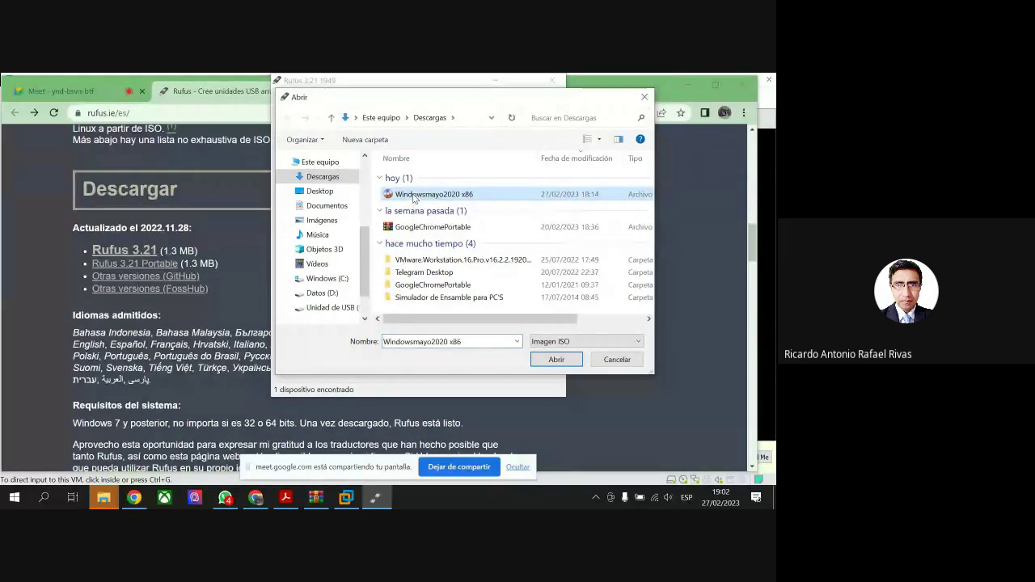
click(414, 196)
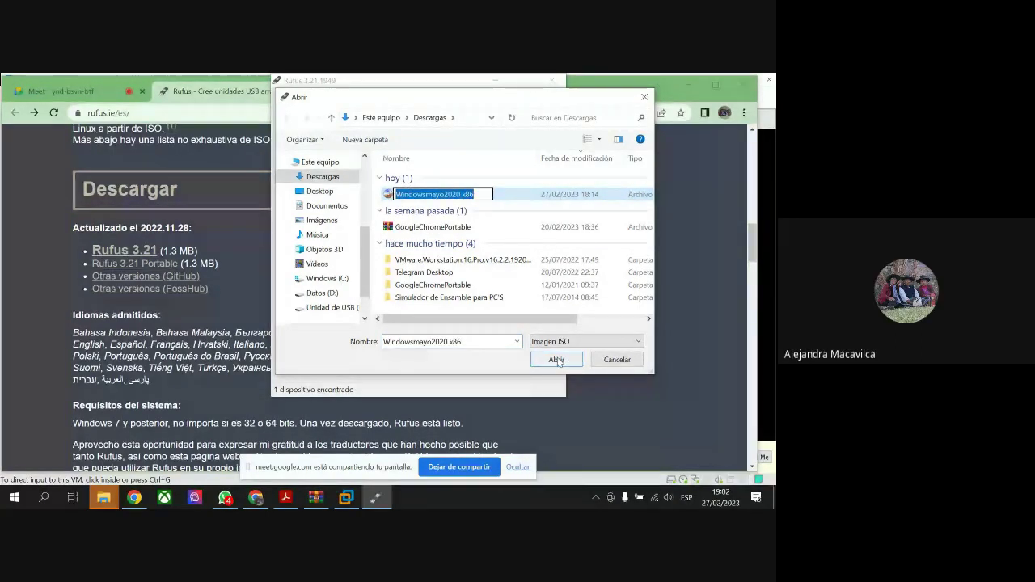
click(499, 180)
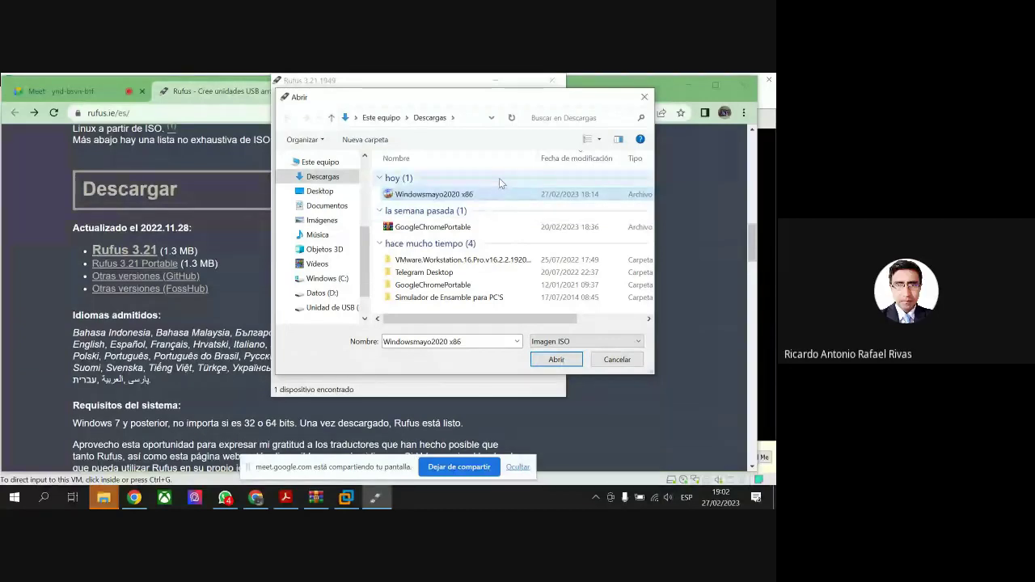
click(478, 197)
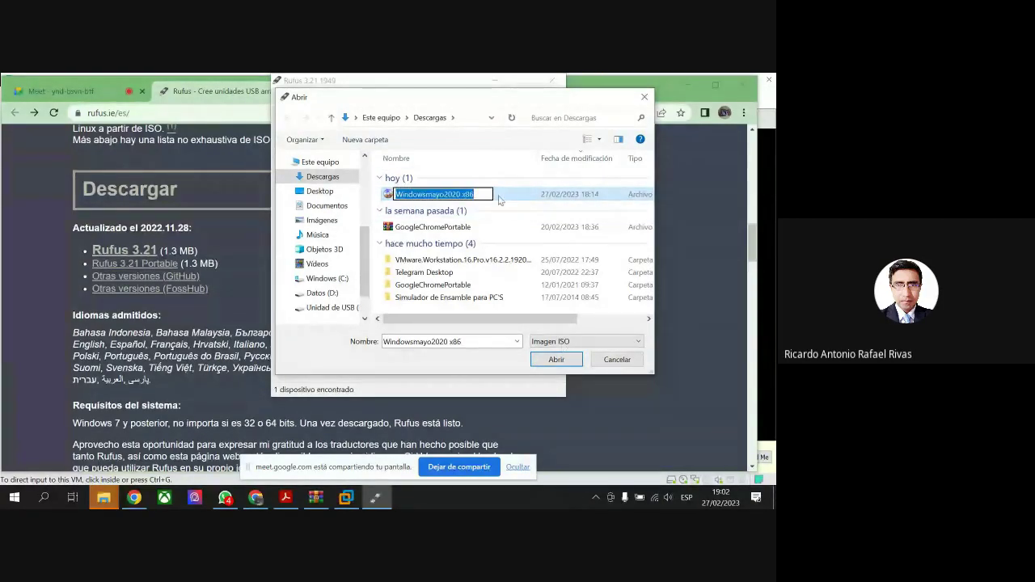
click(497, 197)
click(557, 360)
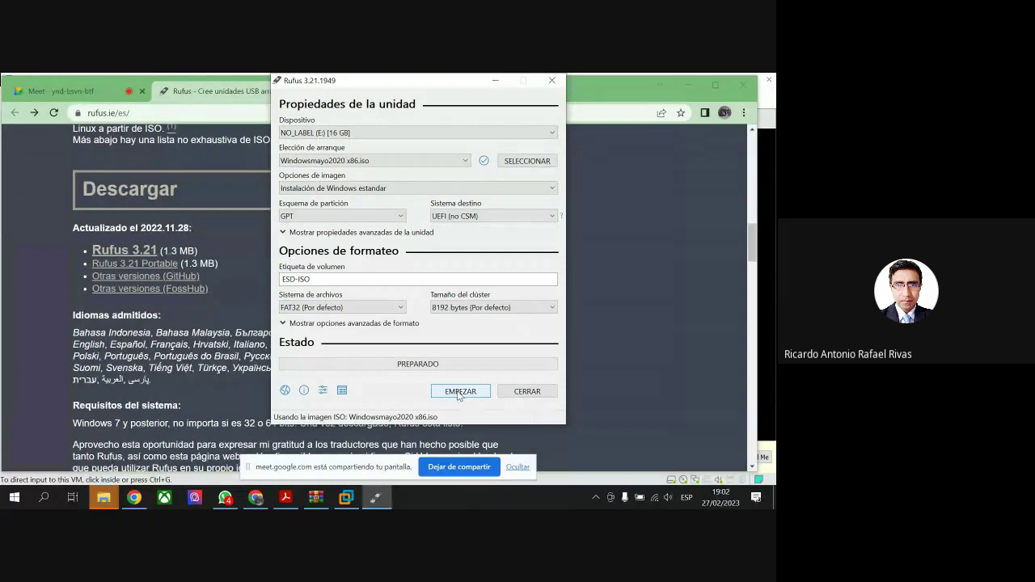
Write the x86 ISO to the 16 GB NO_LABEL (E:) drive, confirming options and the erase warning
click(459, 393)
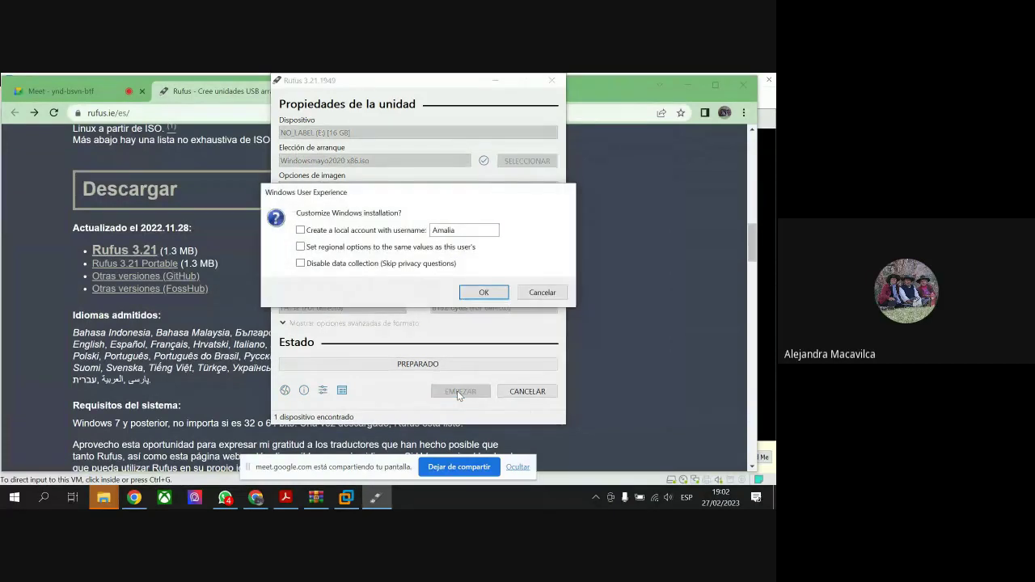
click(479, 295)
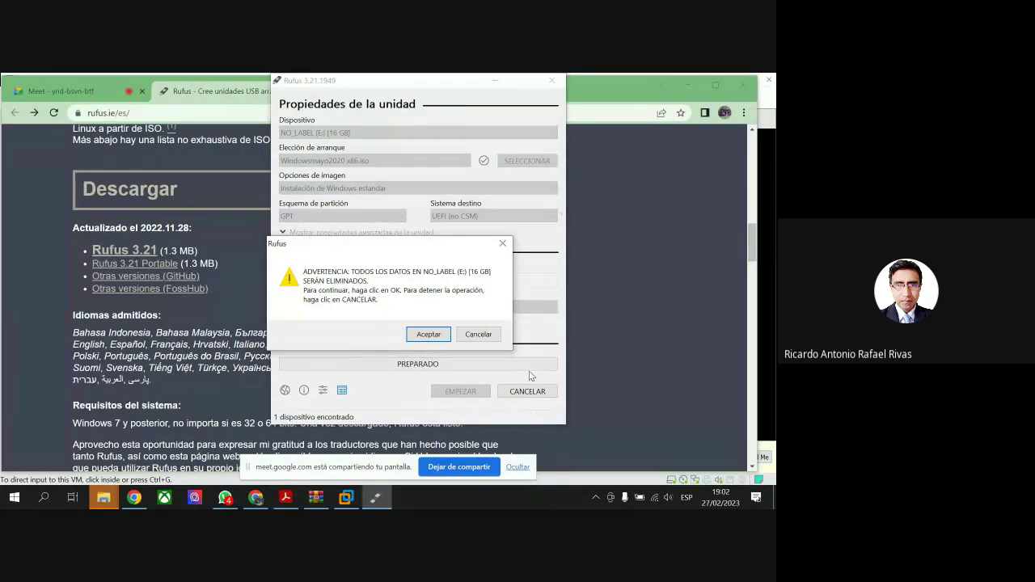
click(429, 334)
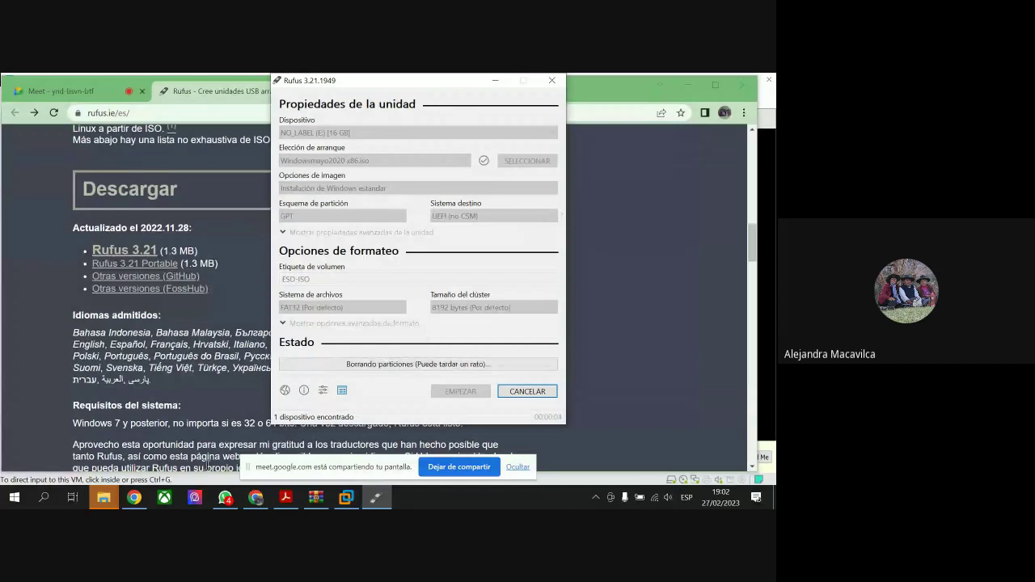
mouse_move(256, 500)
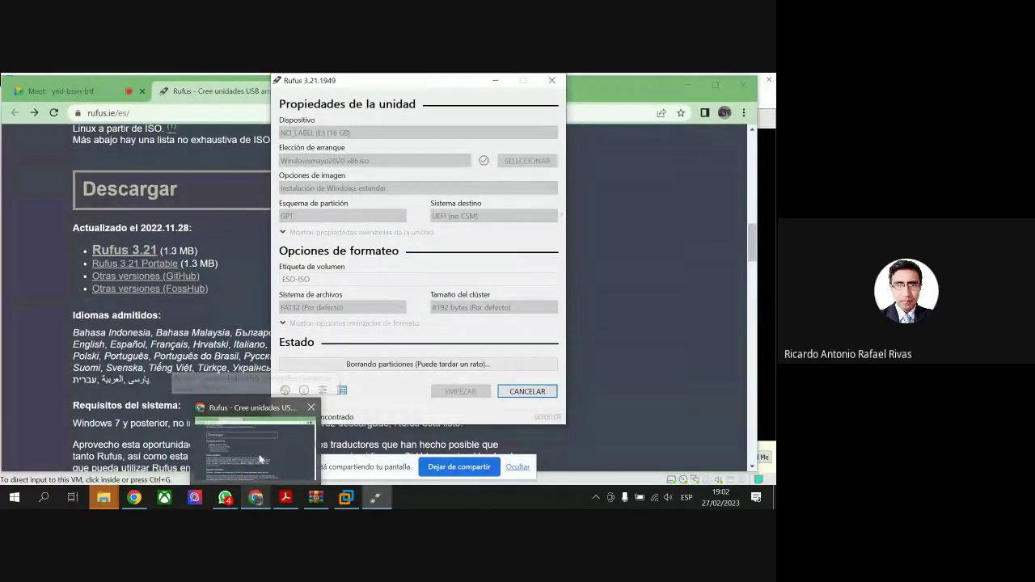
Stop screen presentation in the Google Meet call with Dejar de presentar
click(258, 454)
click(77, 91)
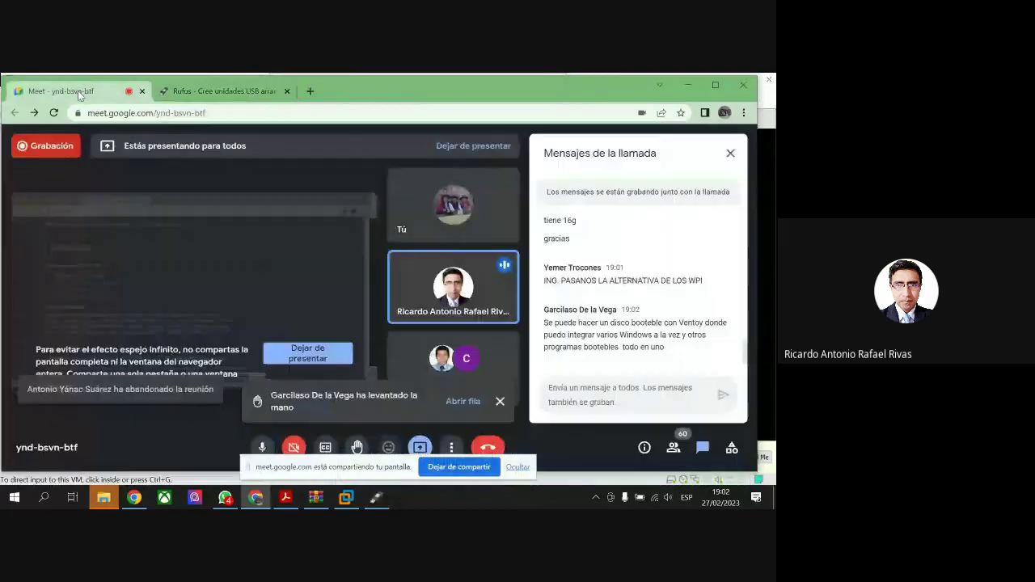
click(418, 449)
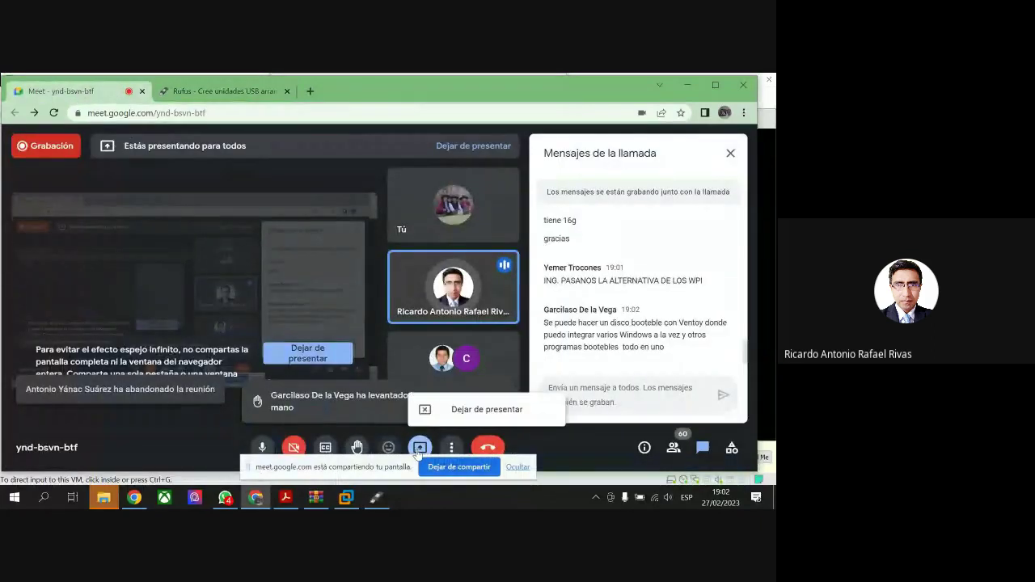
click(485, 410)
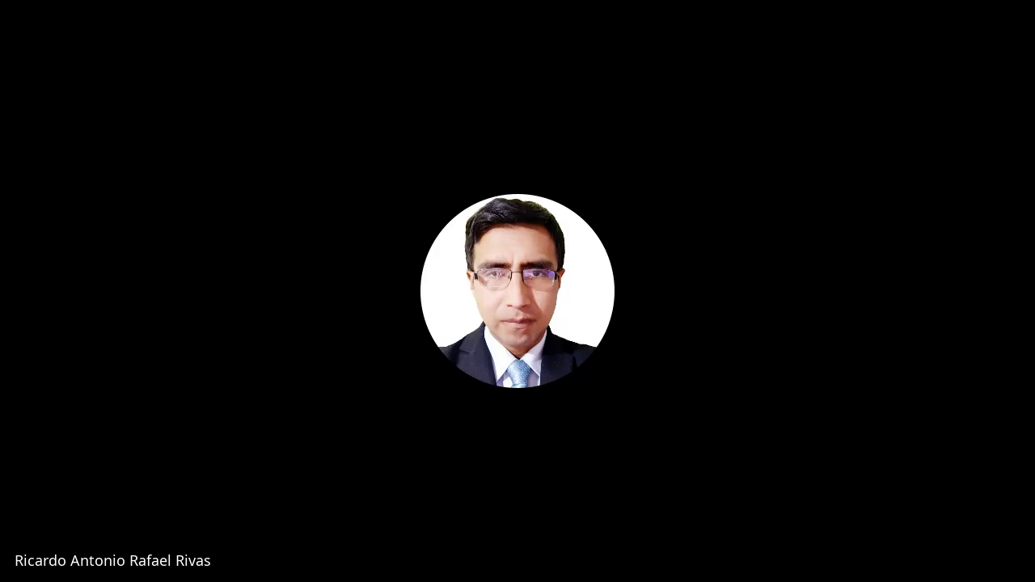